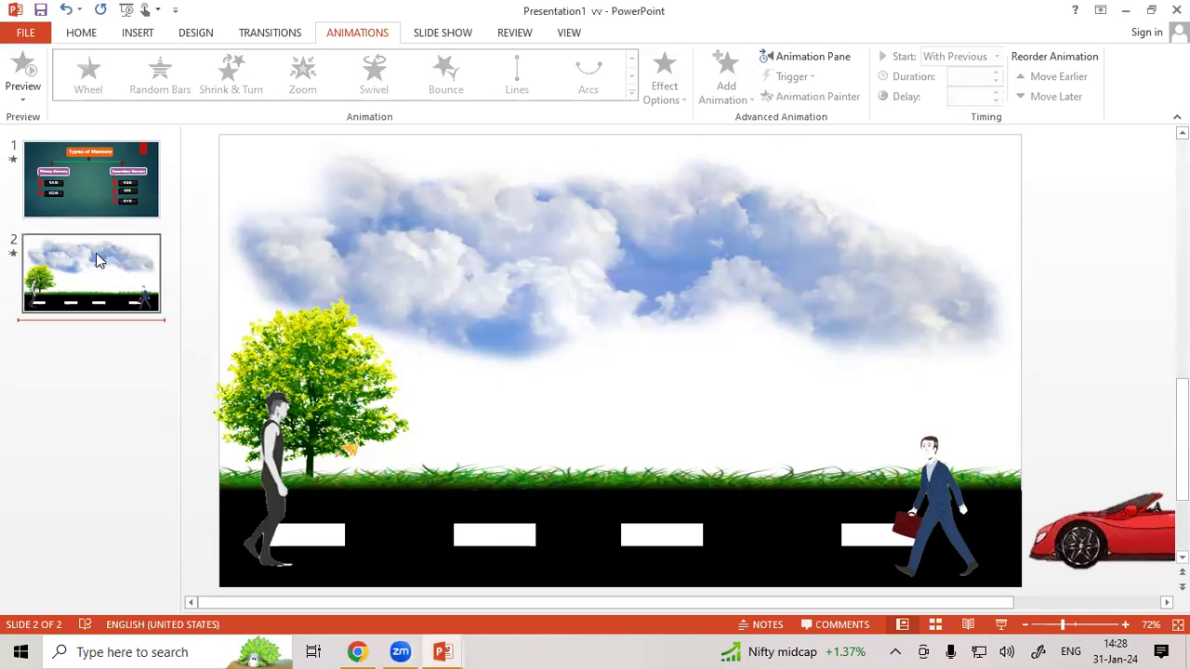
Step: Play slide 2's road-scene animation as a slide show, then move to slide 1 'Types of Memory'
left_click(356, 316)
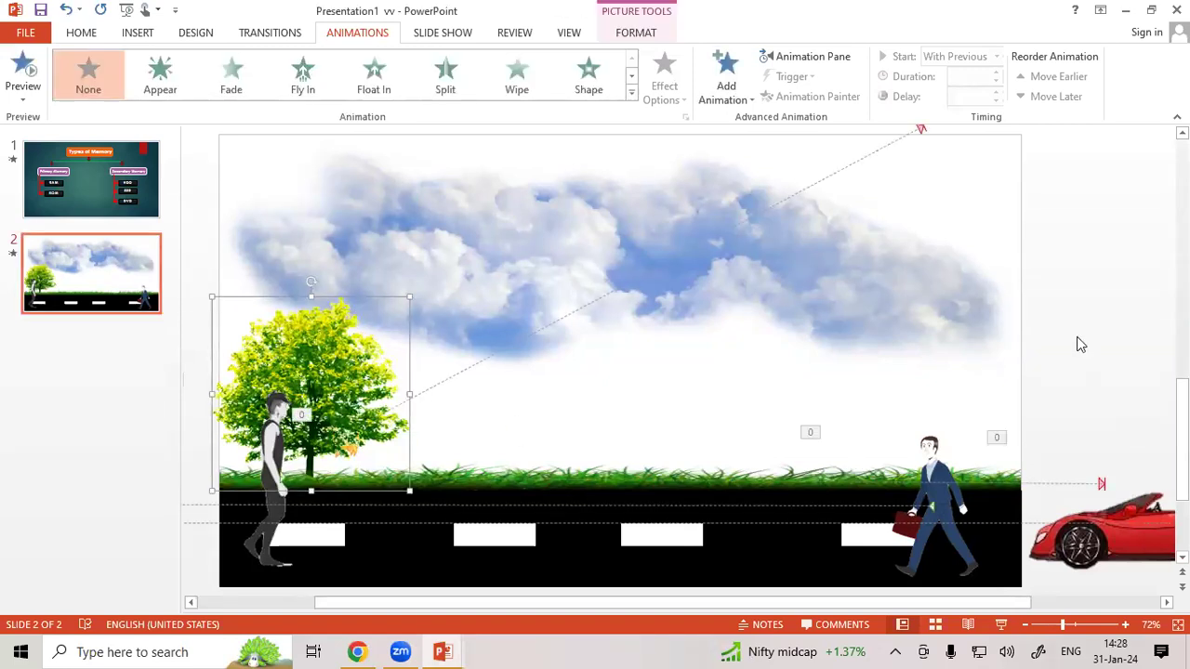
left_click(1078, 345)
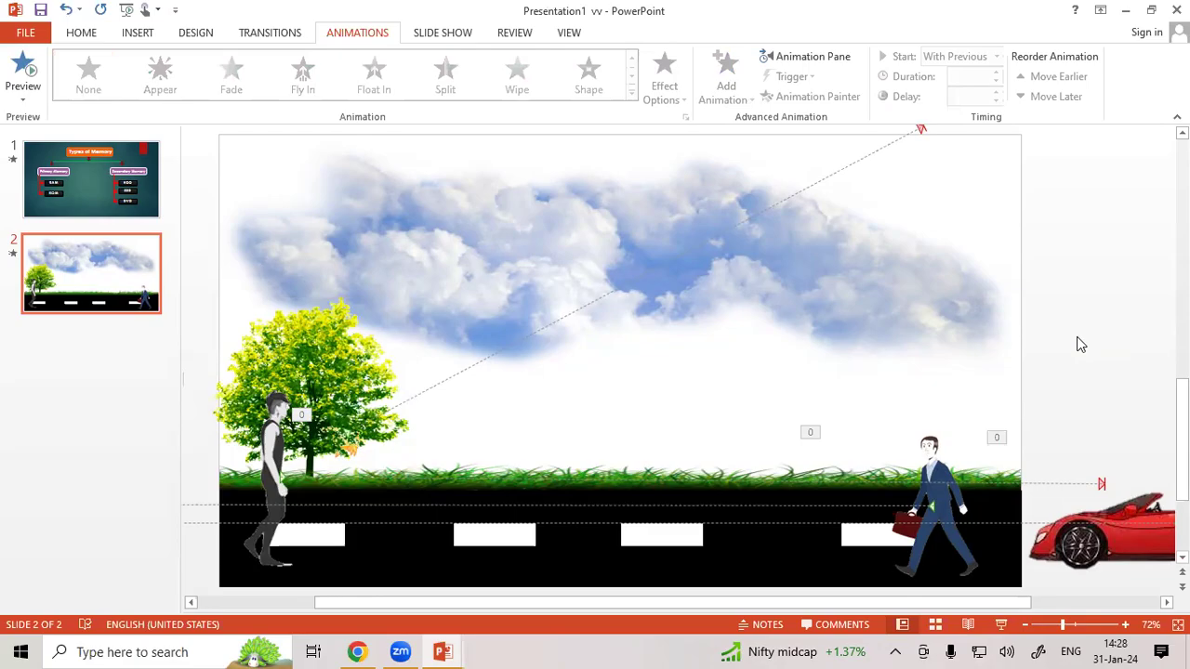
key("shift+F5")
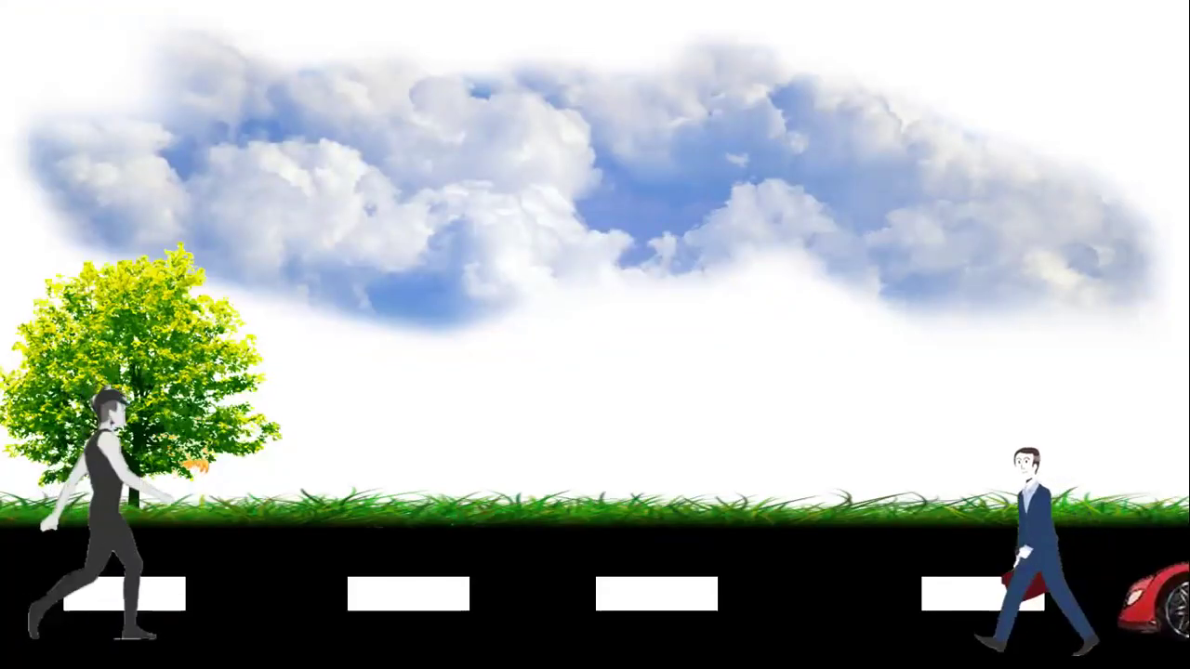
key("Escape")
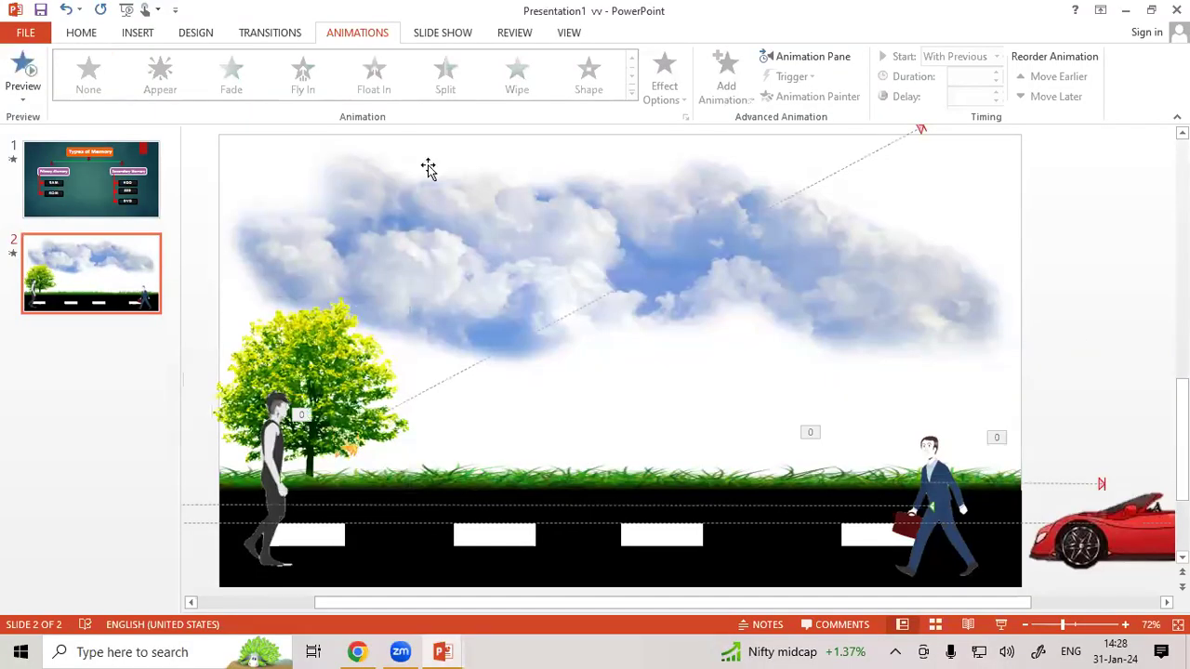
left_click(146, 183)
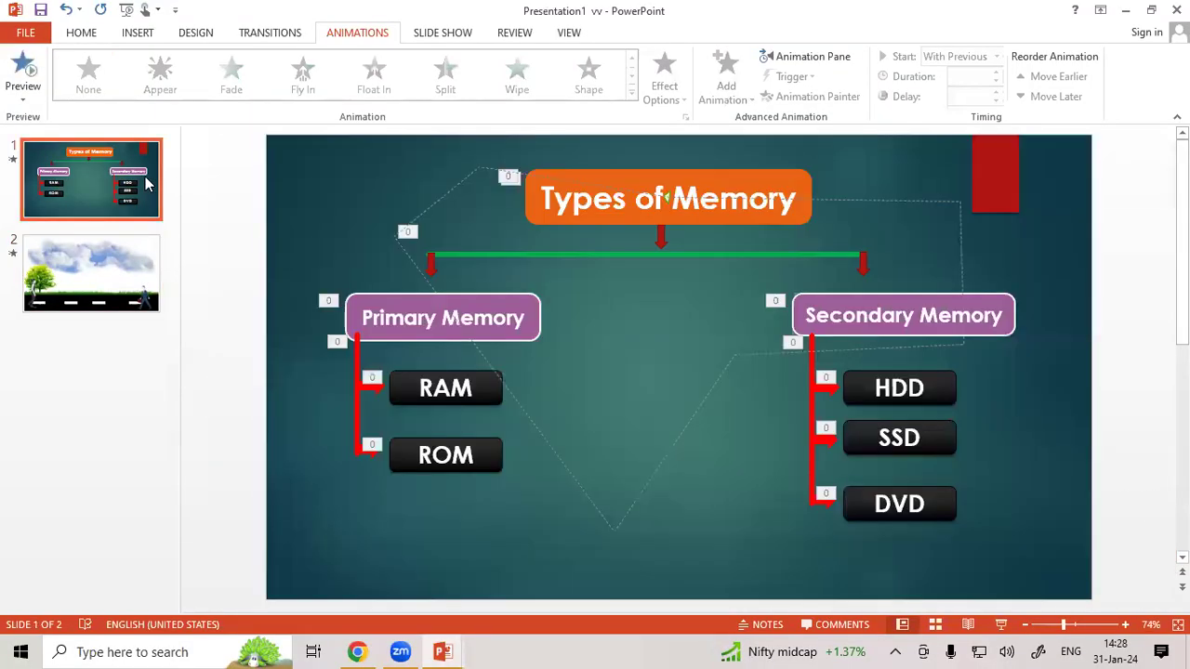
key("F5")
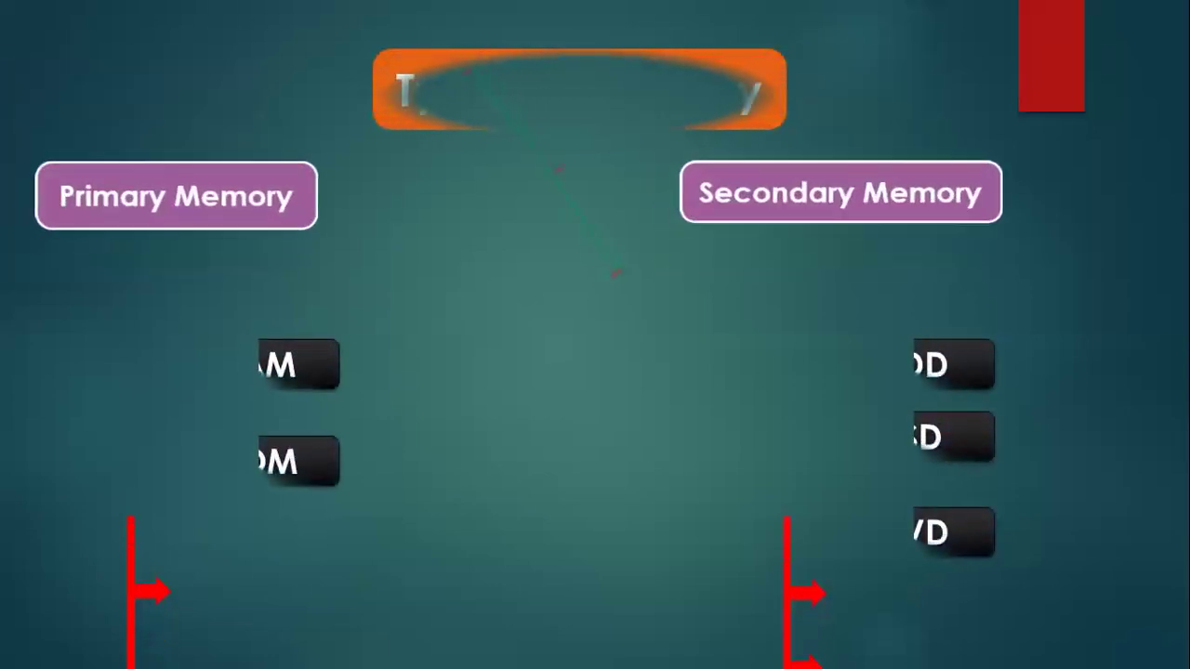
key("Escape")
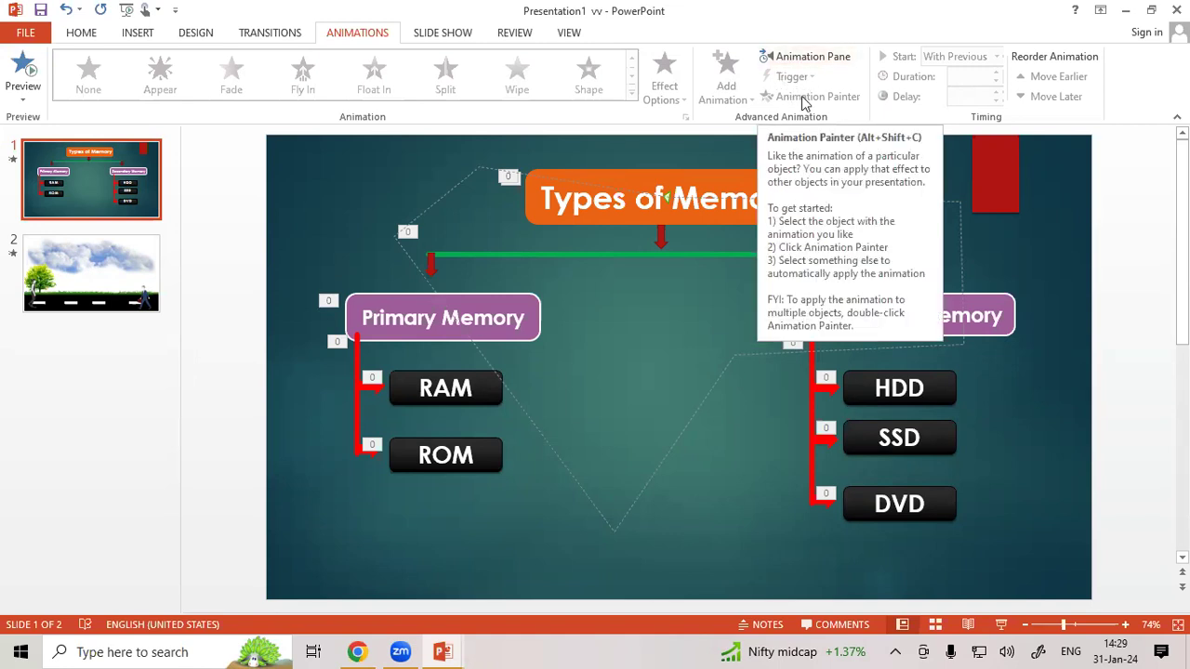
Step: Insert a new Blank layout slide after slide 2
left_click(99, 330)
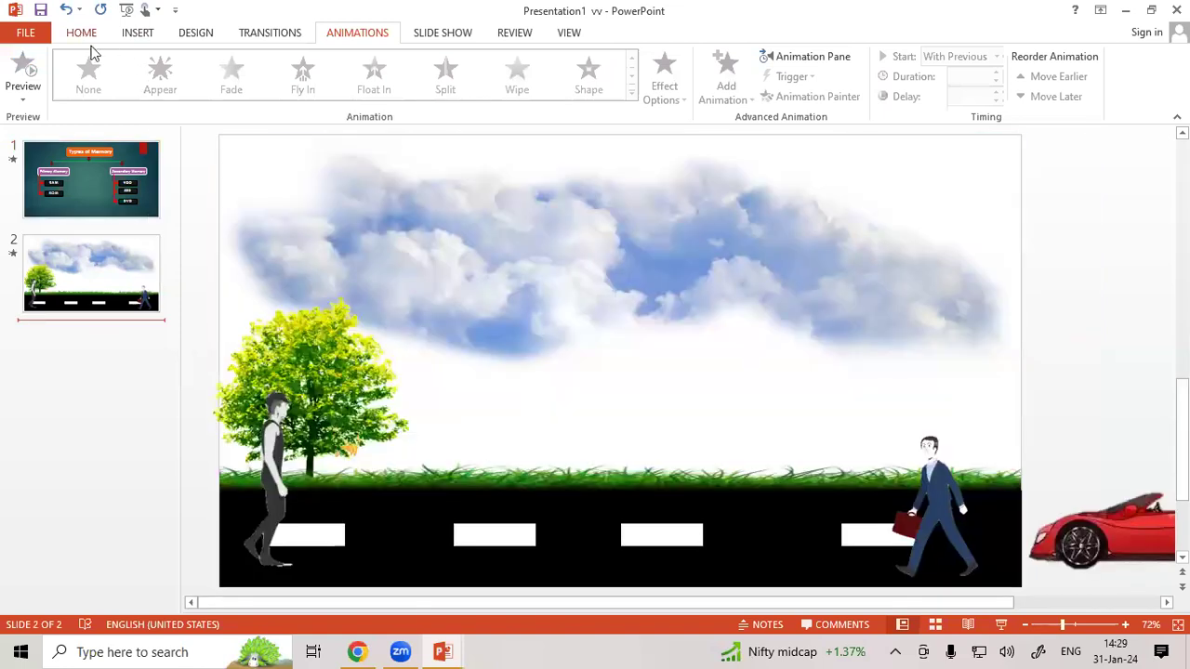
left_click(84, 35)
left_click(170, 100)
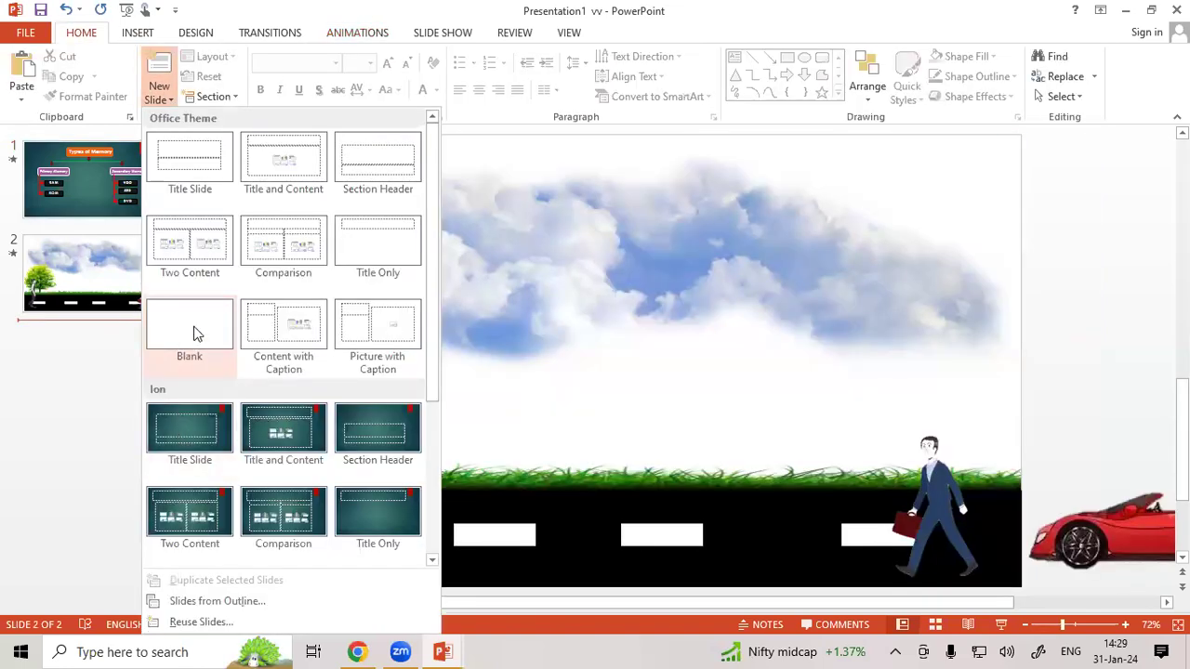
left_click(195, 335)
Step: Draw a blue Right Arrow block shape near the left edge of slide 3
left_click(414, 343)
left_click(786, 76)
mouse_move(314, 367)
left_mouse_down()
mouse_move(481, 441)
mouse_move(391, 366)
left_mouse_up()
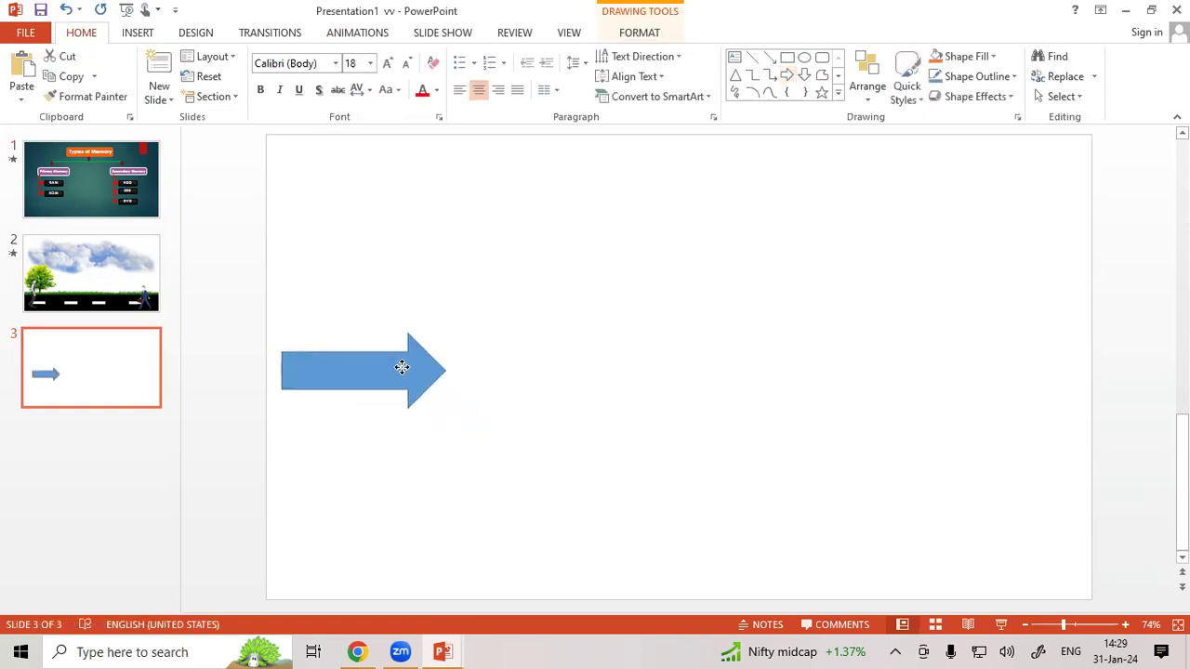
Step: Give the arrow a Right motion path and stretch its end point past the slide's right edge
left_click(342, 37)
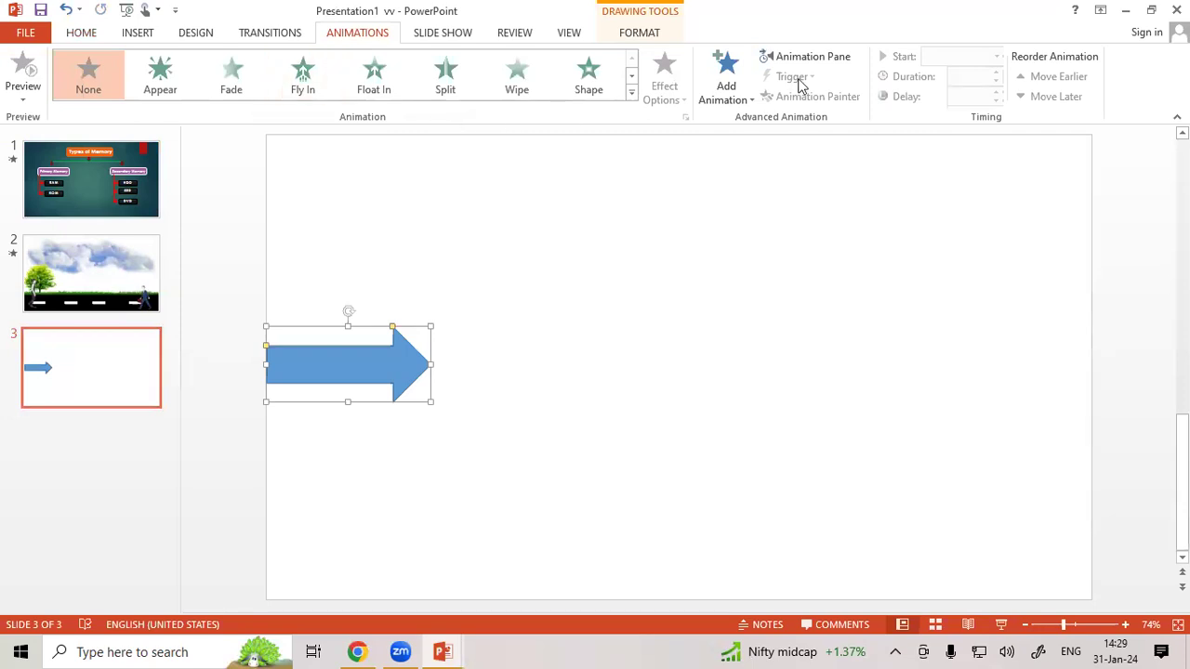
left_click(734, 93)
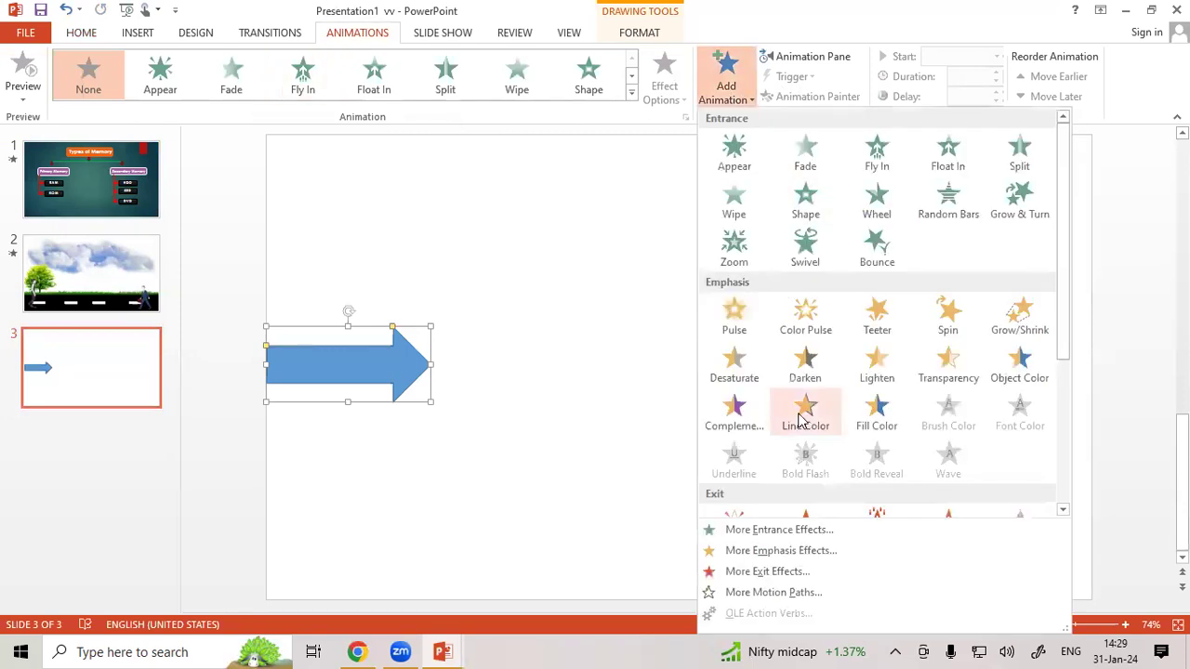
left_click(776, 595)
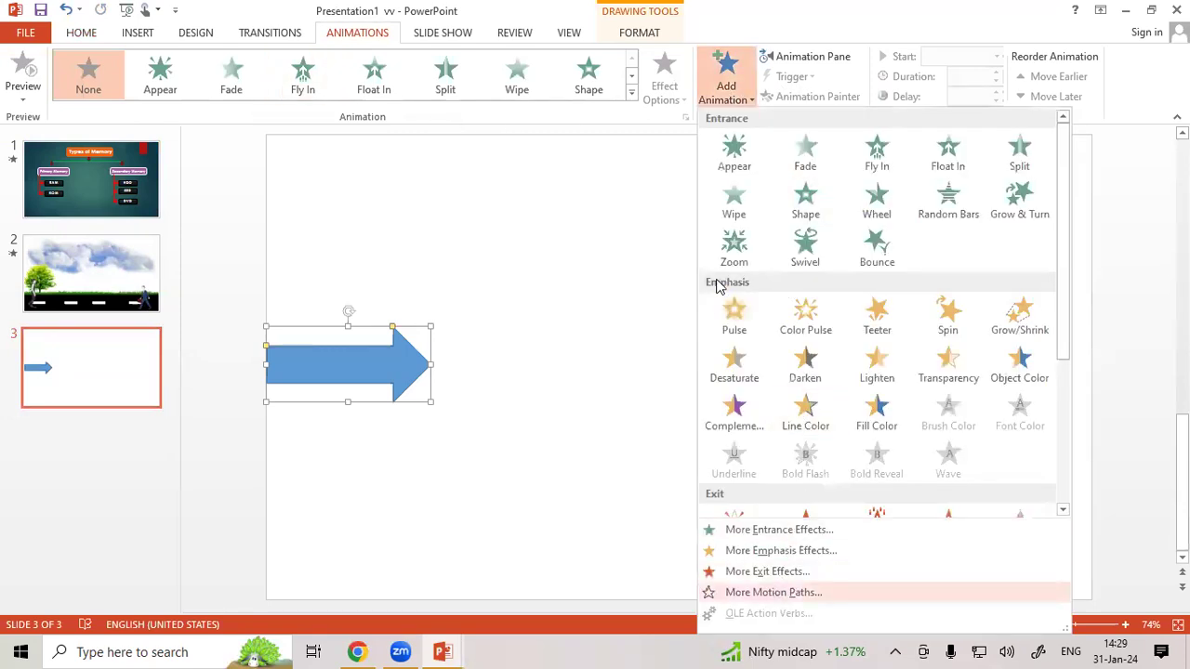
left_click(626, 375)
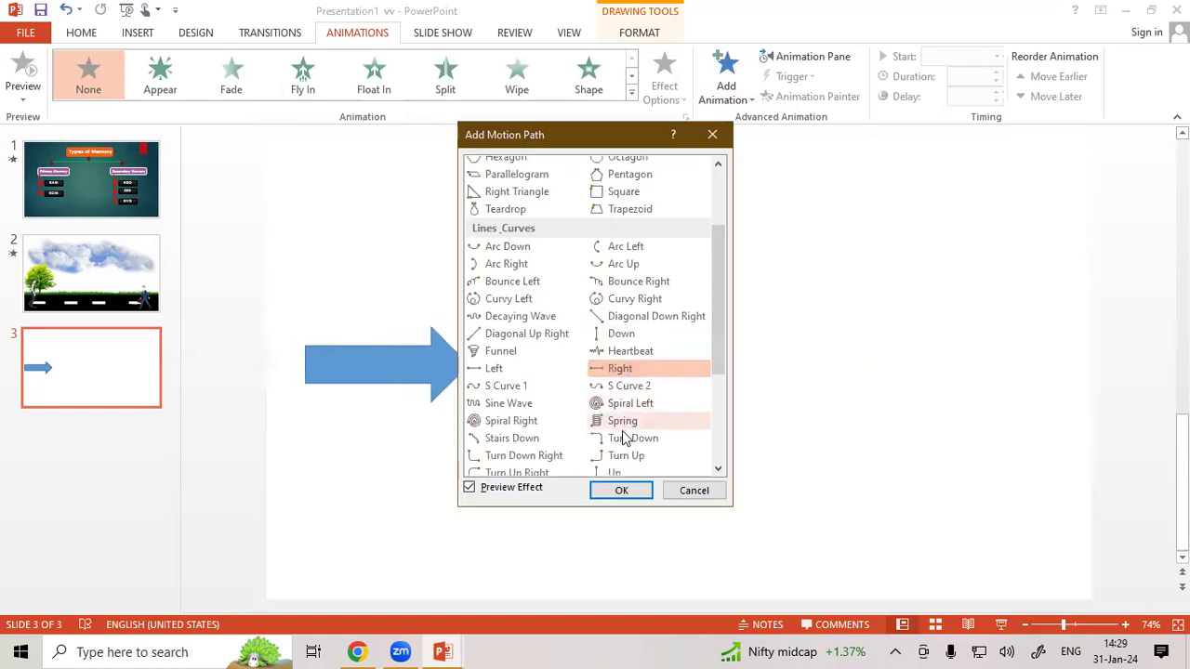
left_click(620, 491)
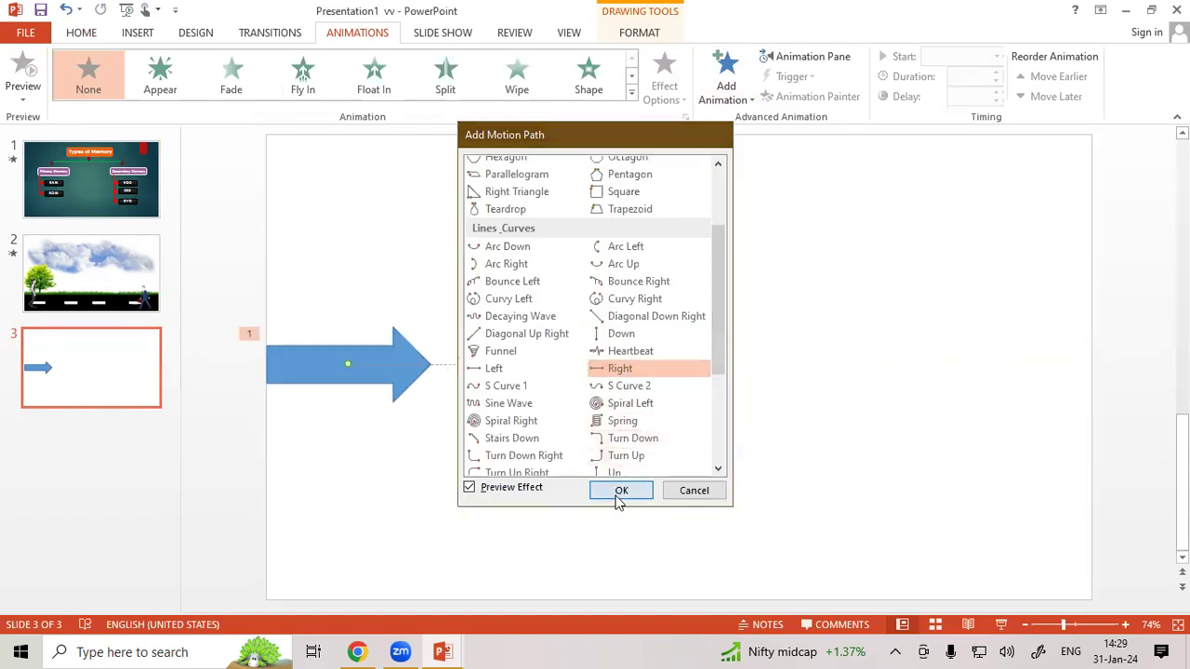
left_click_drag(556, 365, 1149, 365)
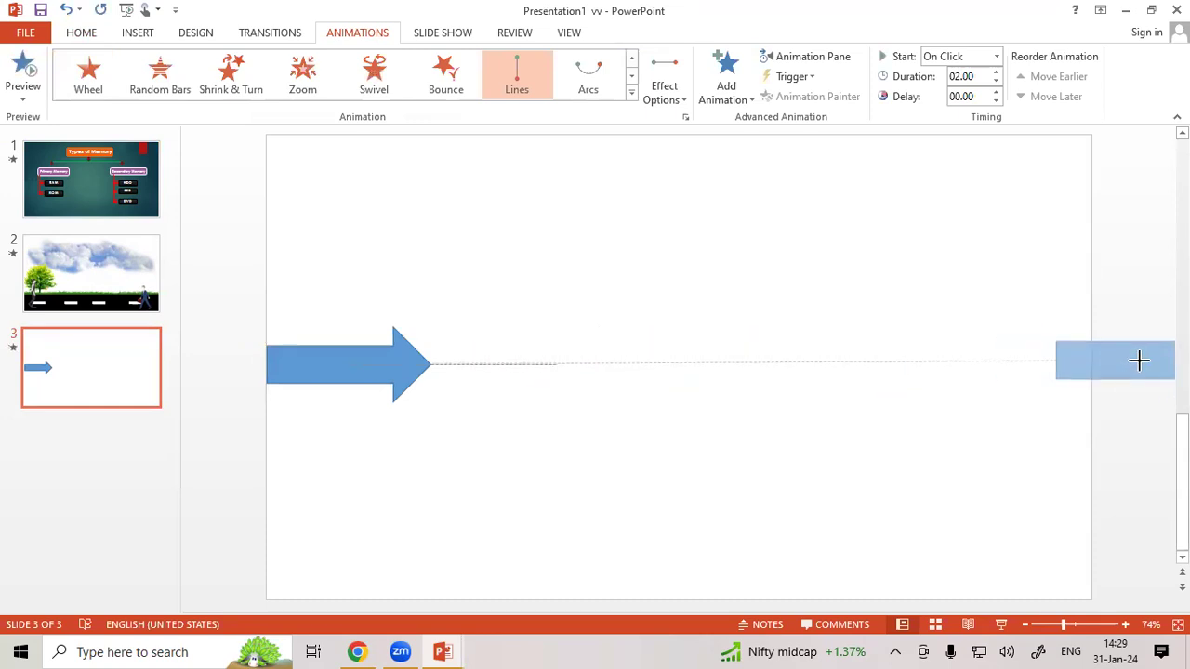
mouse_move(1149, 366)
left_mouse_down()
mouse_move(1188, 365)
mouse_move(1112, 369)
left_mouse_up()
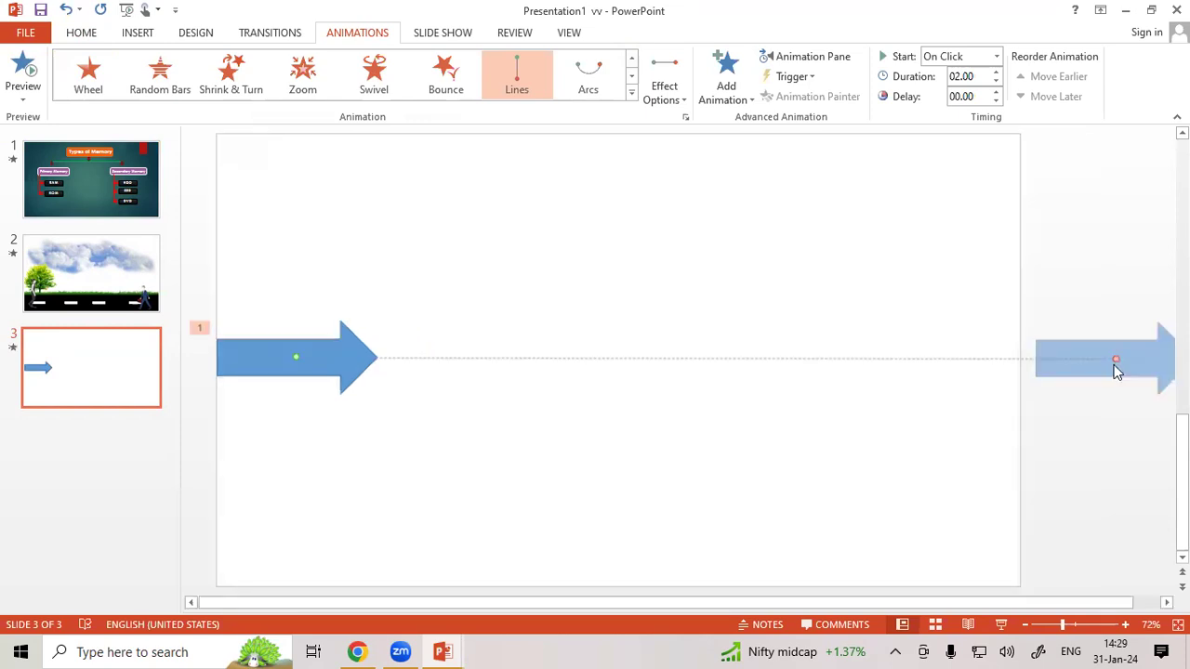
Step: Set the arrow's motion to start With Previous and last 10 seconds
left_click(468, 313)
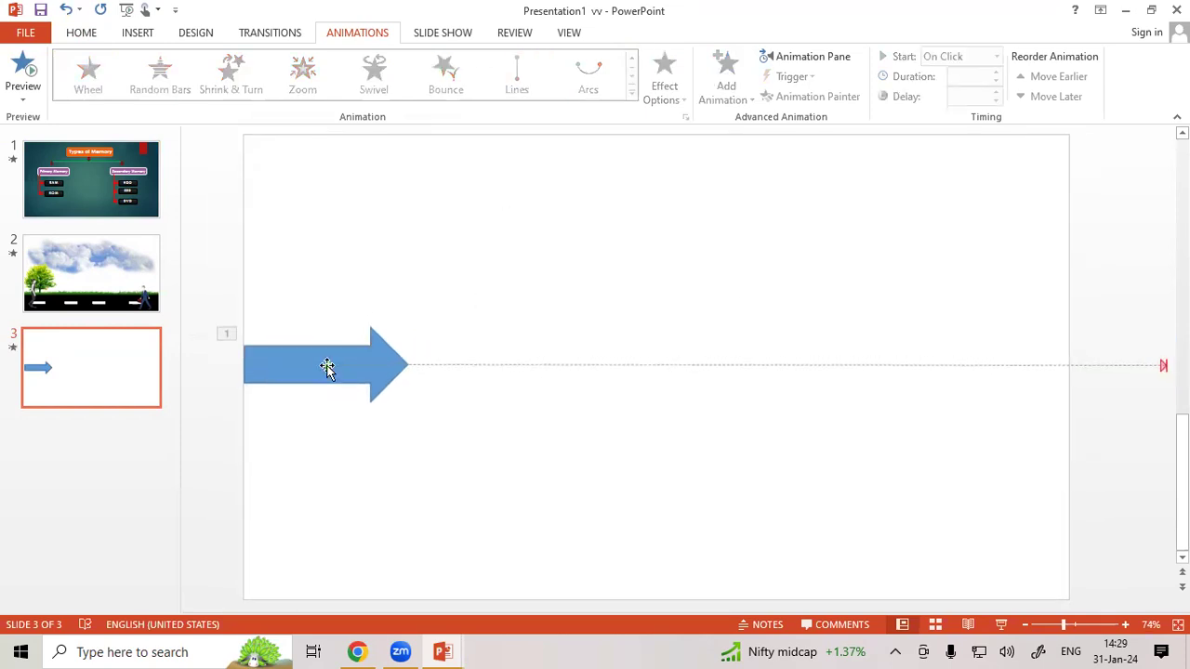
left_click(325, 364)
left_click(995, 56)
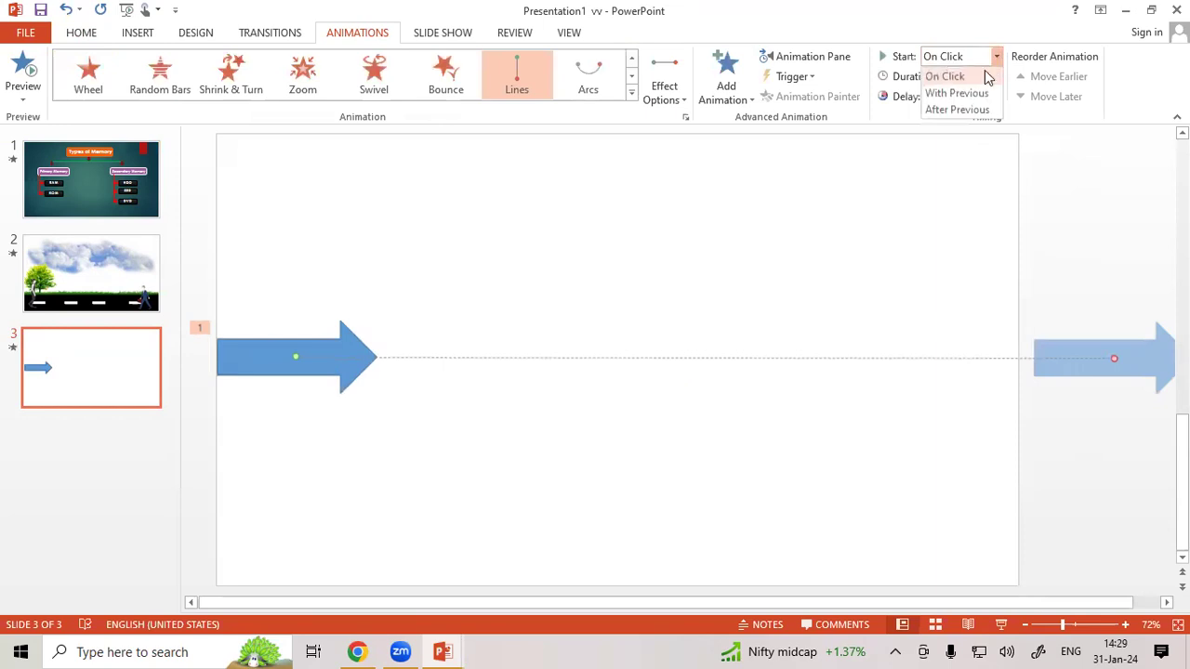
left_click(961, 93)
double_click(979, 78)
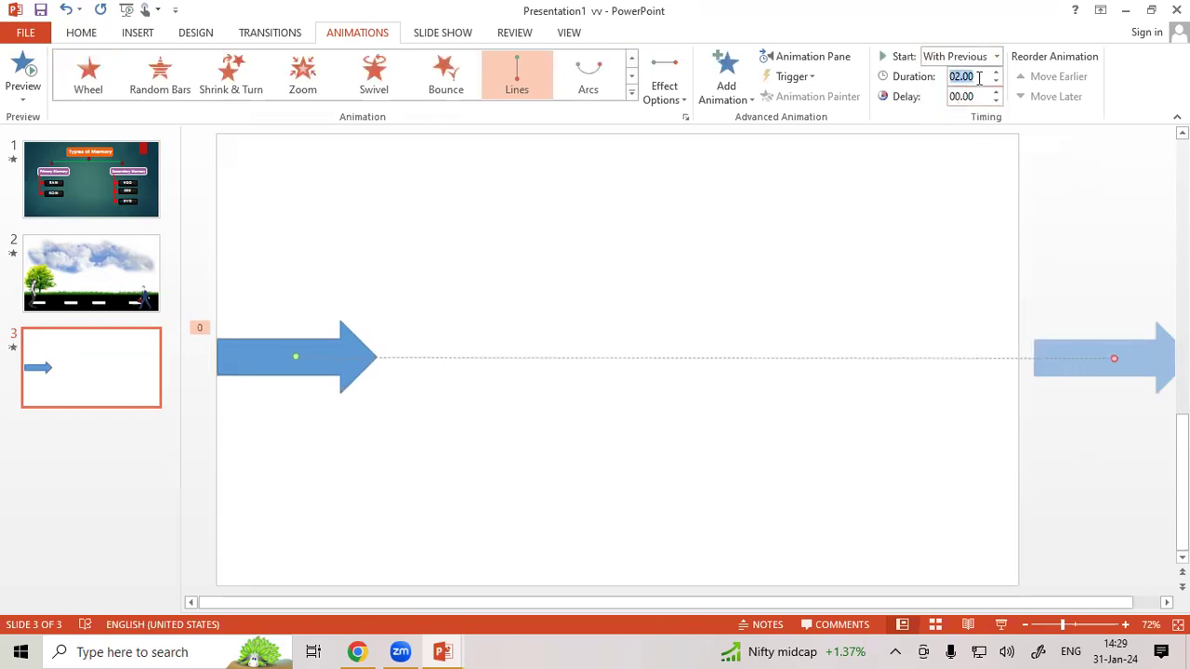
type("10")
Step: Test slide 3's arrow motion in a slide show, then reselect the arrow
key("shift+F5")
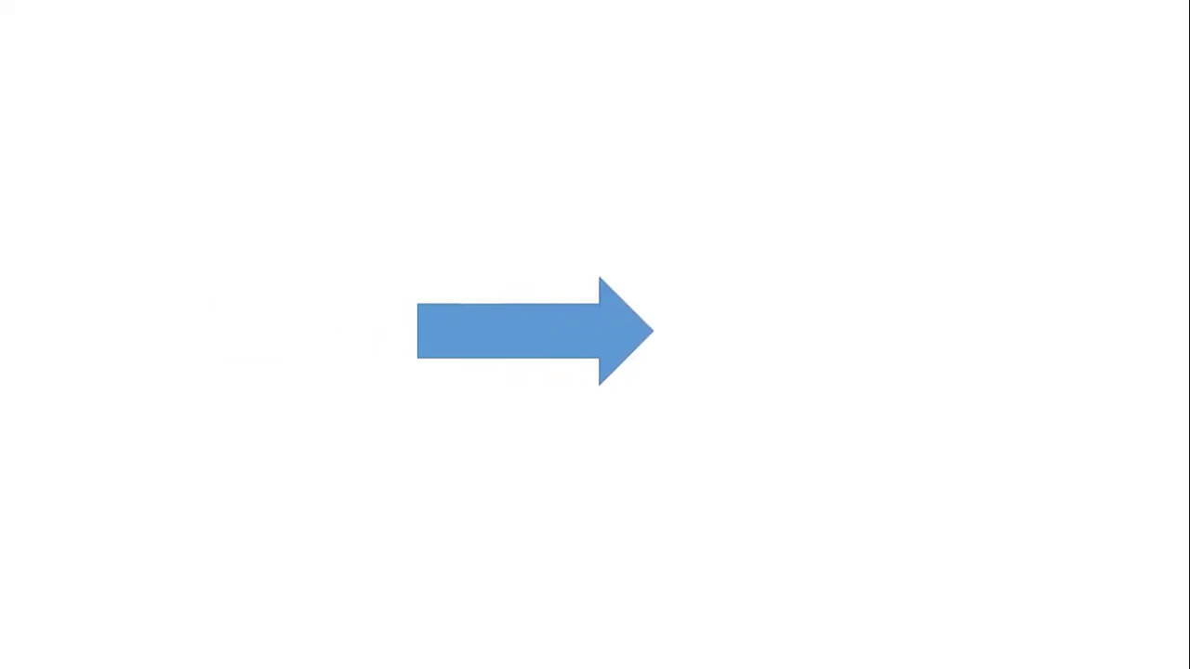
key("Escape")
left_click(343, 352)
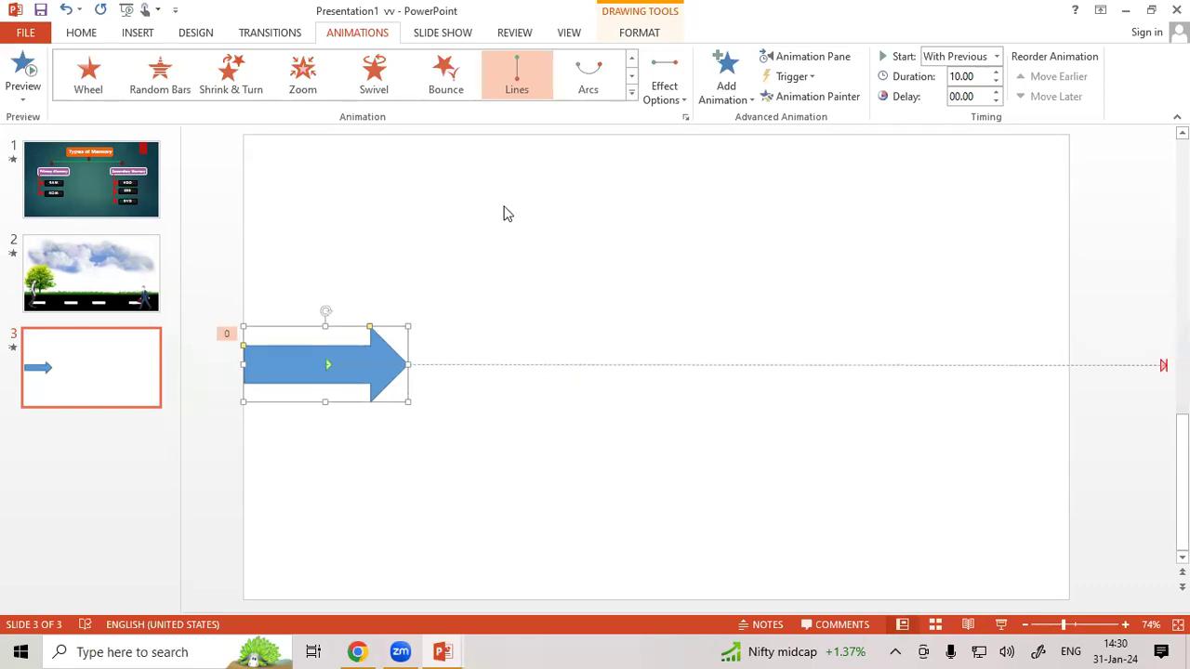
Step: Show the Animation Pane and inspect the Right motion path's effect options without changing them
left_click(808, 61)
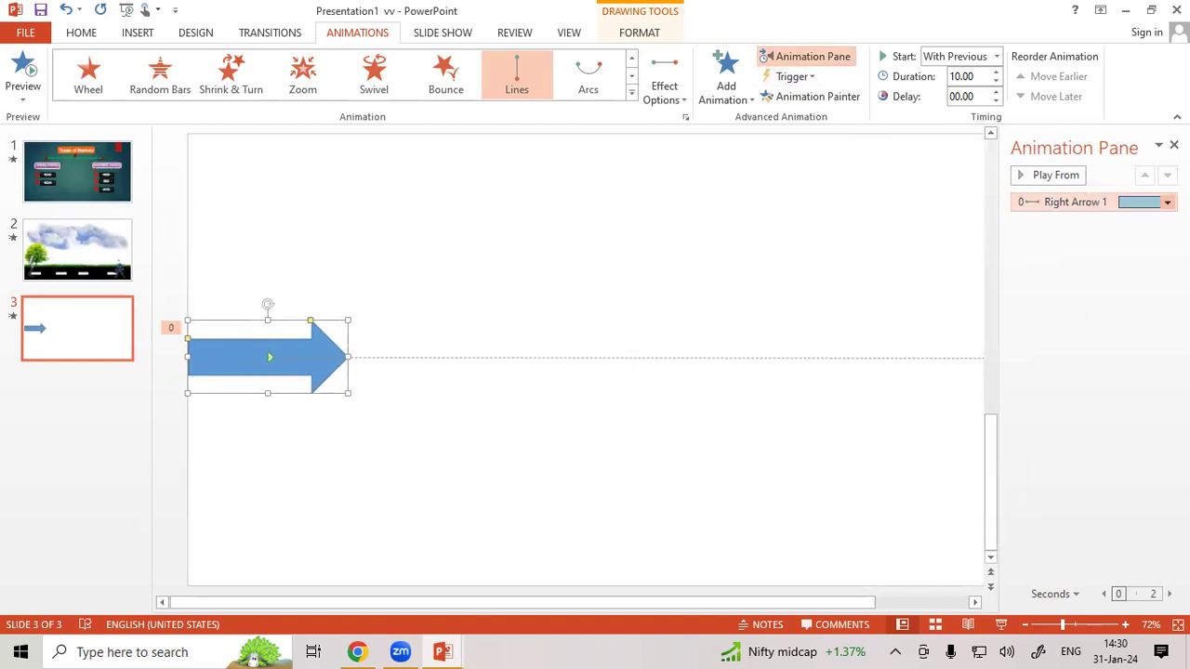
right_click(1055, 205)
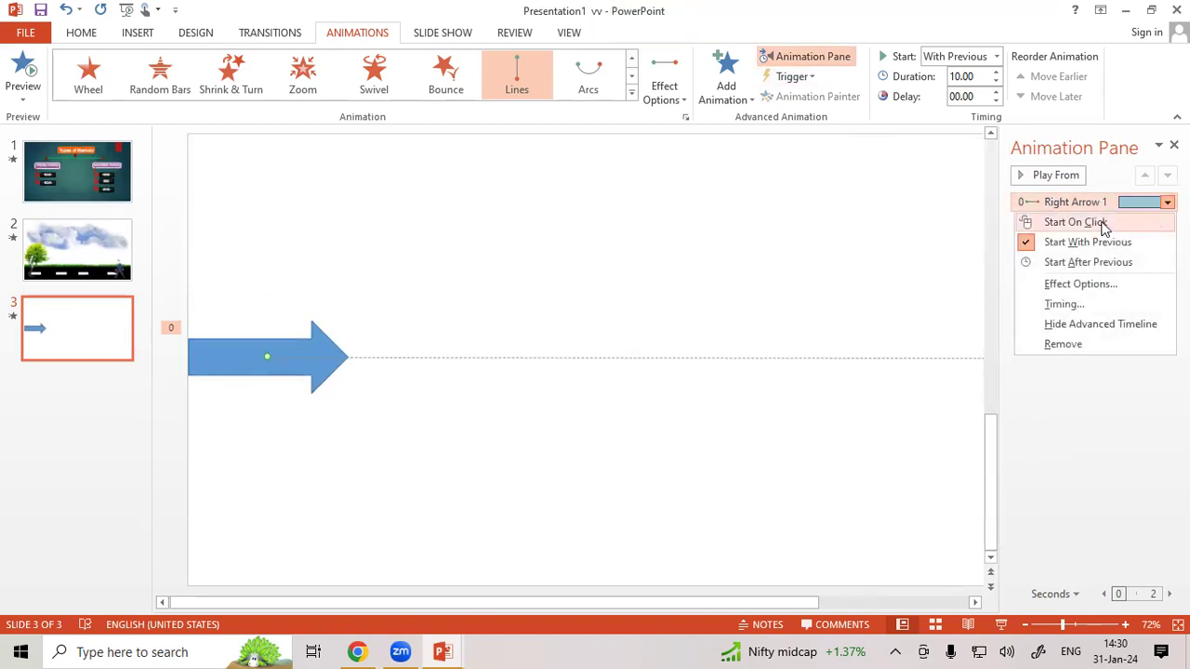
left_click(1084, 285)
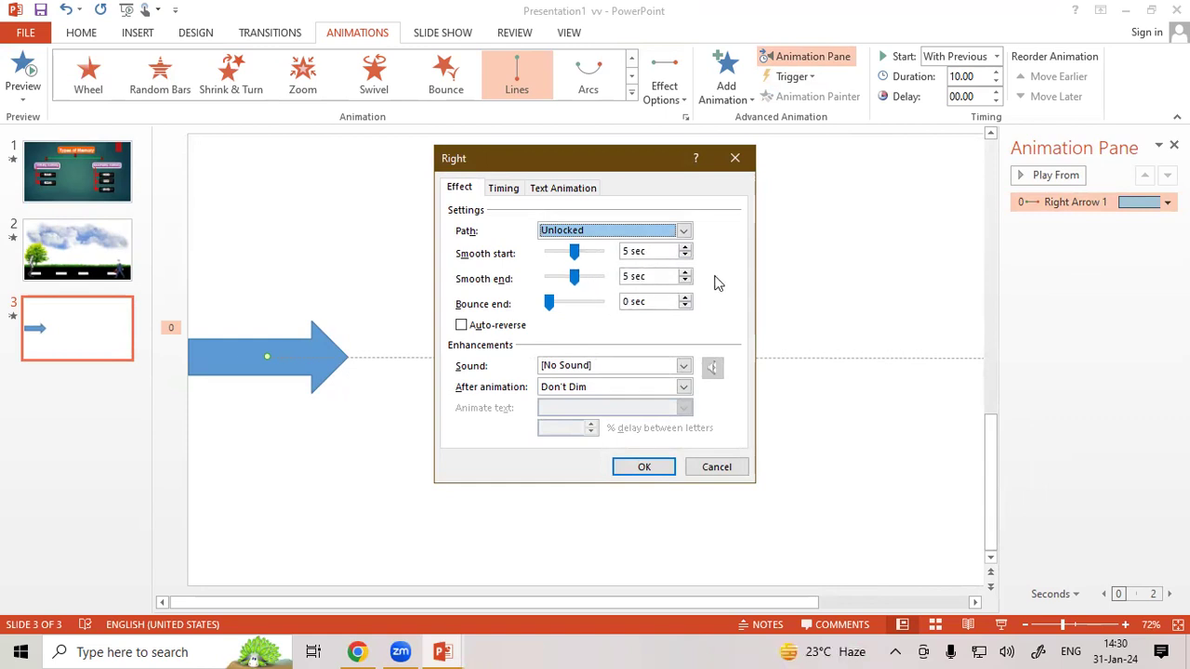
left_click(736, 159)
Step: Review Right Arrow 1's timing settings unchanged, then hide its advanced timeline
left_click(1167, 201)
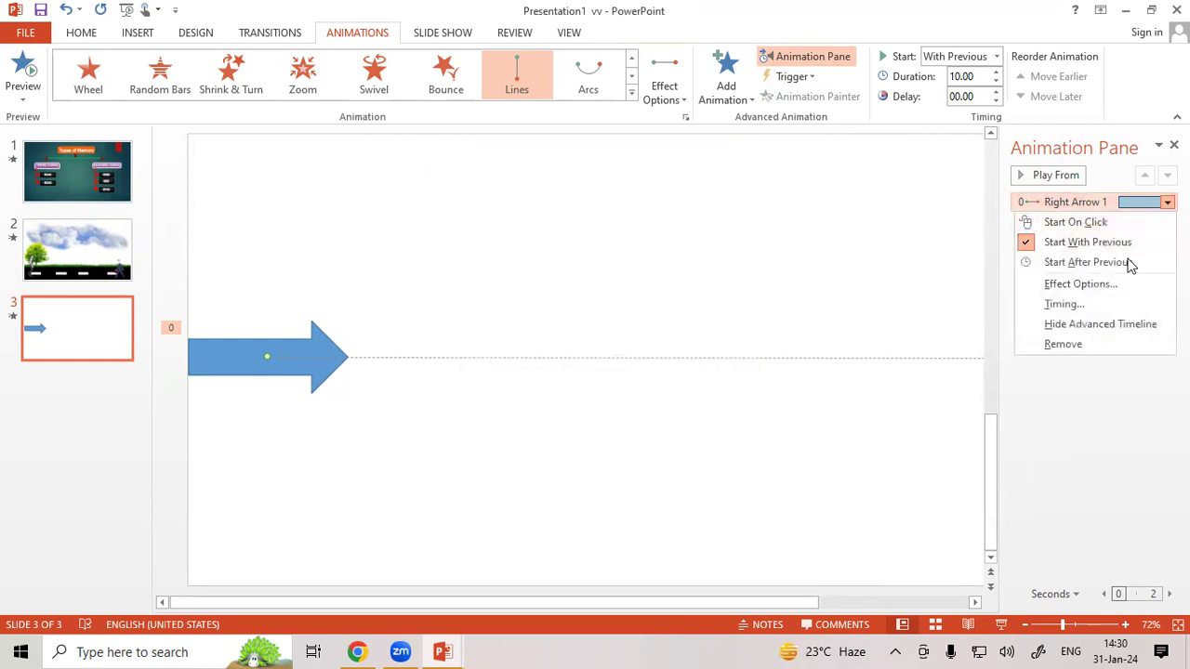
left_click(1064, 304)
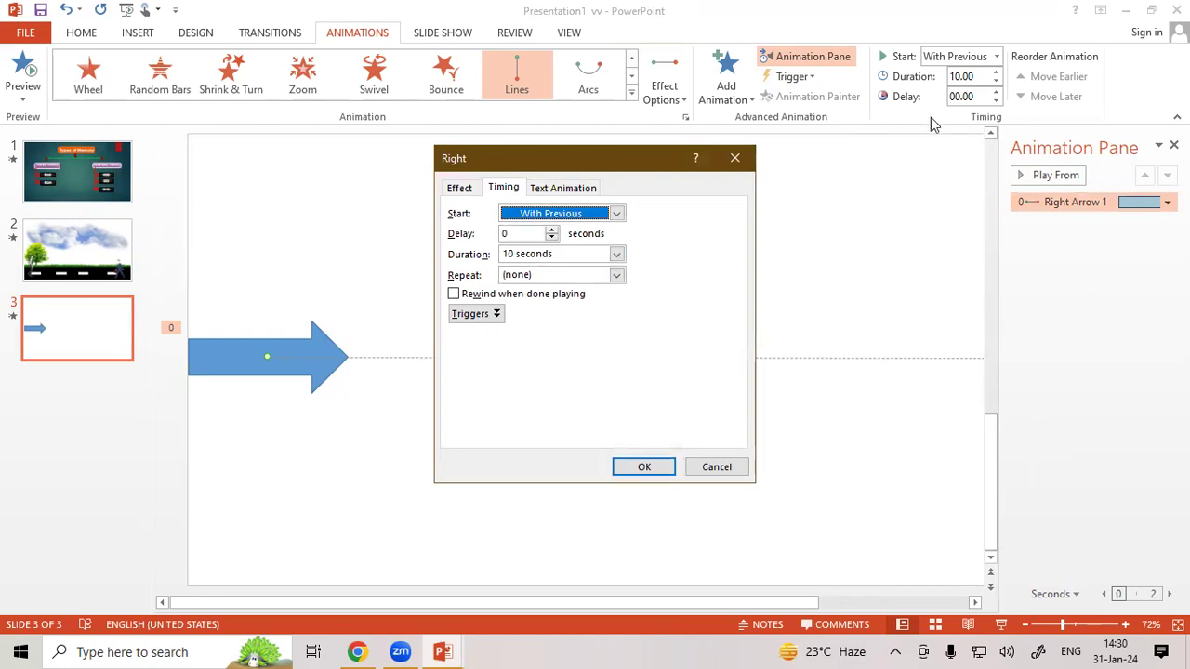
double_click(511, 234)
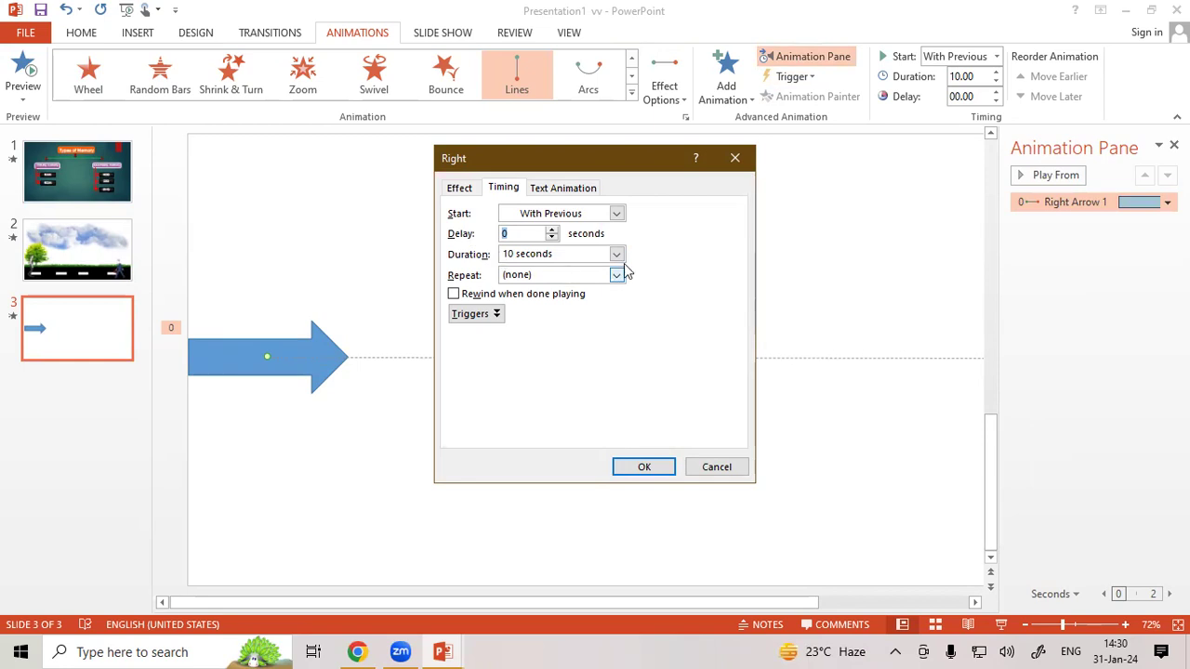
left_click(723, 160)
left_click(1167, 202)
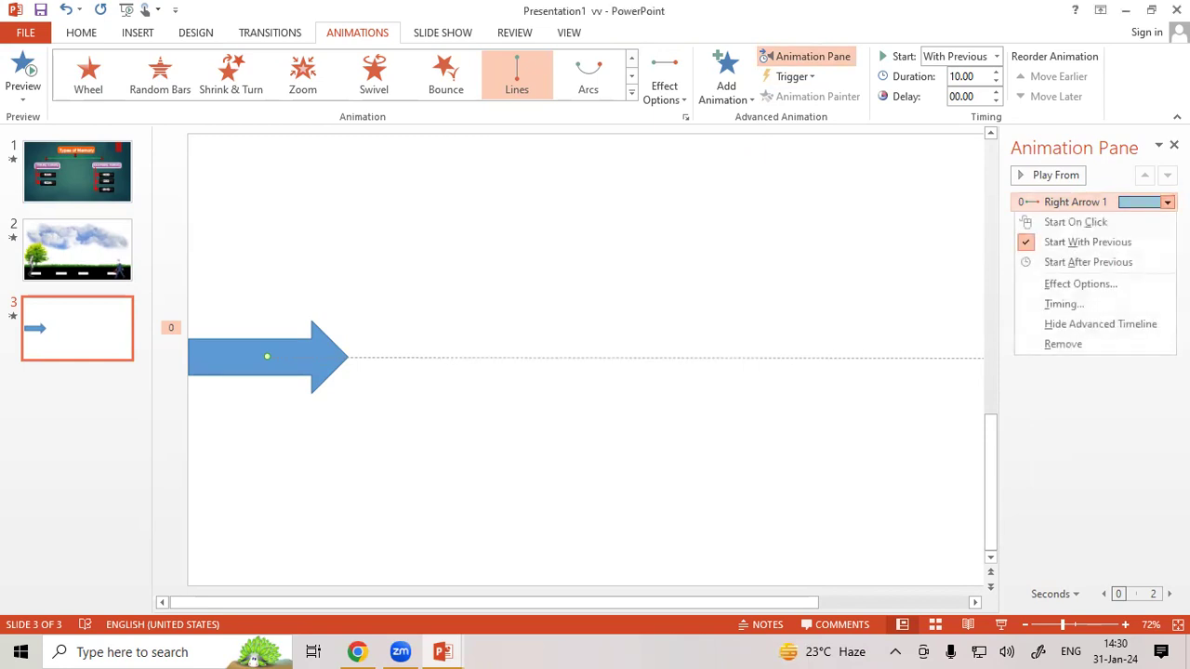
left_click(1108, 325)
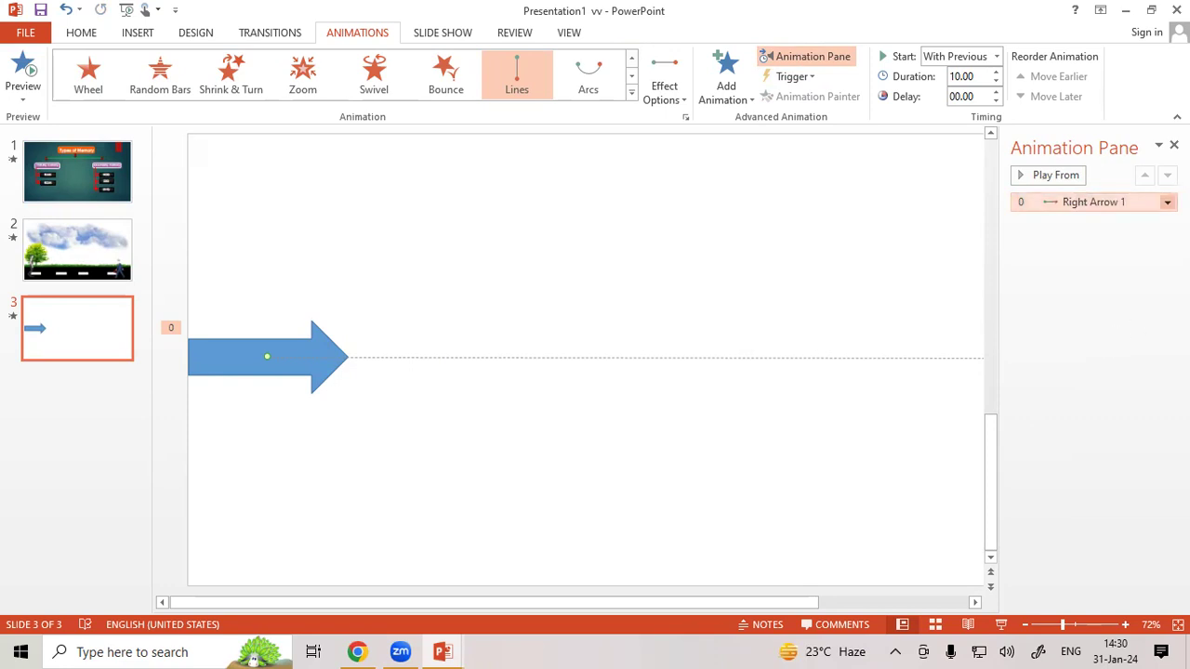
Step: Play all of slide 3's animations from the Animation Pane
left_click(1167, 201)
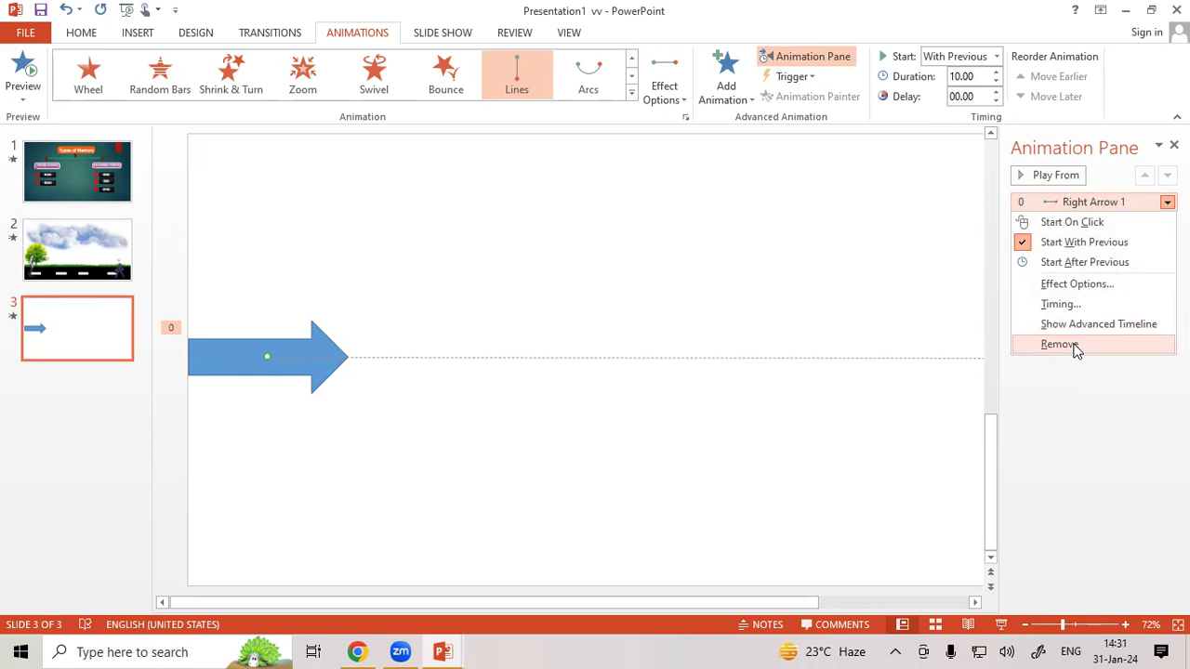
left_click(737, 488)
left_click(1043, 178)
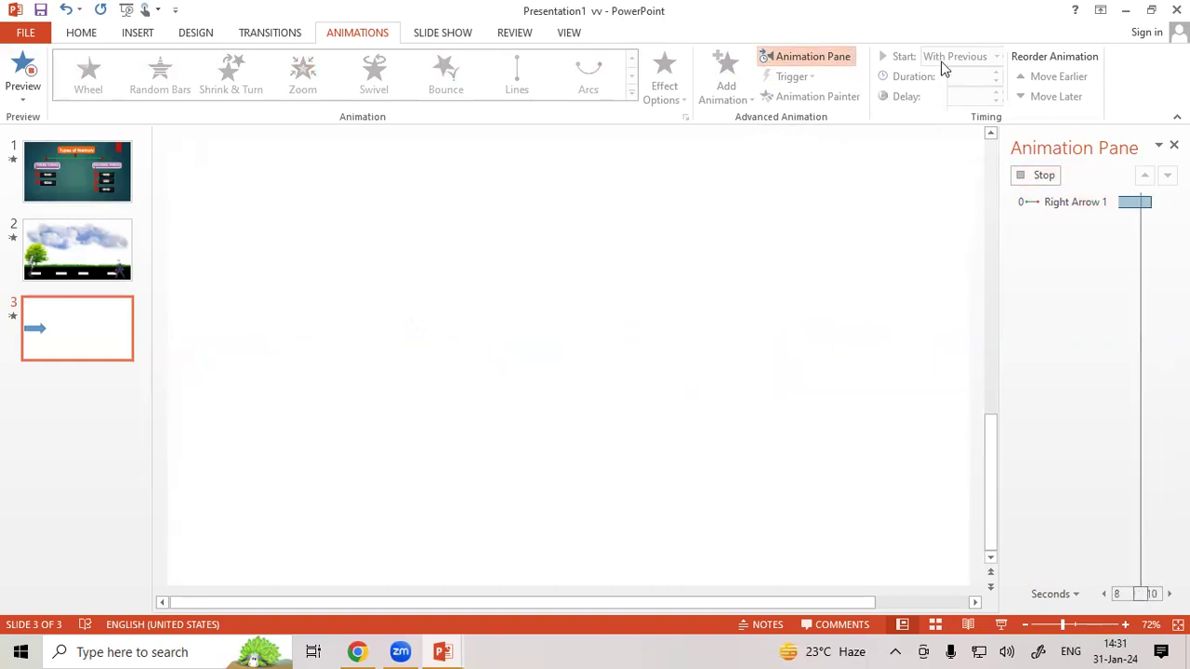
Step: Close the Animation Pane and check the arrow's extended Right motion path
left_click(830, 60)
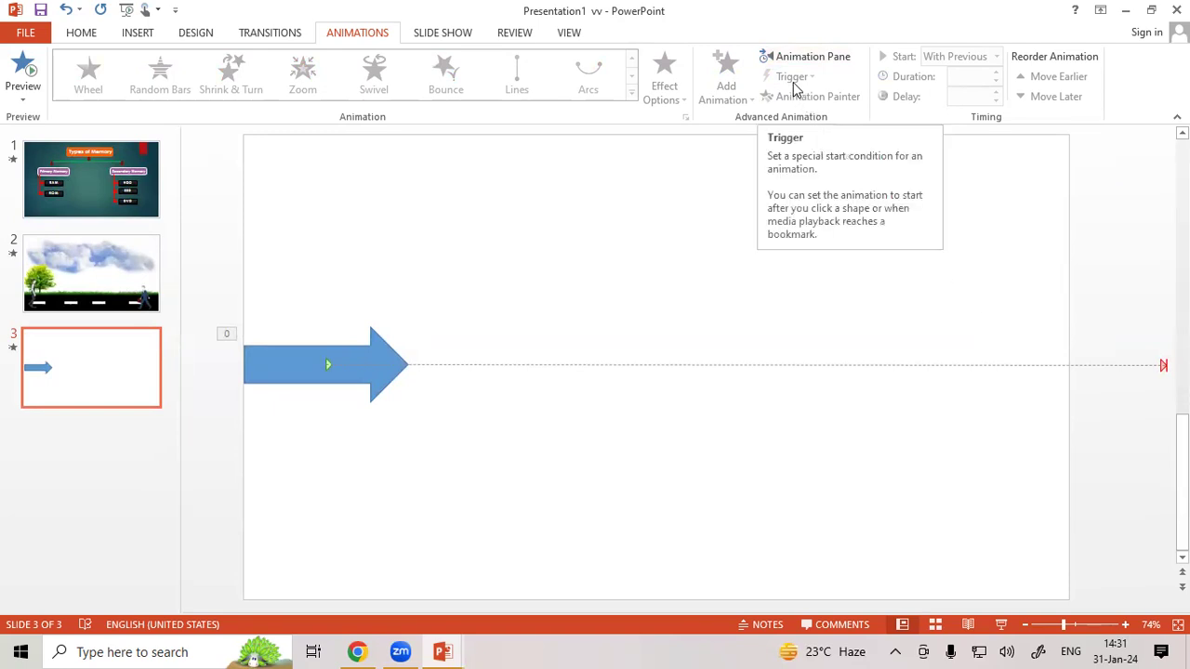
left_click(374, 331)
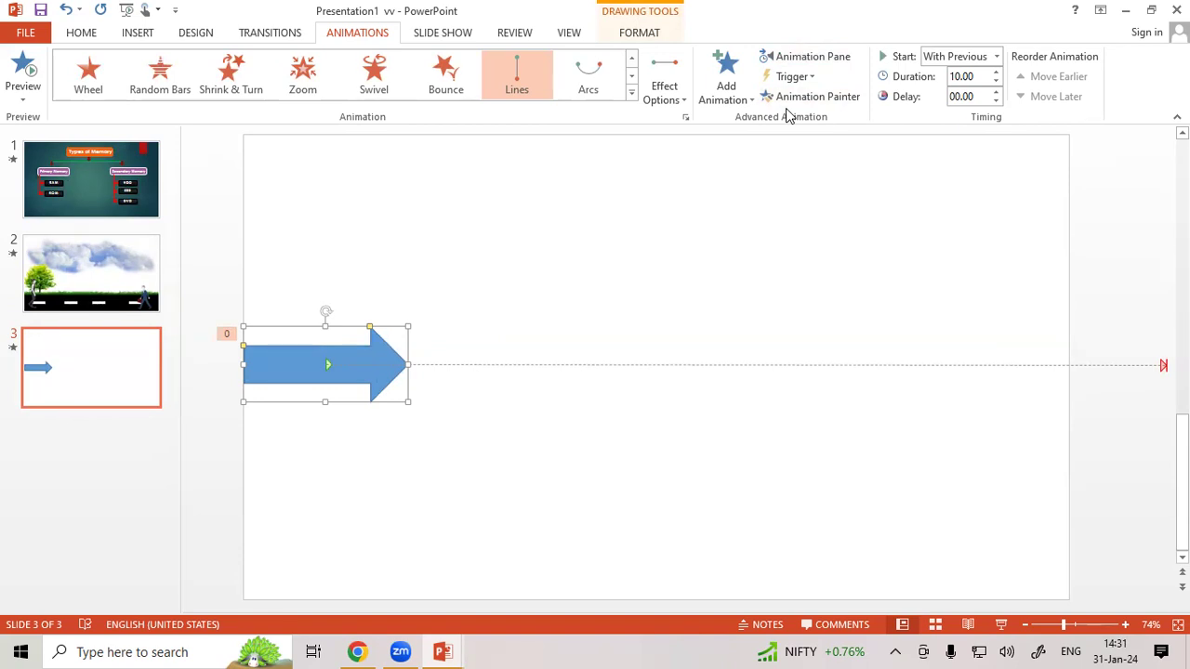
left_click(361, 314)
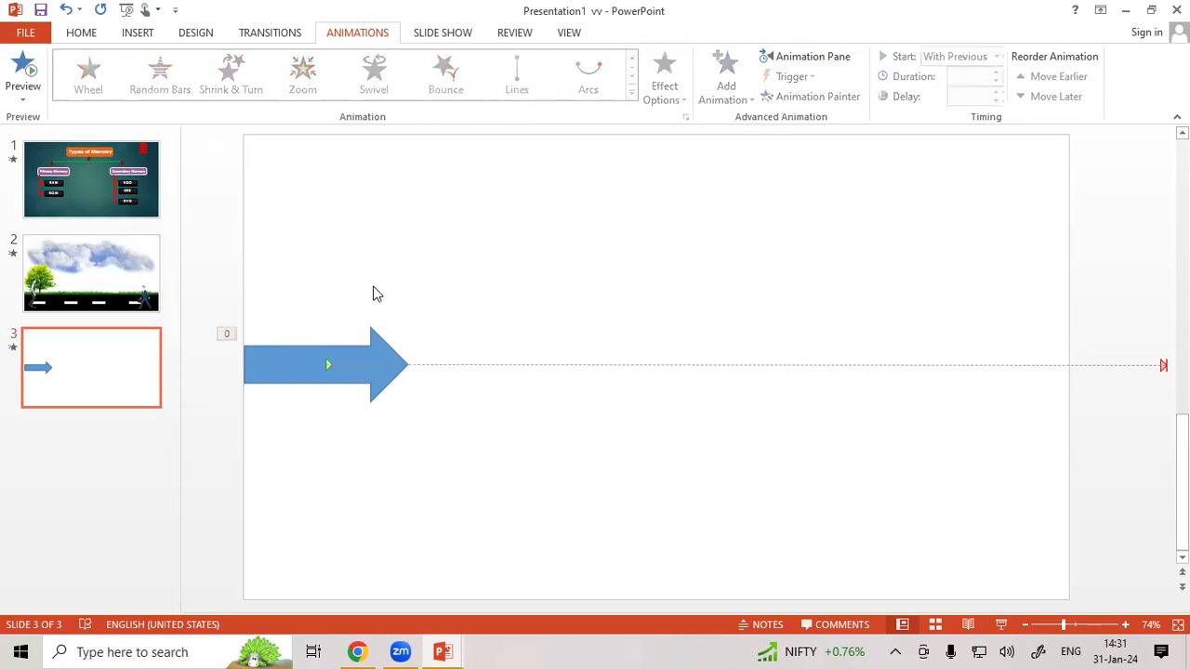
Step: Draw a text box on slide 3 and expand =rand() into three sample paragraphs
left_click(99, 33)
left_click(735, 60)
left_click_drag(482, 168, 938, 401)
type("+rand(")
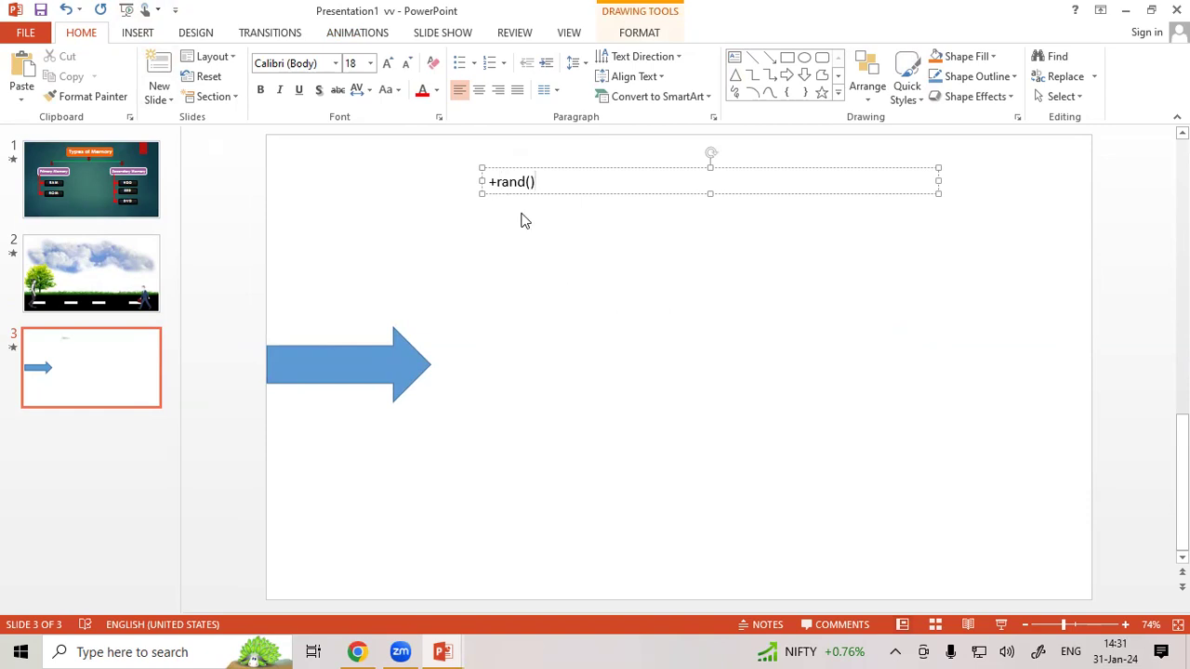
left_click_drag(495, 183, 485, 191)
type("=")
left_click(531, 182)
key("Return")
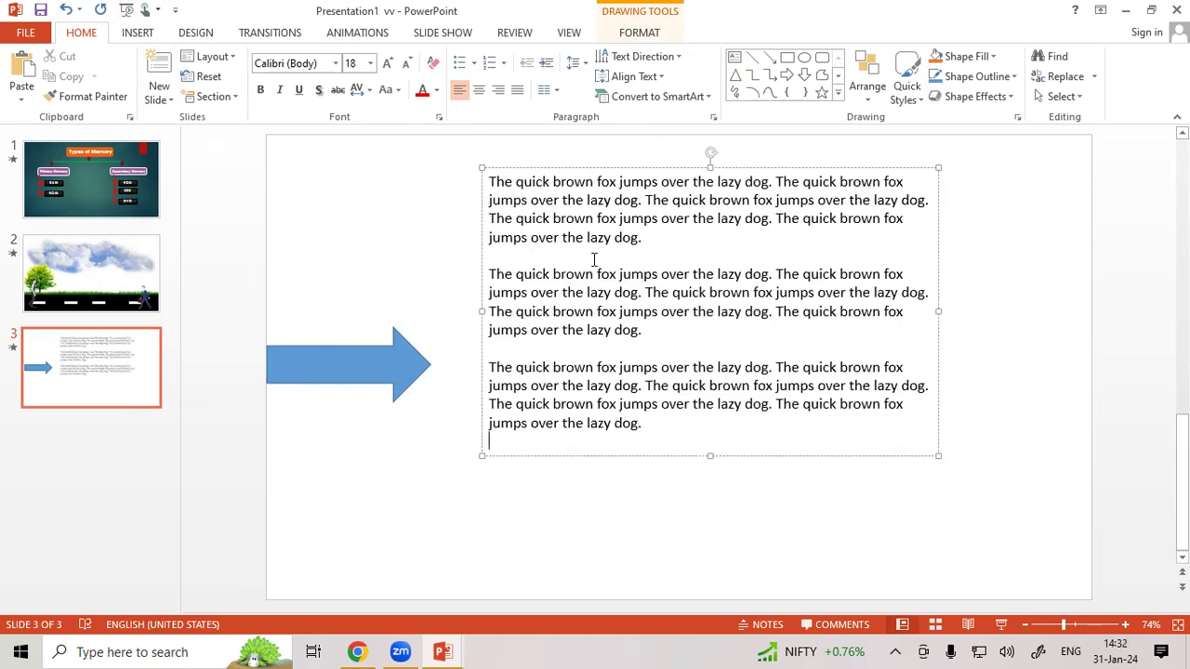
Step: Make the first paragraph bold, red and 24 pt
left_click_drag(648, 244, 488, 180)
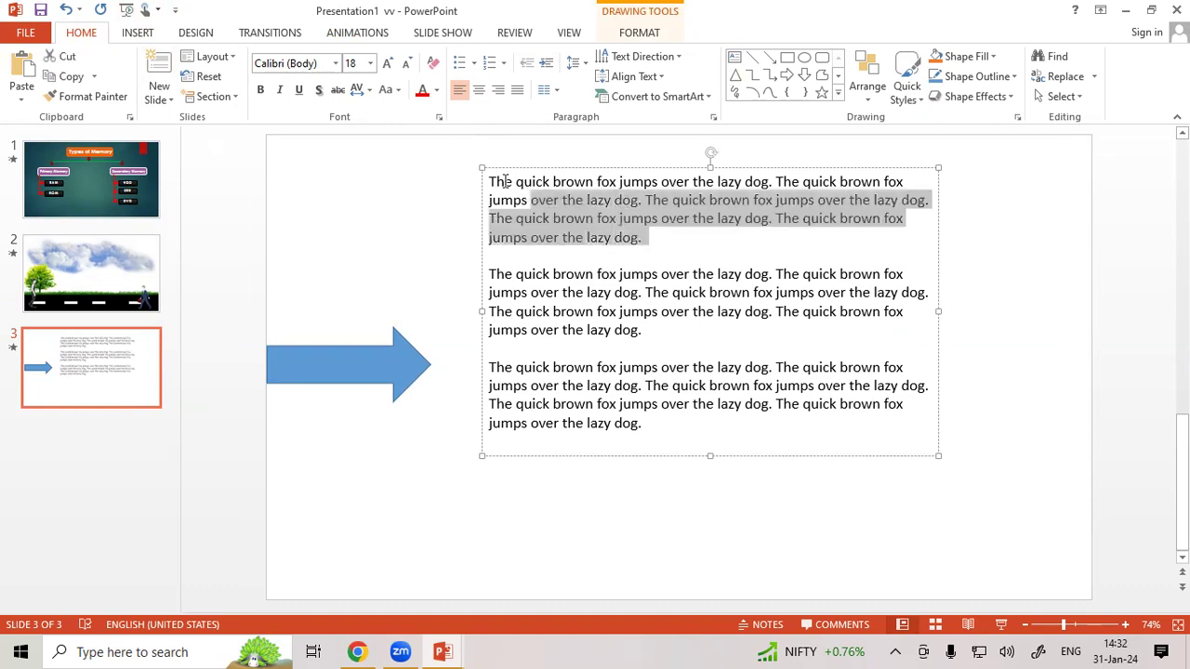
left_click(261, 90)
left_click(420, 90)
left_click(388, 64)
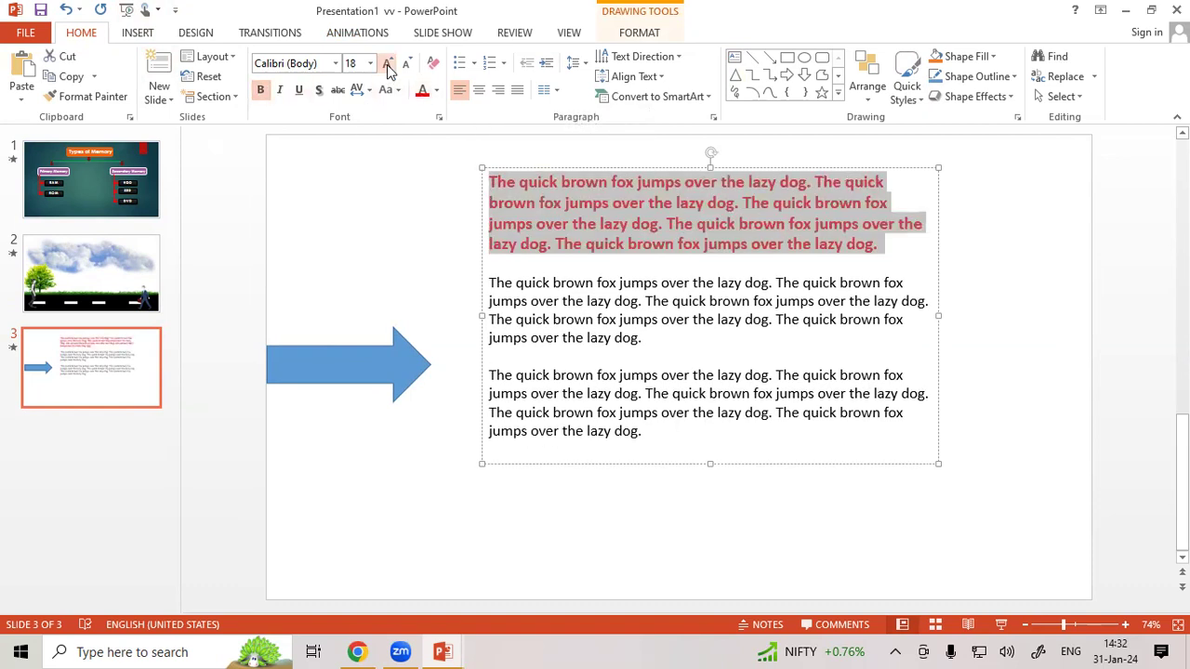
left_click(387, 64)
left_click(666, 257)
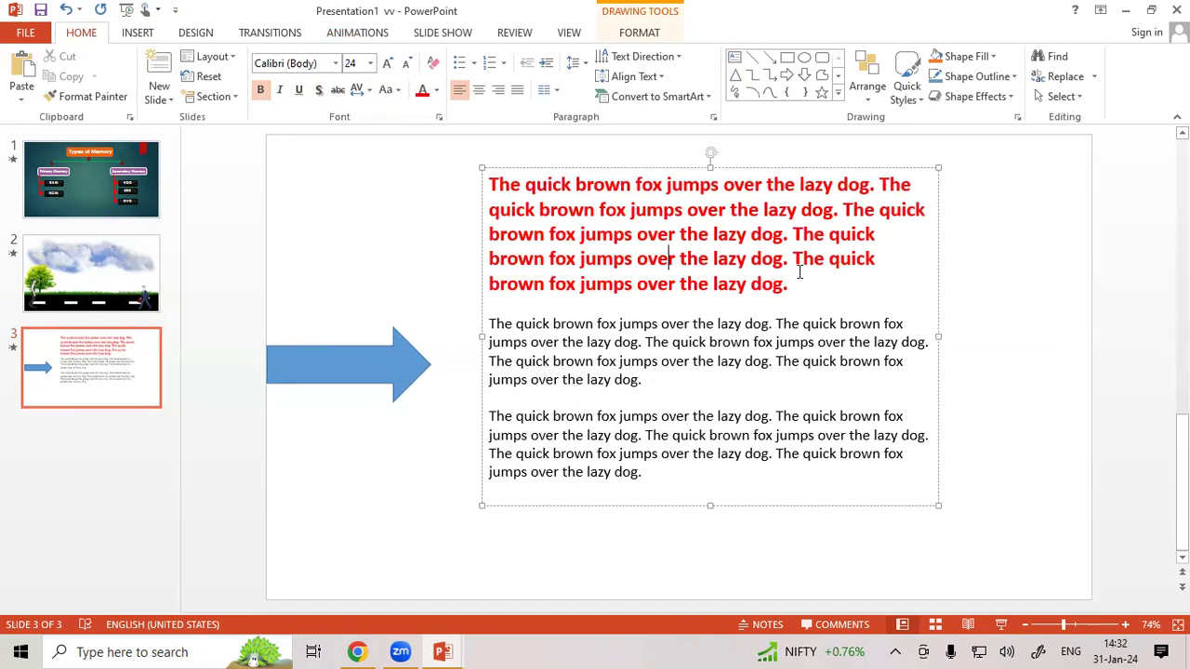
Step: Copy the bold red 24 pt formatting onto the third paragraph with Format Painter
left_click_drag(795, 283, 488, 283)
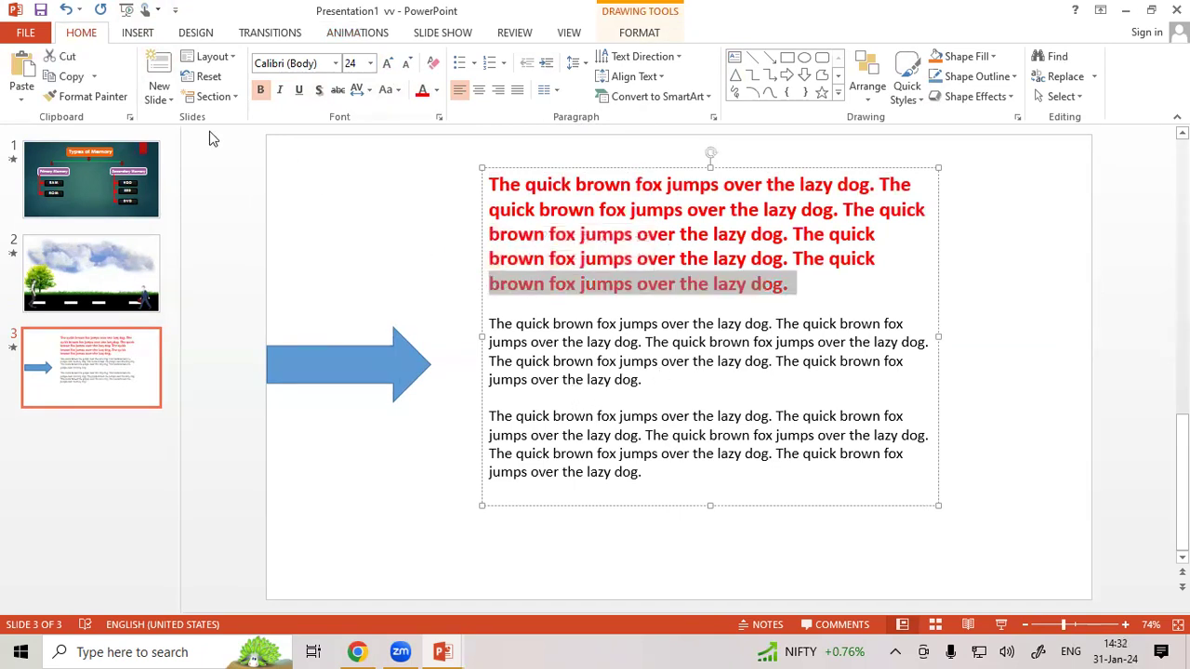
left_click(91, 97)
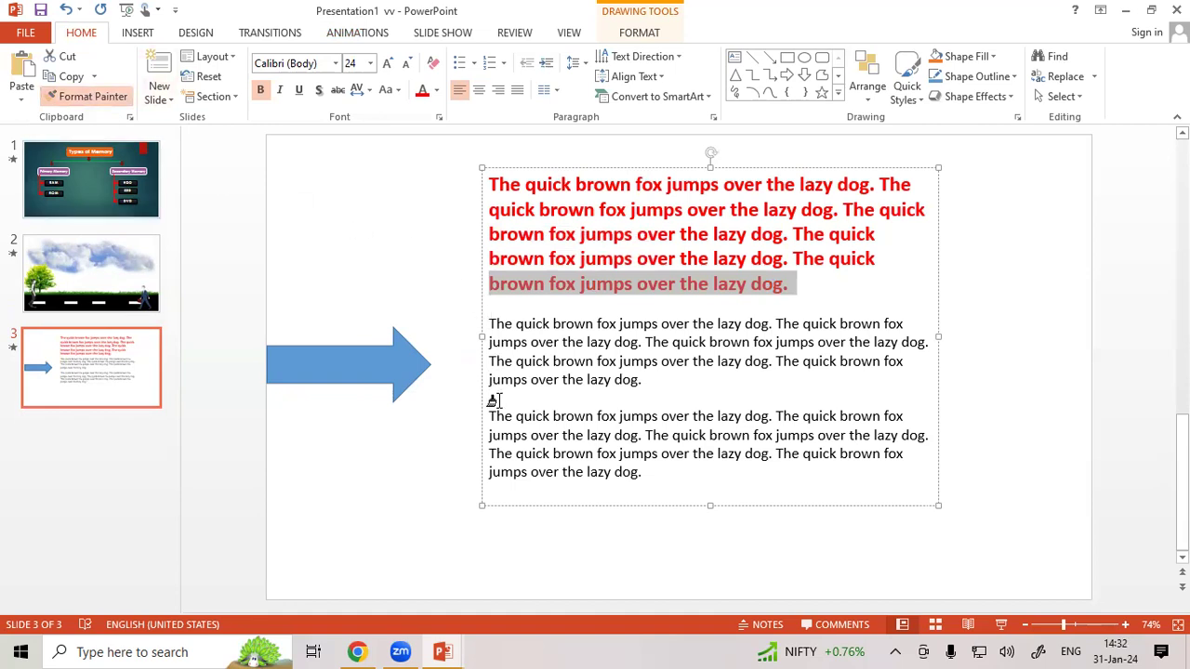
left_click_drag(487, 416, 670, 472)
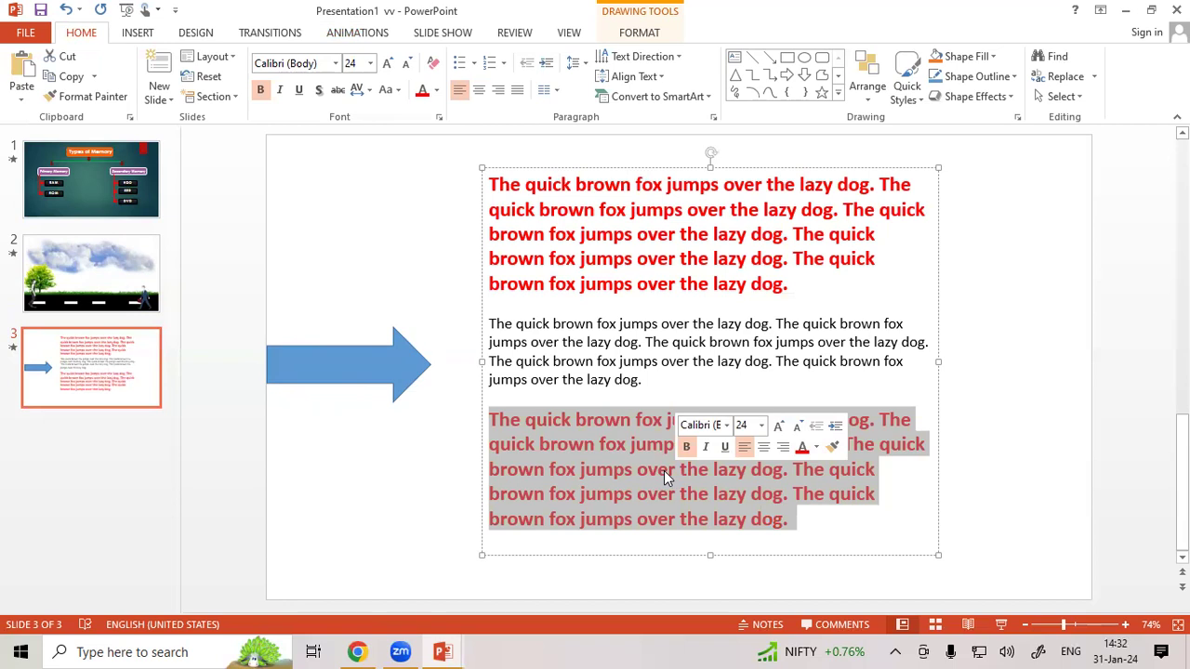
Step: Delete the sample-text box from slide 3, leaving the animated blue arrow
left_click(483, 302)
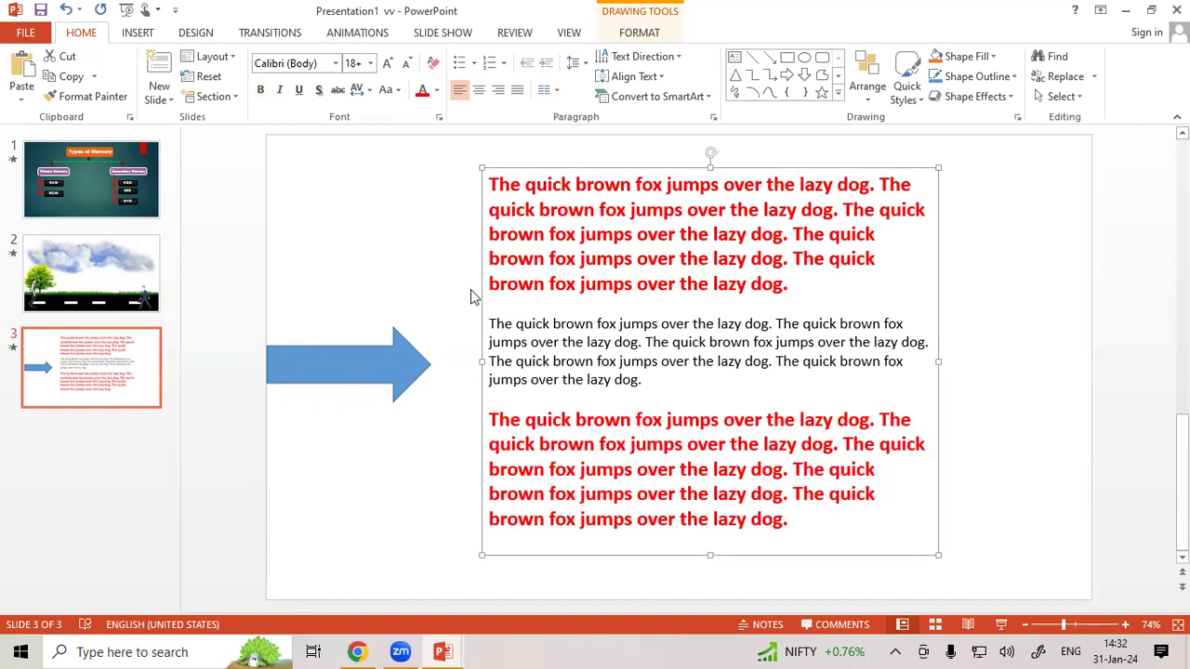
left_click(352, 33)
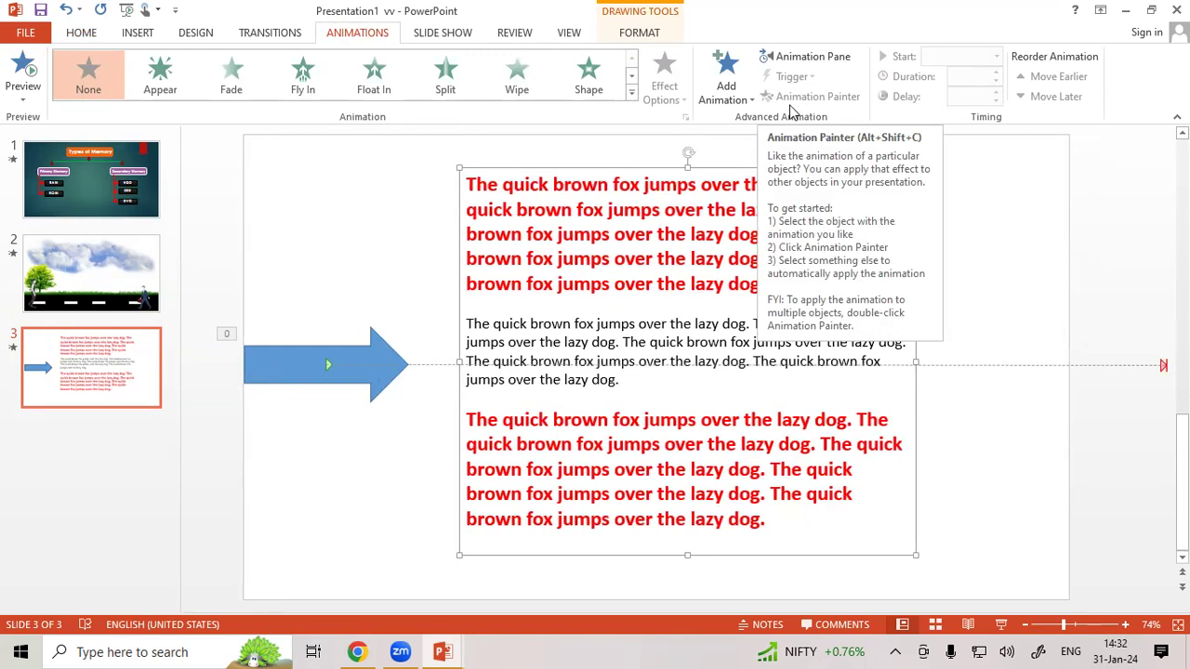
key("Delete")
left_click(368, 346)
left_click(656, 409)
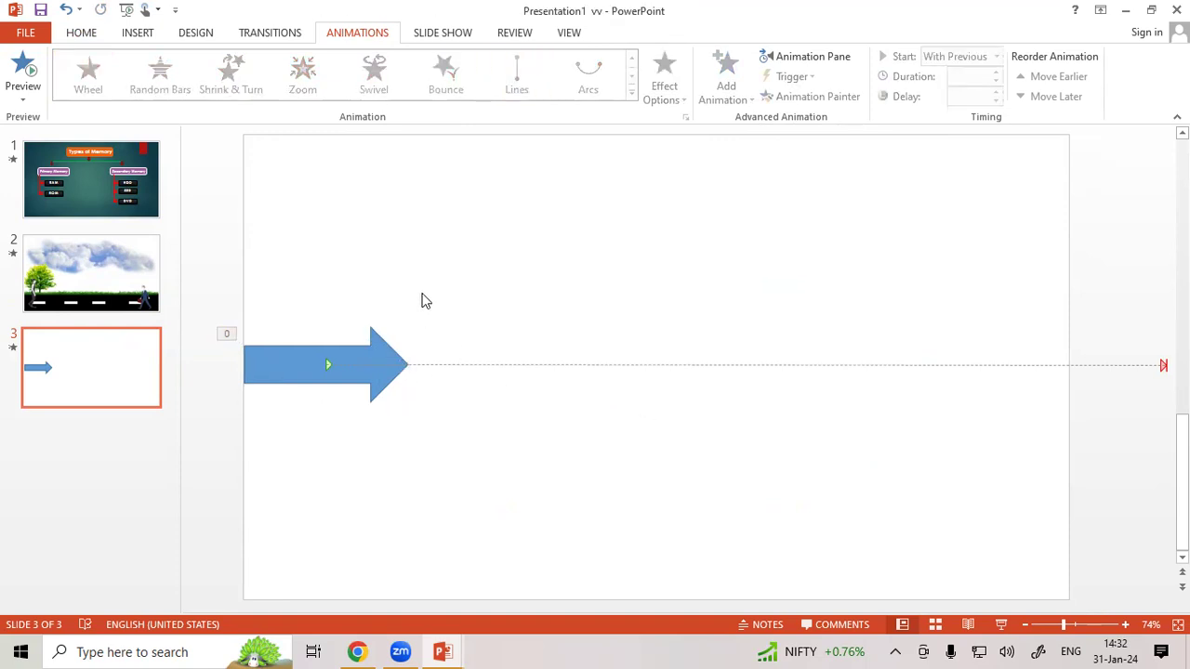
Step: Draw a short right arrow below the original and a longer one above it
left_click(85, 36)
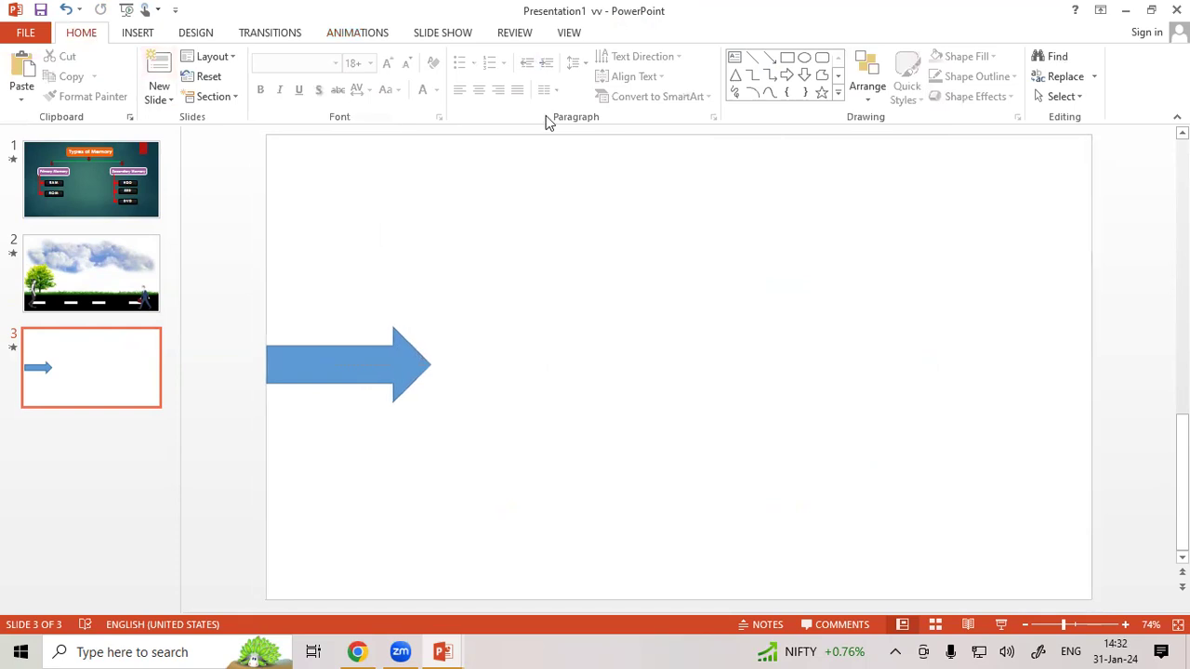
left_click(786, 75)
left_click_drag(265, 440, 390, 508)
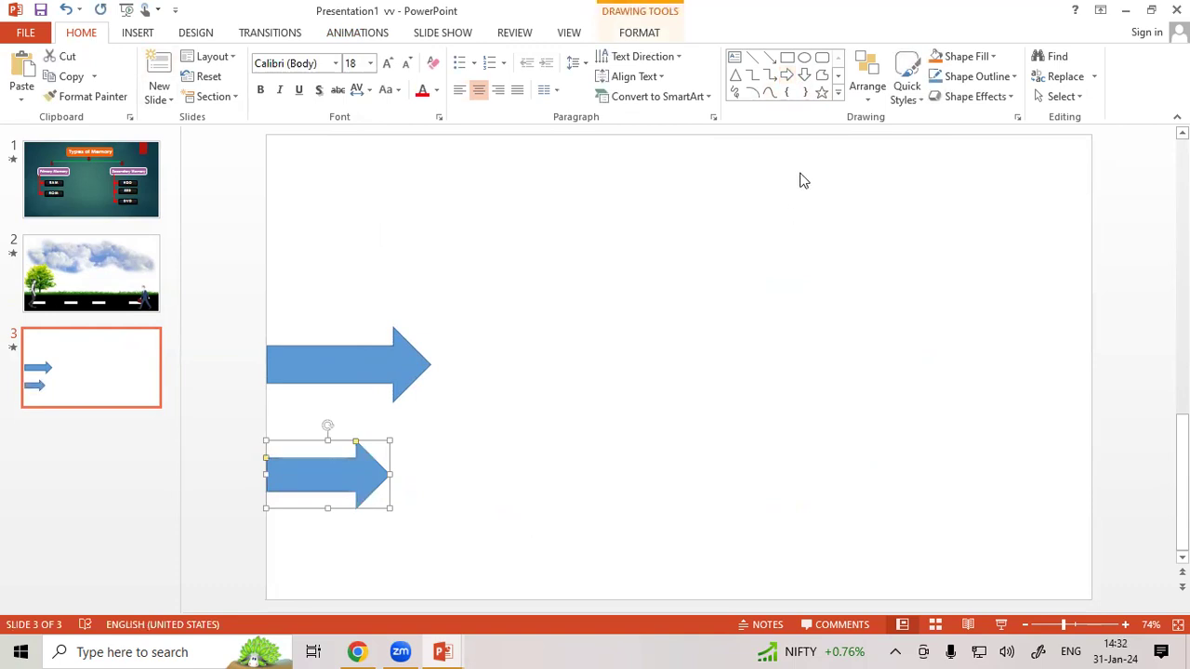
left_click(786, 75)
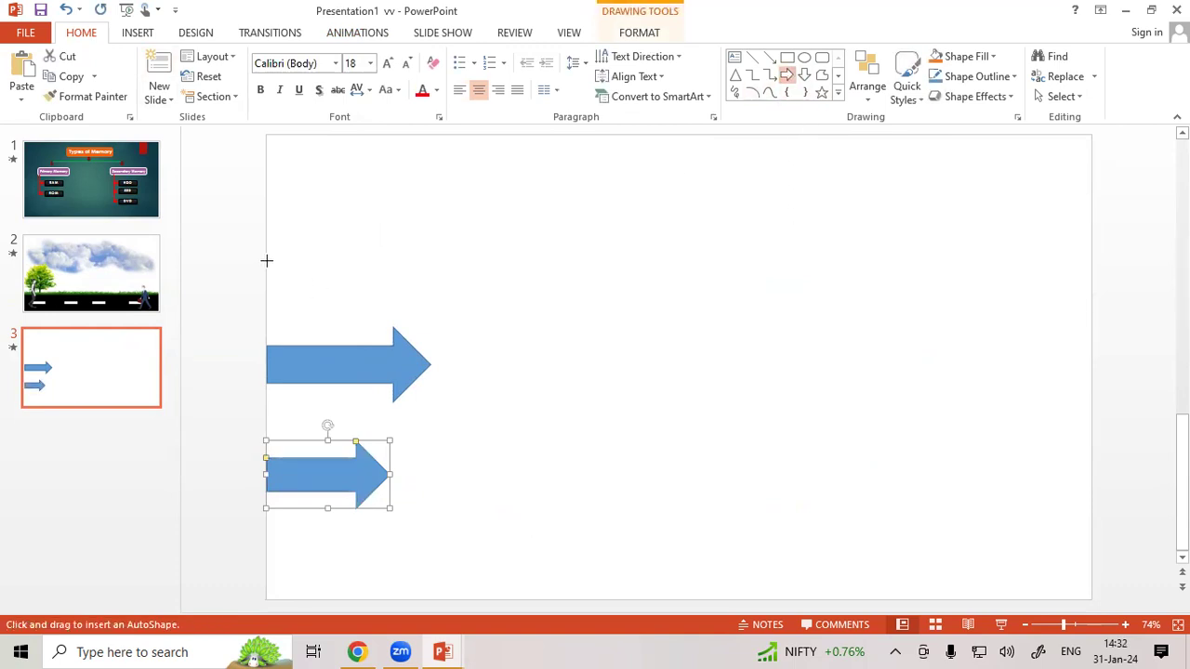
left_click_drag(266, 260, 489, 337)
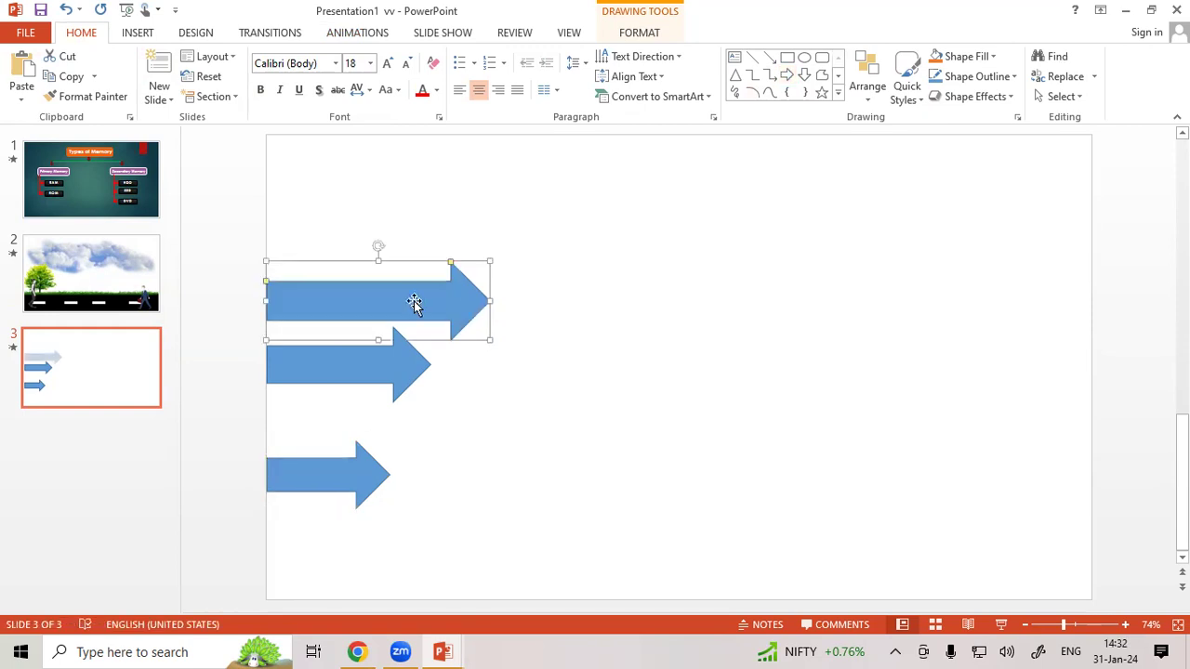
left_click_drag(412, 306, 410, 275)
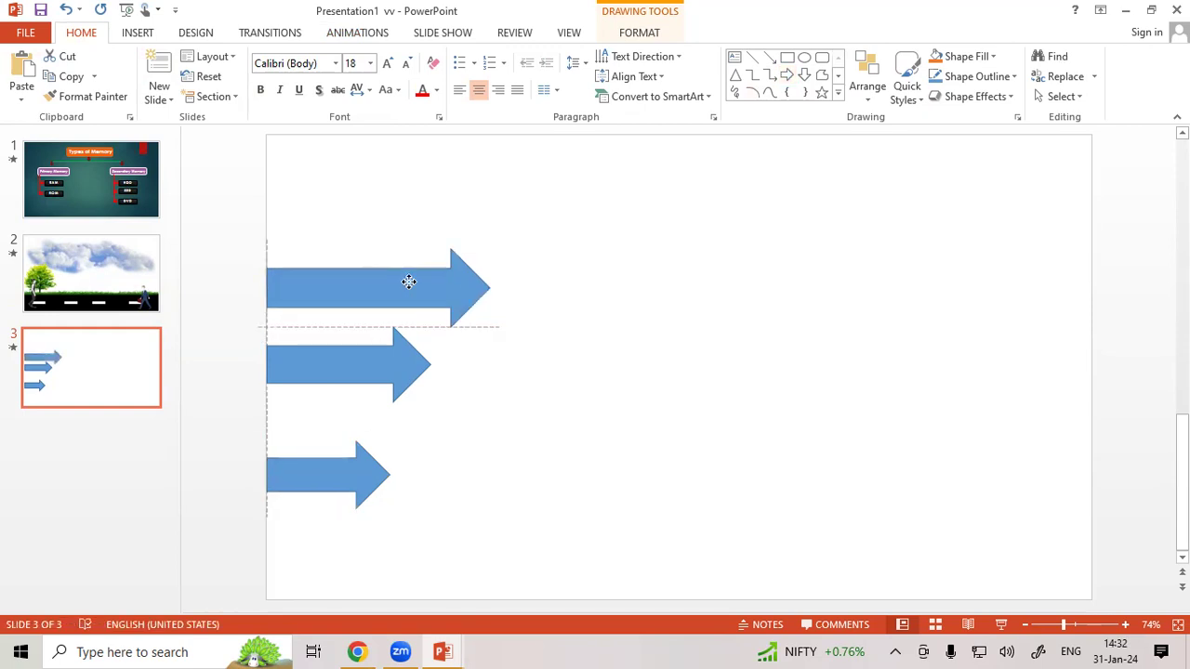
left_click(580, 406)
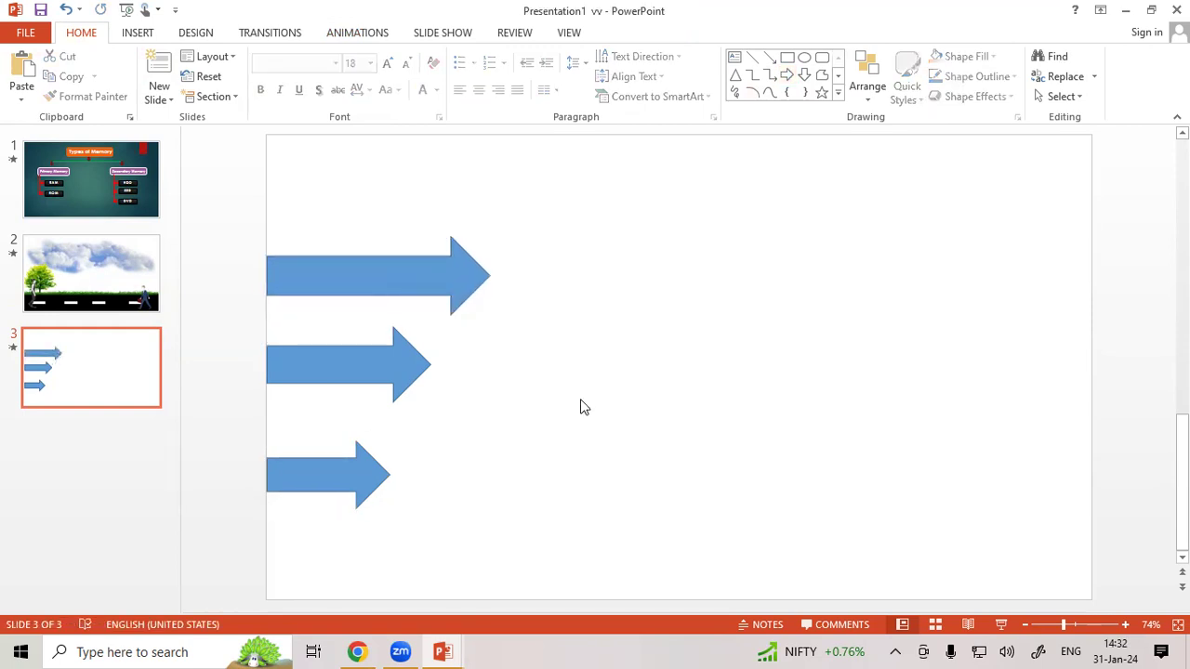
Step: Select the arrows in turn, ending on the middle one to view its animation settings
left_click(409, 374)
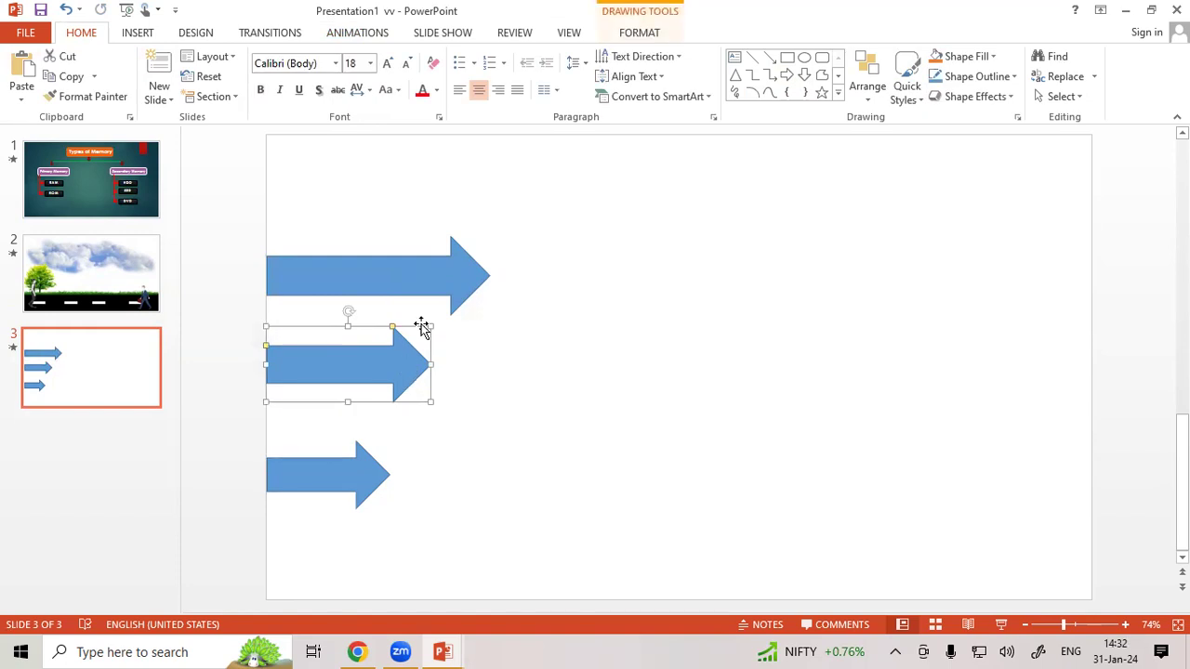
left_click(357, 471)
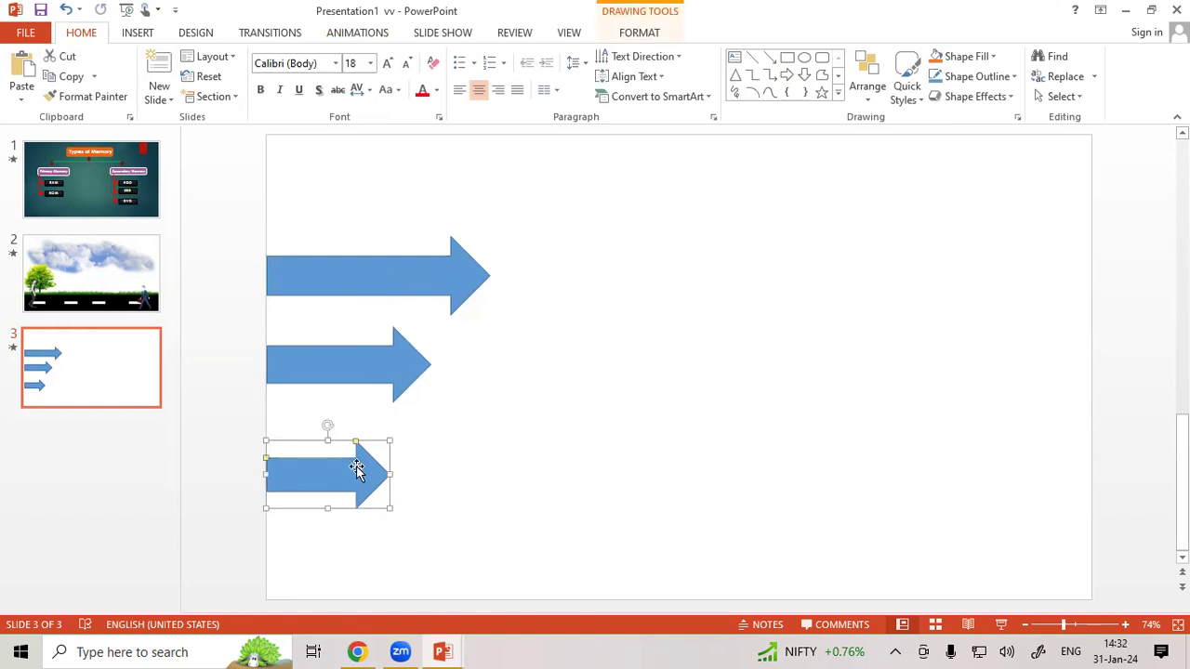
left_click(361, 372)
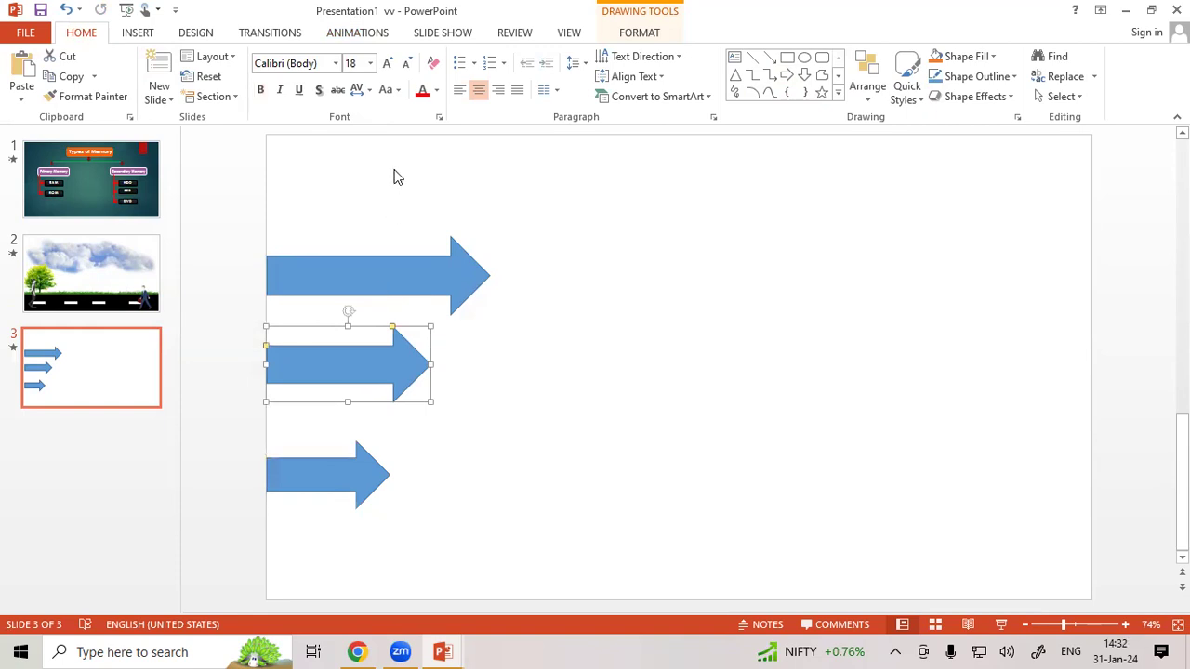
left_click(352, 36)
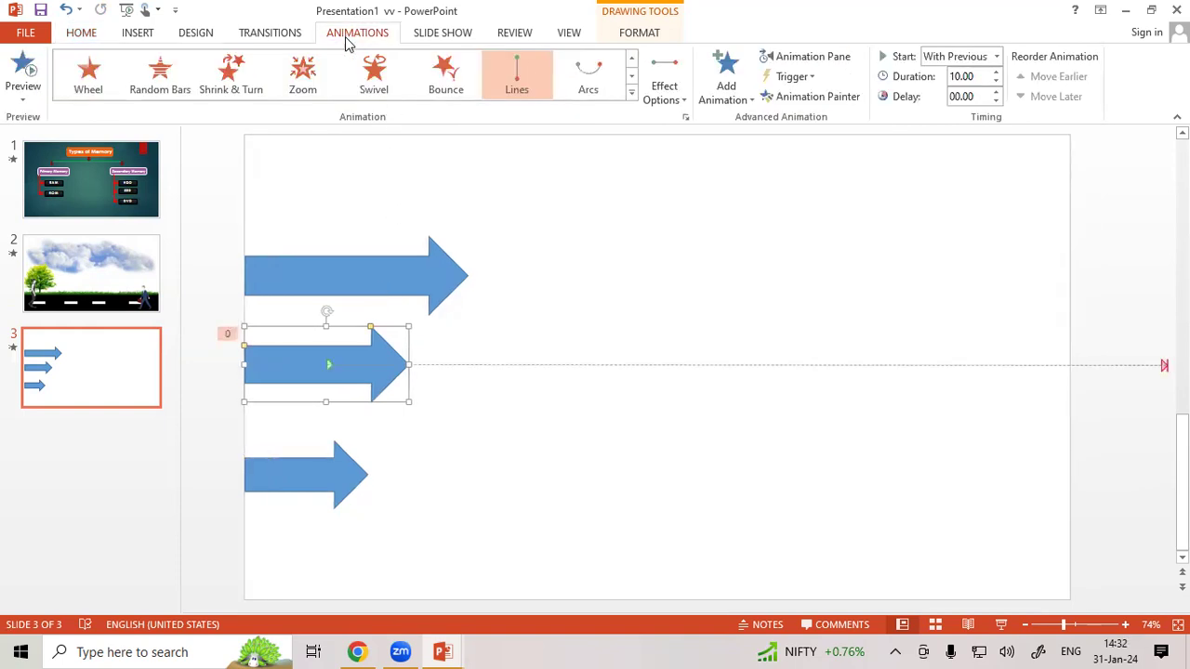
Step: Compare the bottom and middle arrows' animations and annotate from middle to top arrow
left_click(335, 492)
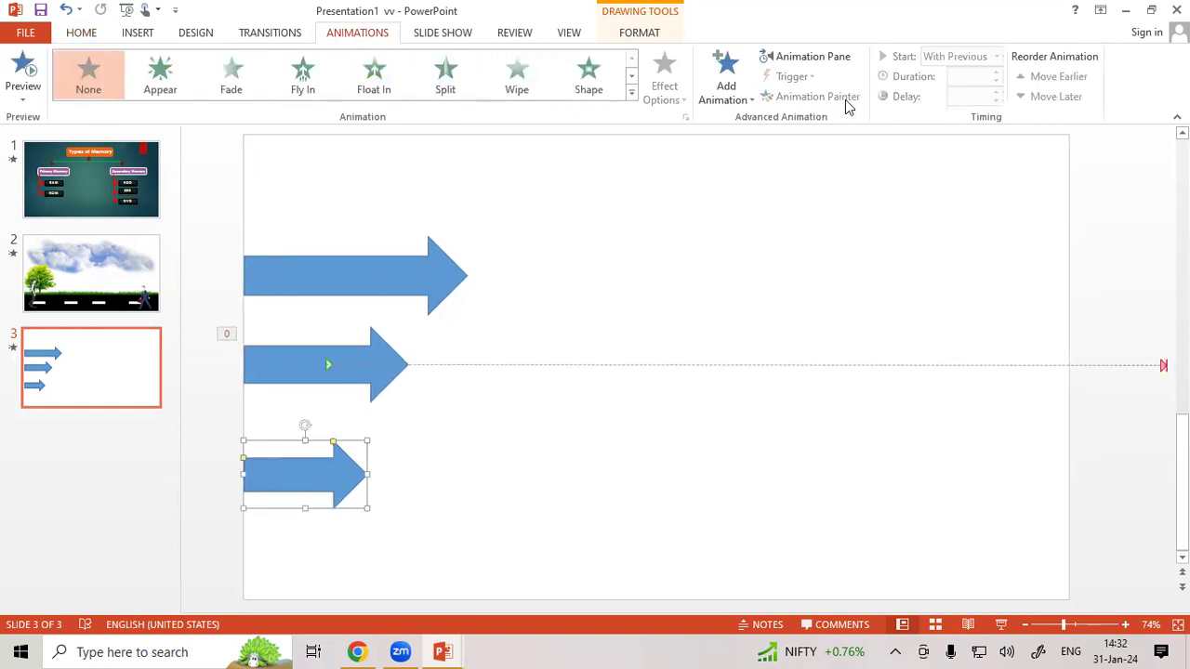
left_click(391, 372)
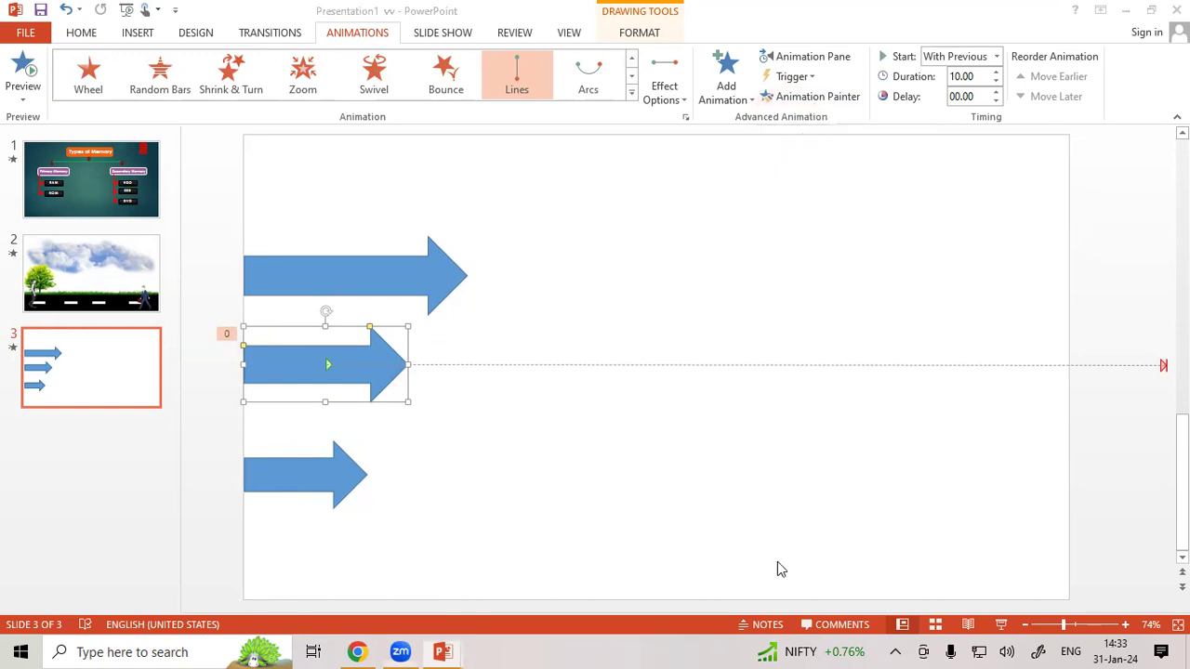
left_click(381, 359)
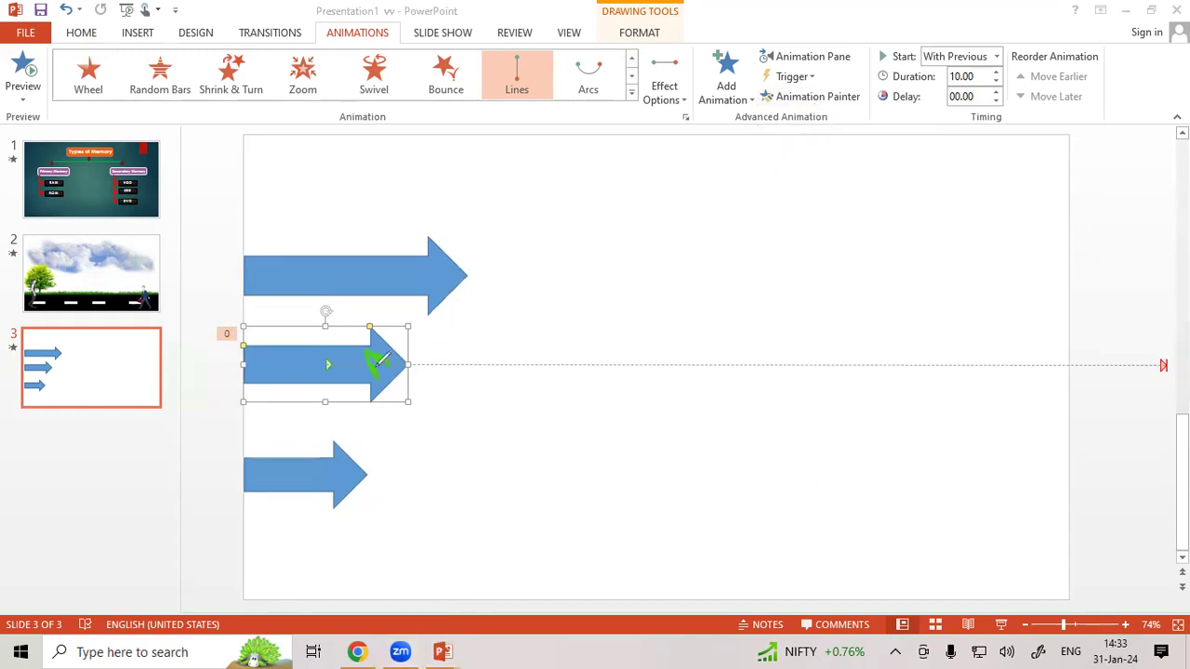
left_click_drag(403, 348, 469, 314)
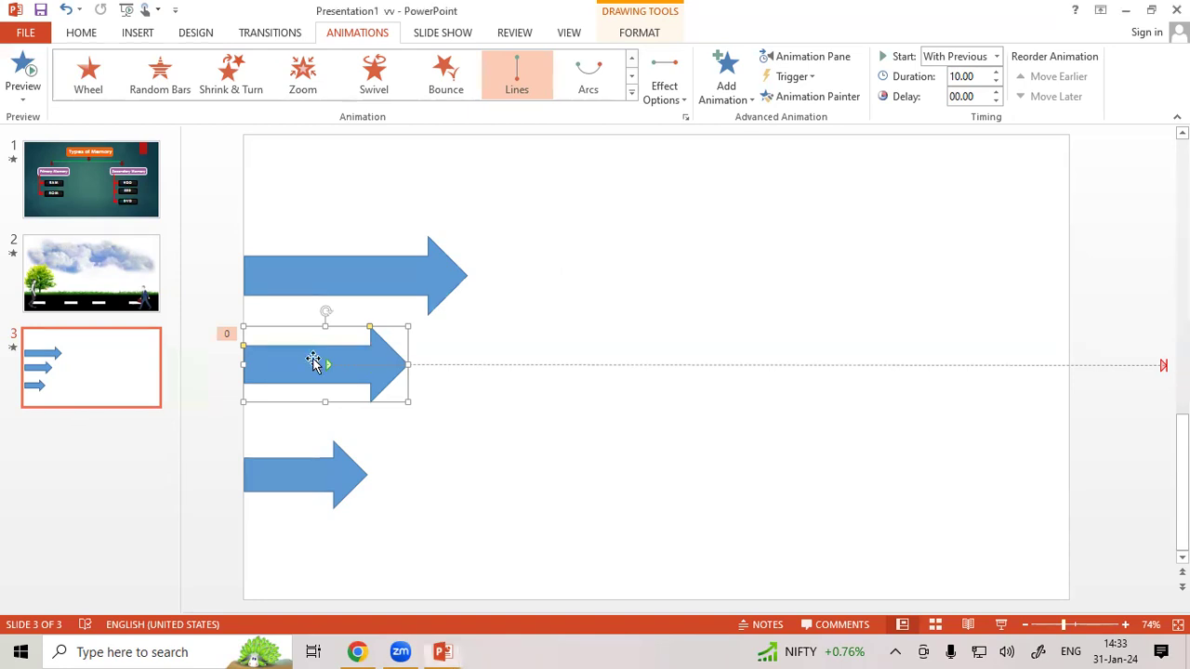
Step: Copy the middle arrow's Lines animation onto the top arrow with Animation Painter, then start the slide show
left_click(856, 99)
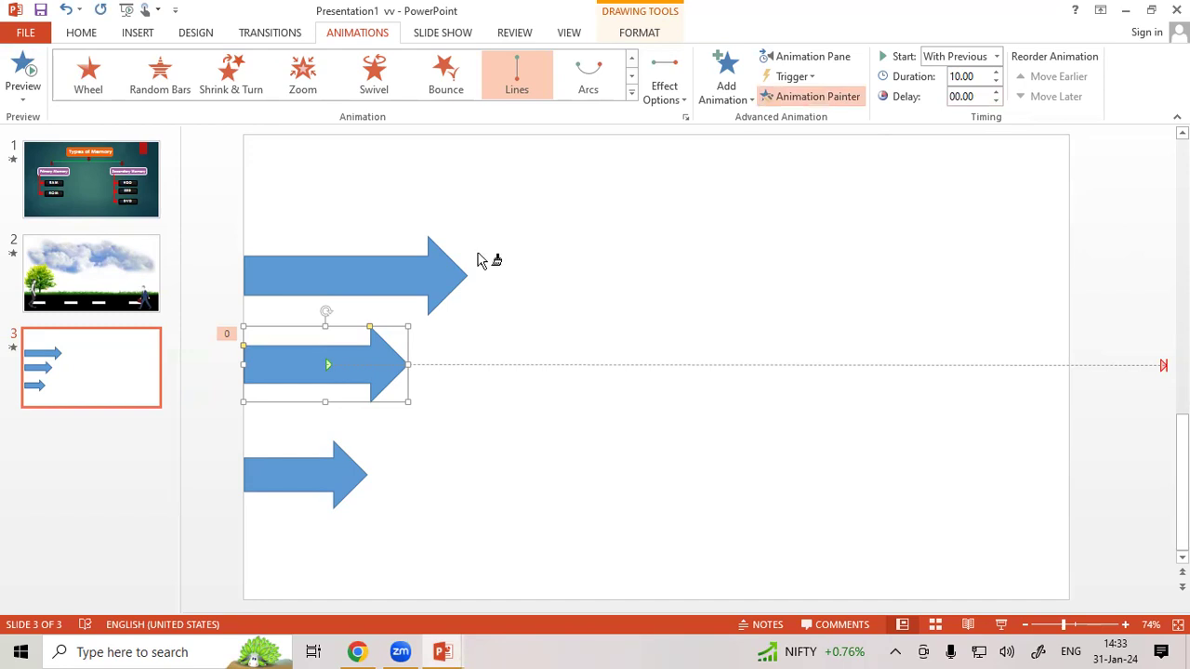
left_click(446, 266)
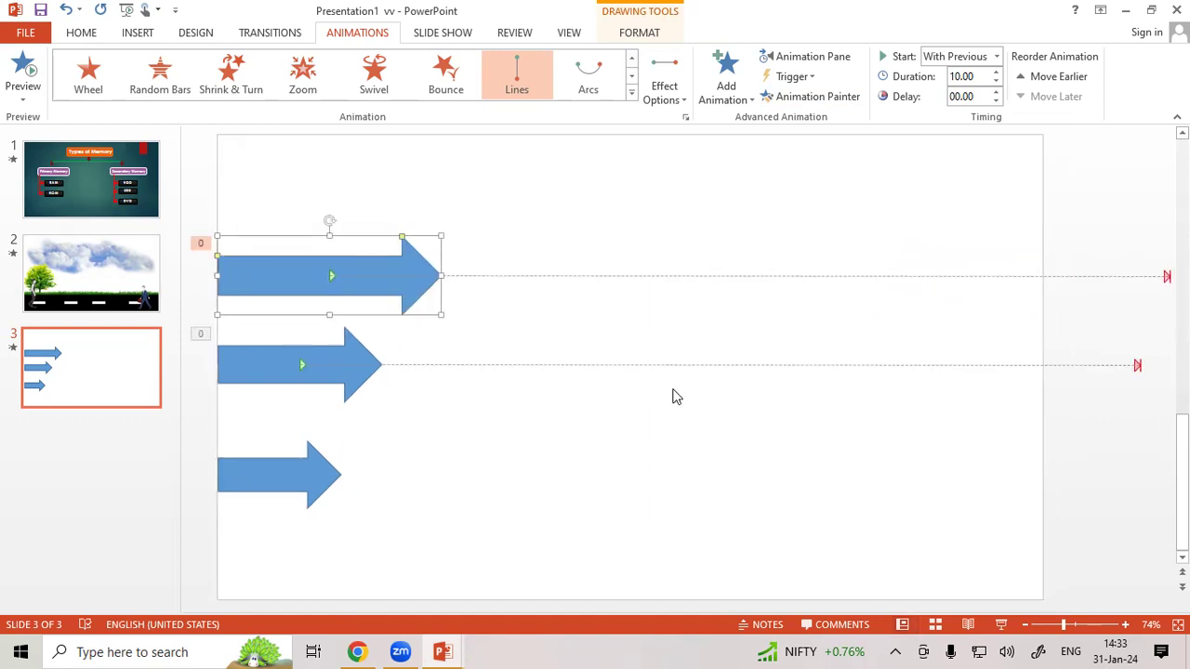
key("shift+F5")
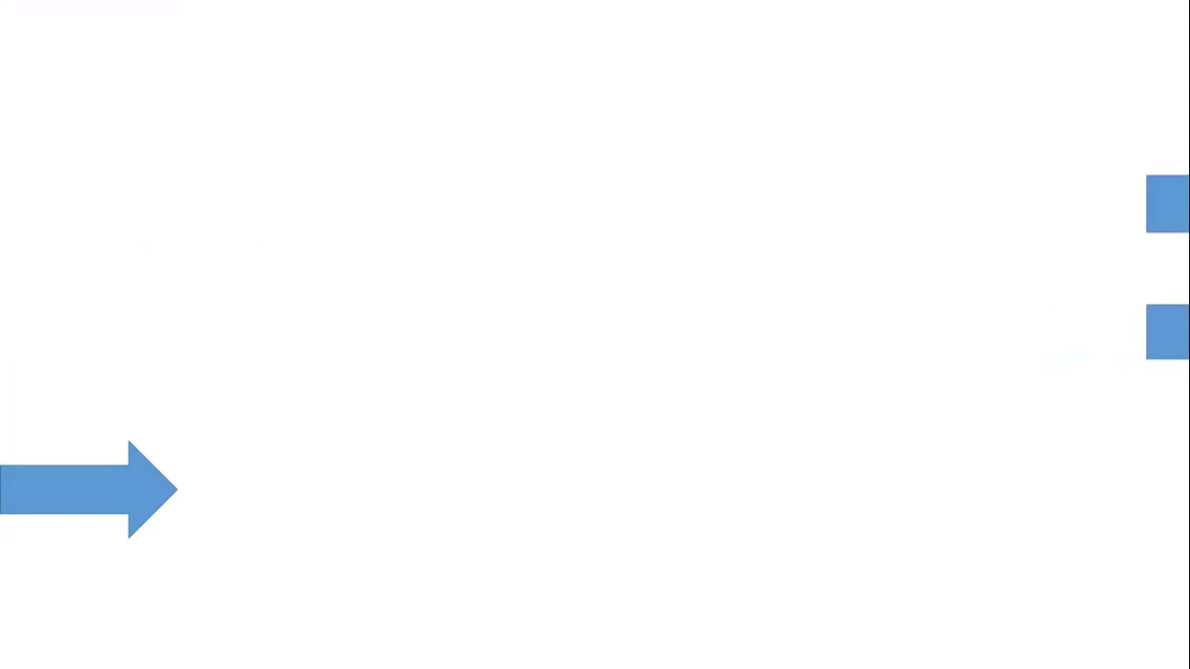
key("Escape")
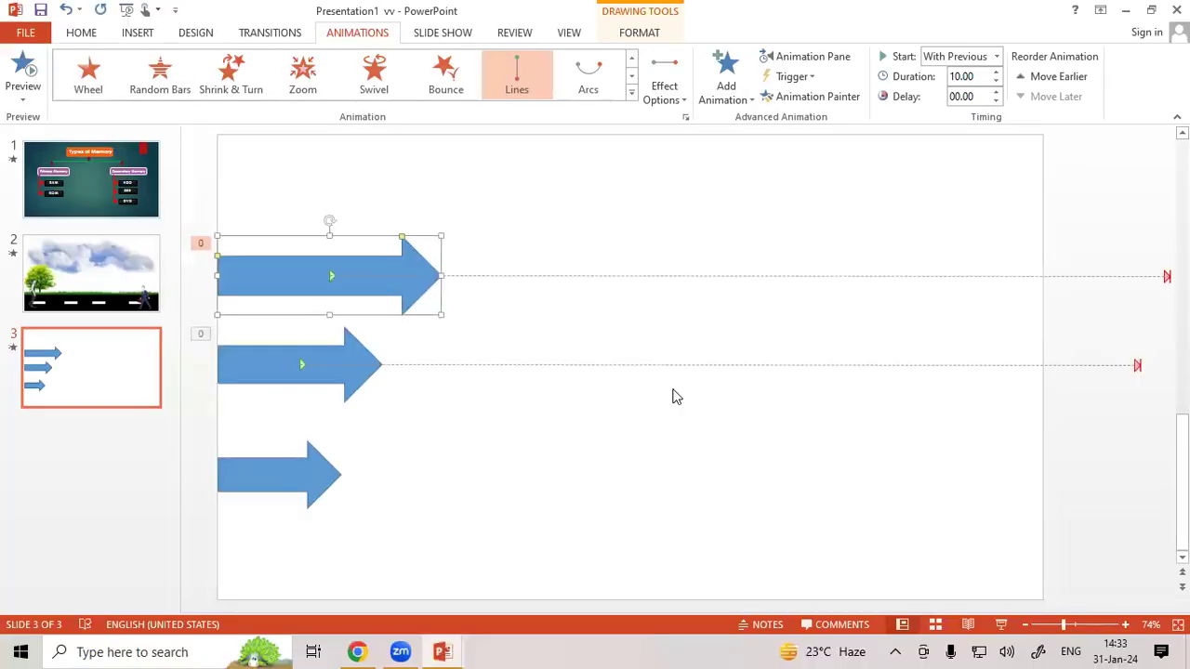
Step: Copy the Right motion path onto the bottom arrow and test all three arrows in a slide show
left_click(814, 98)
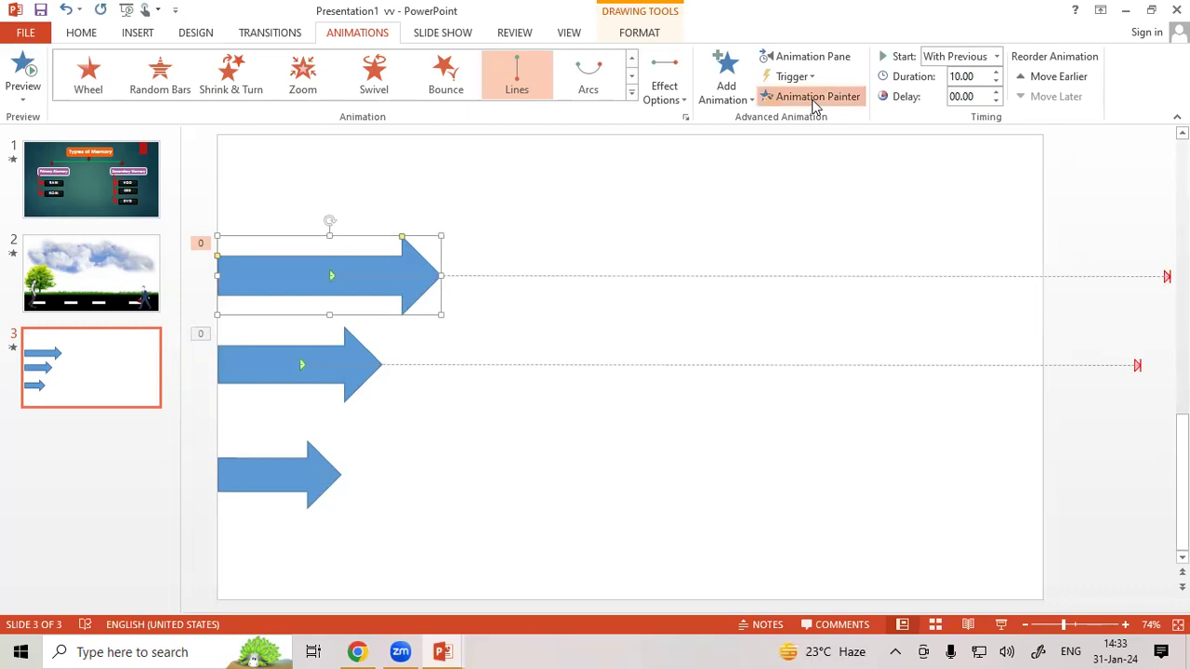
left_click(298, 463)
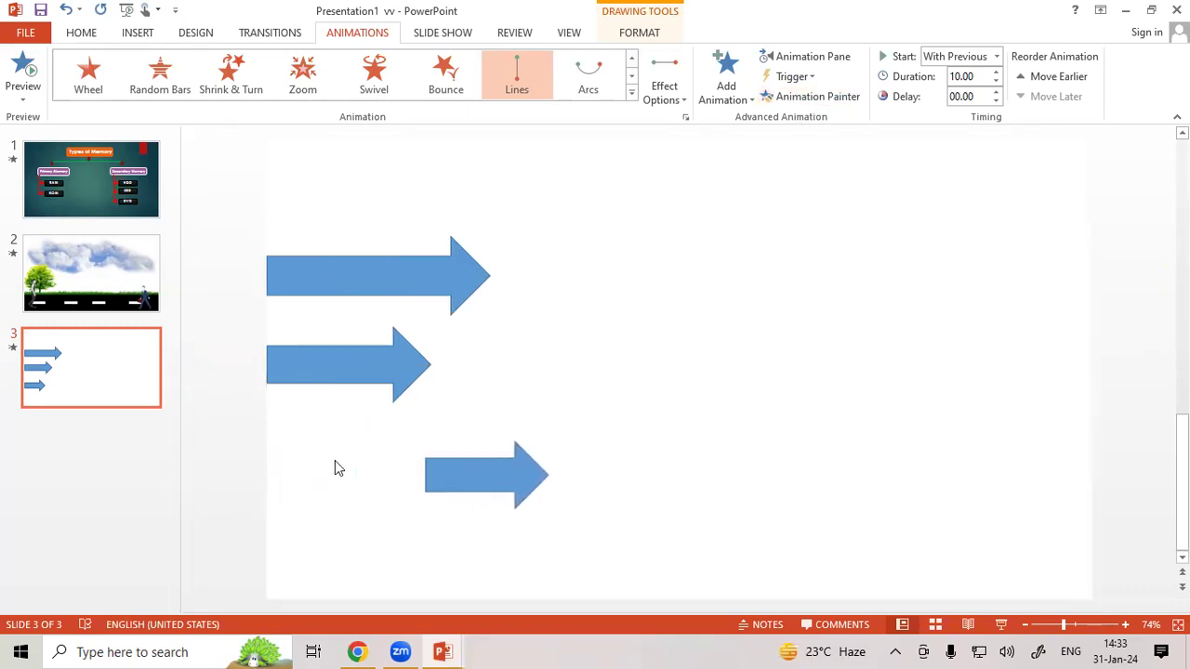
left_click(334, 460)
left_click(562, 520)
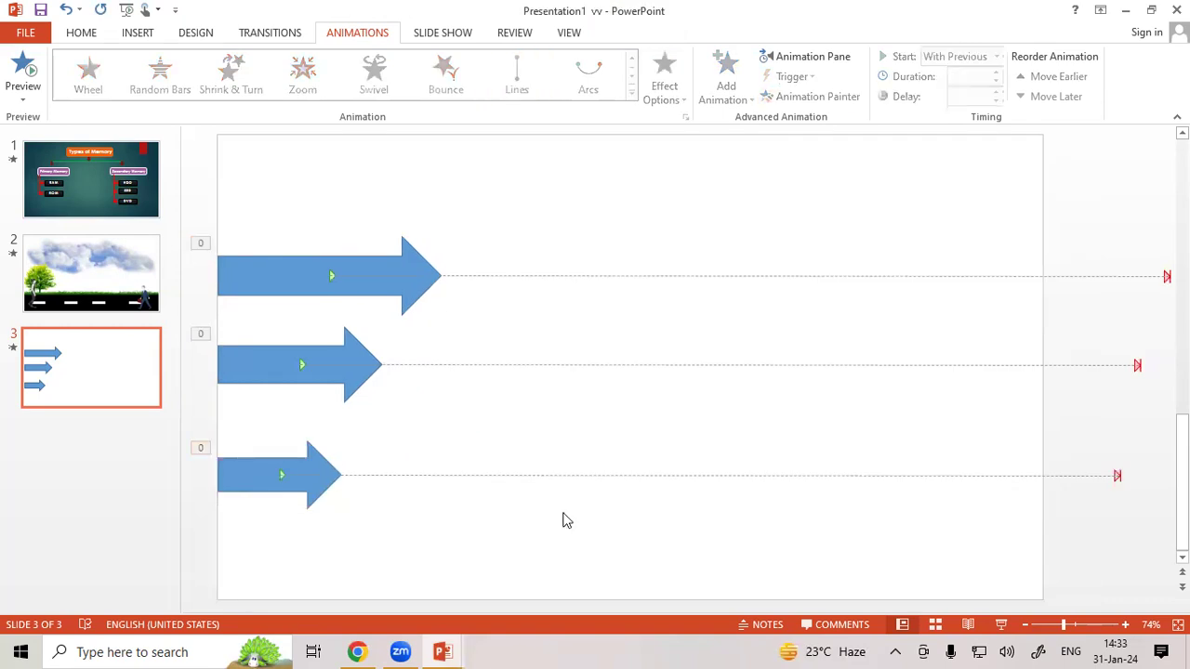
key("shift+F5")
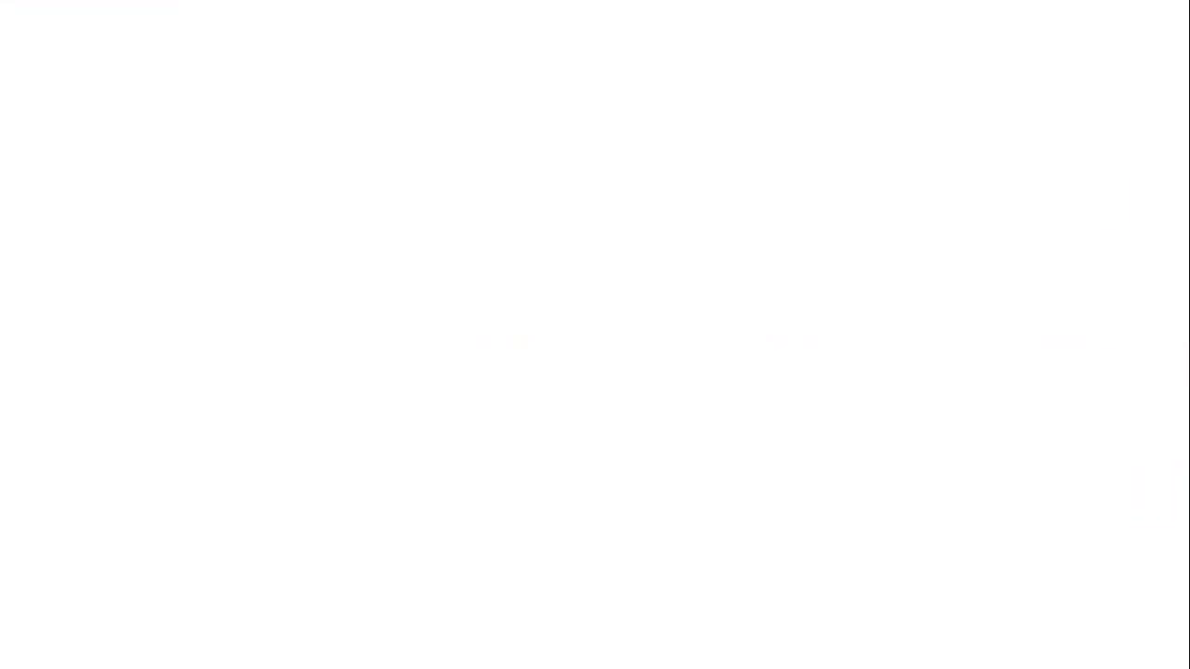
key("Escape")
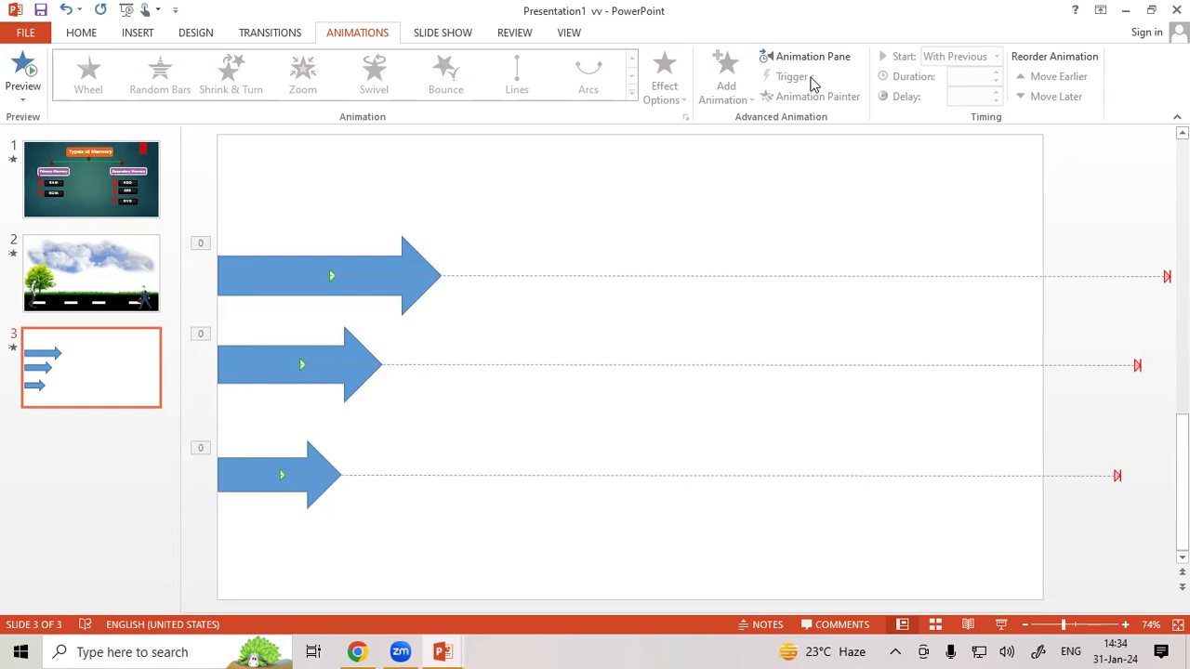
Step: Insert a new blank slide 4 right after slide 3 in the slide pane
left_click(52, 427)
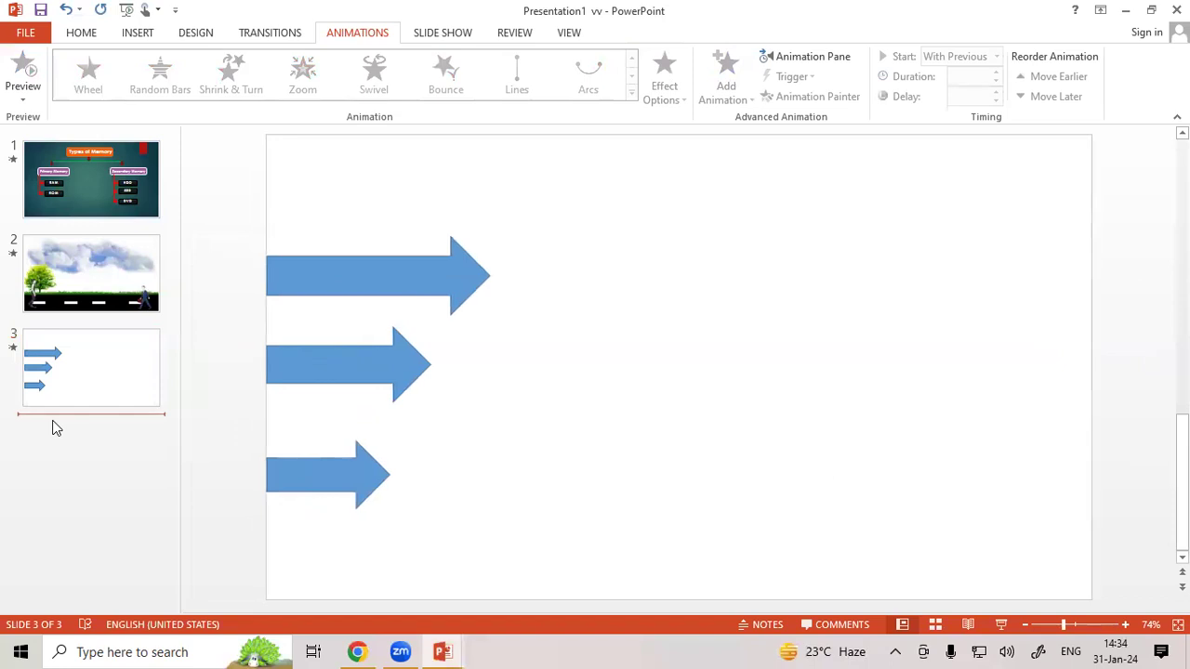
key("Return")
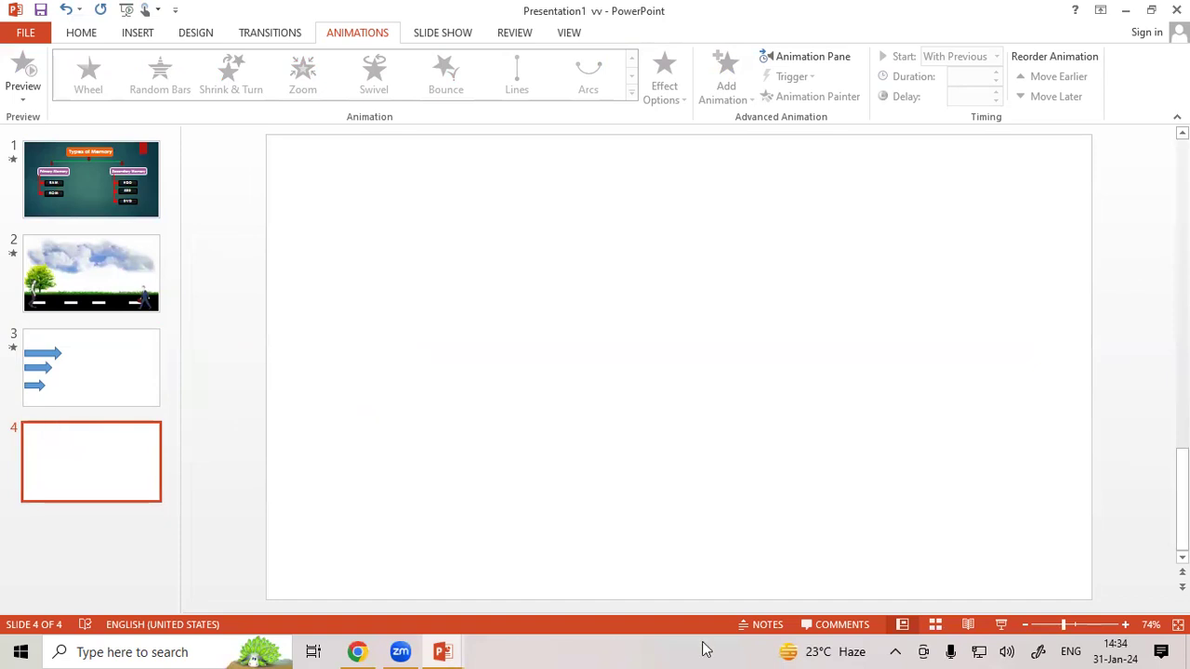
mouse_move(440, 299)
left_mouse_down()
mouse_move(477, 265)
mouse_move(425, 247)
mouse_move(480, 300)
mouse_move(476, 230)
left_mouse_up()
left_click_drag(414, 372, 413, 455)
left_click_drag(415, 370, 407, 456)
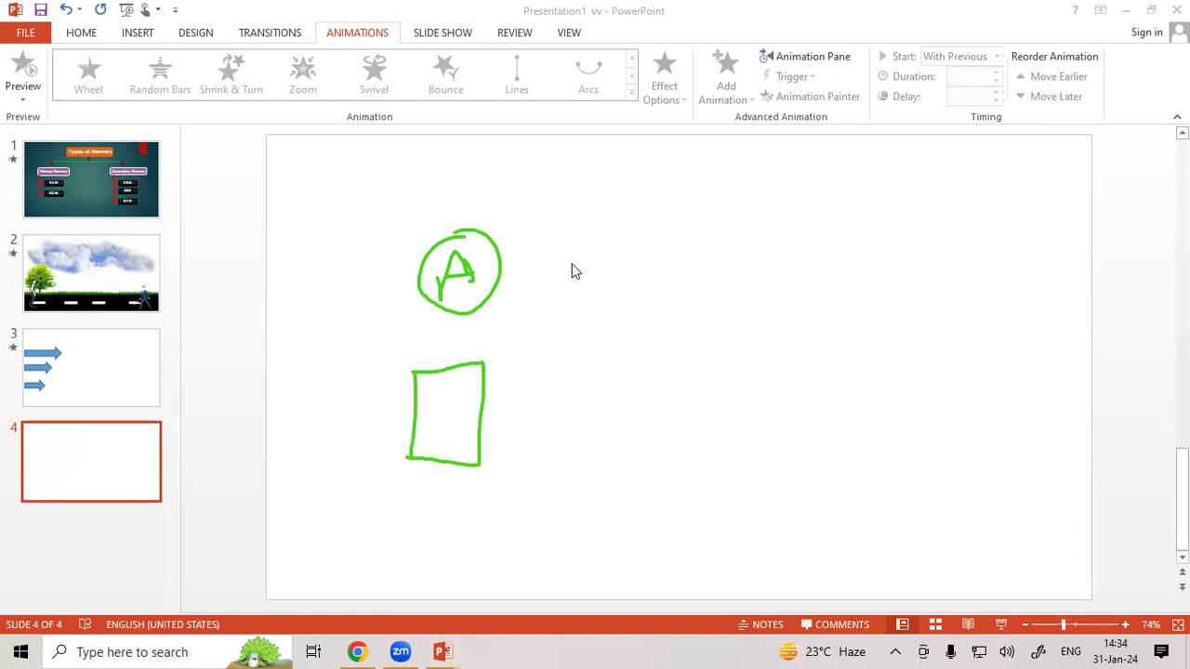
key("Escape")
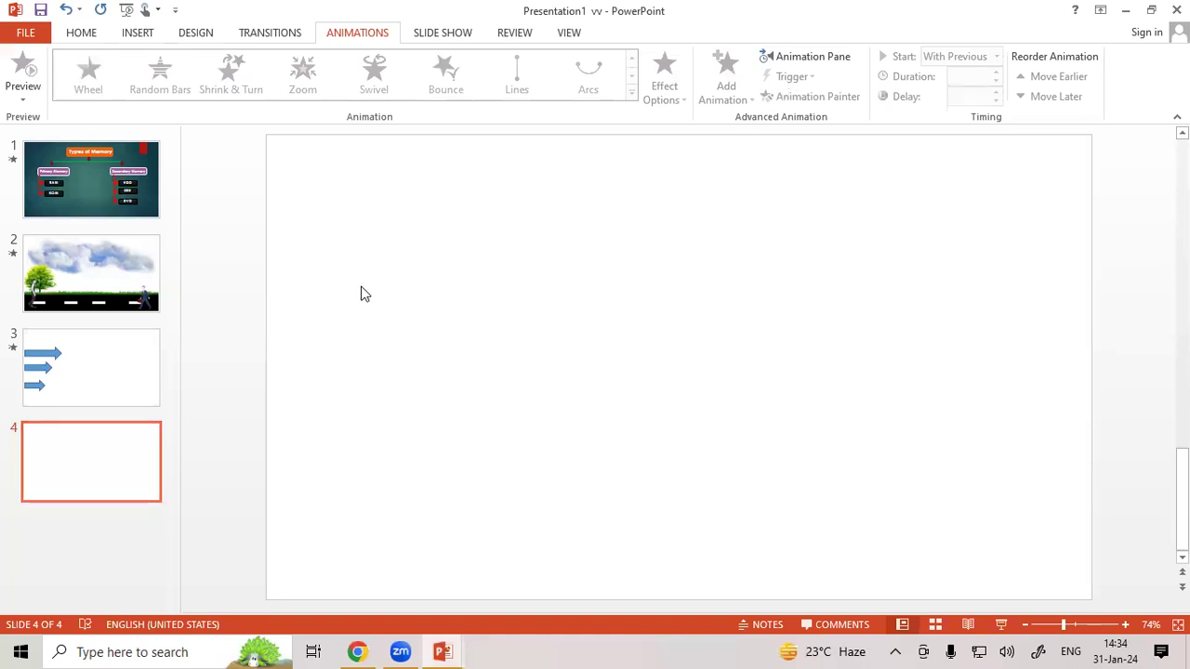
Step: Add orange-outlined WordArt 'Apple' at the upper left of slide 4
left_click(147, 33)
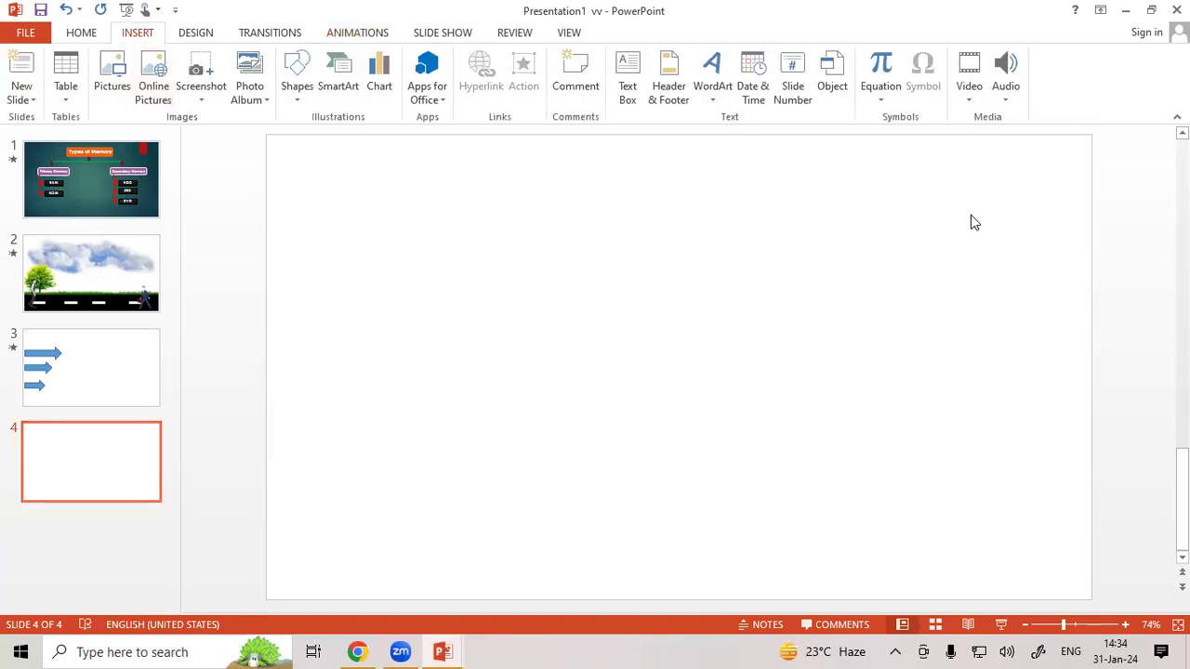
left_click(722, 97)
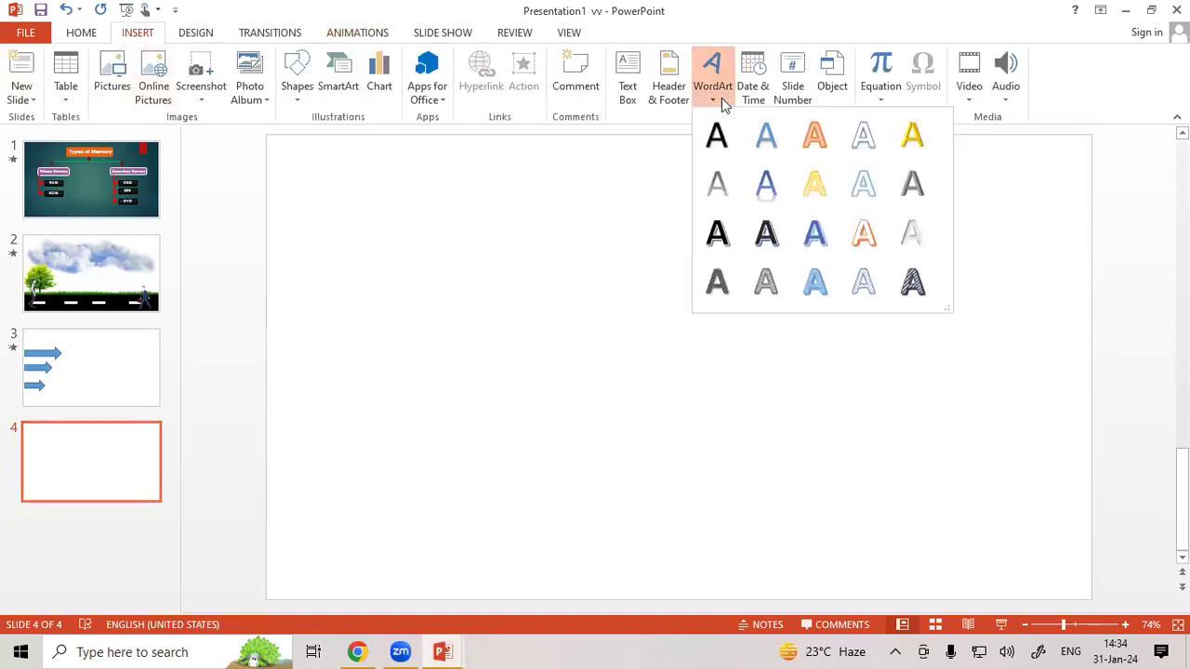
left_click(814, 139)
type("Apple")
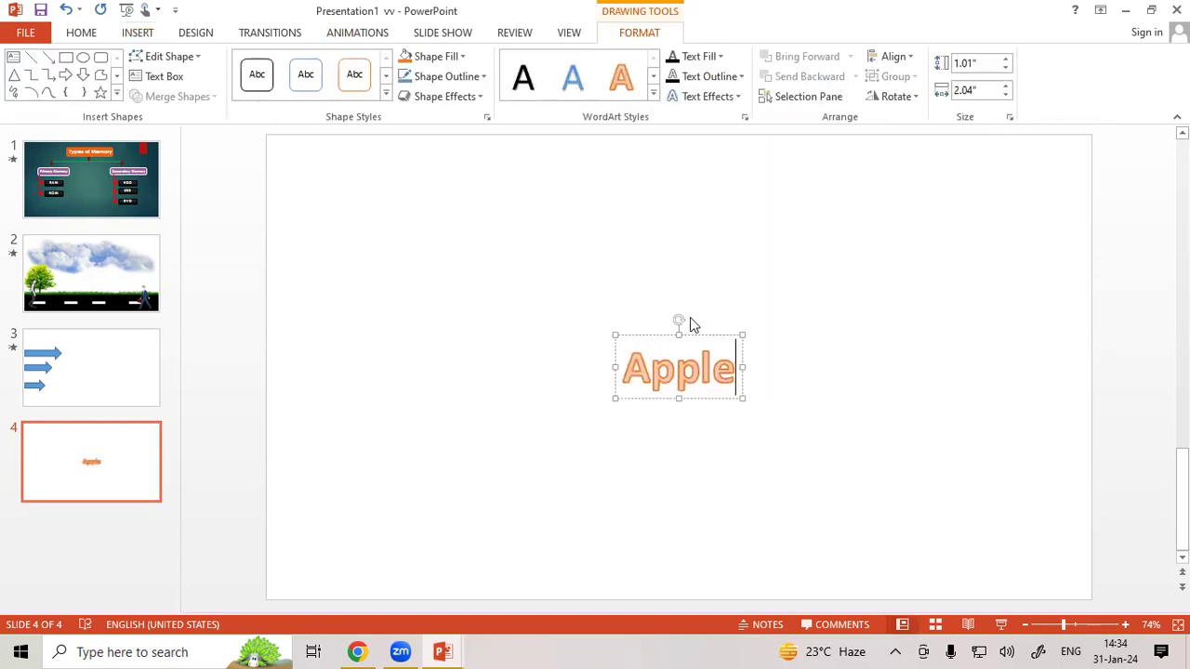
left_click_drag(710, 332, 474, 264)
left_click(541, 416)
Step: Add matching orange WordArt 'Ball' at the upper right, level with Apple
left_click(139, 34)
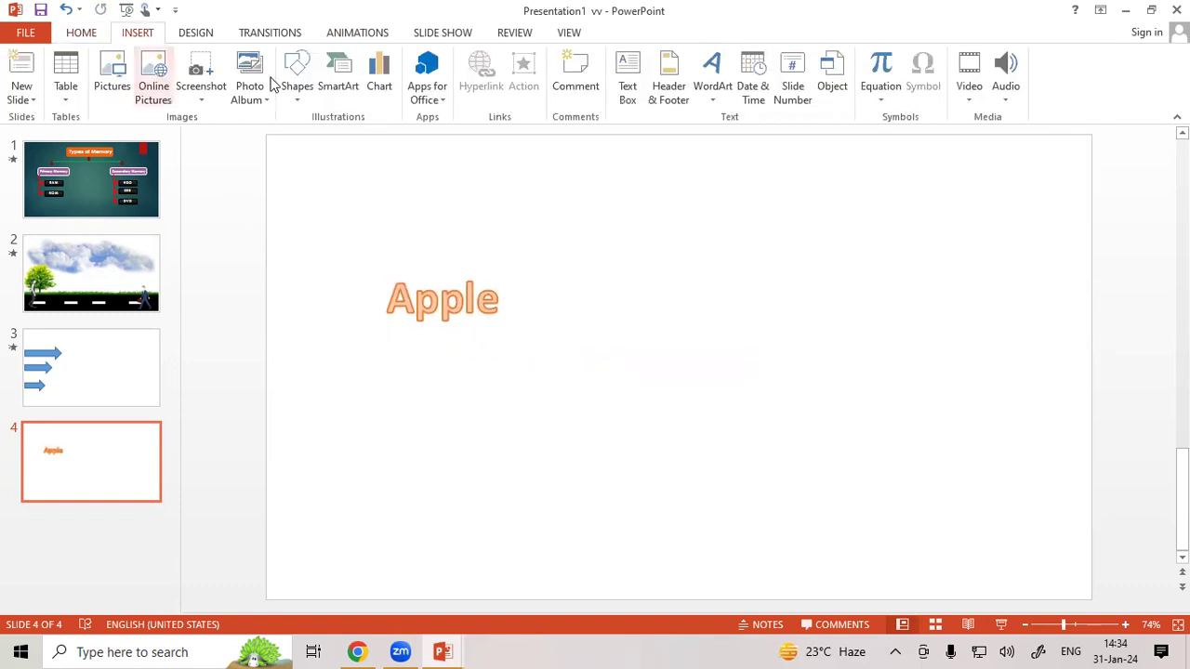
left_click(712, 75)
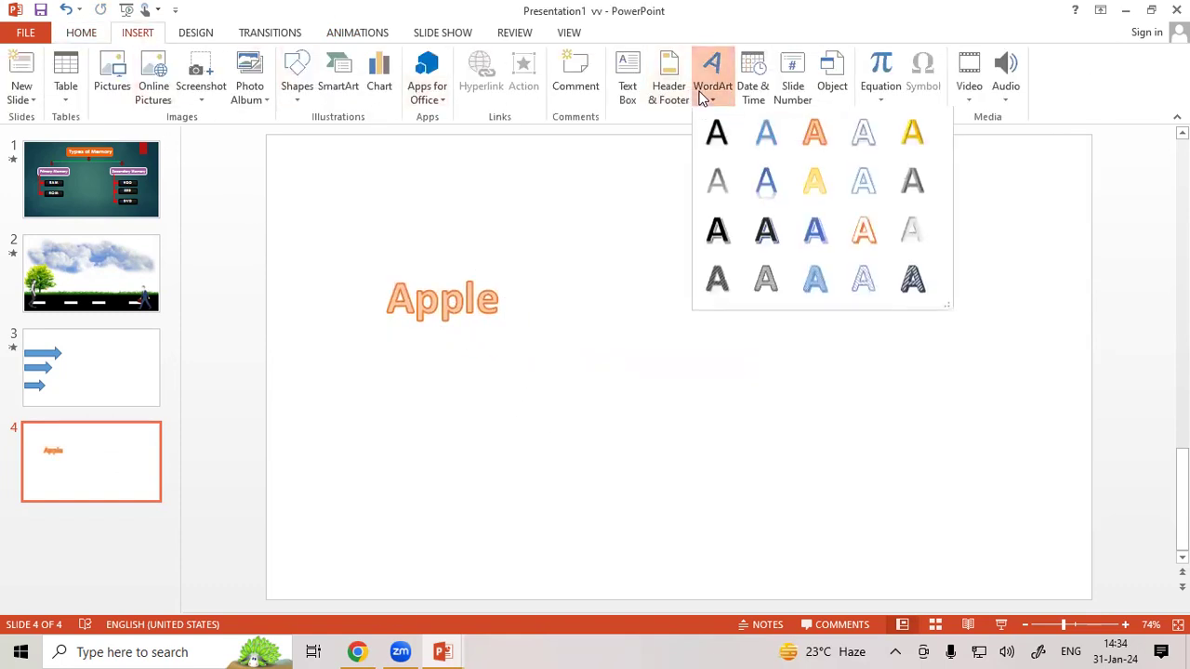
left_click(820, 139)
type("B")
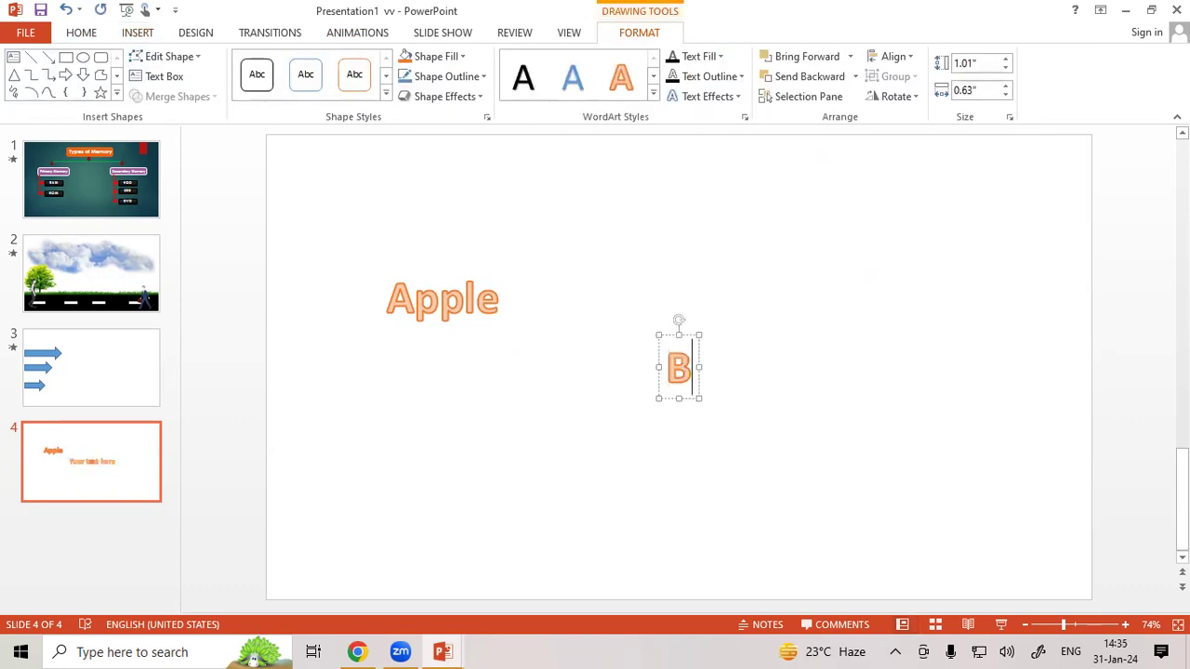
type("oll")
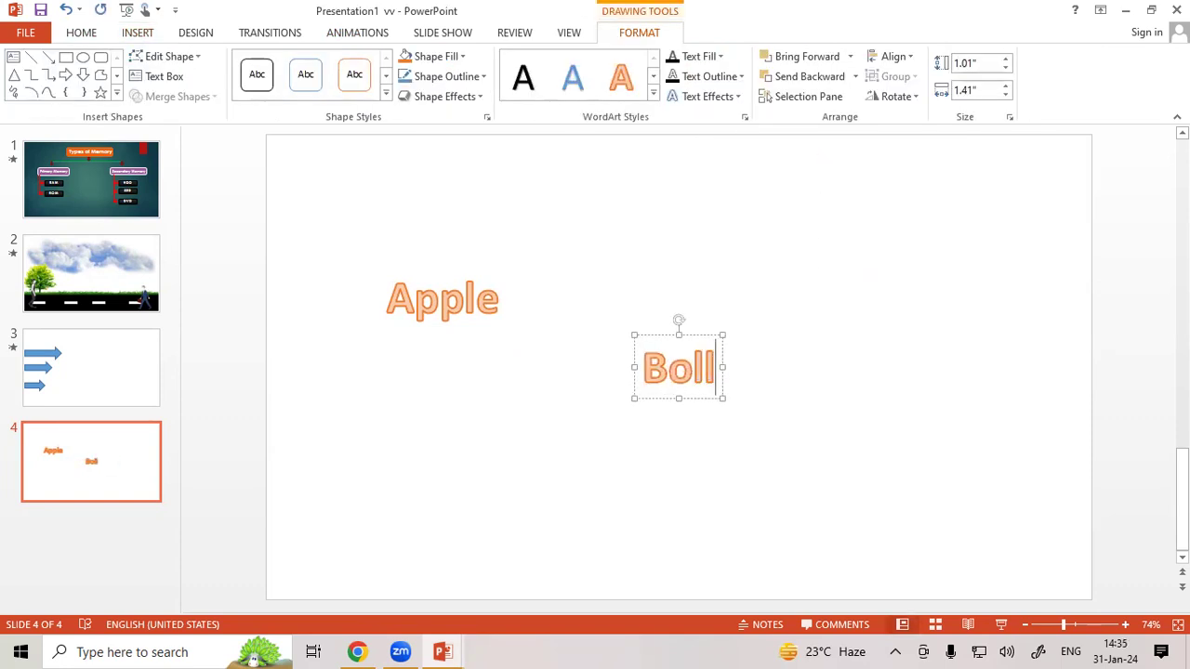
type("a")
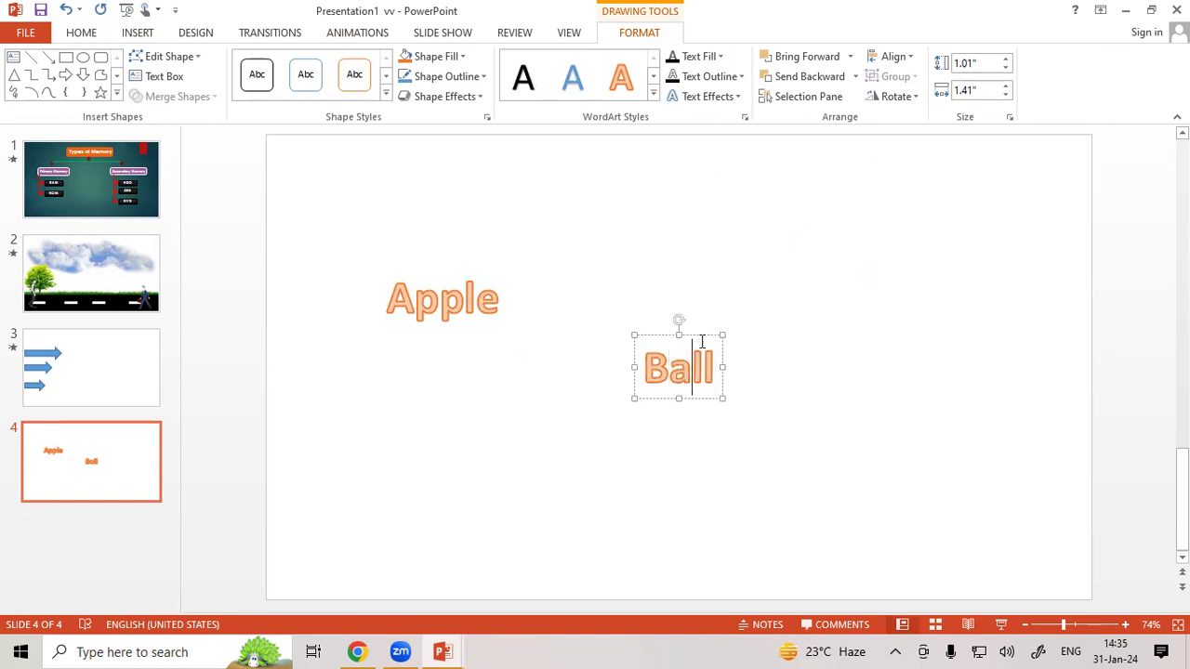
left_click_drag(704, 337, 892, 264)
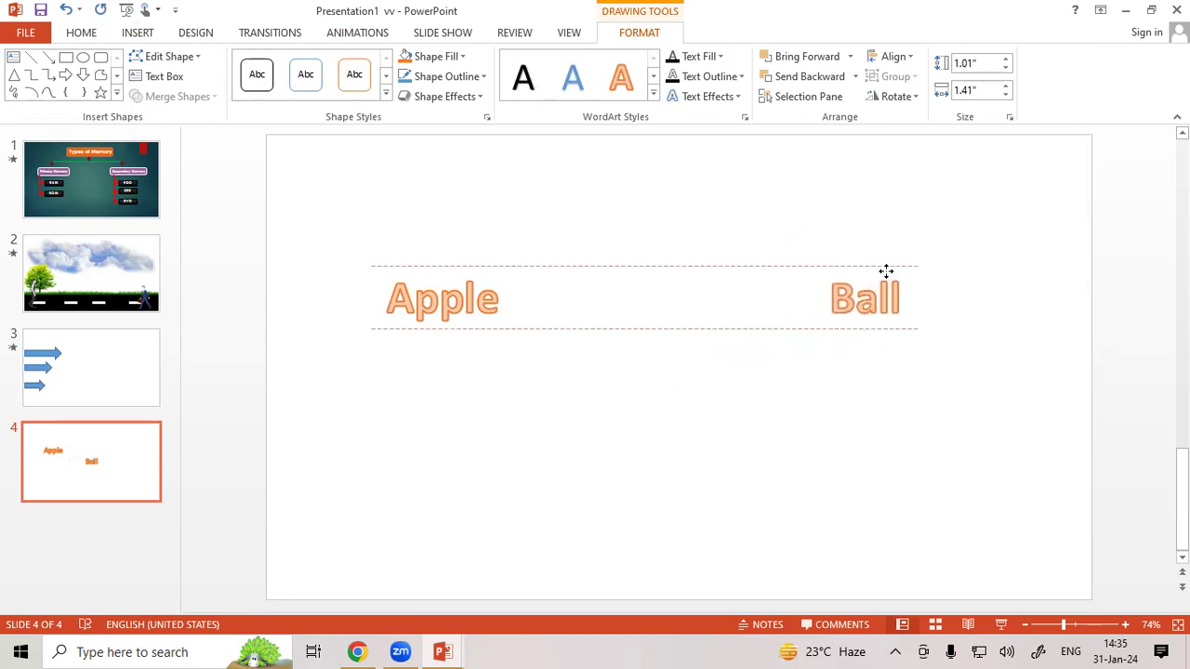
left_click(779, 428)
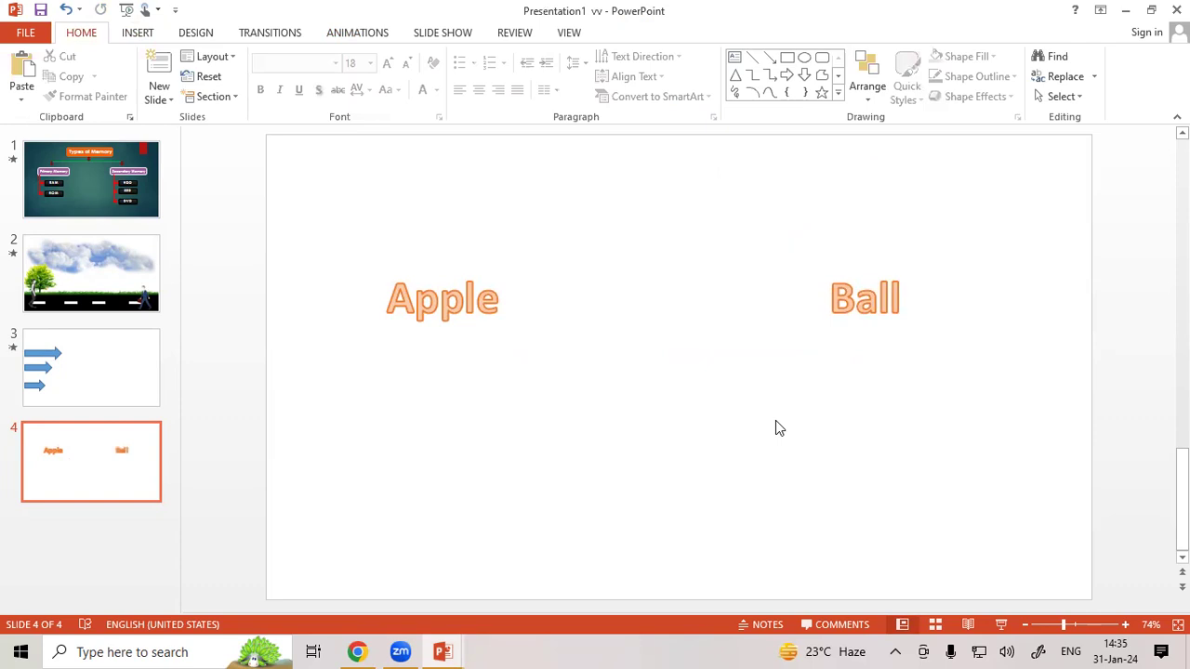
left_click(147, 35)
Step: Search online pictures for Apple and try inserting a red apple image, which fails to import
left_click(153, 80)
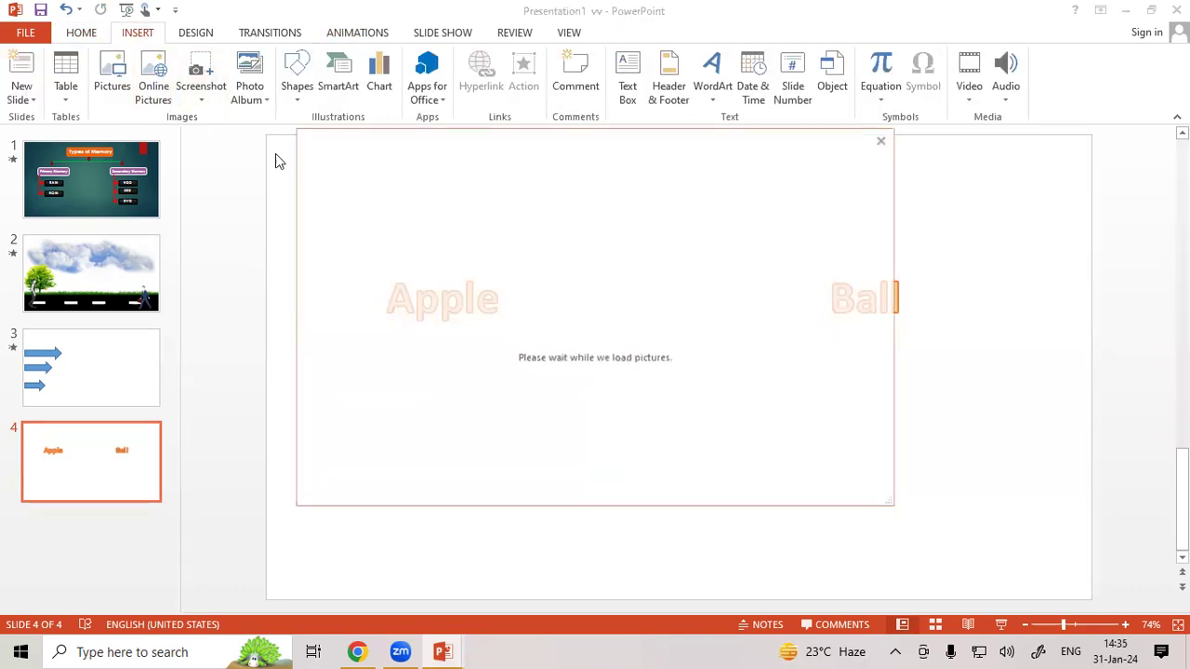
left_click(654, 223)
type("Apple")
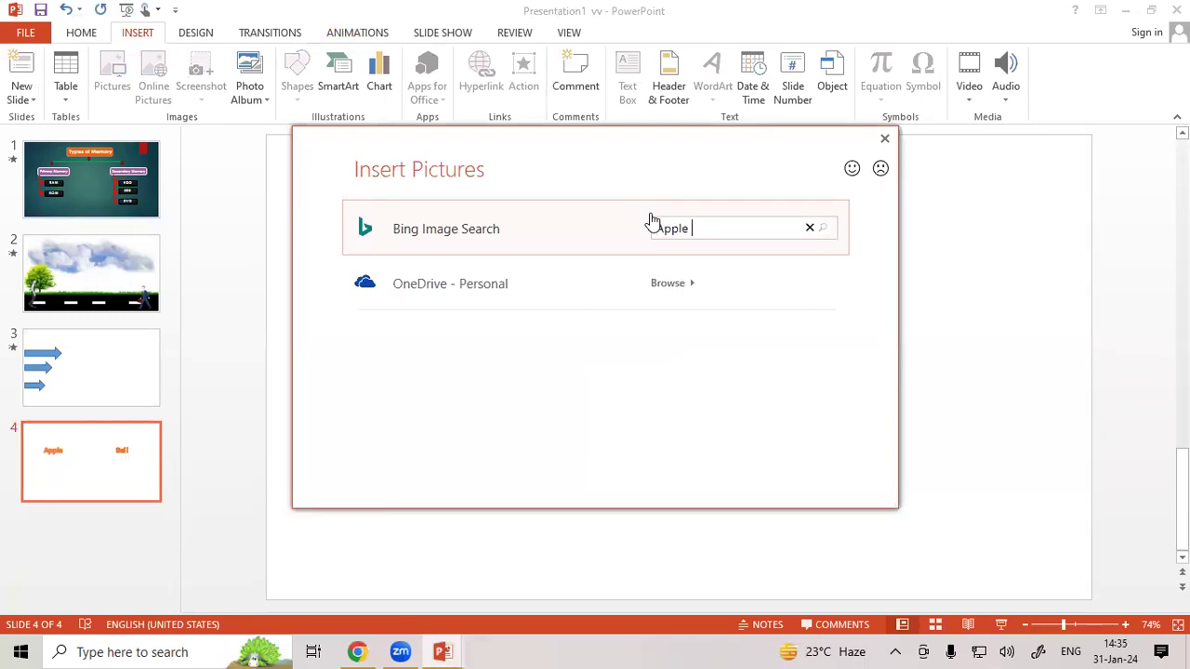
key("Return")
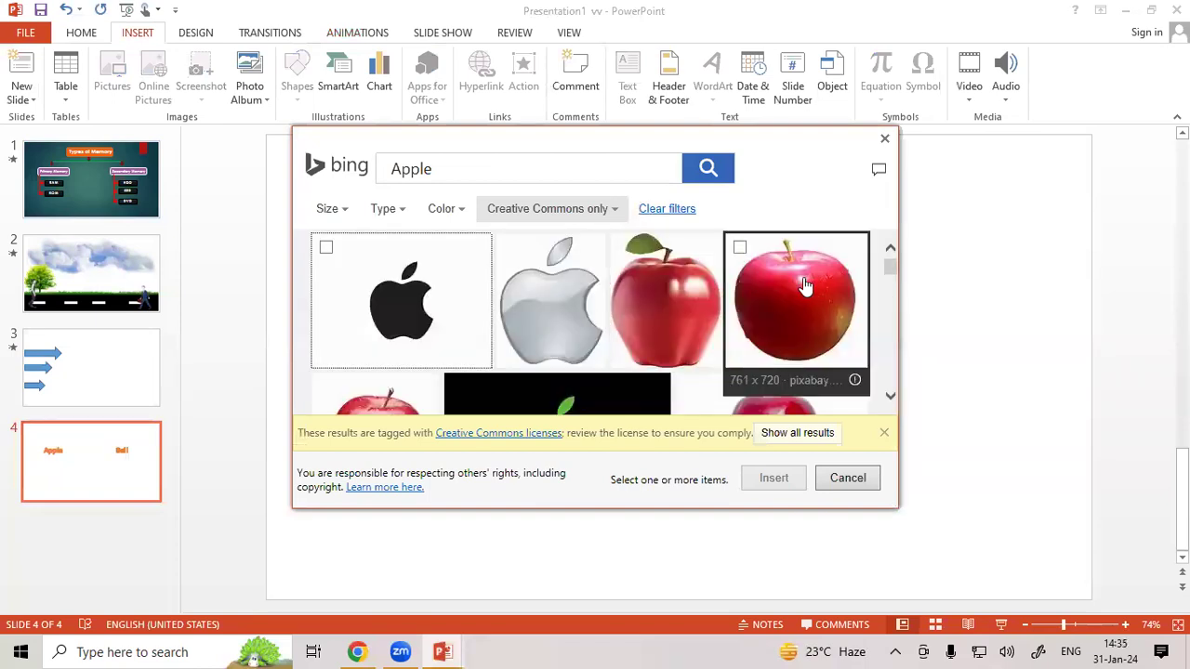
left_click(795, 288)
left_click(772, 479)
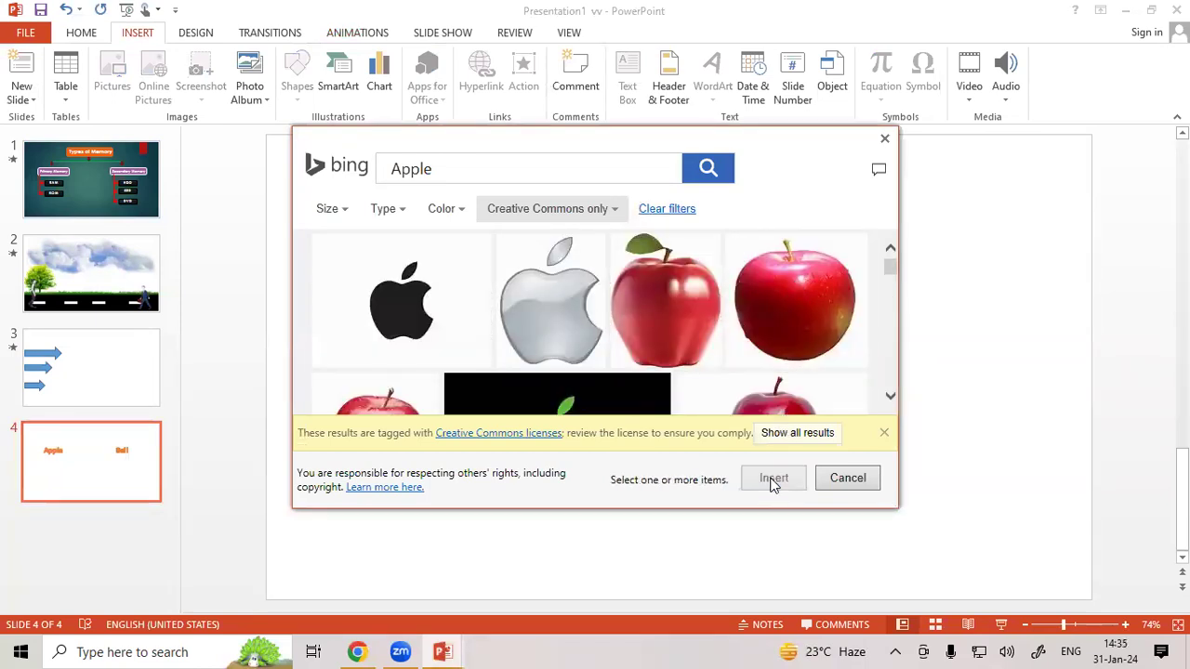
left_click(599, 377)
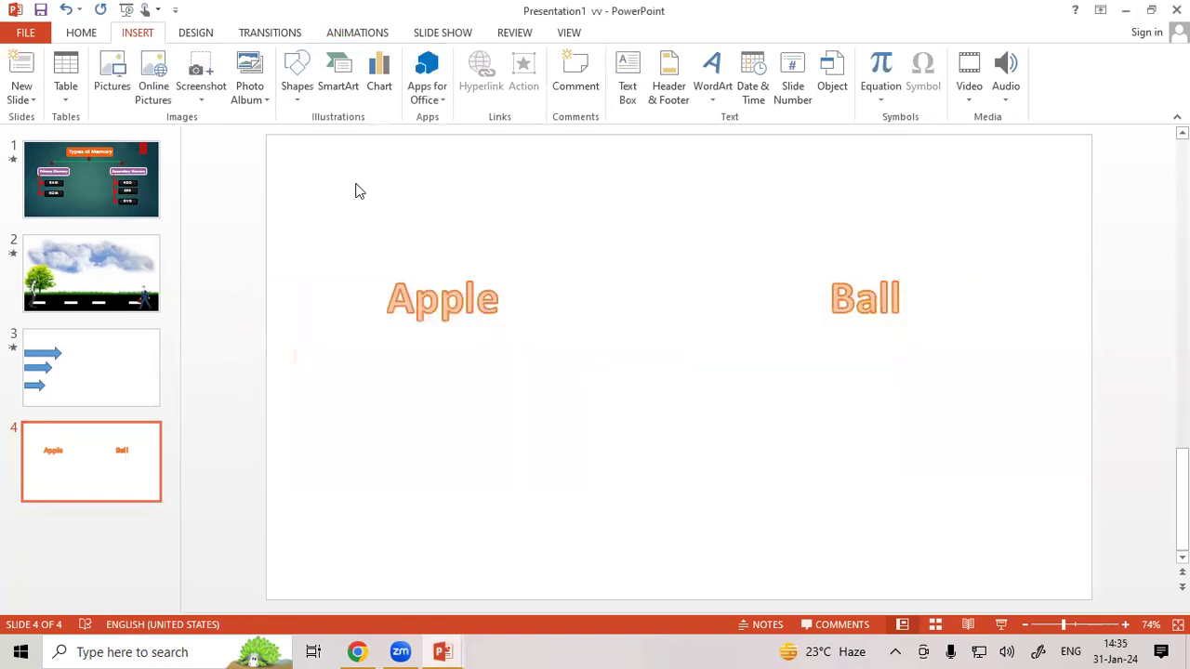
Step: Search Apple again, try inserting several apple images, and cancel the partly failed download
left_click(165, 79)
left_click(694, 229)
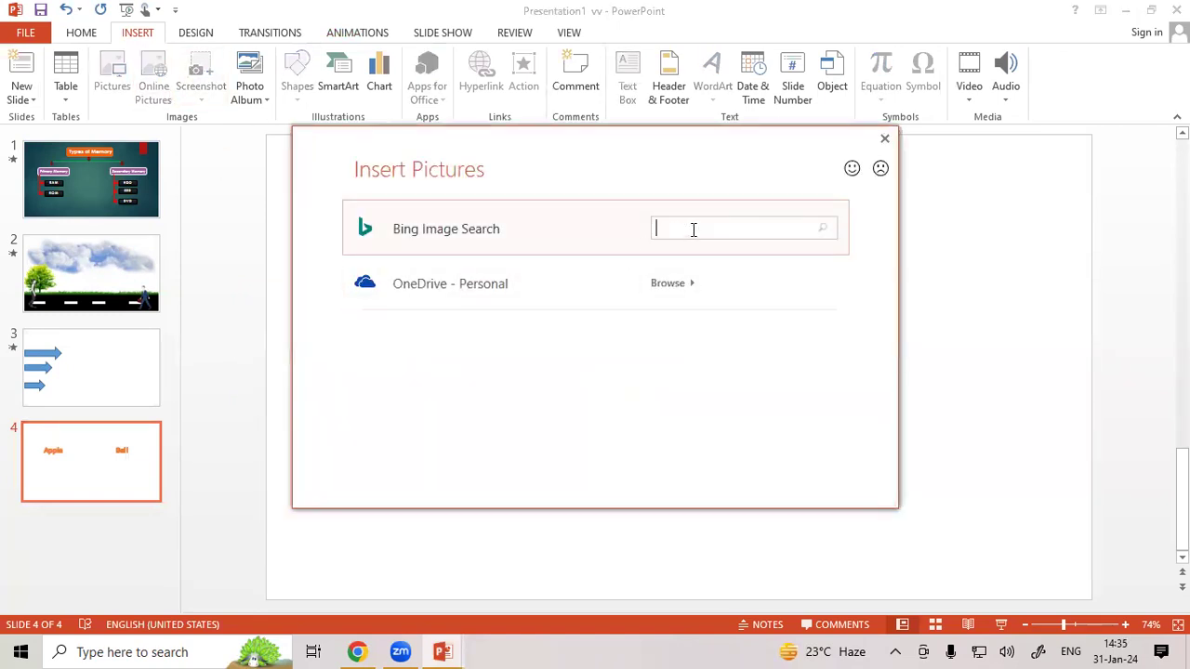
type("App")
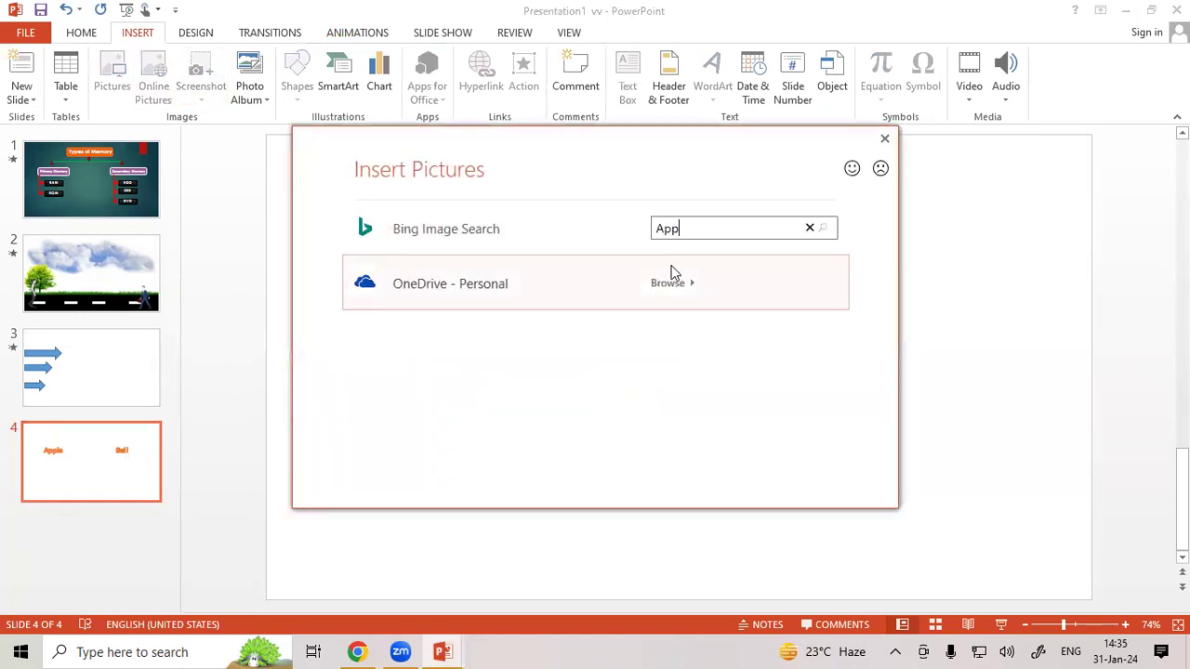
key("Return")
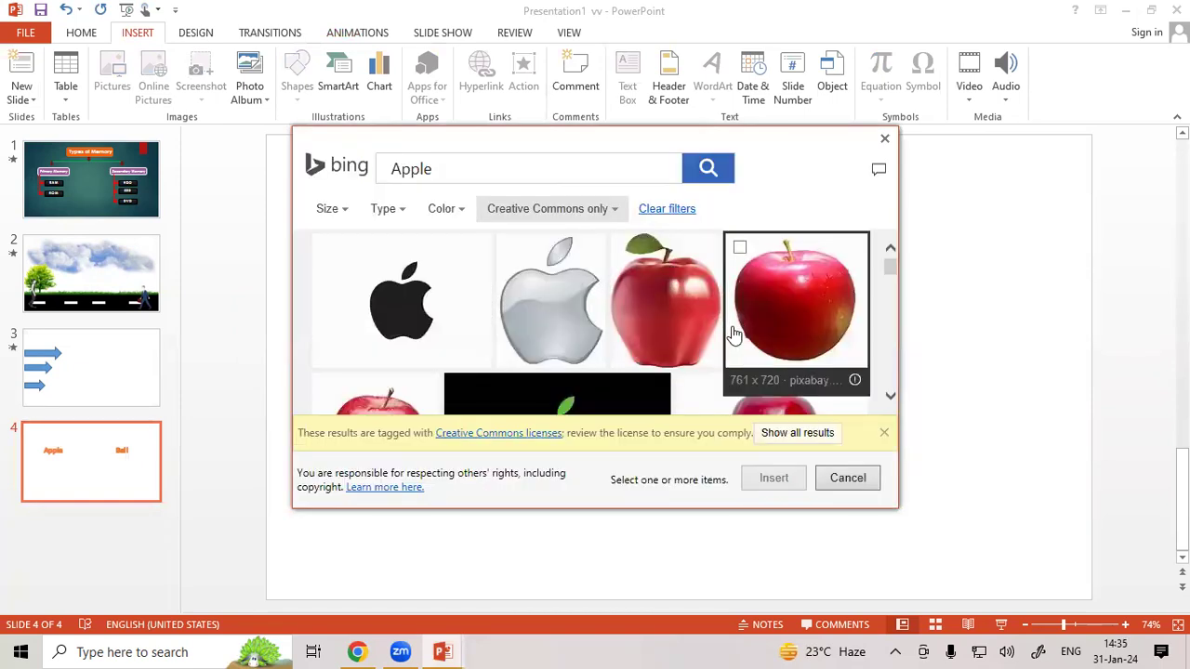
scroll(733, 335, "down", 3)
scroll(512, 337, "down", 1)
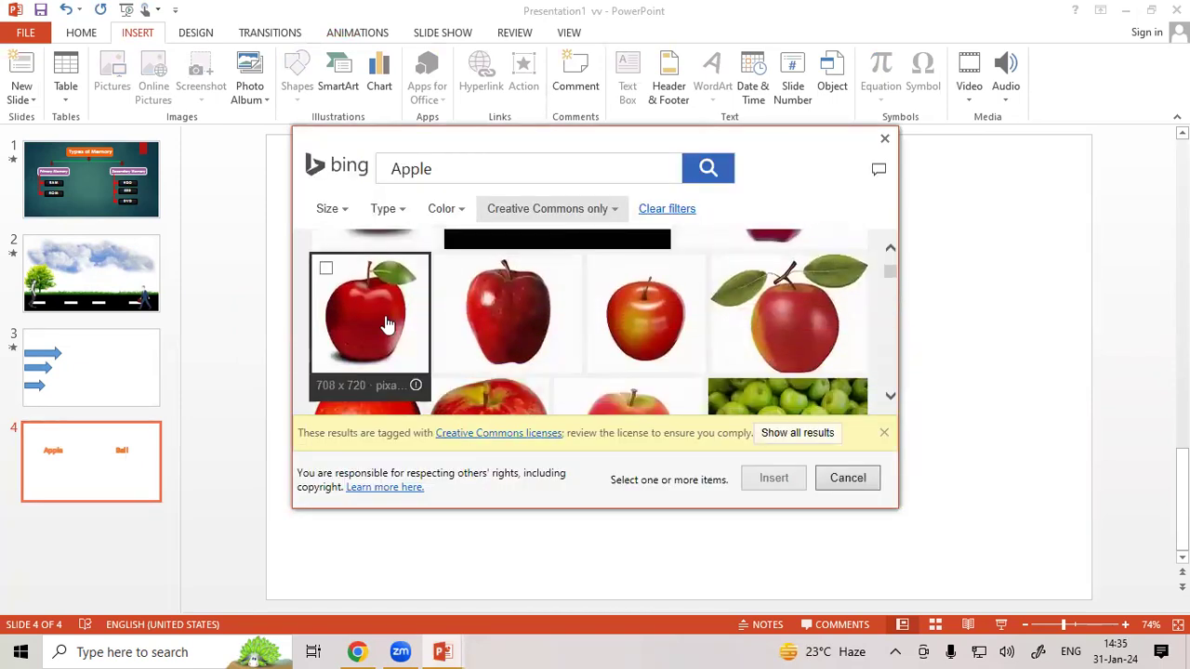
left_click(385, 325)
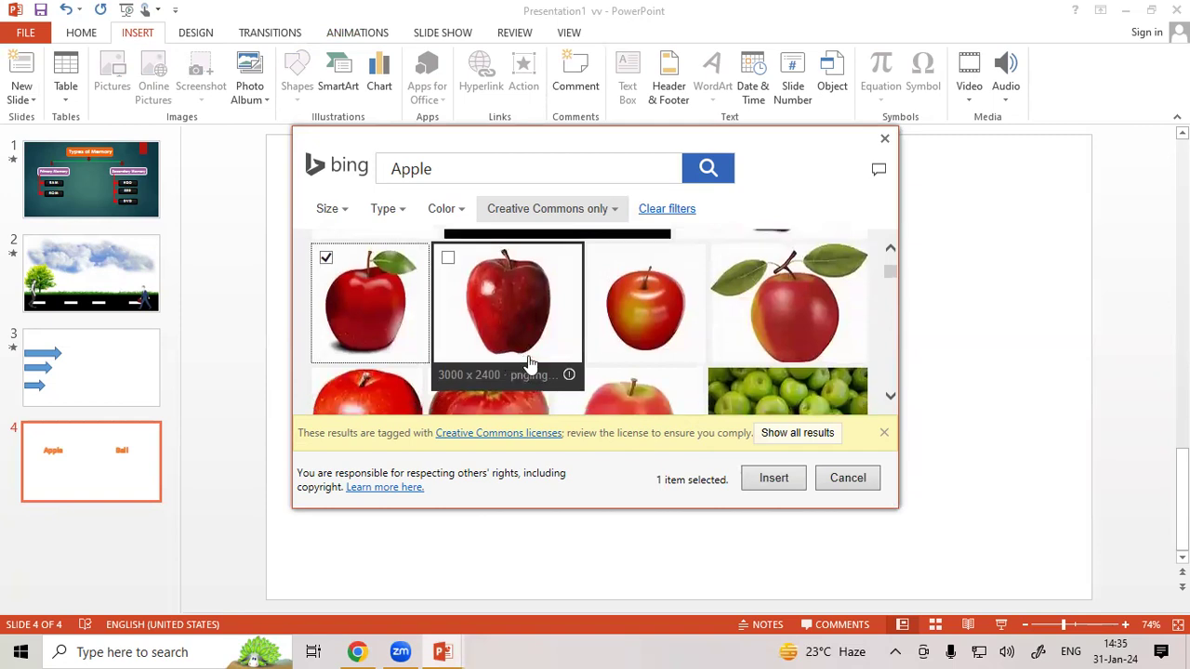
scroll(530, 364, "down", 1)
left_click(528, 362)
left_click(479, 316)
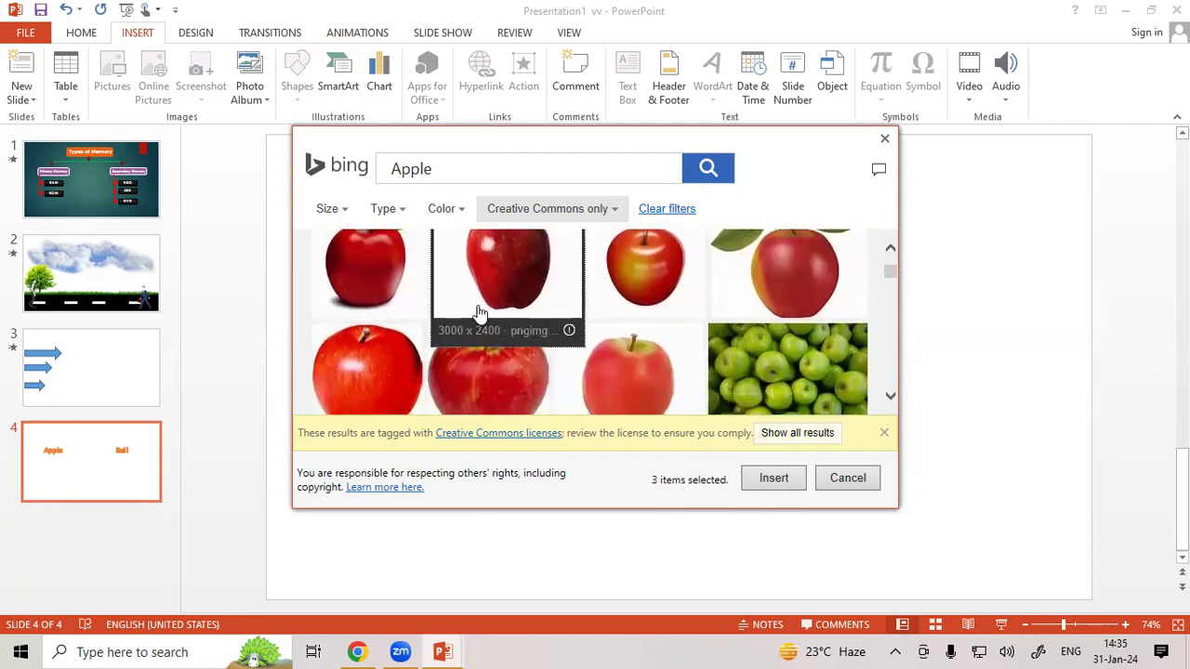
left_click(381, 364)
left_click(641, 297)
left_click(772, 480)
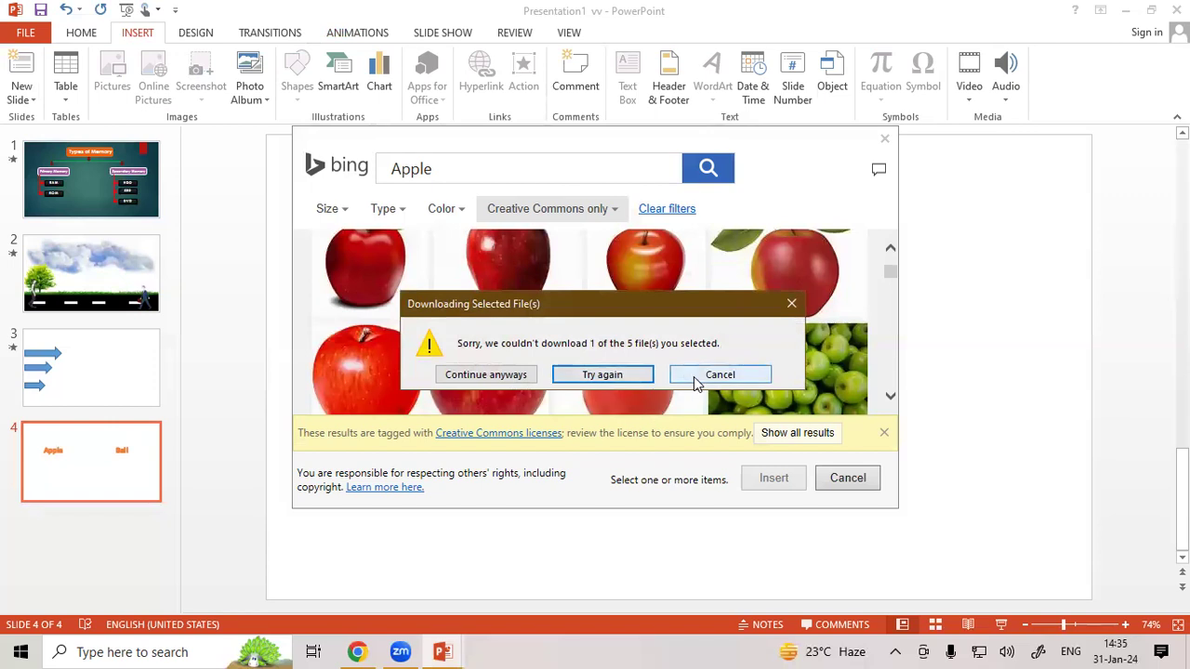
left_click(693, 379)
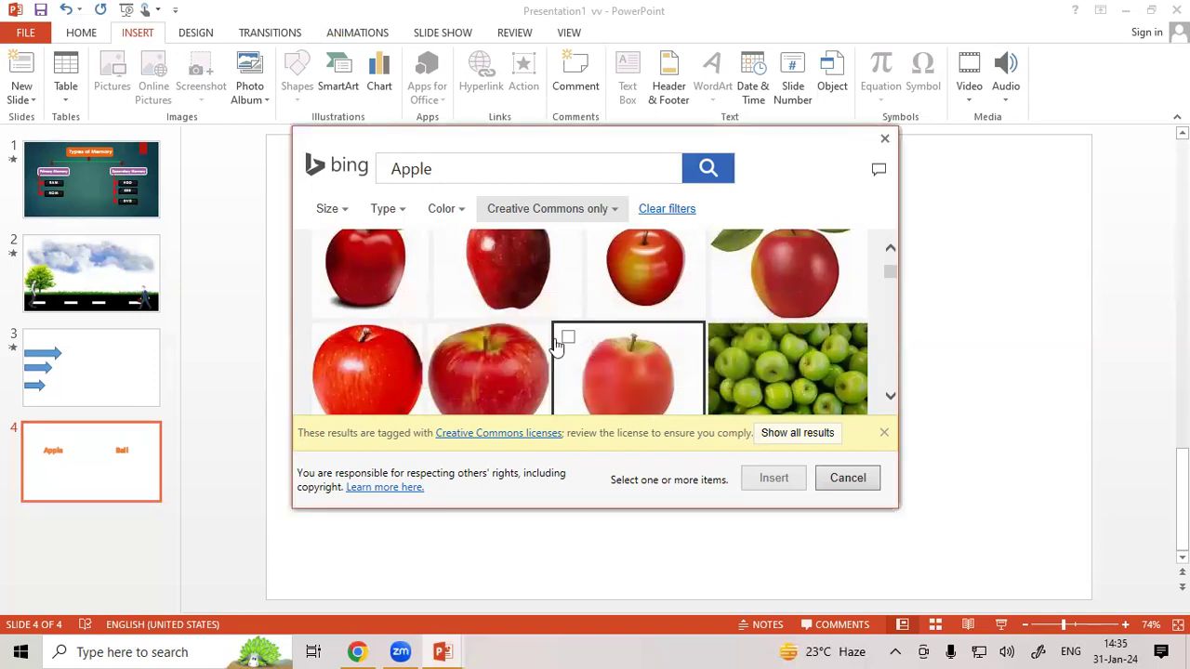
Step: Insert one red apple picture, shrink it to 2.88" by 3.12", and place it under Apple
left_click(497, 364)
left_click(774, 478)
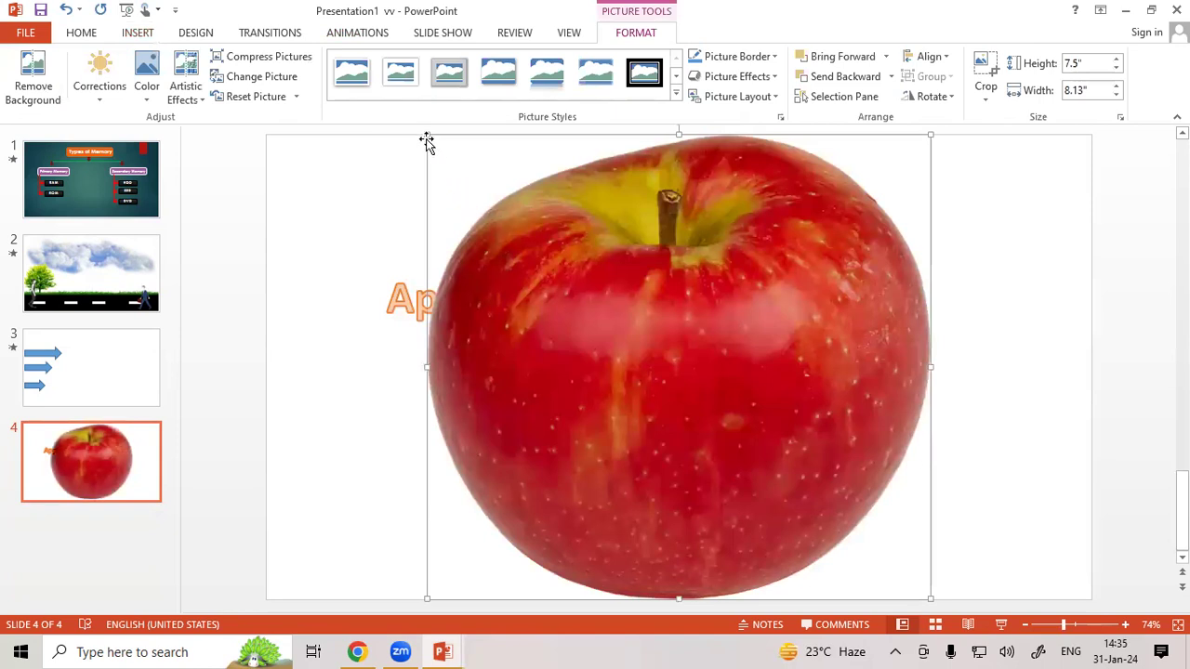
left_click_drag(427, 135, 787, 419)
left_click_drag(882, 499, 491, 431)
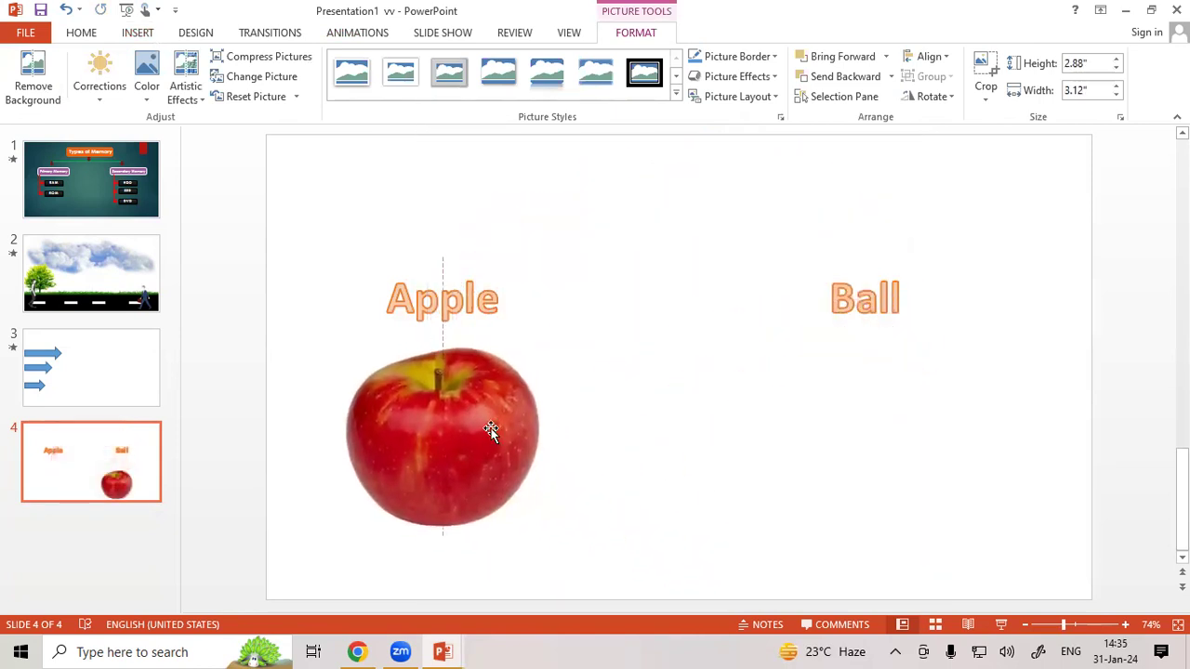
left_click(704, 456)
Step: Reopen the online picture search, ready for a new query
left_click(137, 33)
left_click(154, 83)
left_click(666, 230)
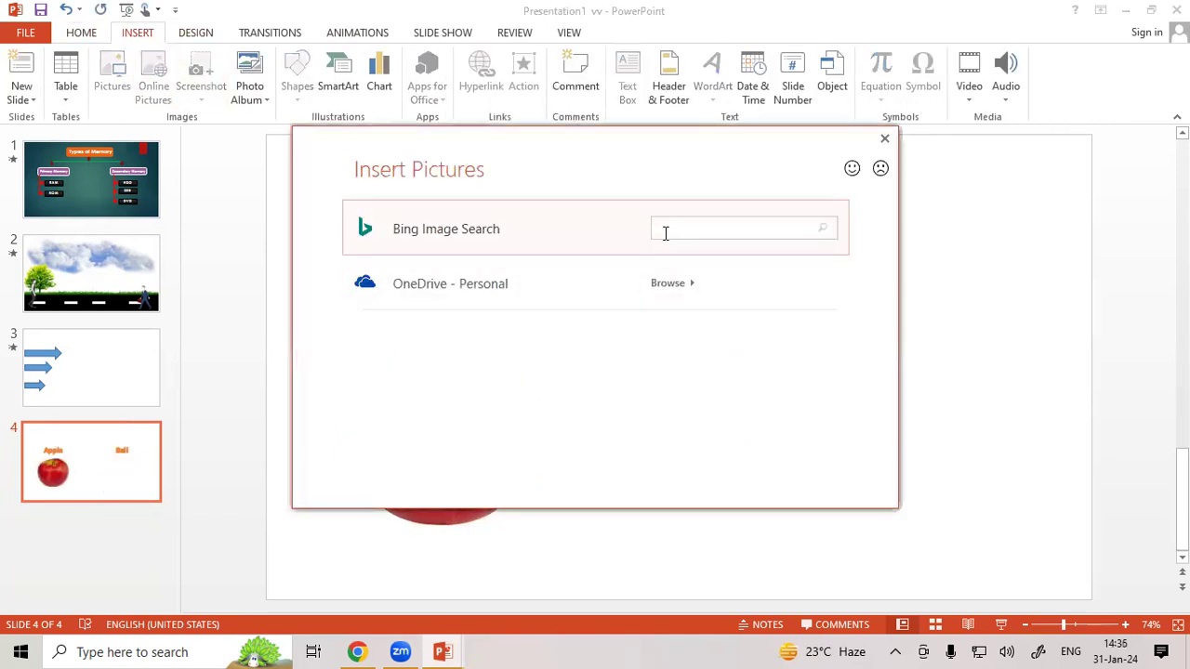
Step: Search online pictures for 'Ball' and insert the red cricket ball image
type("Ball")
key("Return")
scroll(651, 265, "down", 2)
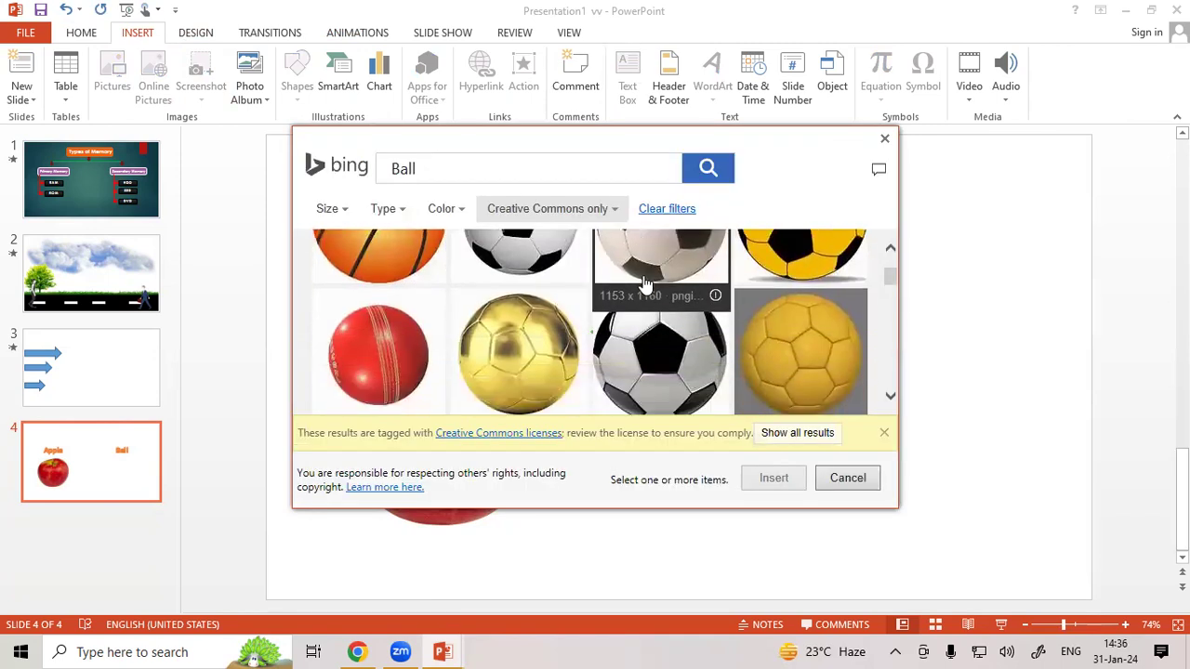
scroll(646, 278, "down", 2)
scroll(646, 283, "up", 2)
left_click(534, 283)
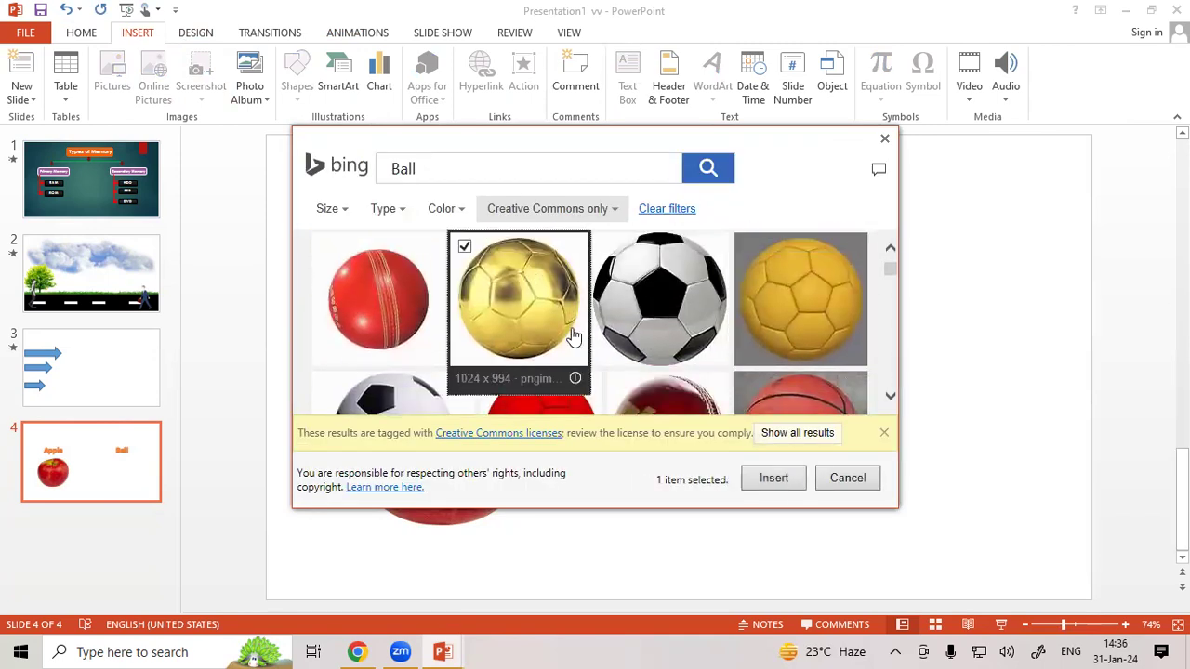
left_click(487, 298)
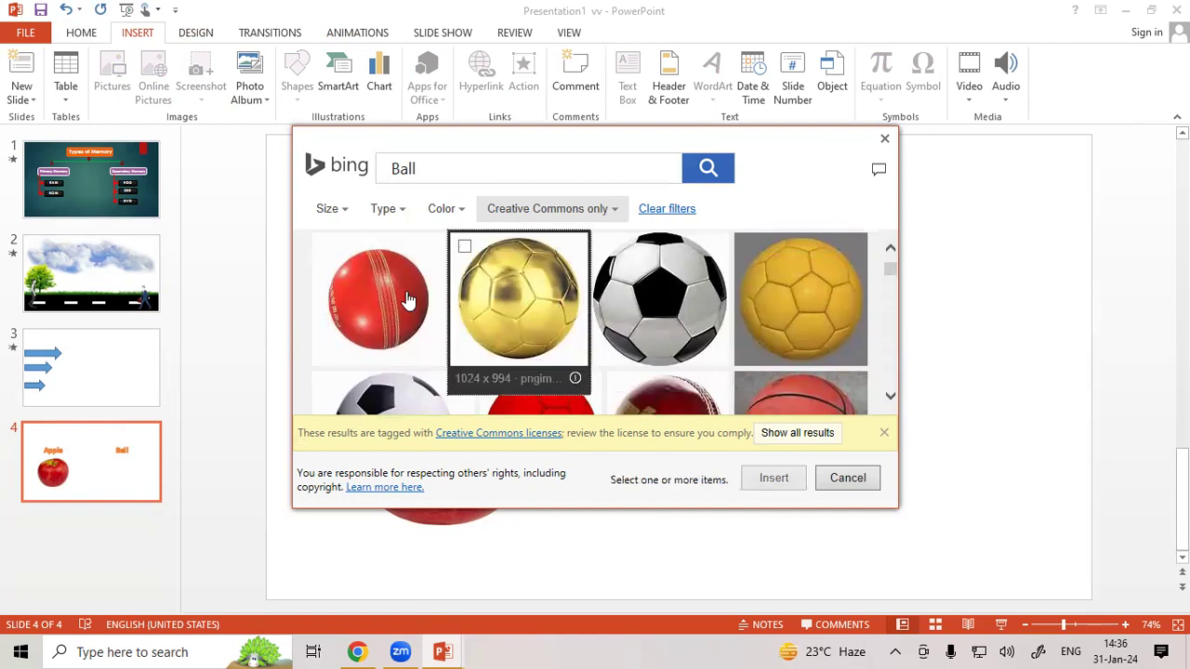
left_click(370, 299)
left_click(788, 480)
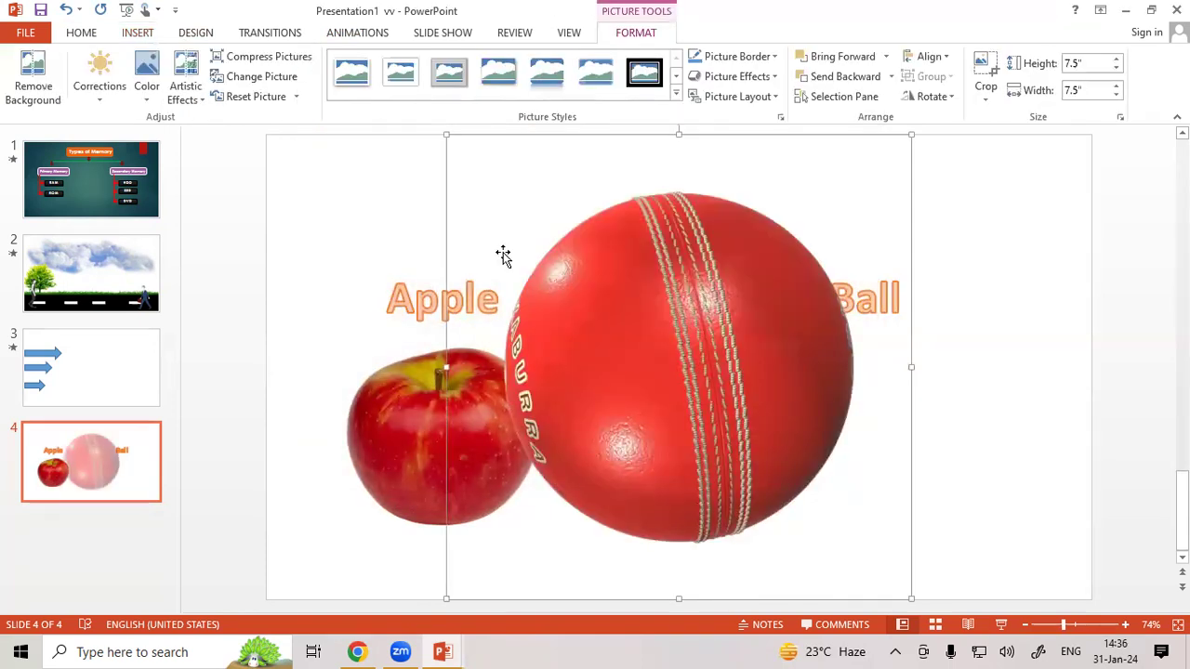
Step: Shrink the cricket ball to 2.98" square and line it up beneath the Ball label
left_click_drag(445, 136, 727, 415)
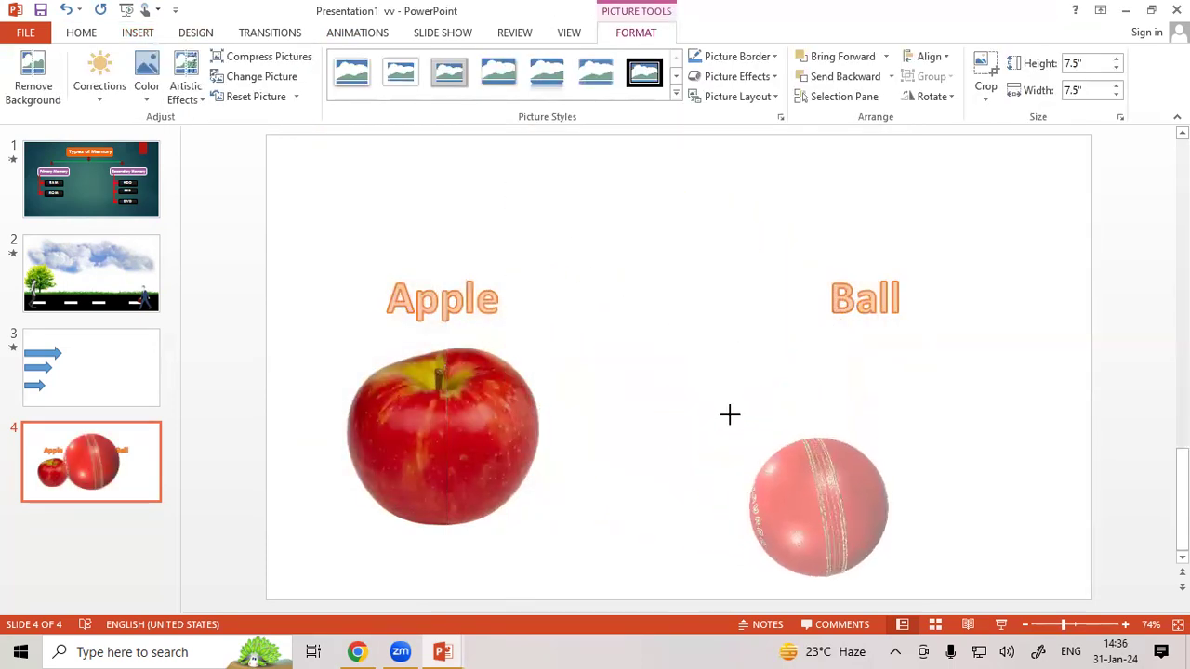
left_click_drag(813, 495, 868, 418)
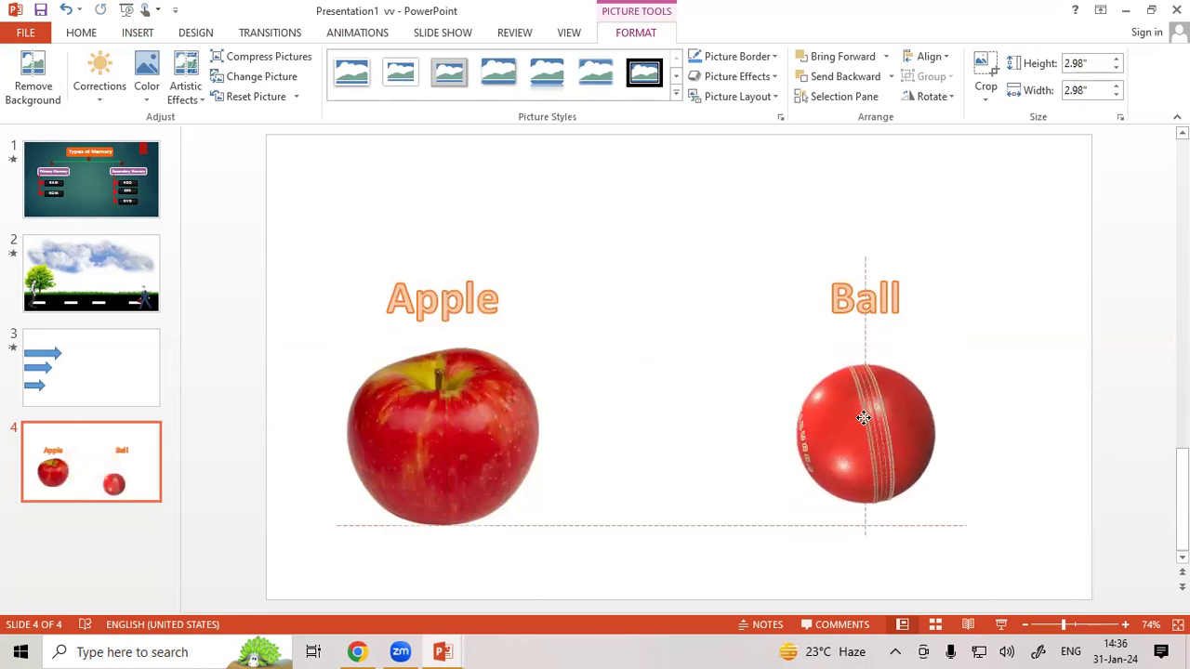
left_click_drag(868, 419, 861, 418)
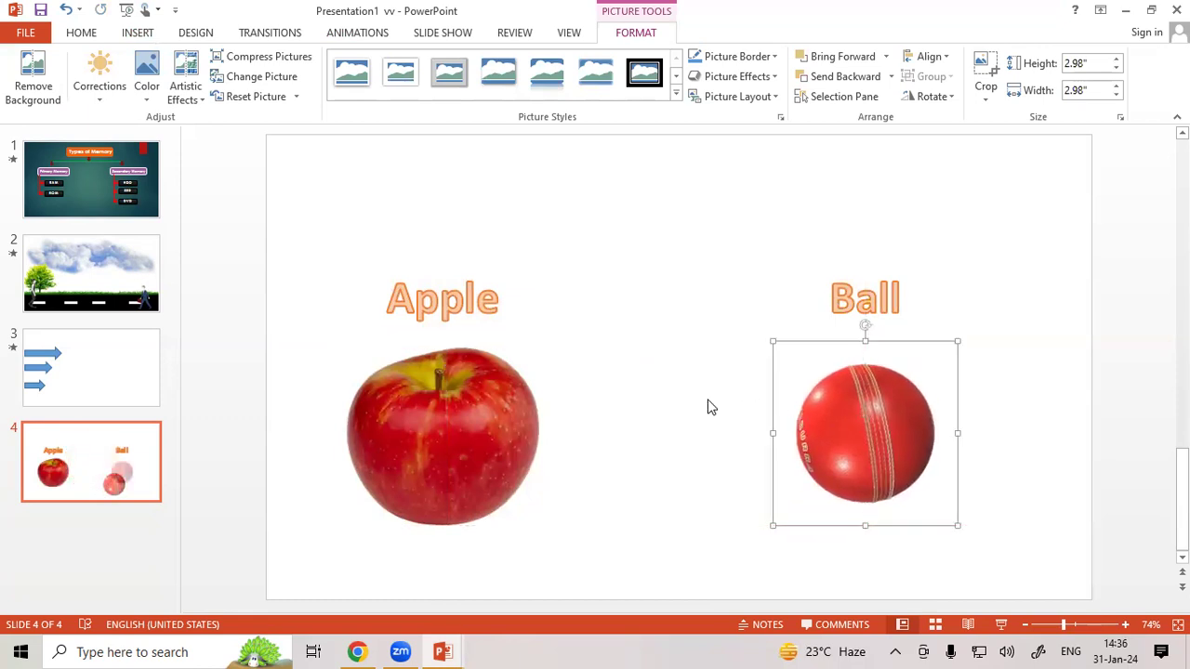
left_click(710, 406)
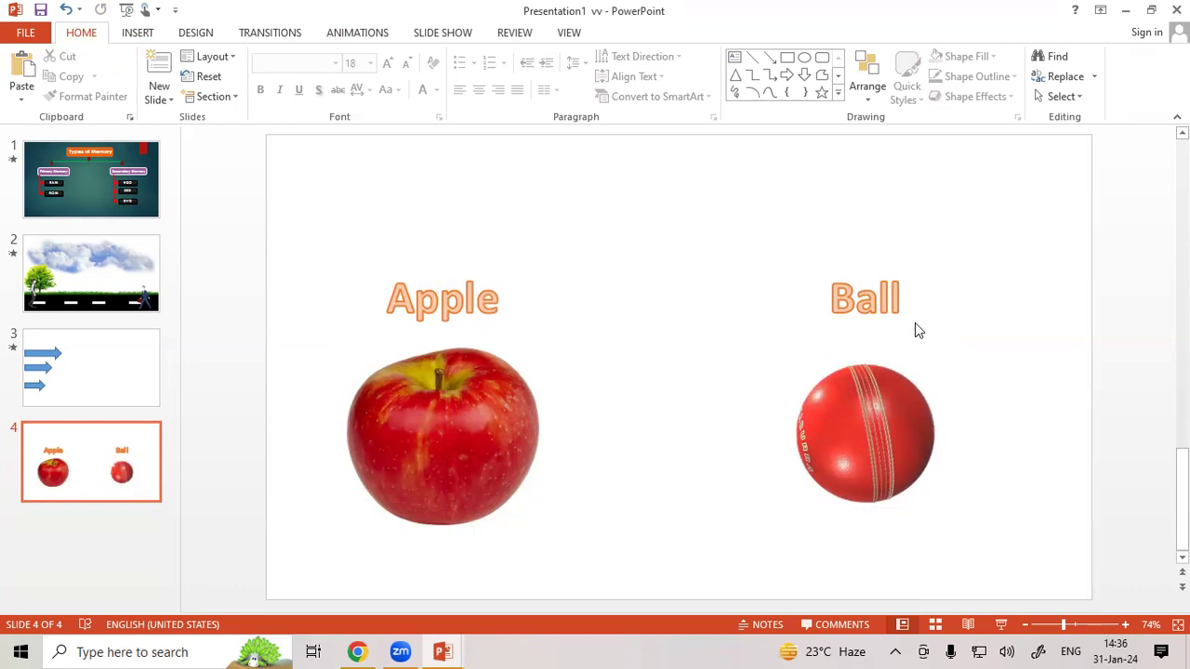
Step: Apply the purple theme to all slides, then undo it
left_click(91, 542)
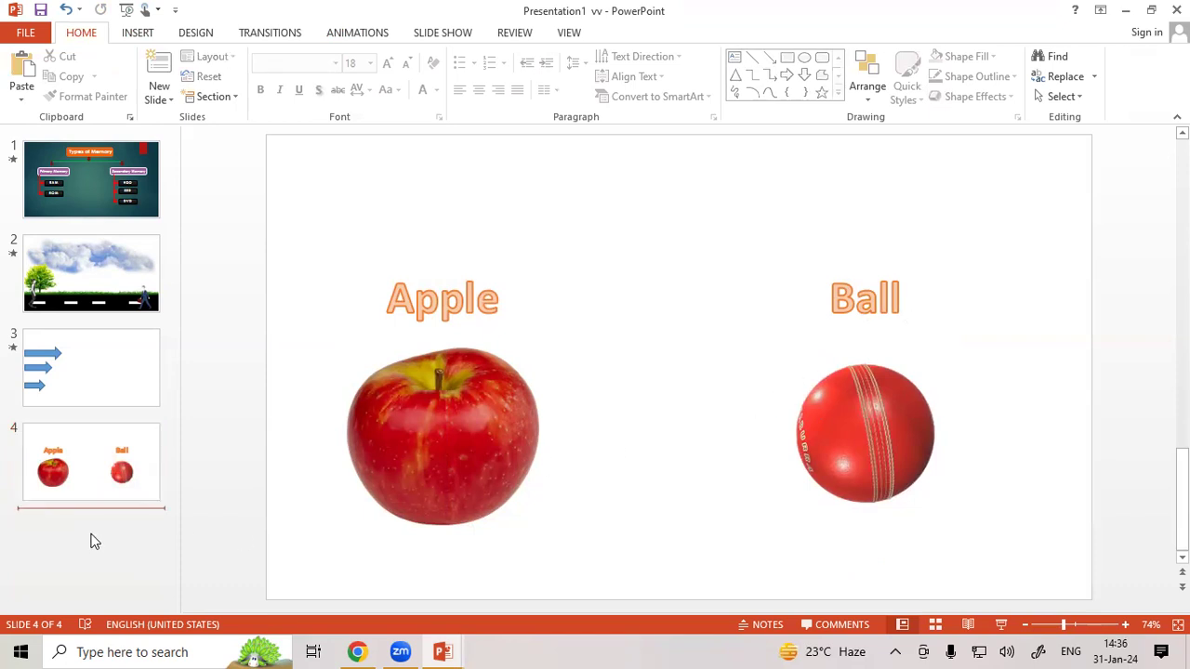
left_click(294, 256)
left_click(186, 35)
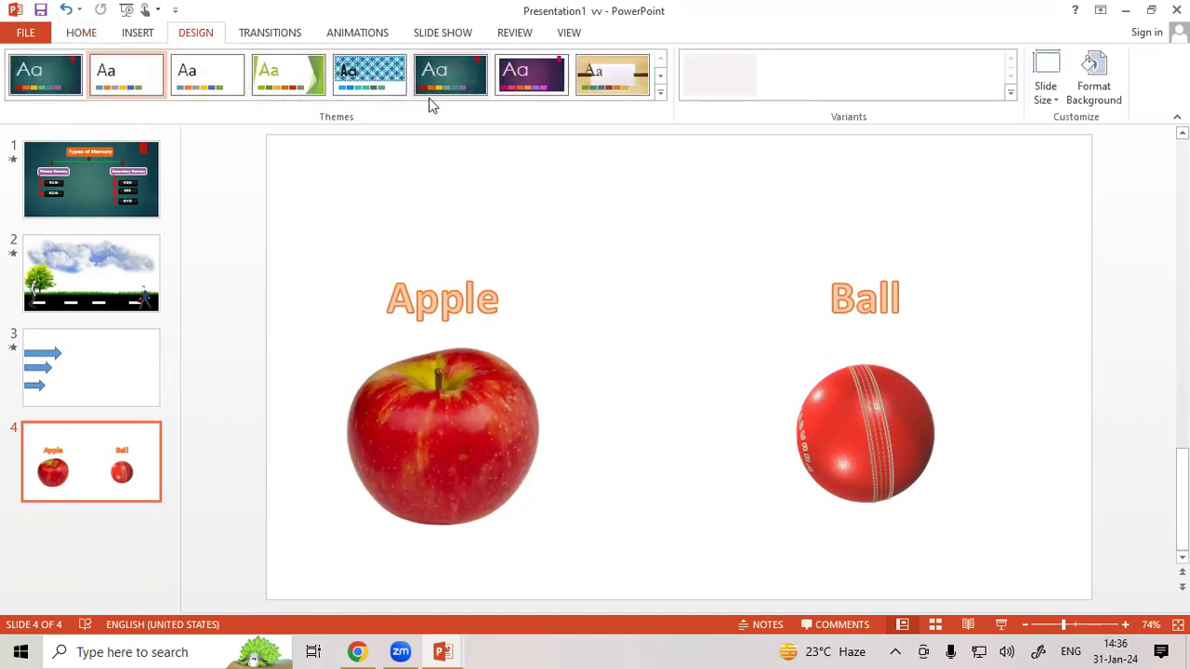
right_click(507, 79)
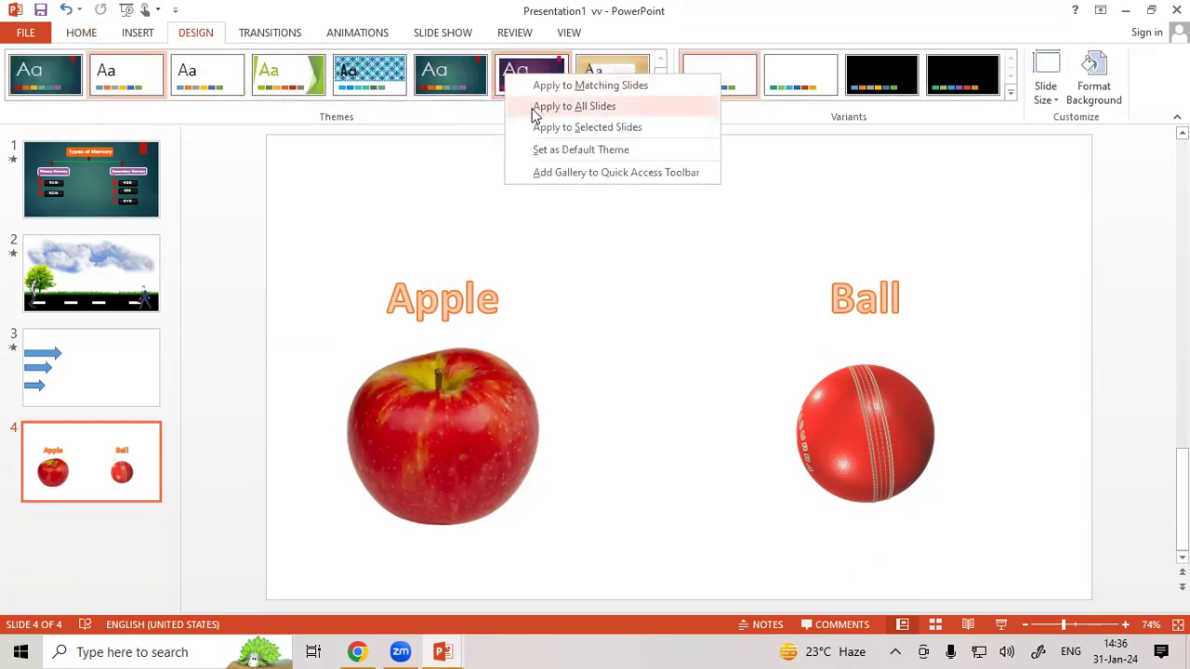
left_click(536, 106)
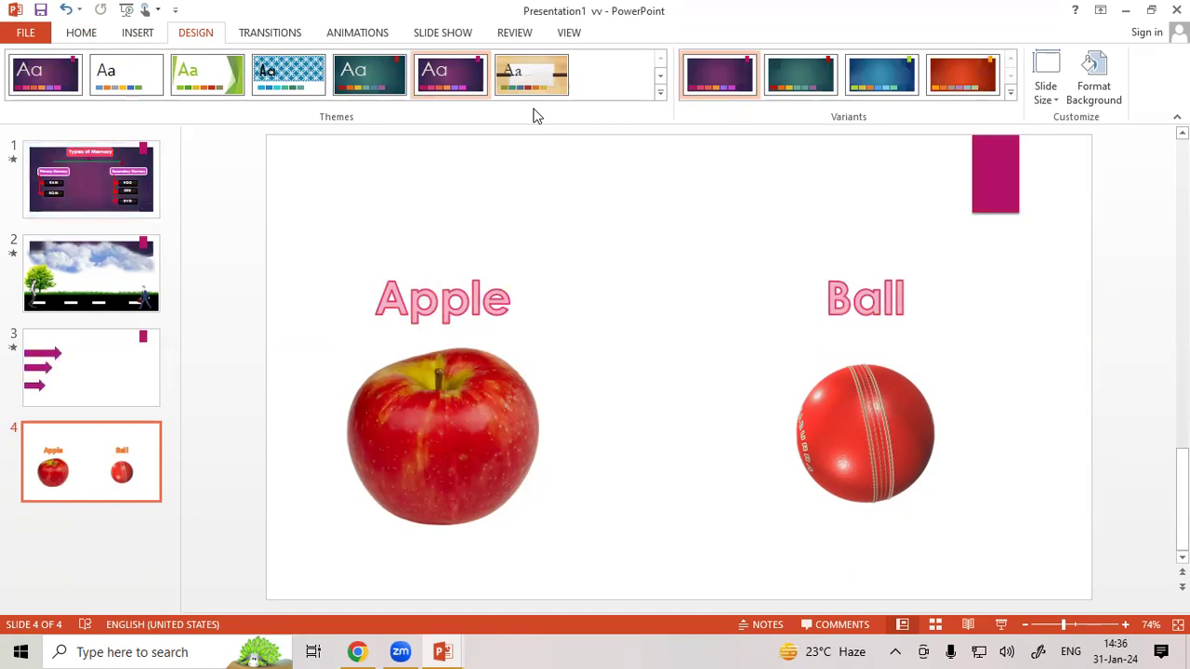
key("ctrl+z")
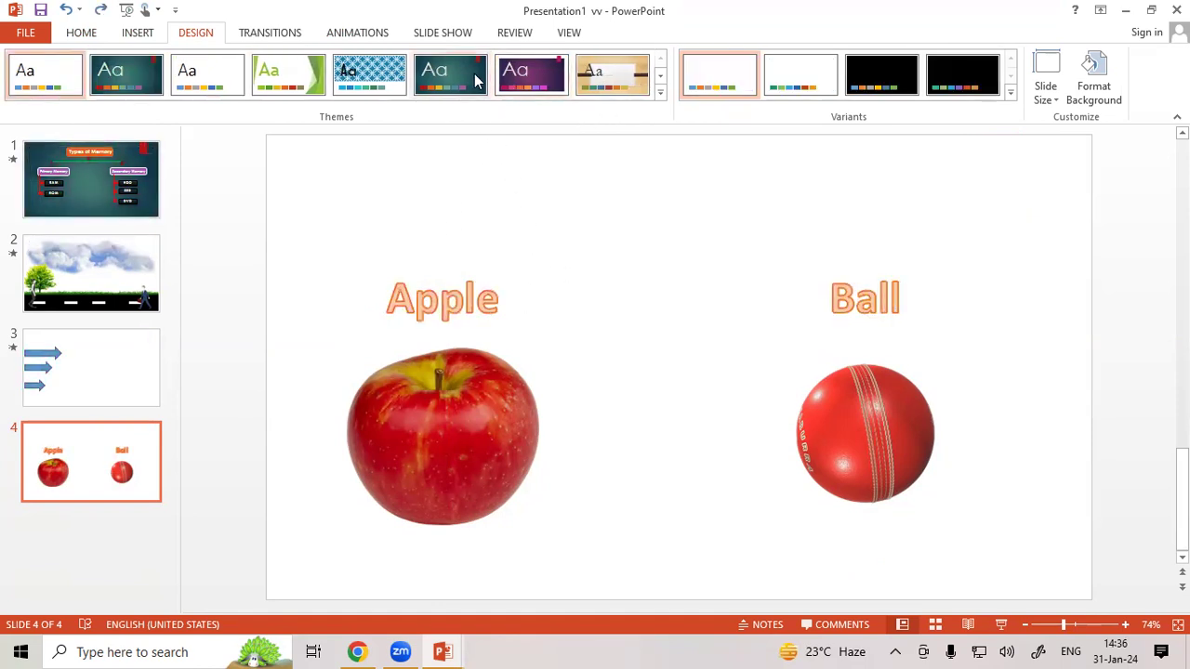
Step: Try the purple theme on slide 4 only, then apply the Slice theme to slide 4 only
right_click(517, 85)
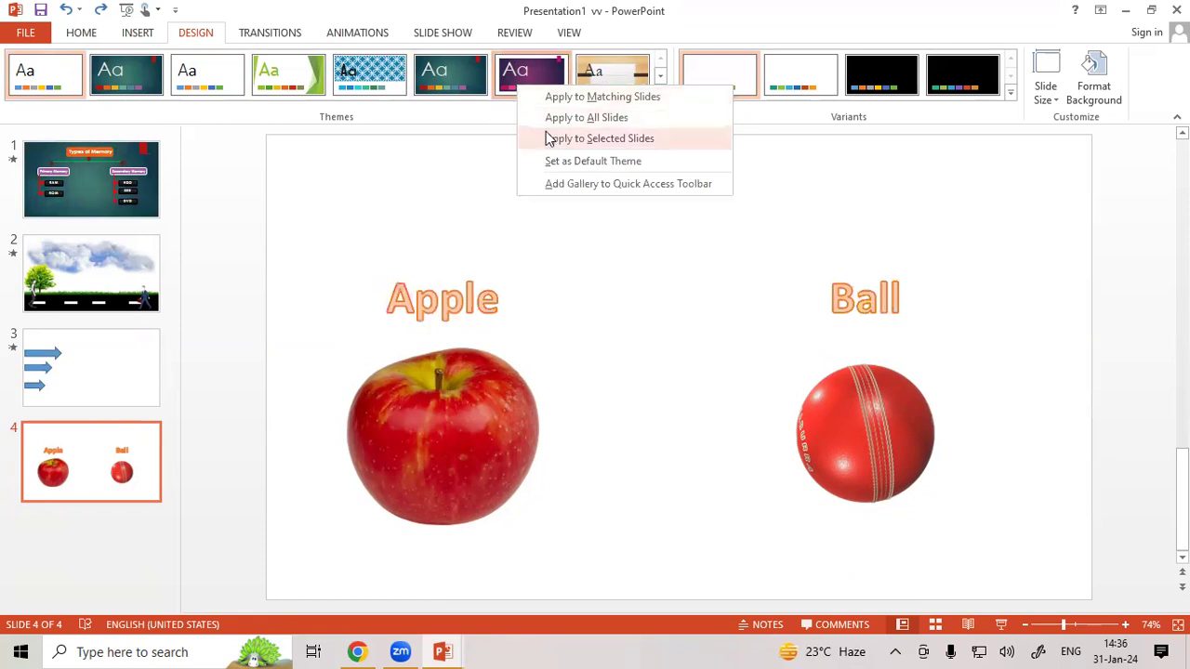
left_click(550, 139)
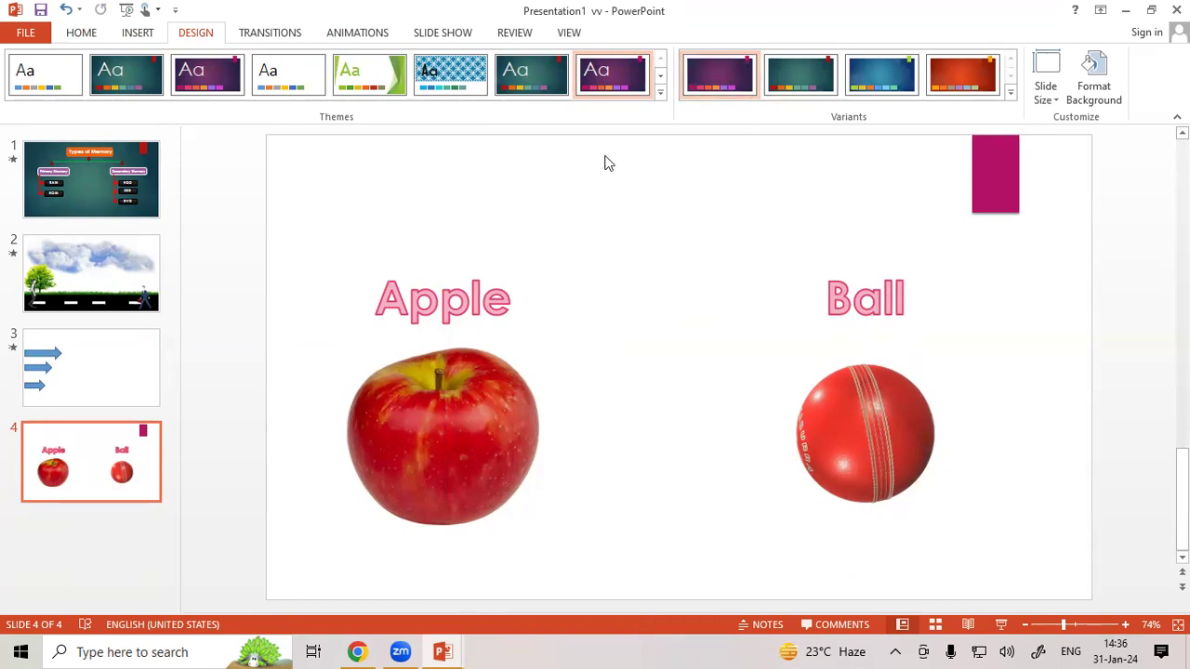
left_click(660, 92)
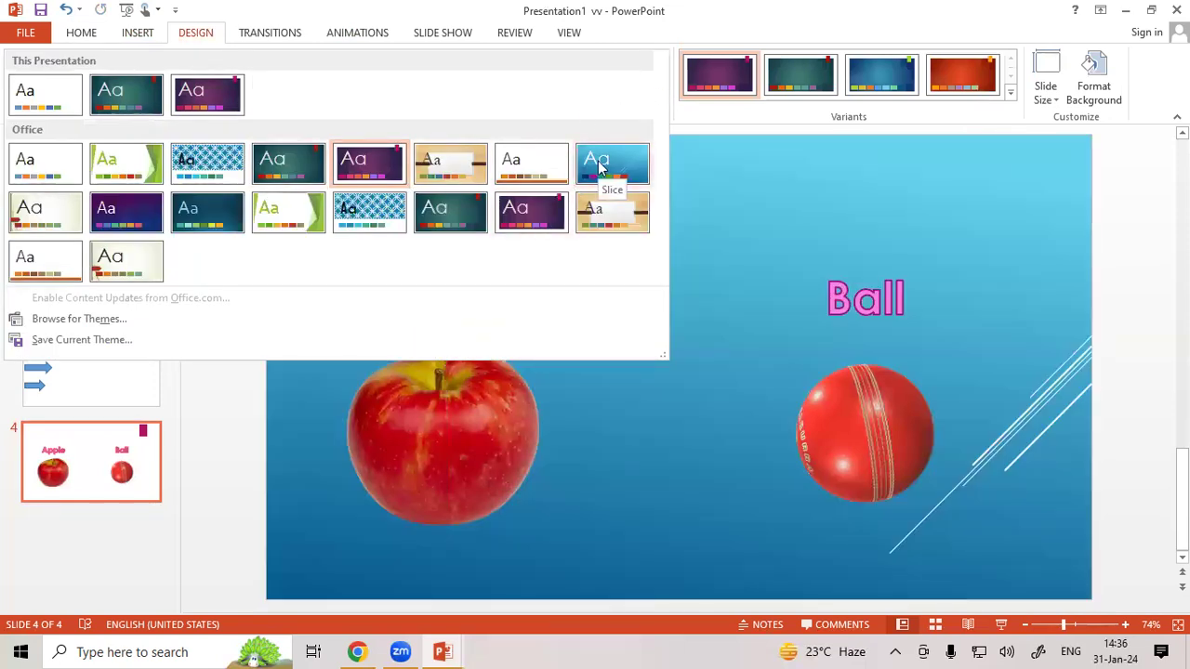
right_click(598, 164)
left_click(627, 208)
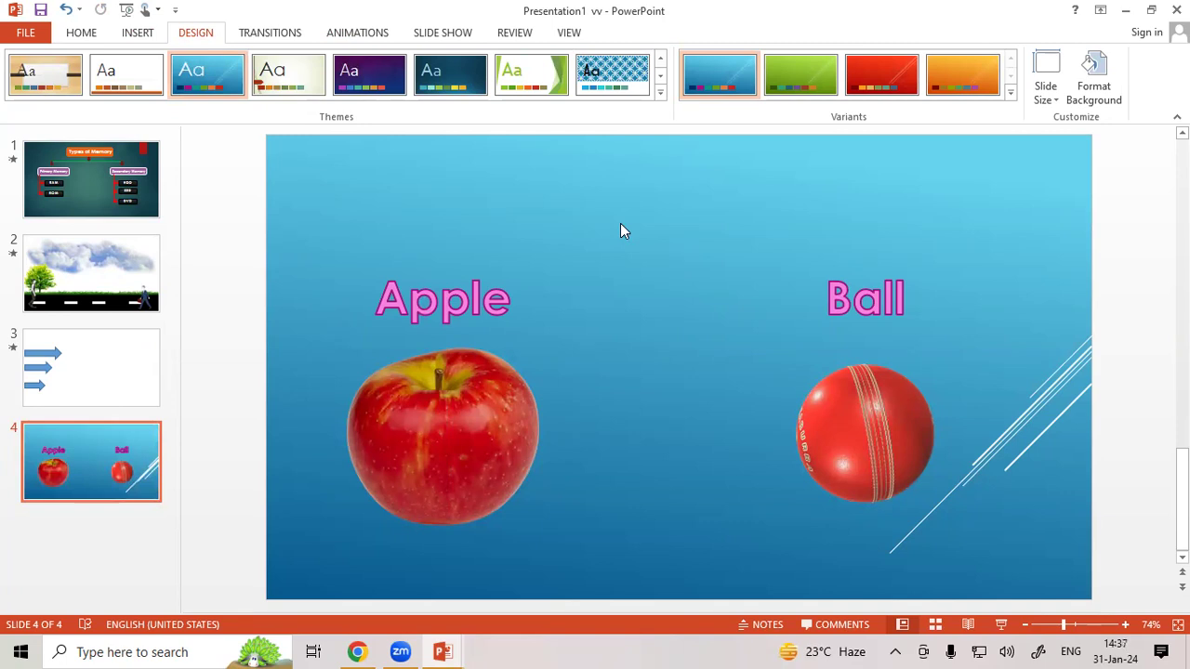
key("shift+F5")
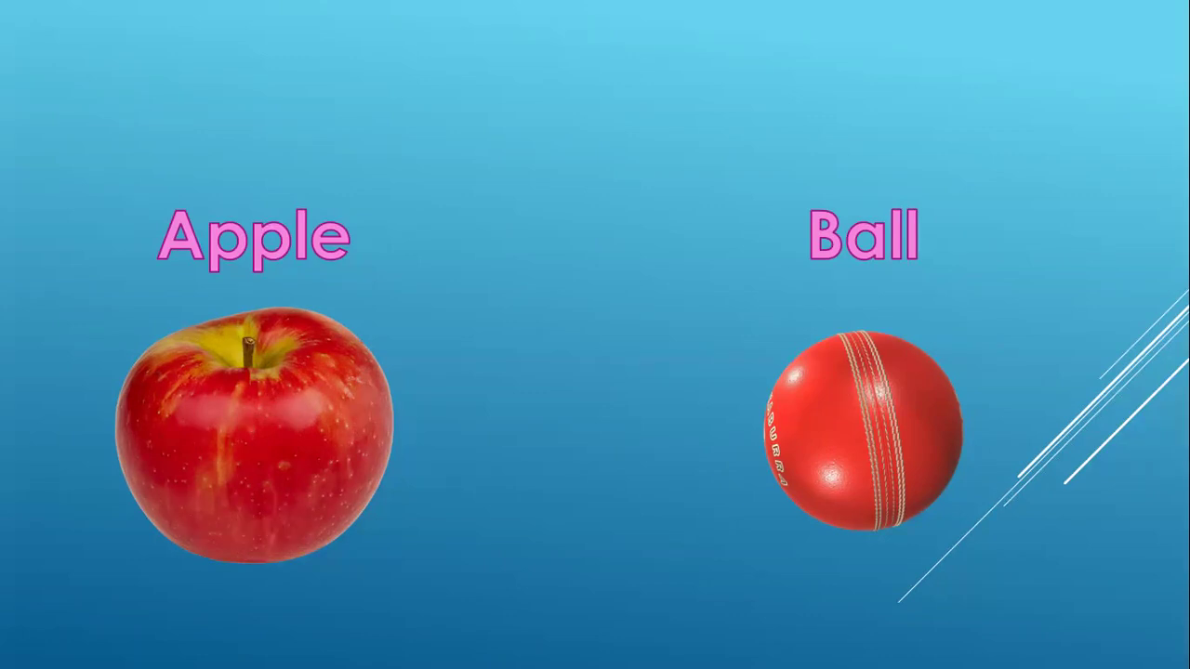
key("Escape")
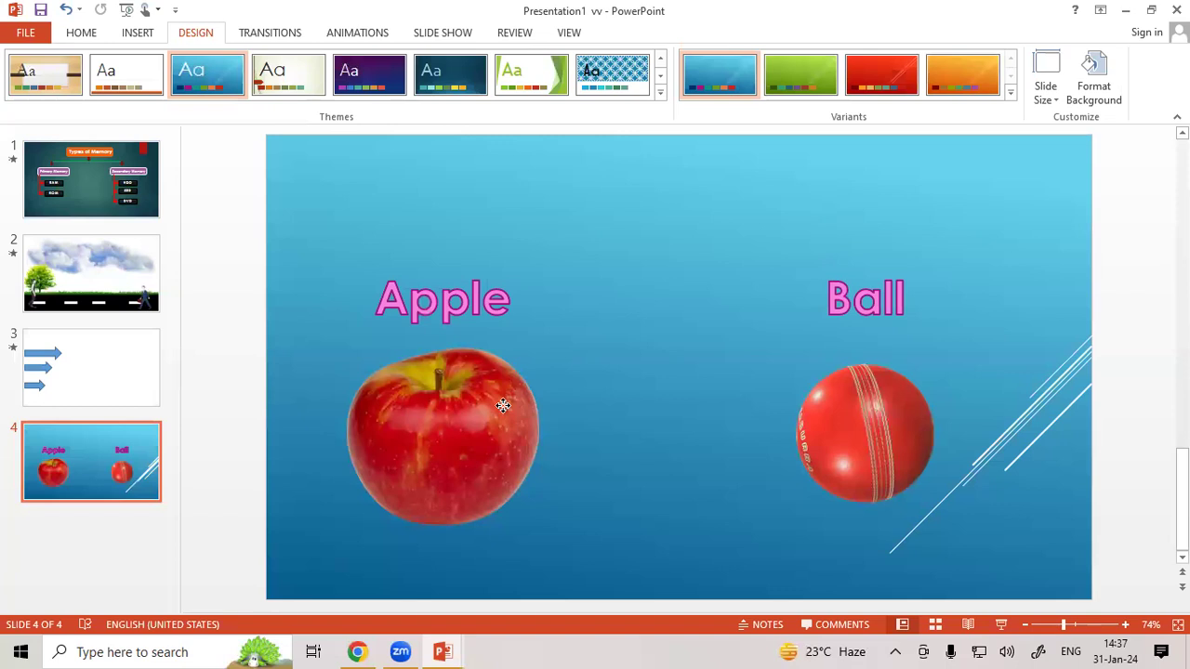
left_click(502, 406)
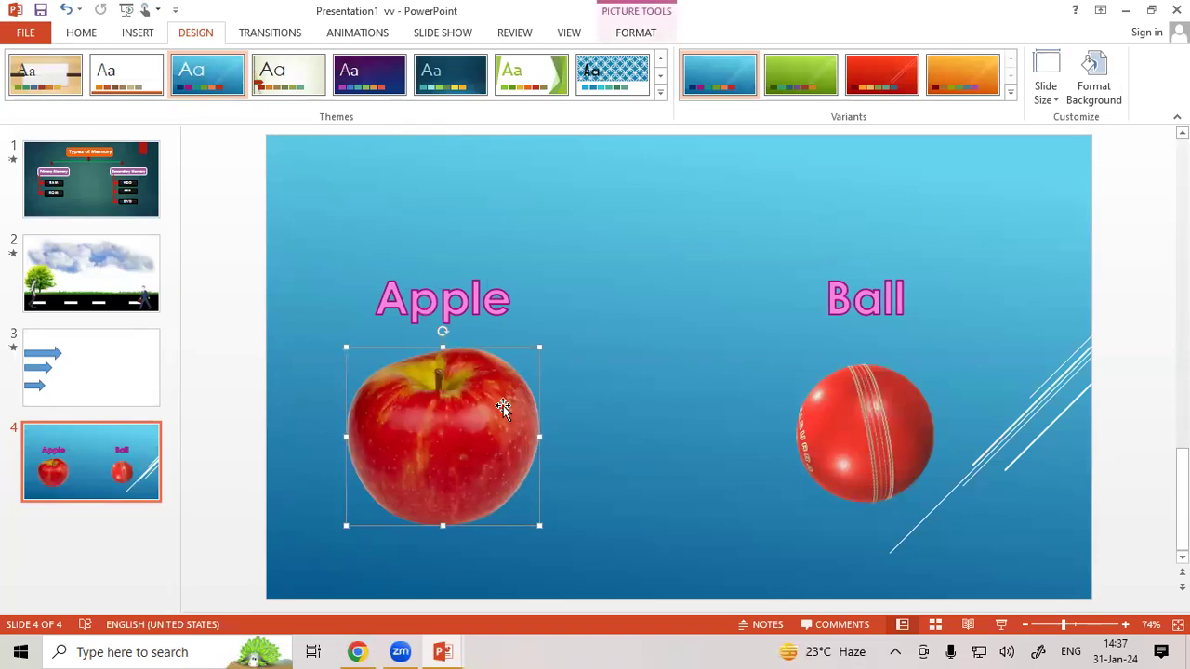
left_click(467, 314)
left_click(431, 439)
left_click(442, 243)
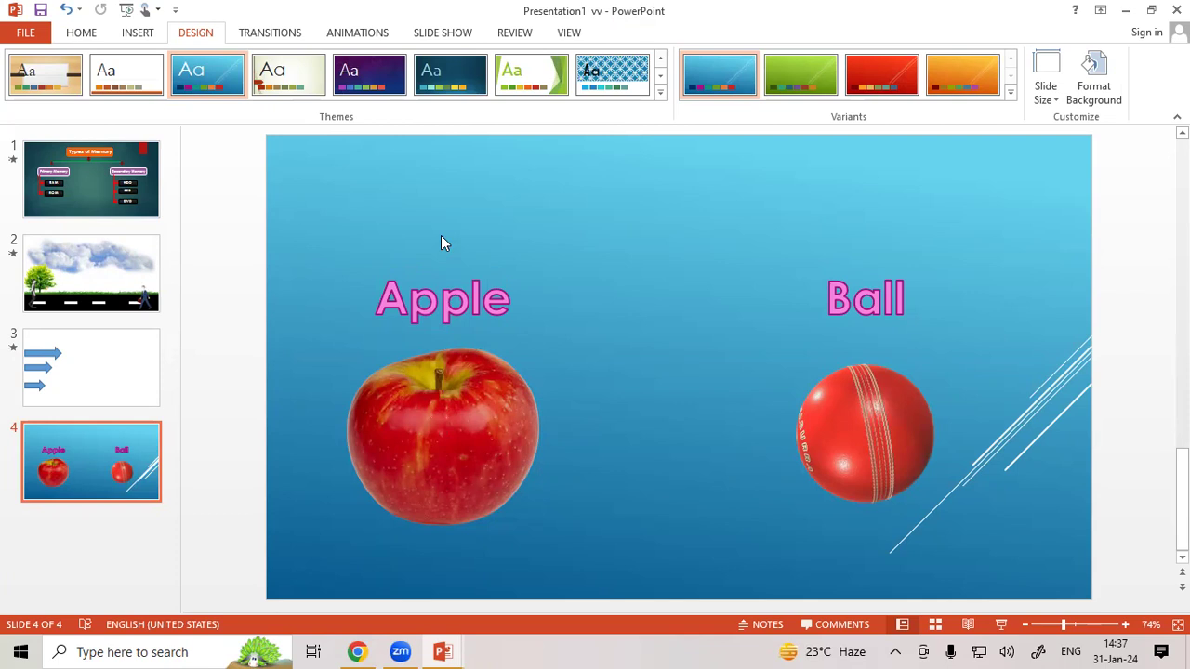
left_click(95, 34)
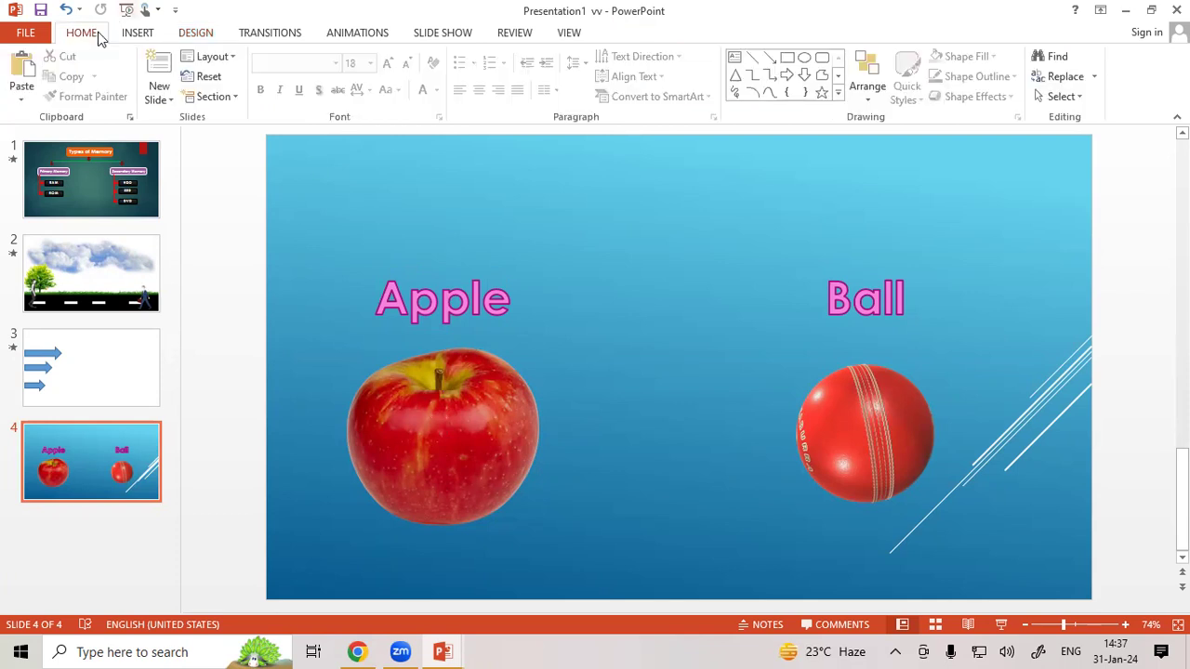
Step: Open the Selection Pane and toggle each object's visibility to identify it
left_click(1040, 102)
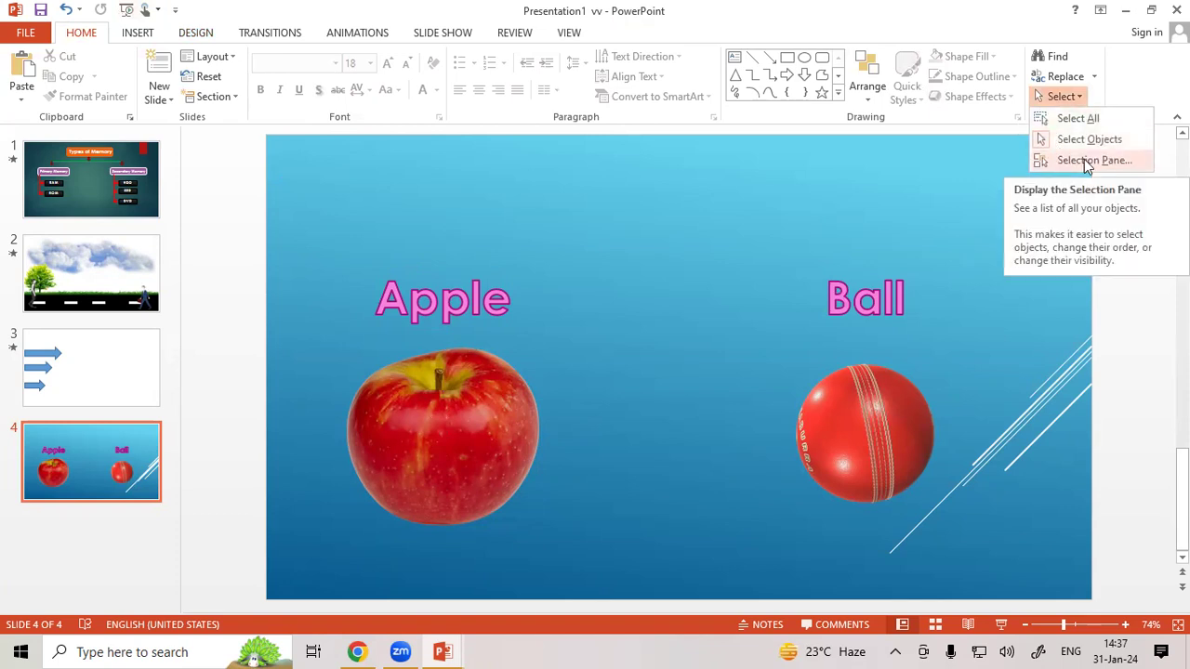
left_click(1086, 162)
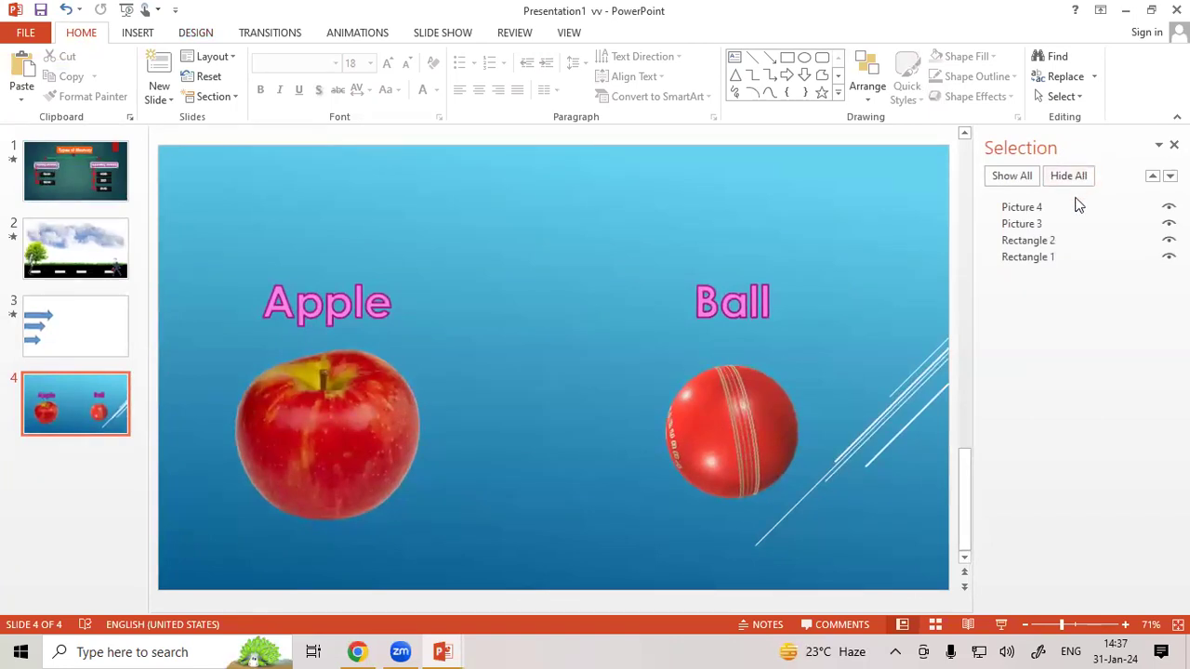
left_click(1169, 207)
left_click(1169, 207)
left_click(1168, 223)
left_click(1168, 223)
left_click(1169, 240)
left_click(1168, 240)
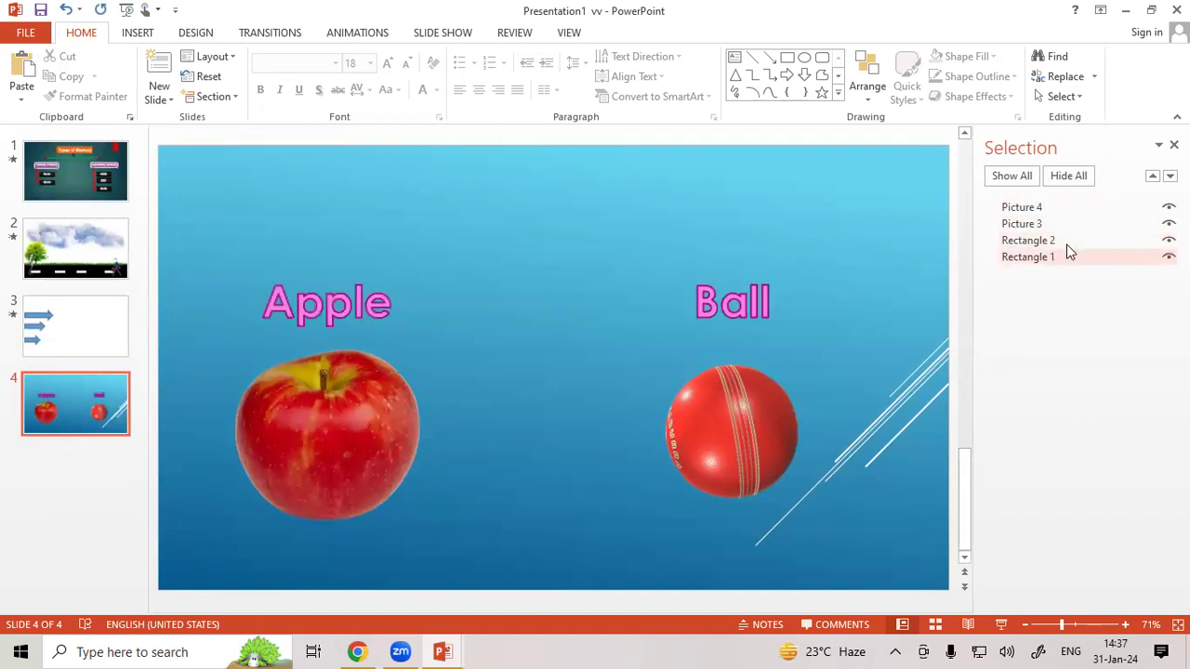
Step: Rename Rectangle 1 to 'Apple' and Picture 3 to 'Apple Img'
left_click(376, 279)
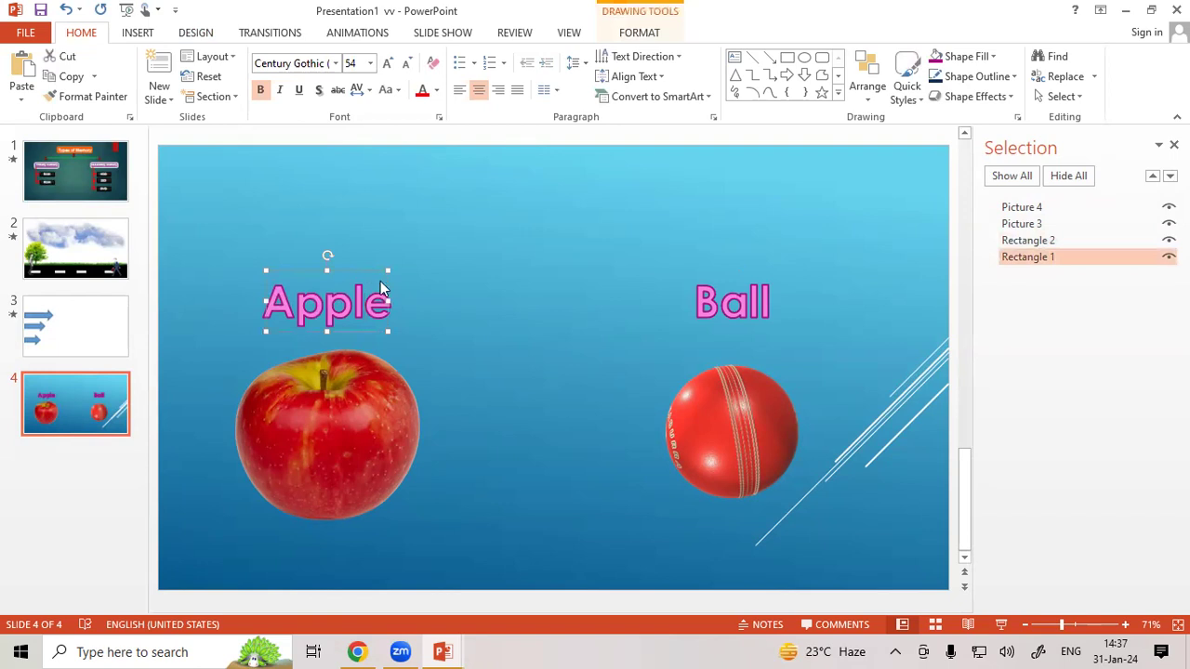
left_click(1038, 259)
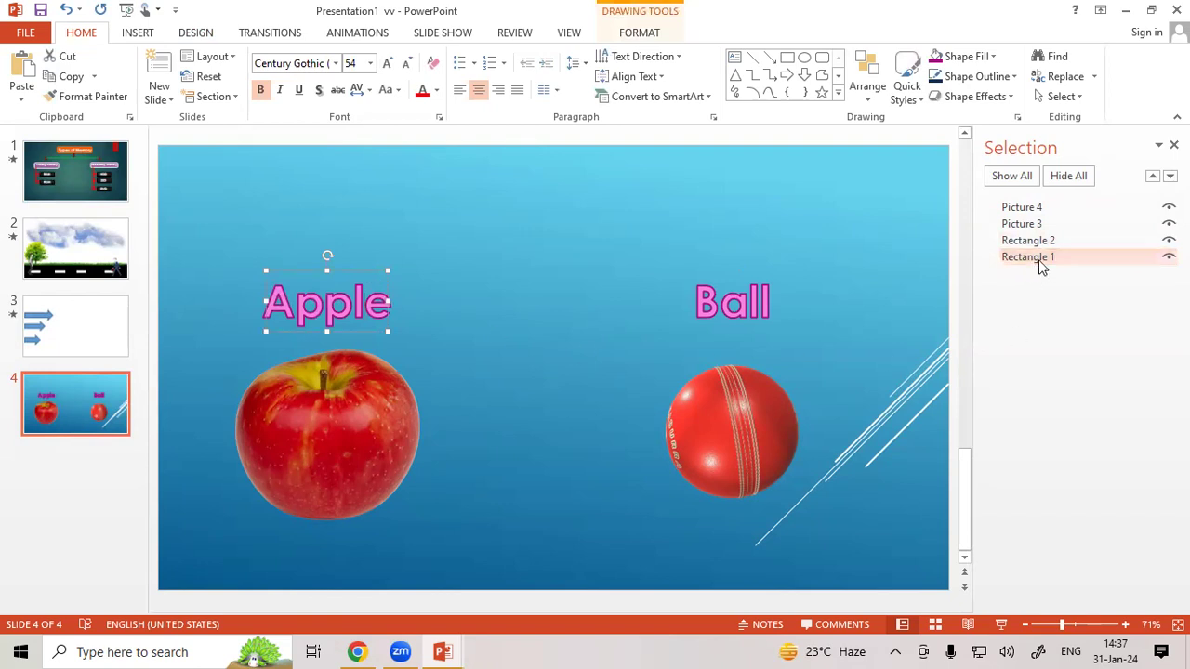
left_click_drag(1064, 261, 968, 262)
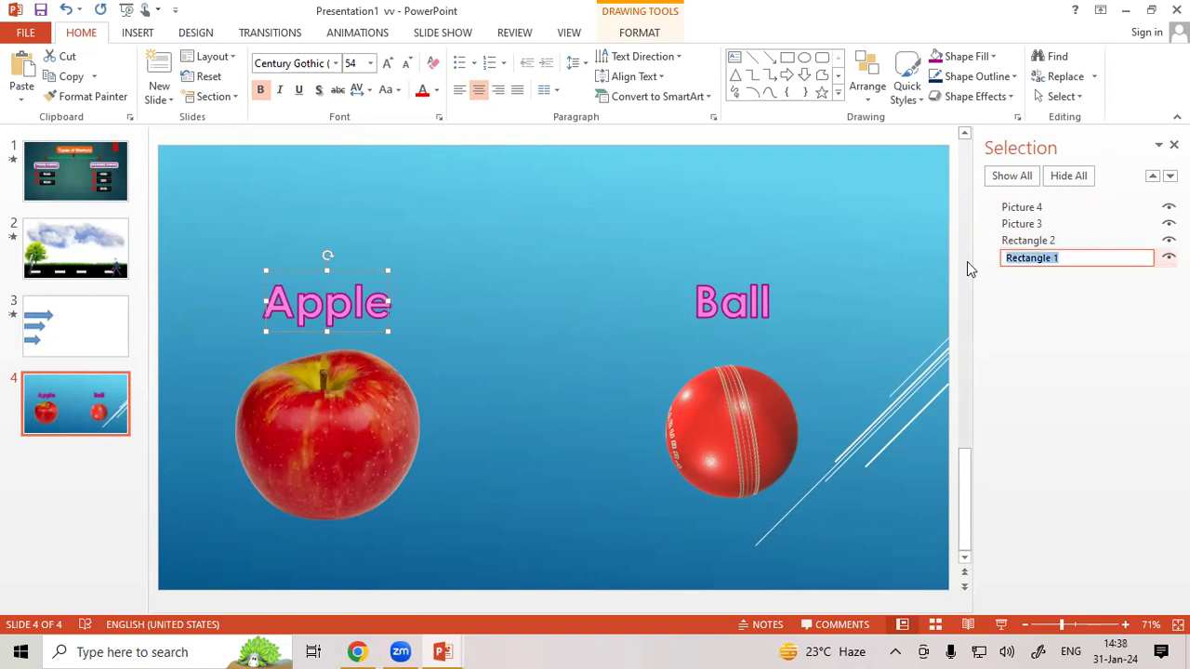
type("Apple")
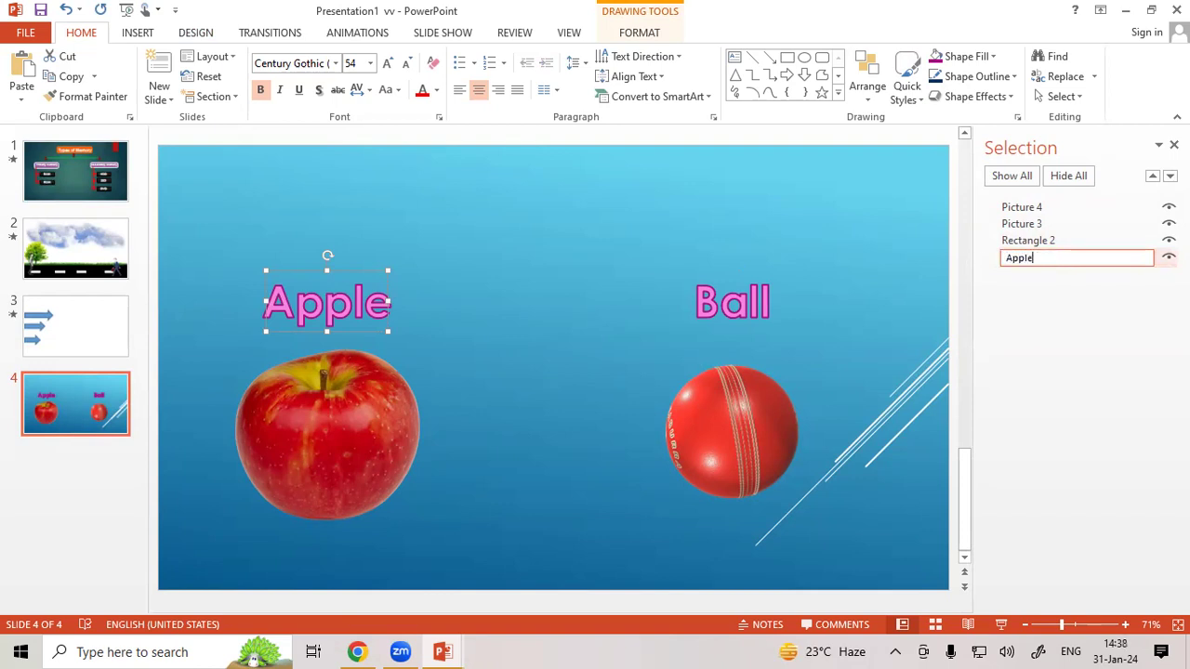
left_click(576, 234)
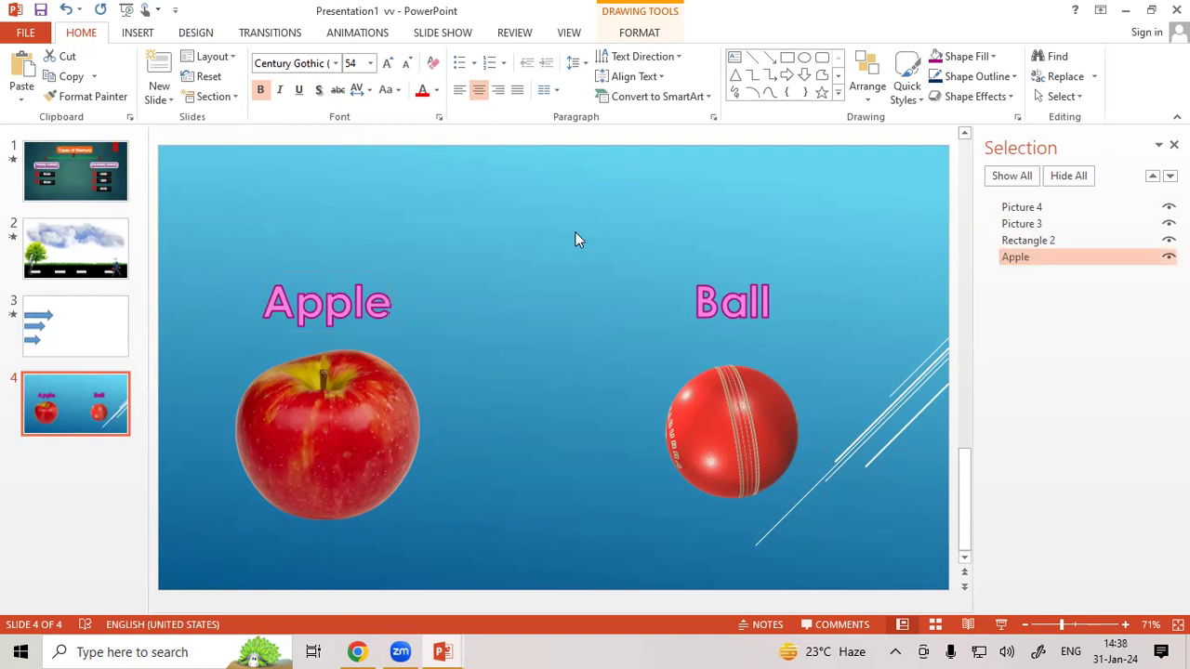
left_click(393, 290)
left_click(361, 416)
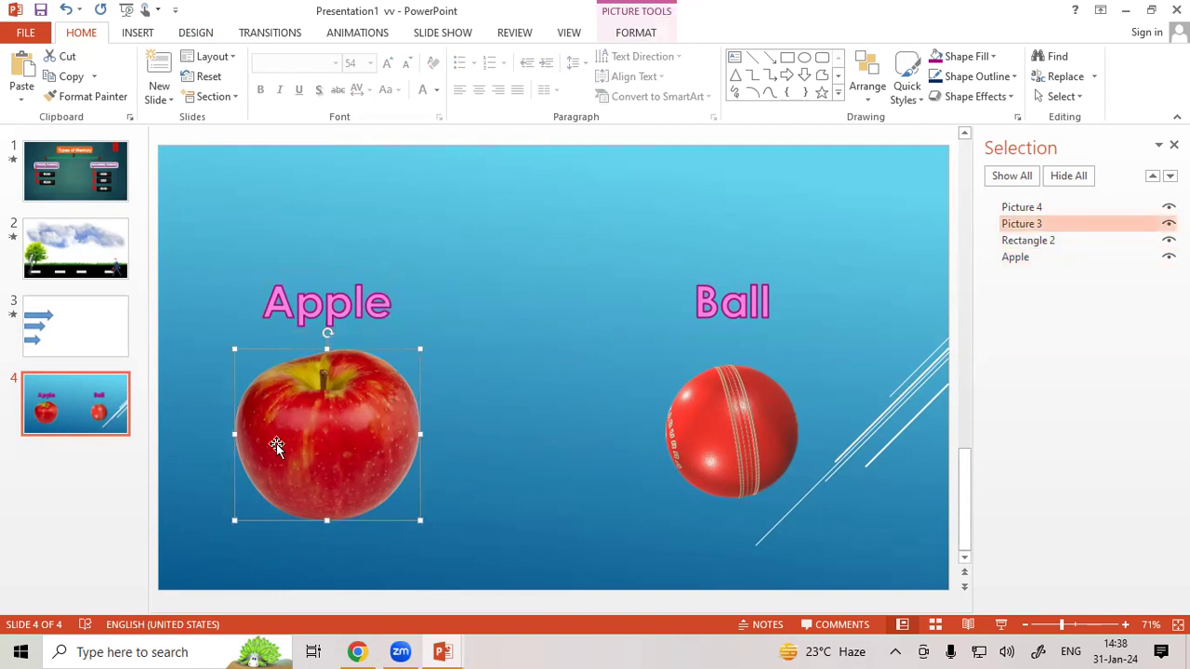
left_click(1029, 228)
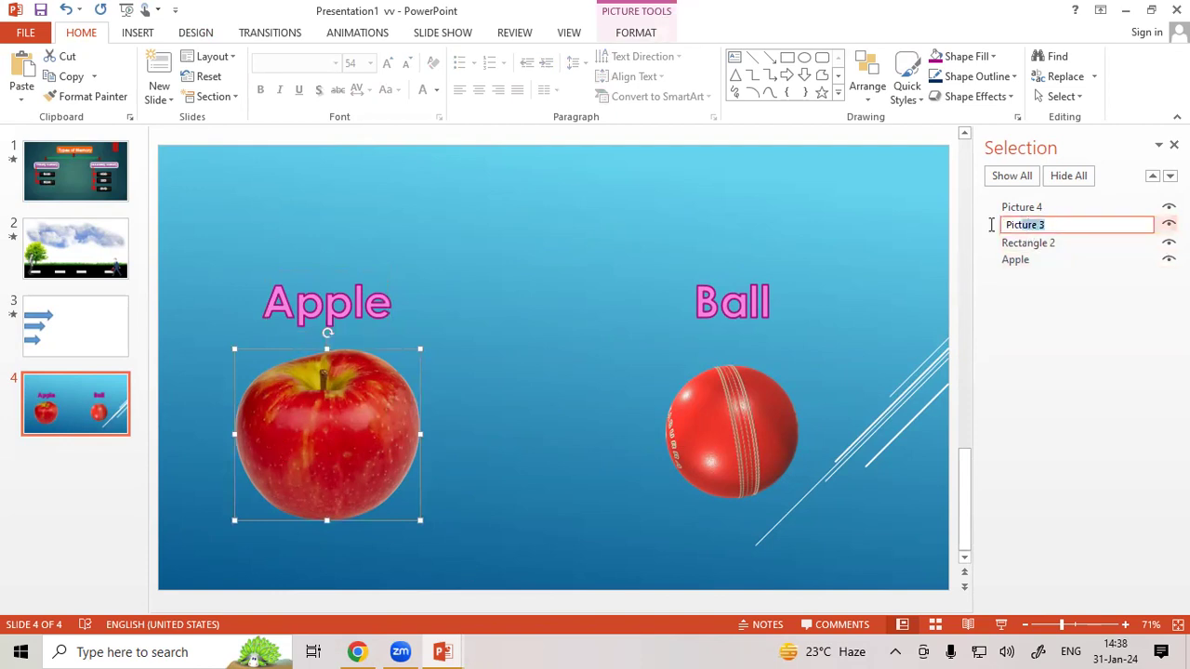
type("Apple Img")
left_click(557, 377)
Step: Rename Picture 4 to 'Ball Img' and Rectangle 2 to 'Ball'
left_click(753, 439)
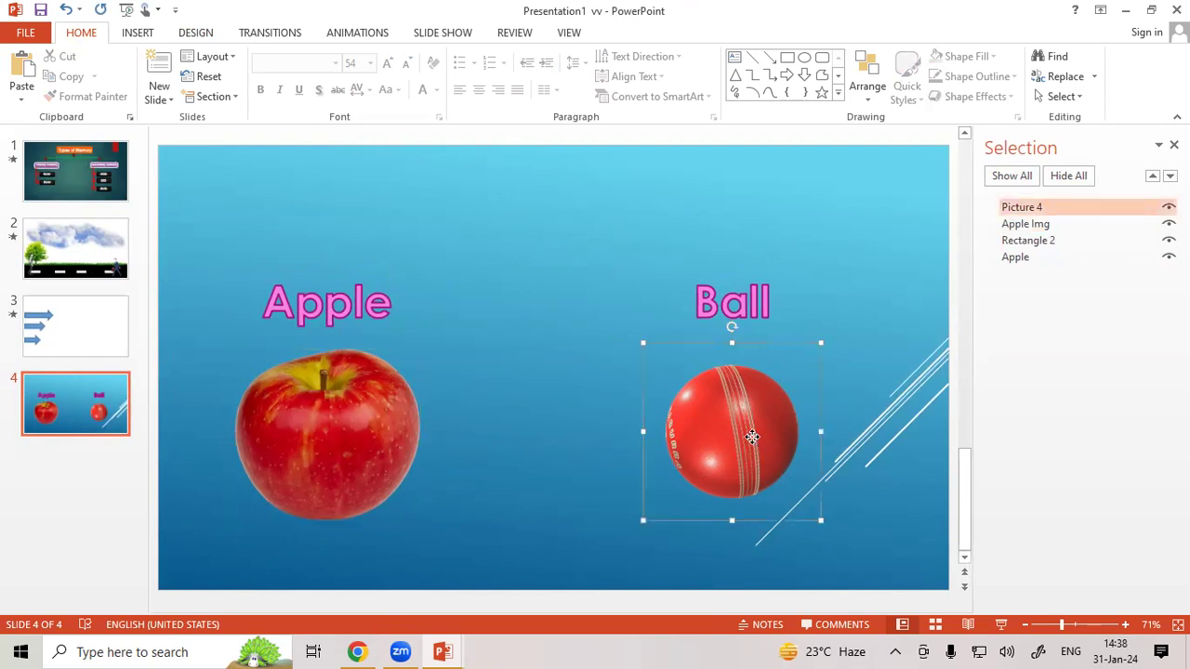
double_click(1037, 208)
type("Ball Im")
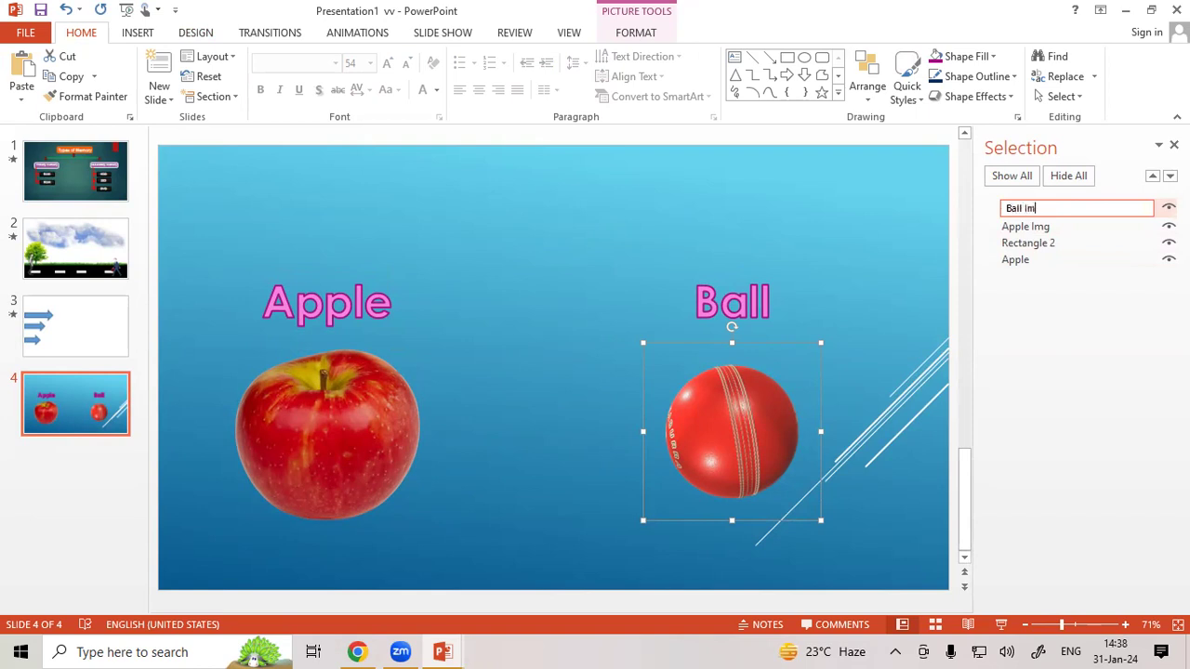
left_click(882, 162)
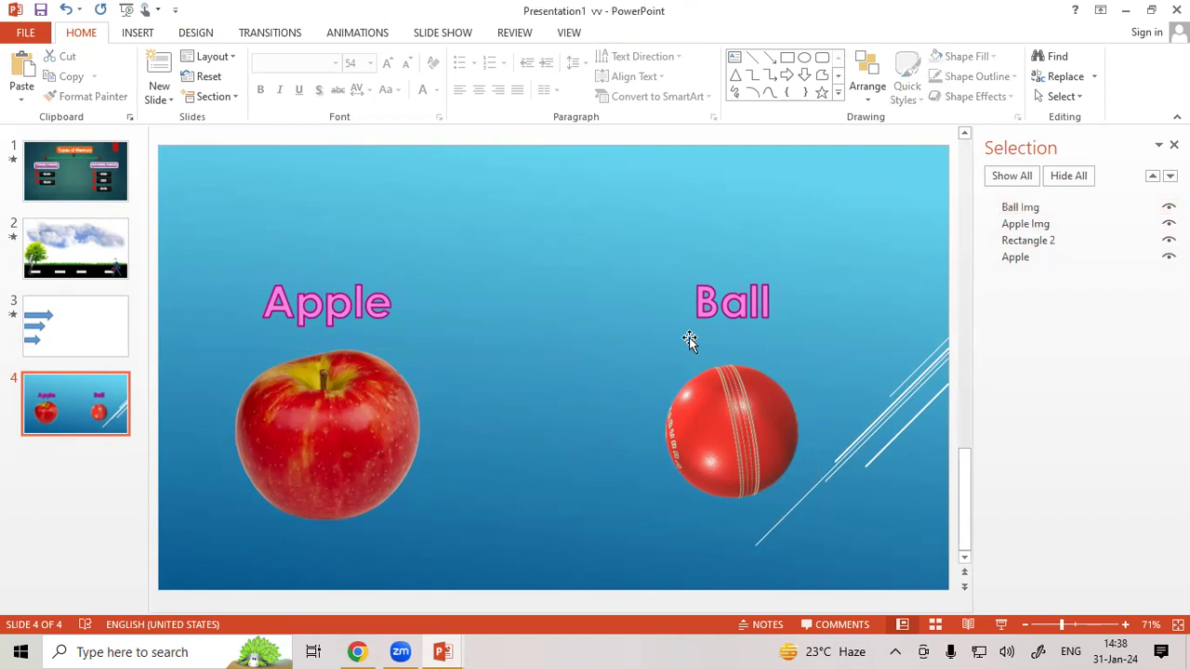
left_click(706, 307)
left_click(1066, 237)
type("Ball")
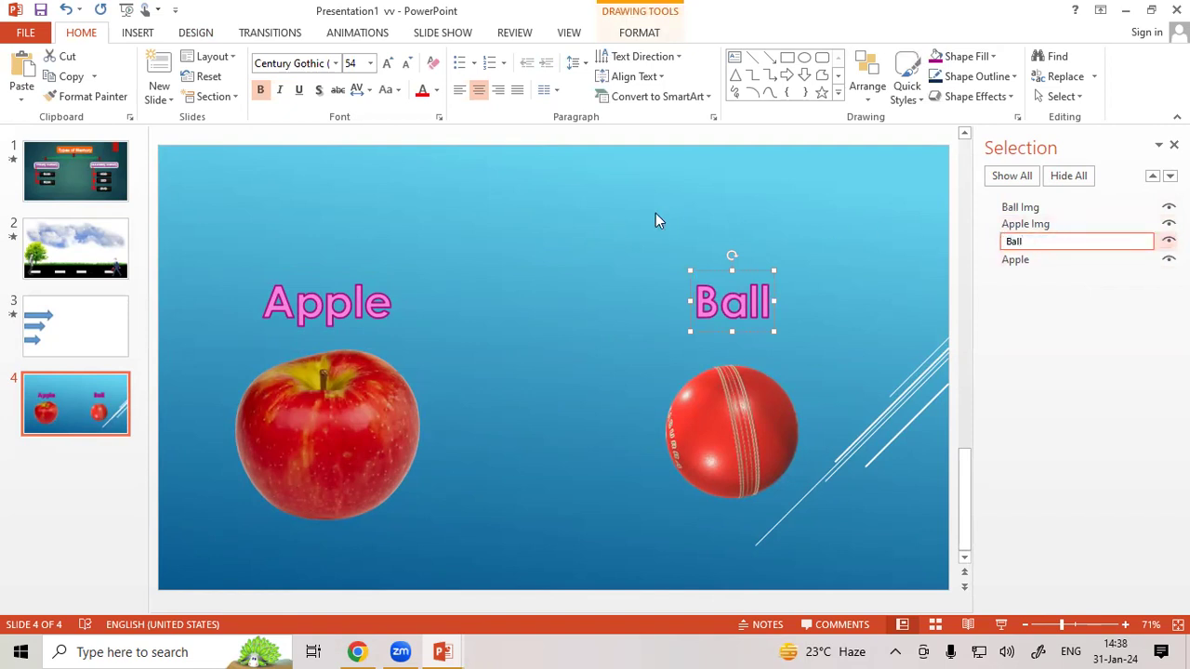
left_click(655, 220)
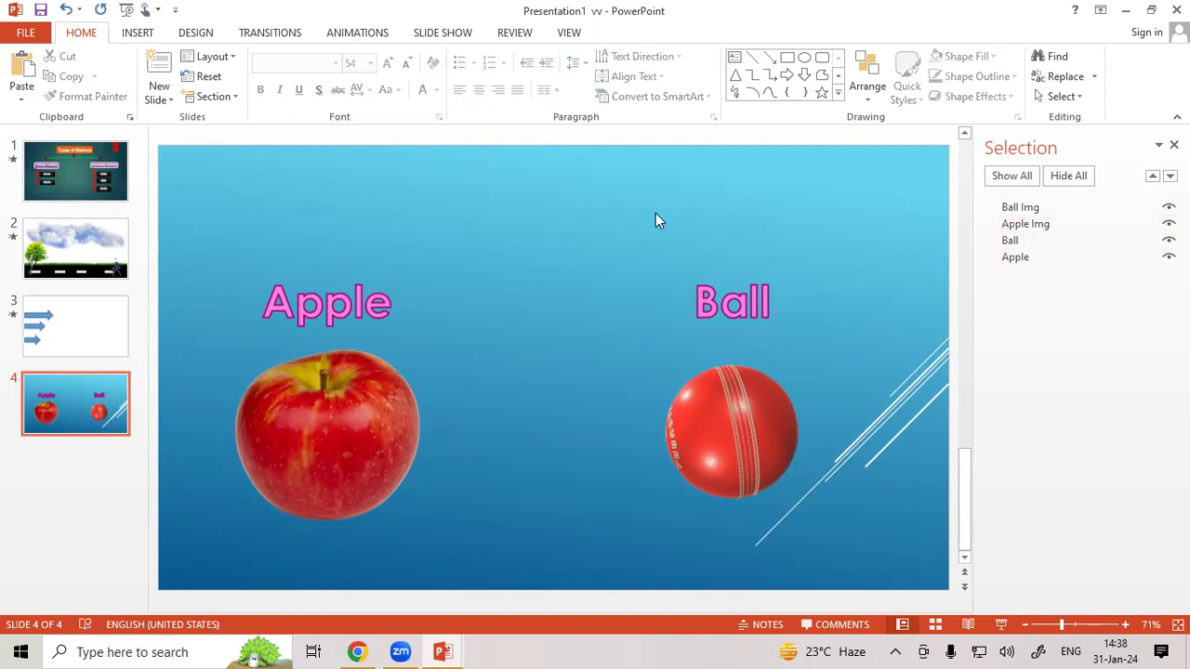
left_click(361, 33)
Step: Give the apple picture a 10-second Wheel entrance, triggered on click of the Apple label
left_click(268, 409)
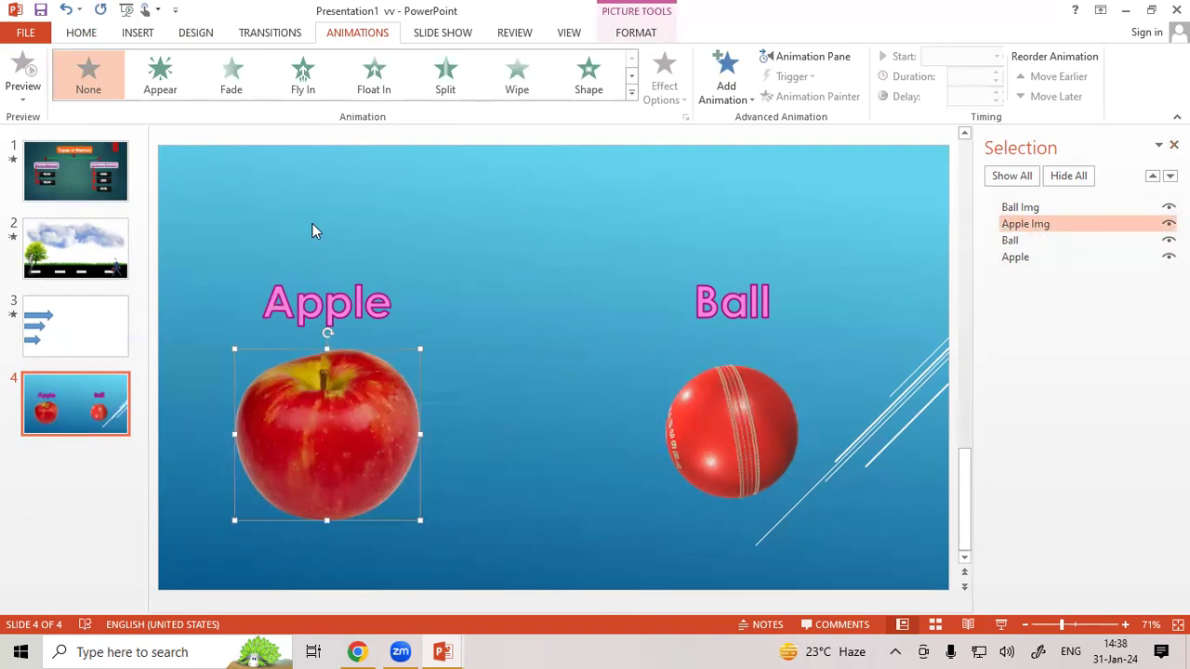
left_click(631, 93)
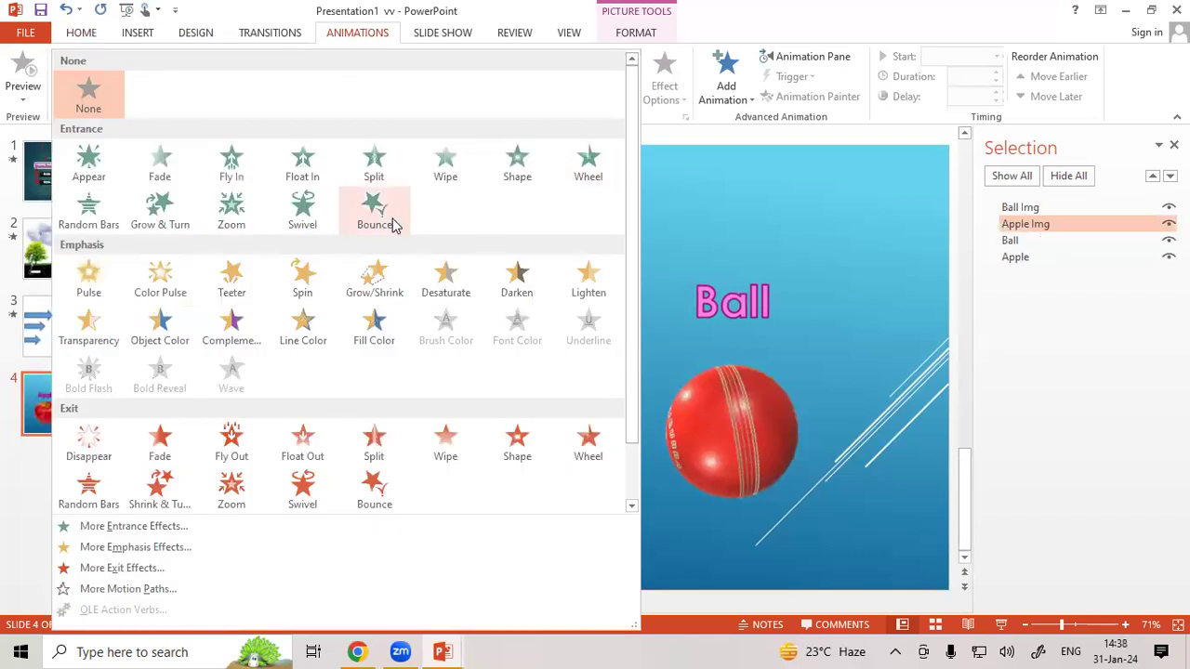
left_click(581, 166)
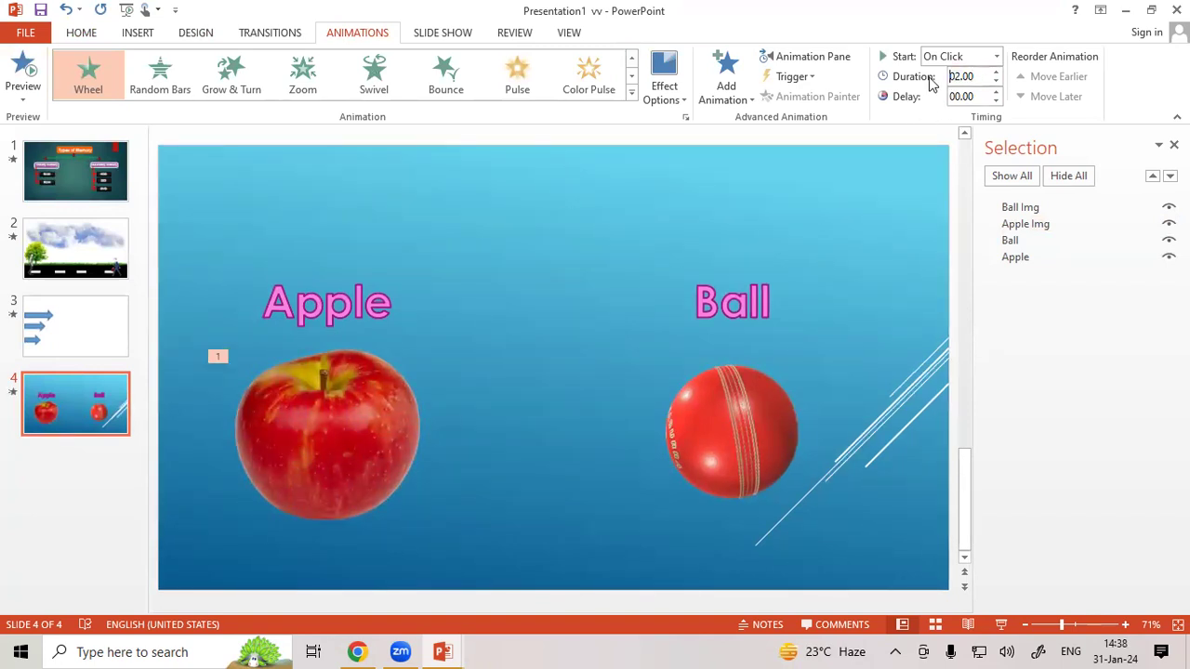
left_click_drag(978, 77, 952, 76)
type("10")
left_click(792, 78)
mouse_move(790, 97)
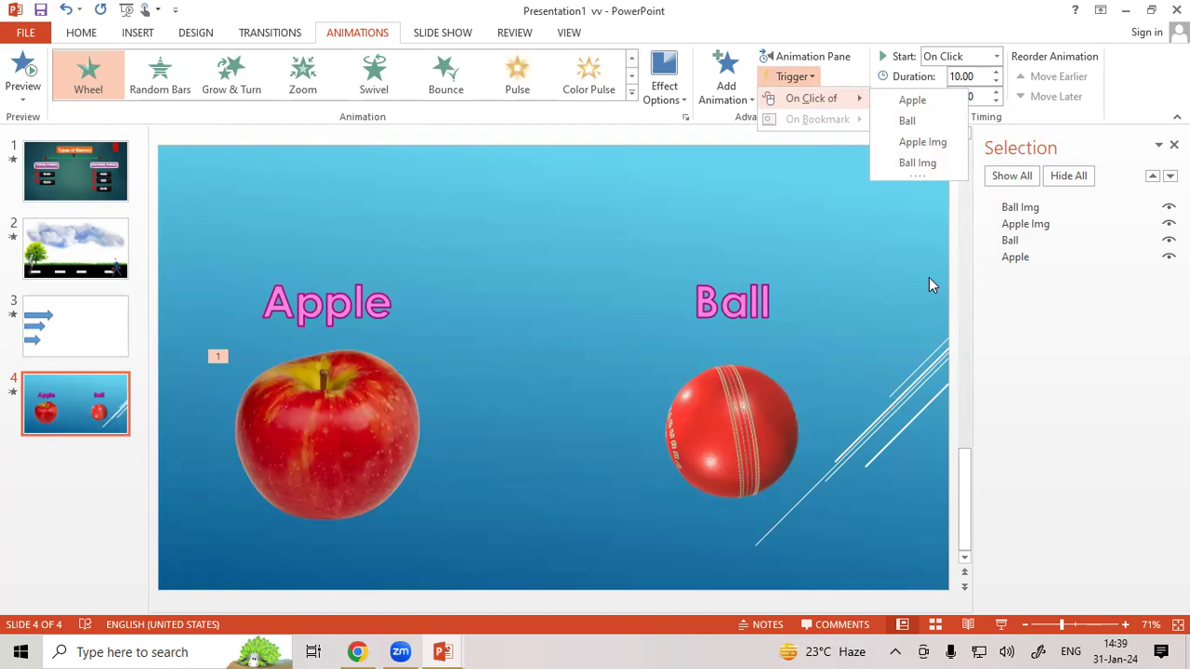
left_click(909, 102)
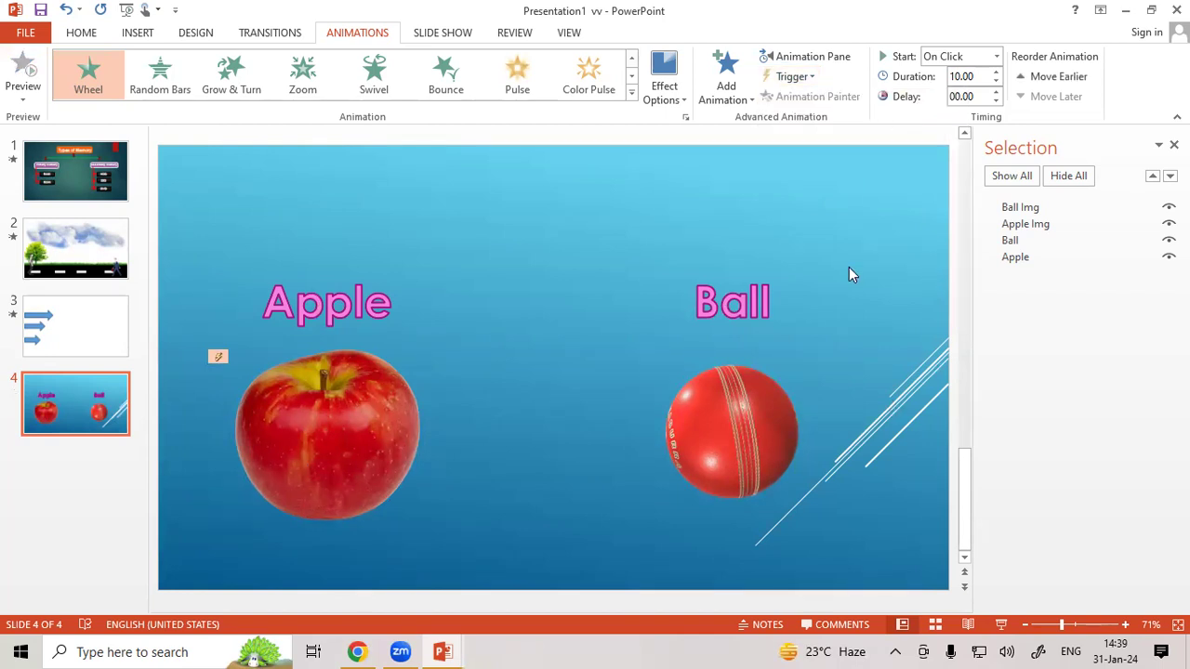
Step: Enlarge the ball picture slightly and give it a Bounce entrance effect
left_click(749, 453)
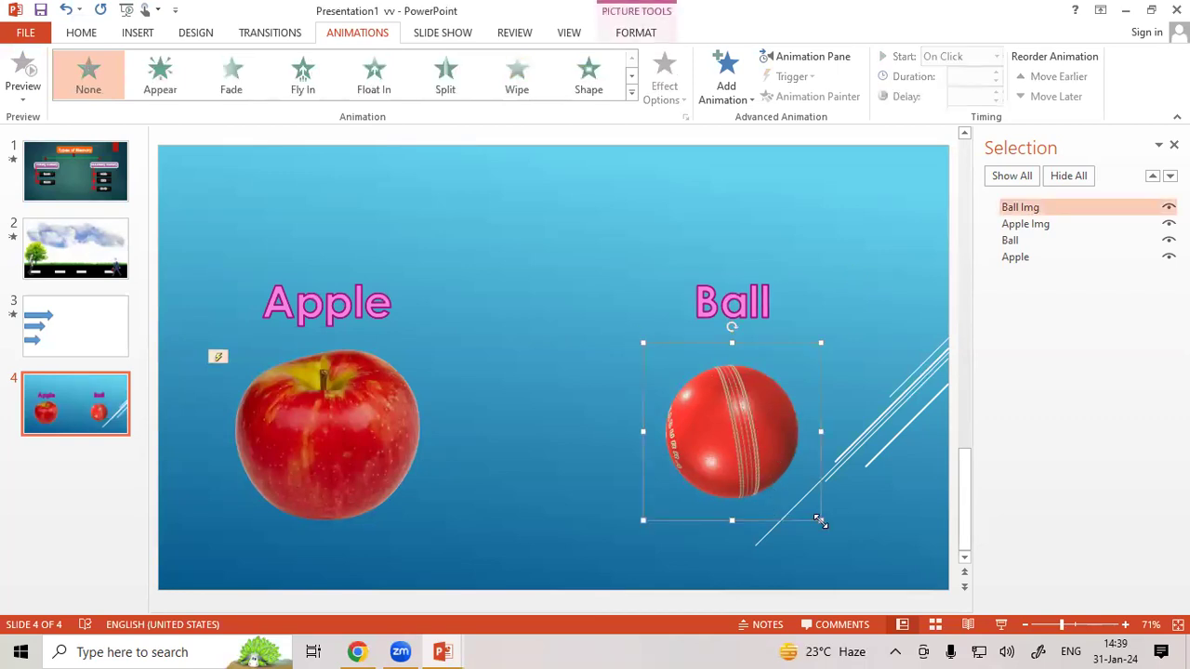
left_click_drag(820, 520, 833, 532)
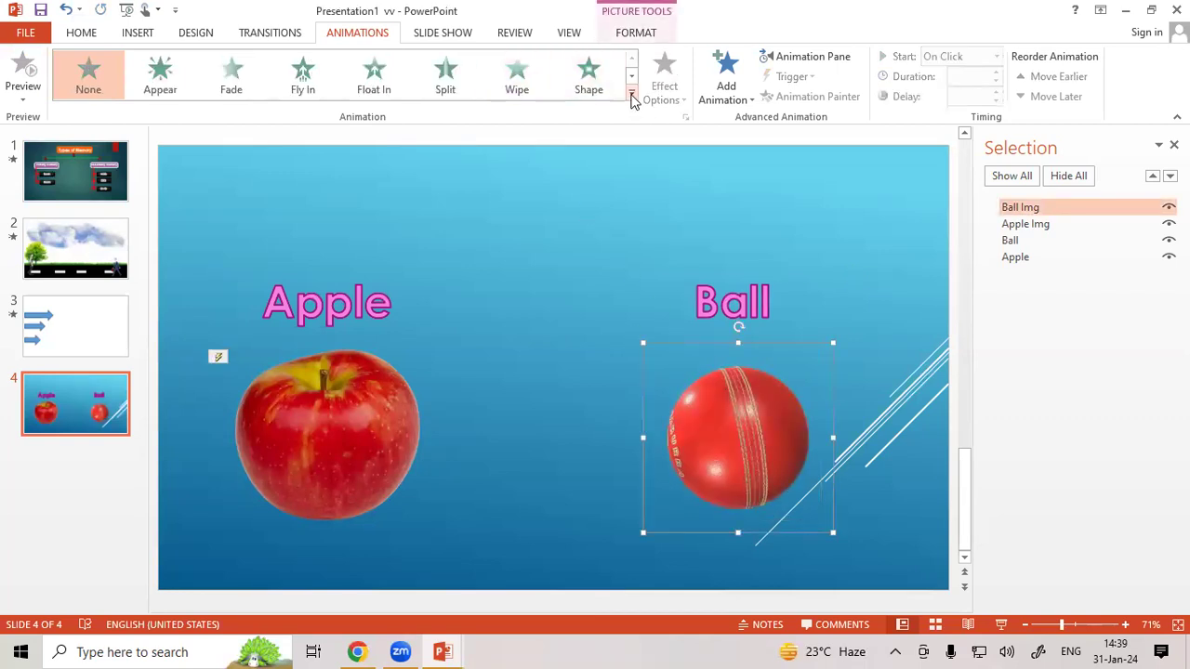
left_click(631, 92)
left_click(374, 212)
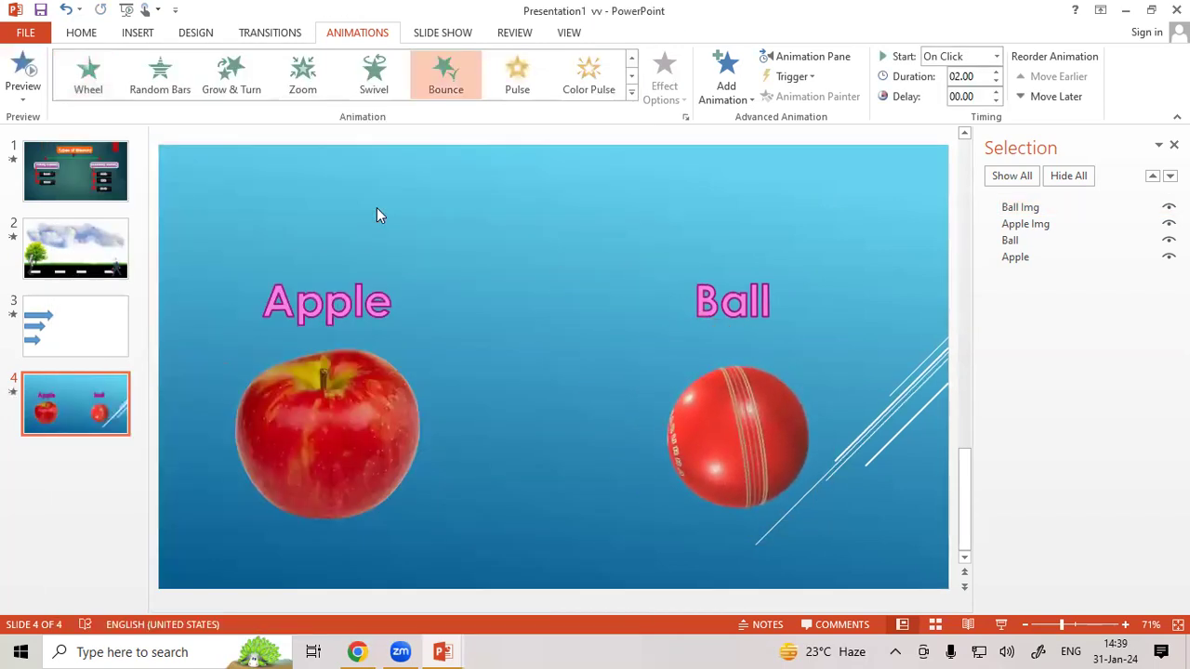
Step: Trigger the ball animation on click of Ball with 10-second duration, then play the slide show
left_click(799, 78)
mouse_move(807, 103)
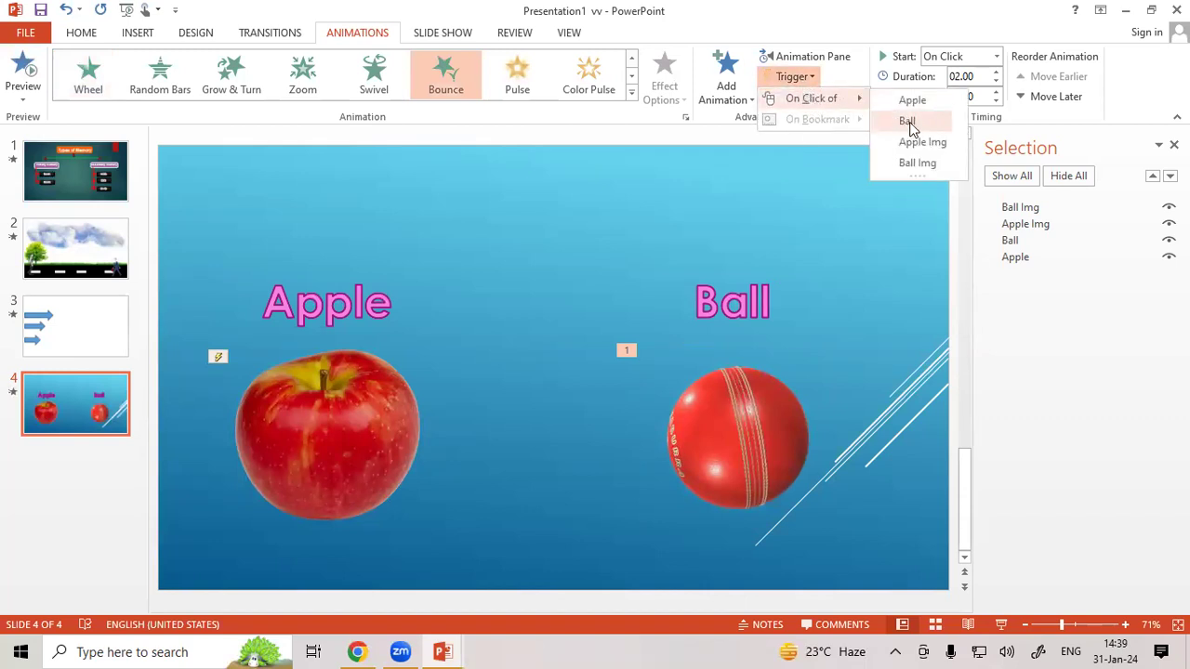
left_click(908, 122)
left_click(977, 80)
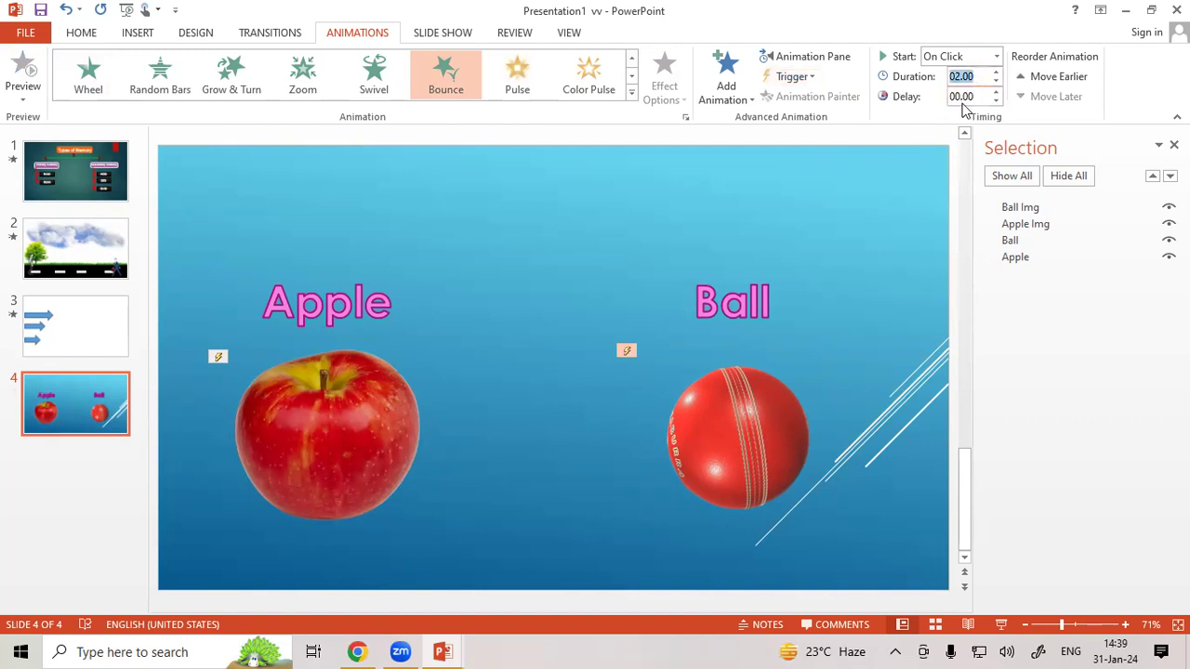
type("10")
key("Return")
left_click(1173, 145)
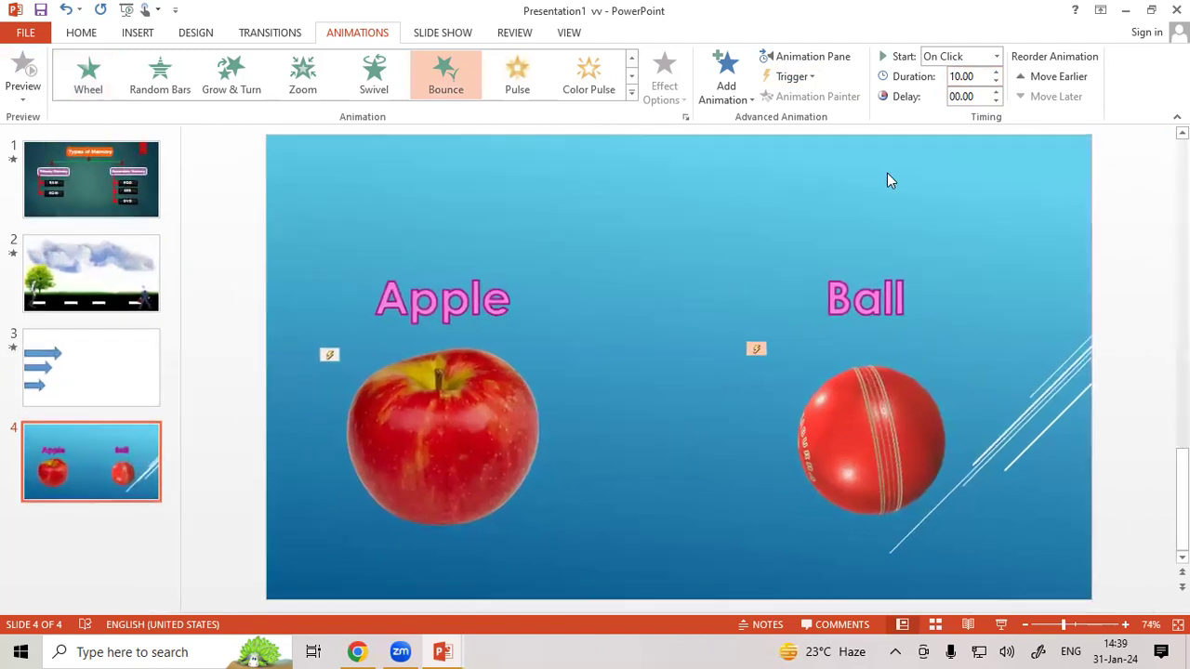
key("shift+F5")
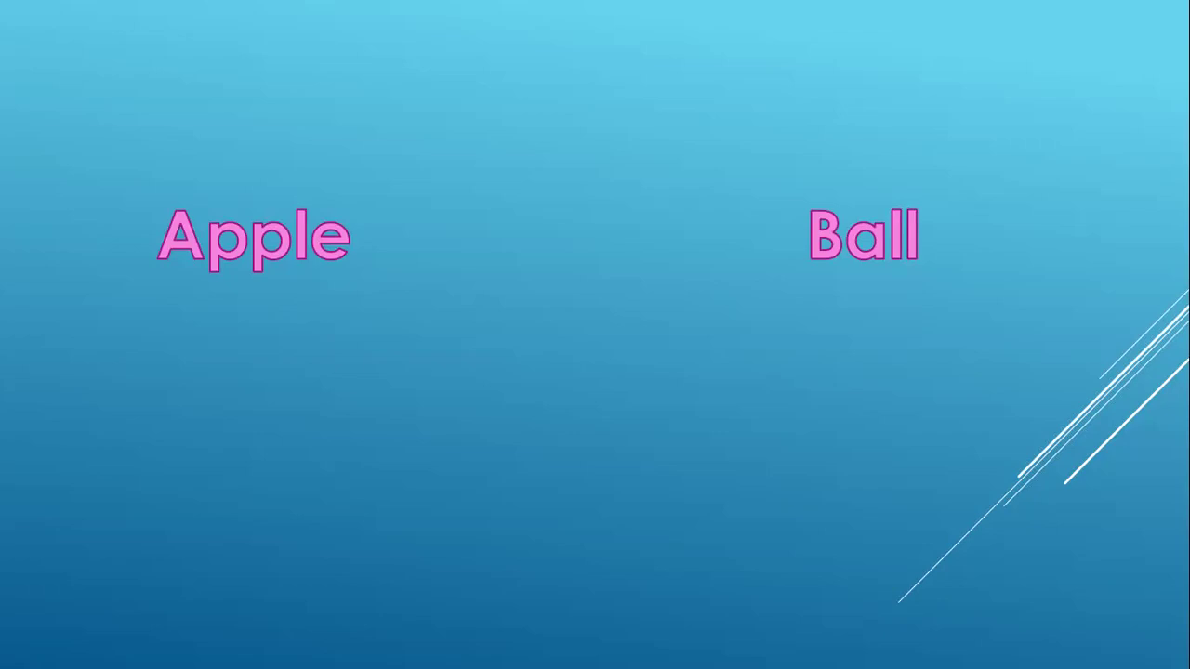
left_click(249, 236)
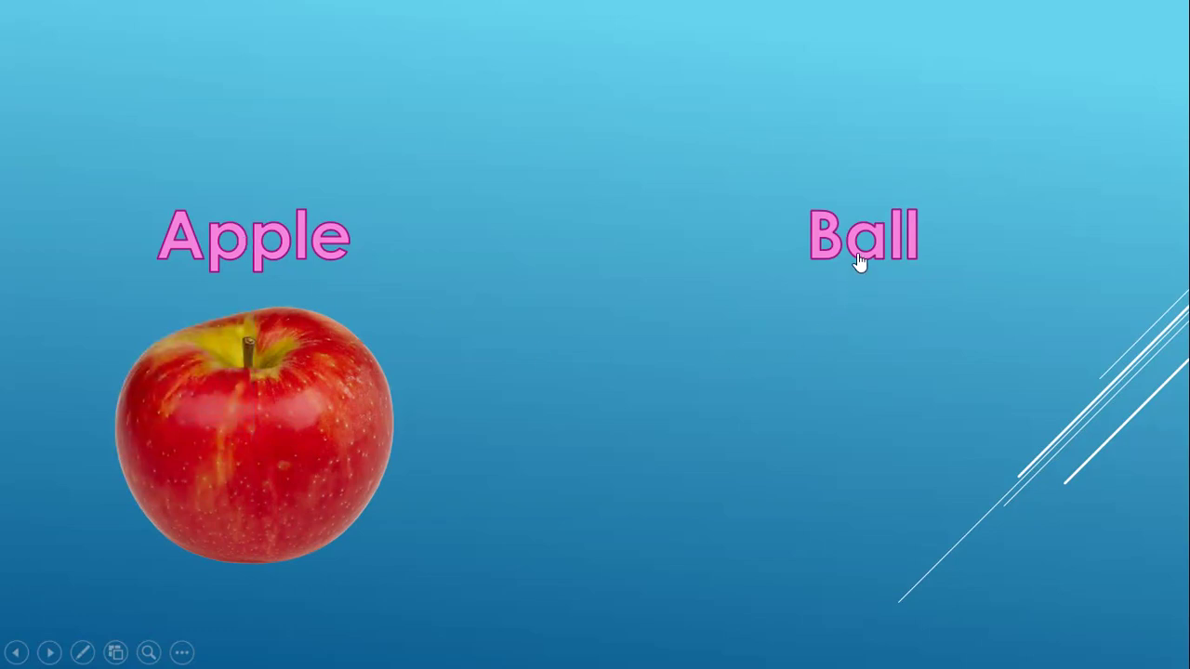
left_click(827, 266)
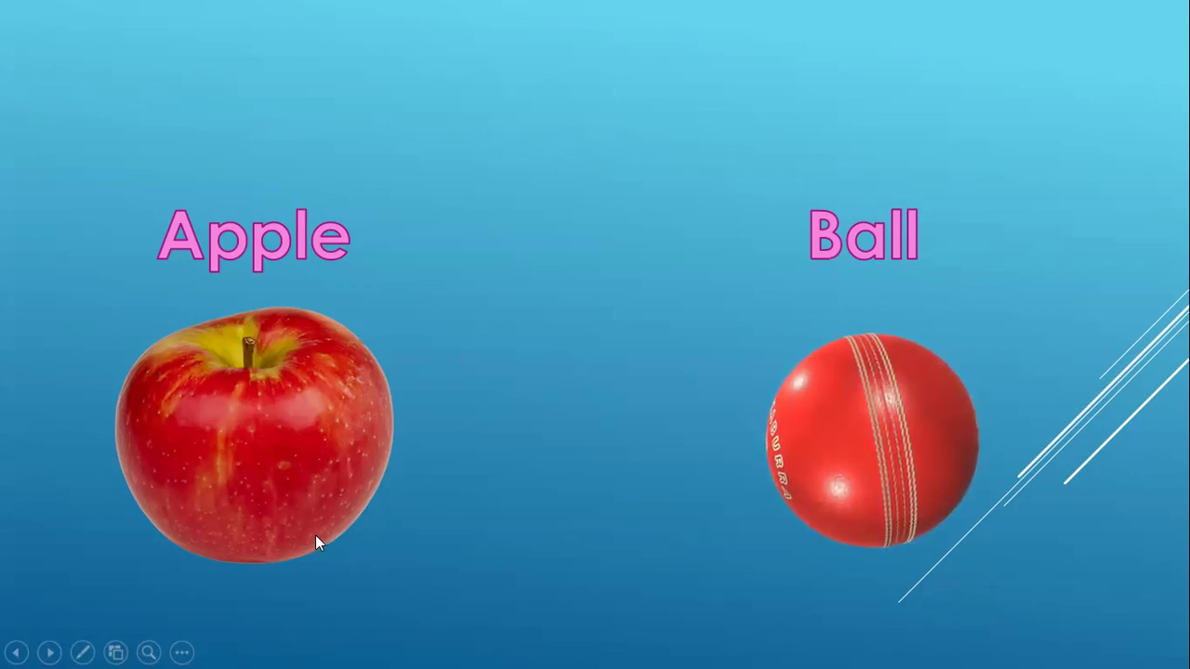
left_click(269, 266)
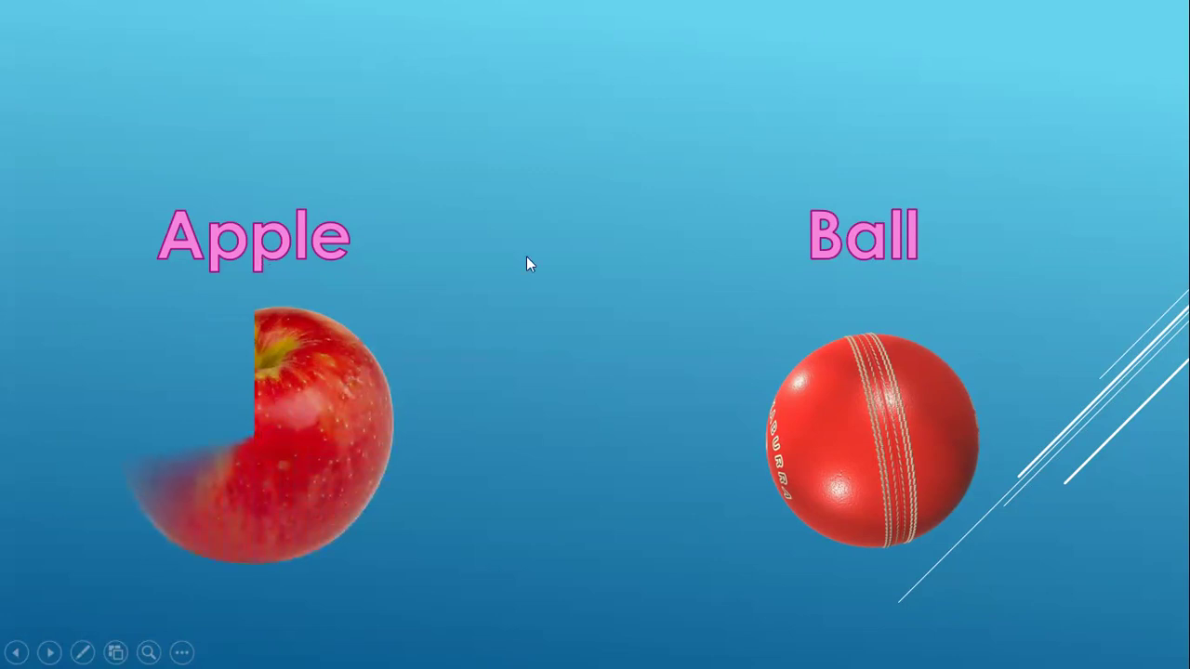
left_click(871, 262)
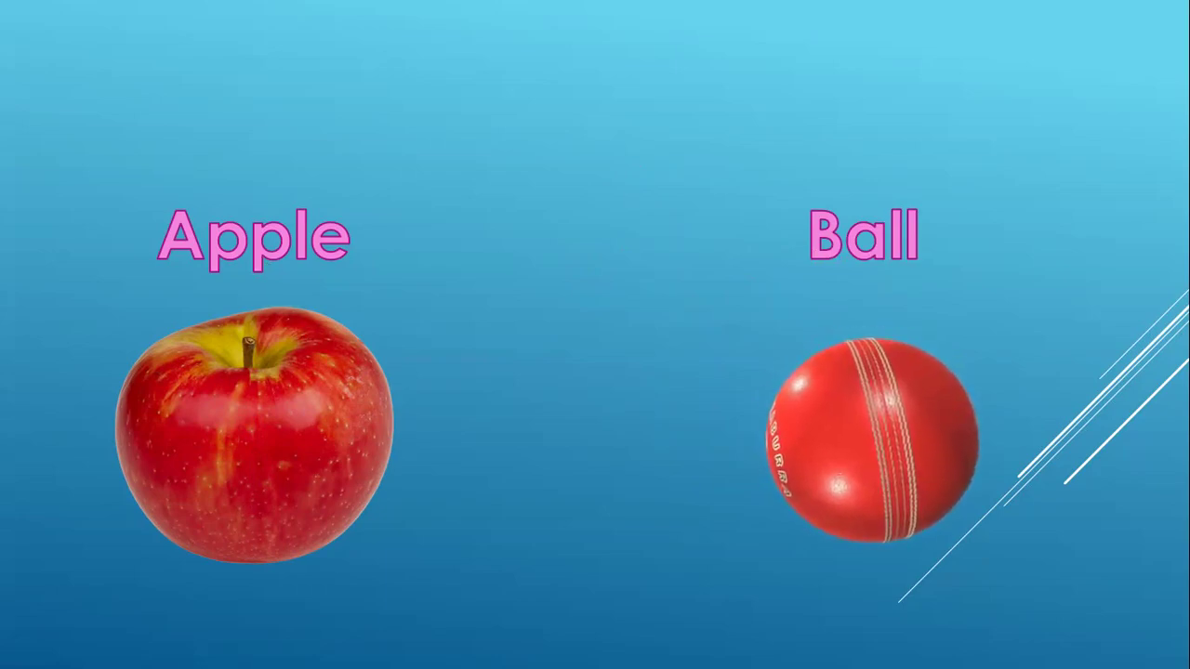
key("Escape")
left_click(402, 421)
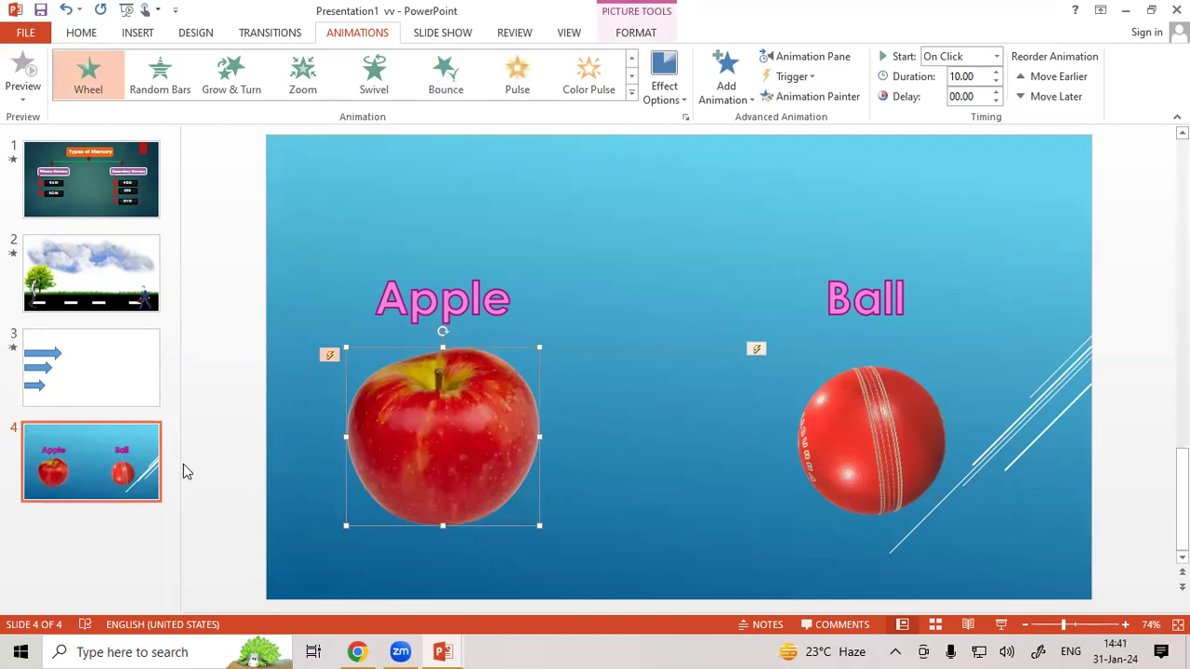
Step: Add a fifth slide and place pink WordArt 'Cat' at its upper left
left_click(149, 514)
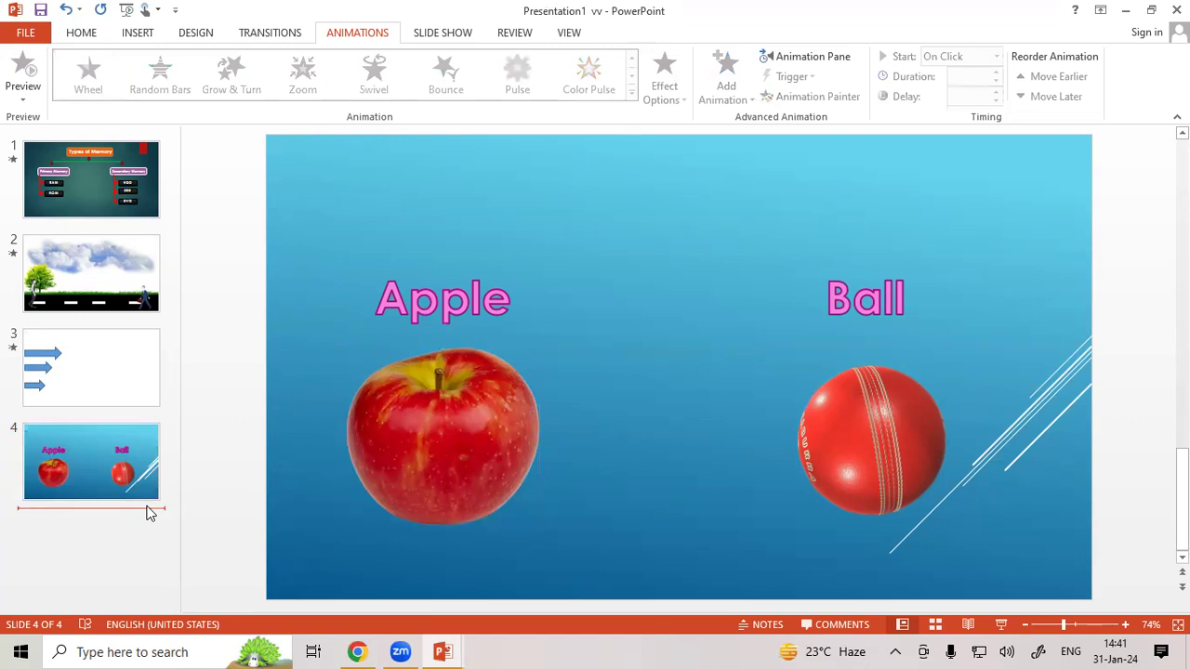
key("Return")
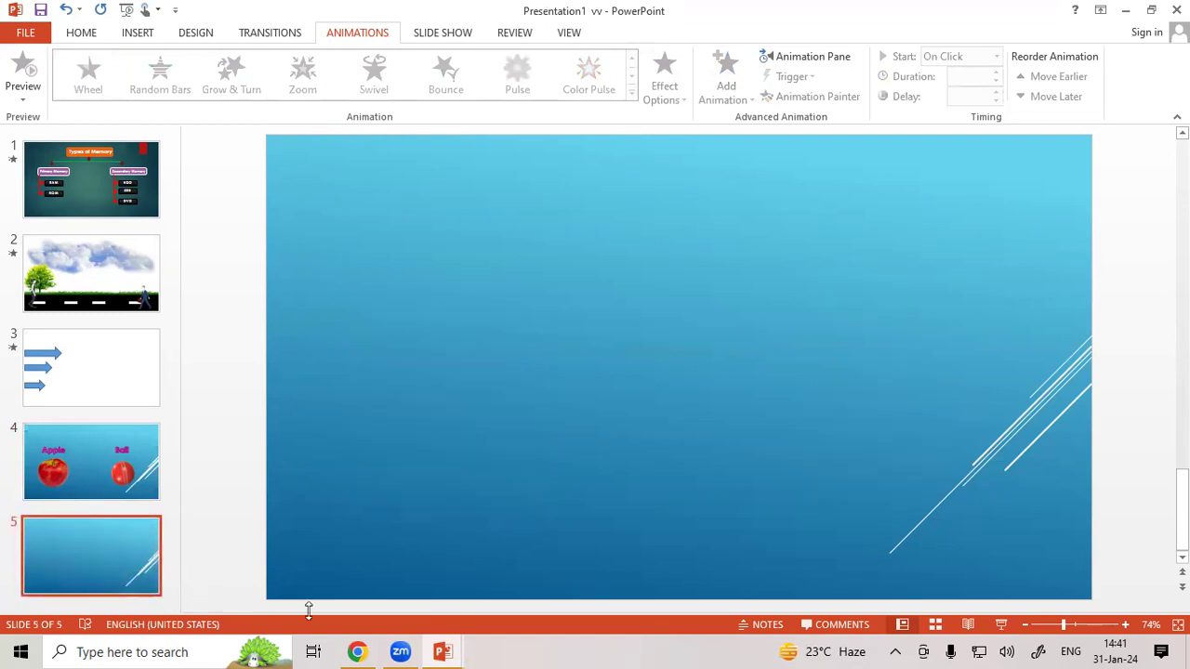
left_click(139, 33)
left_click(710, 89)
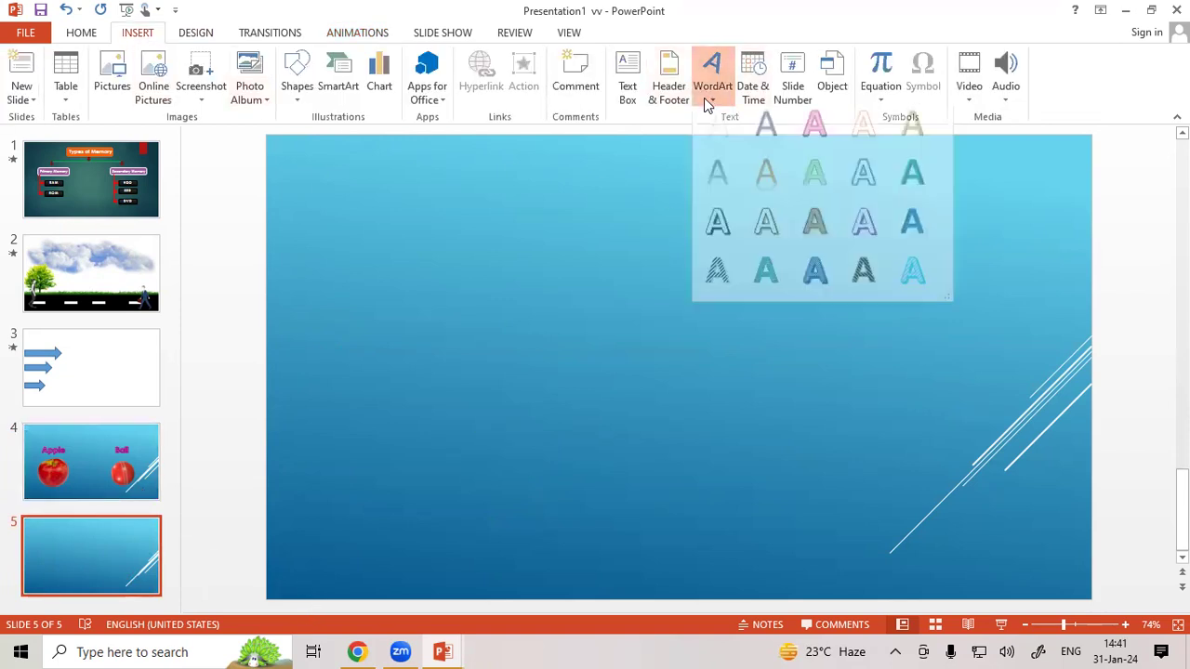
left_click(807, 144)
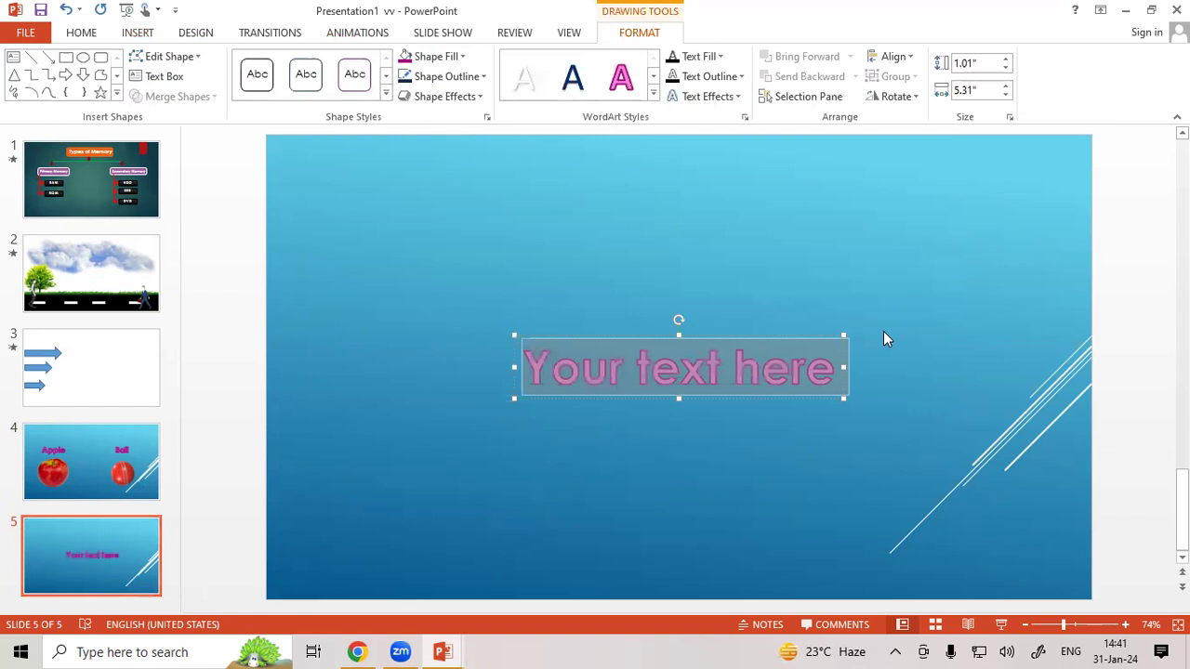
type("Cat")
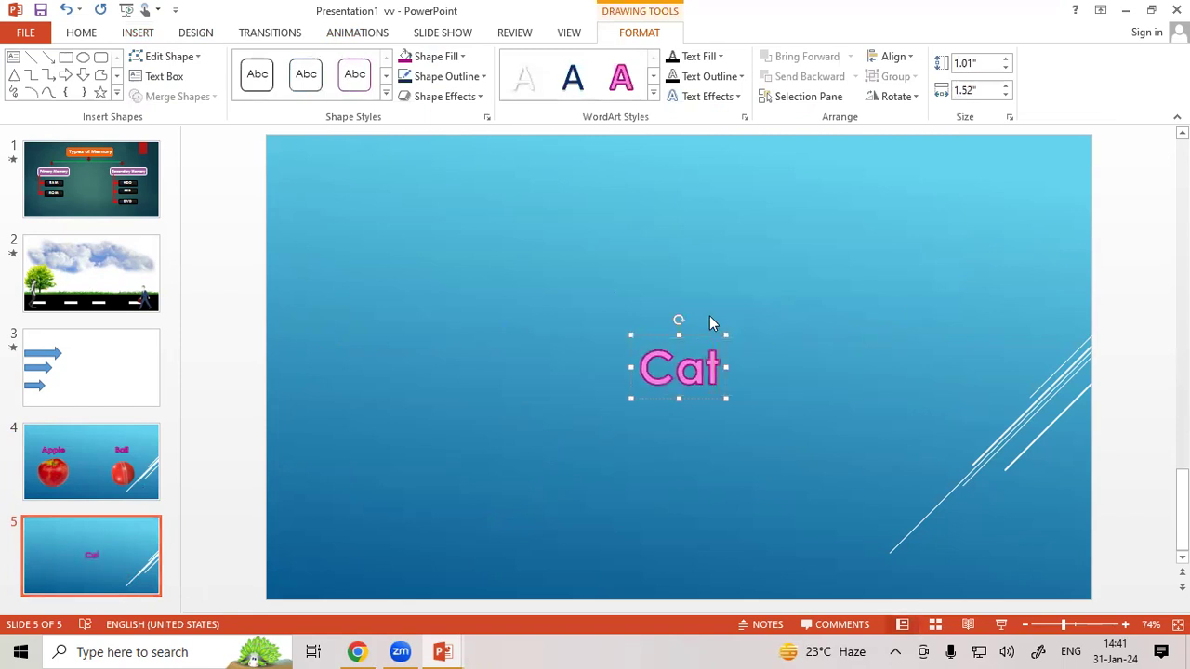
left_click_drag(701, 335, 451, 236)
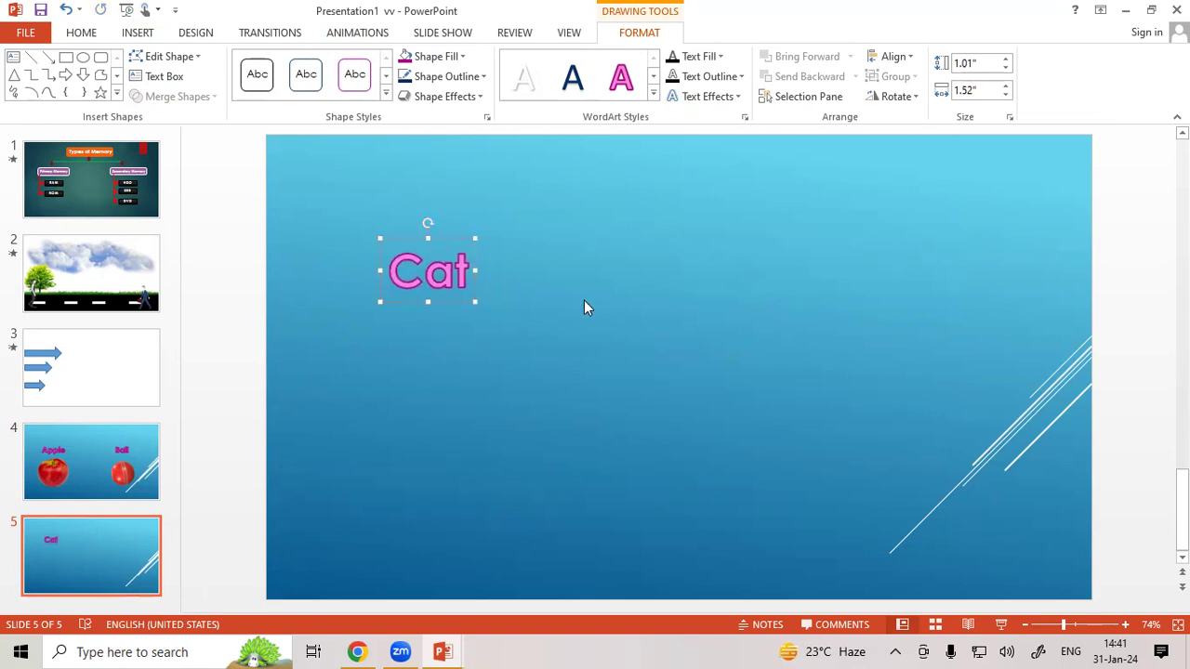
left_click(394, 154)
Step: Add pink WordArt 'Dog' at the upper right, level with Cat
left_click(137, 32)
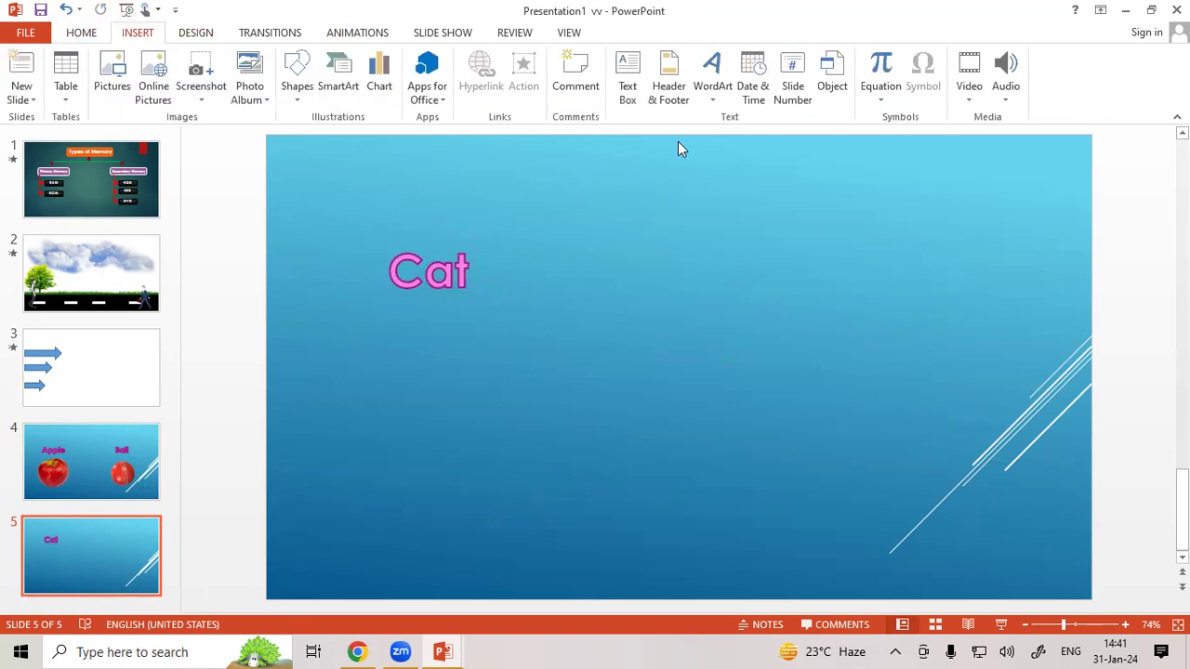
left_click(716, 101)
left_click(810, 137)
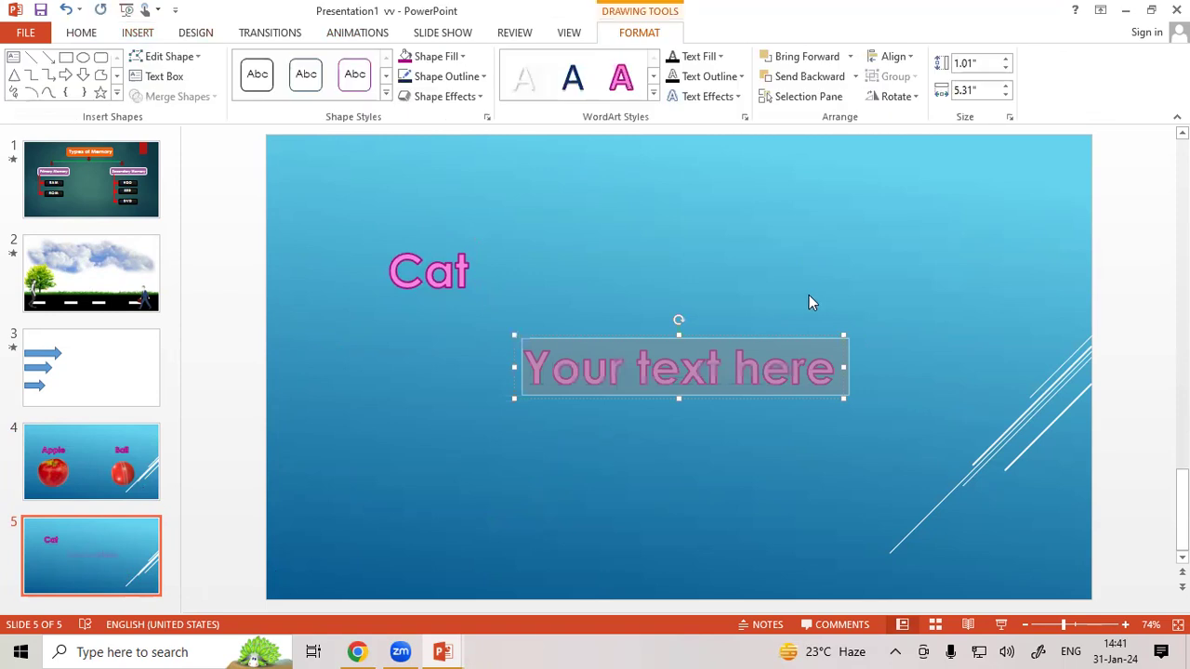
type("Dog")
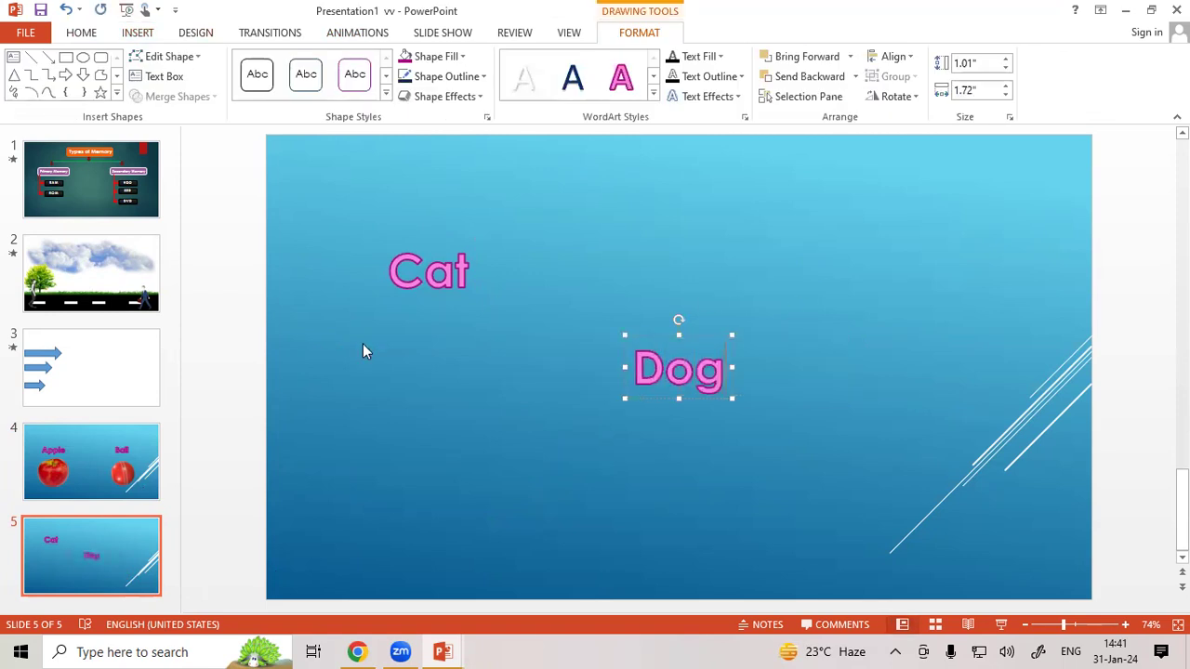
left_click_drag(710, 335, 911, 240)
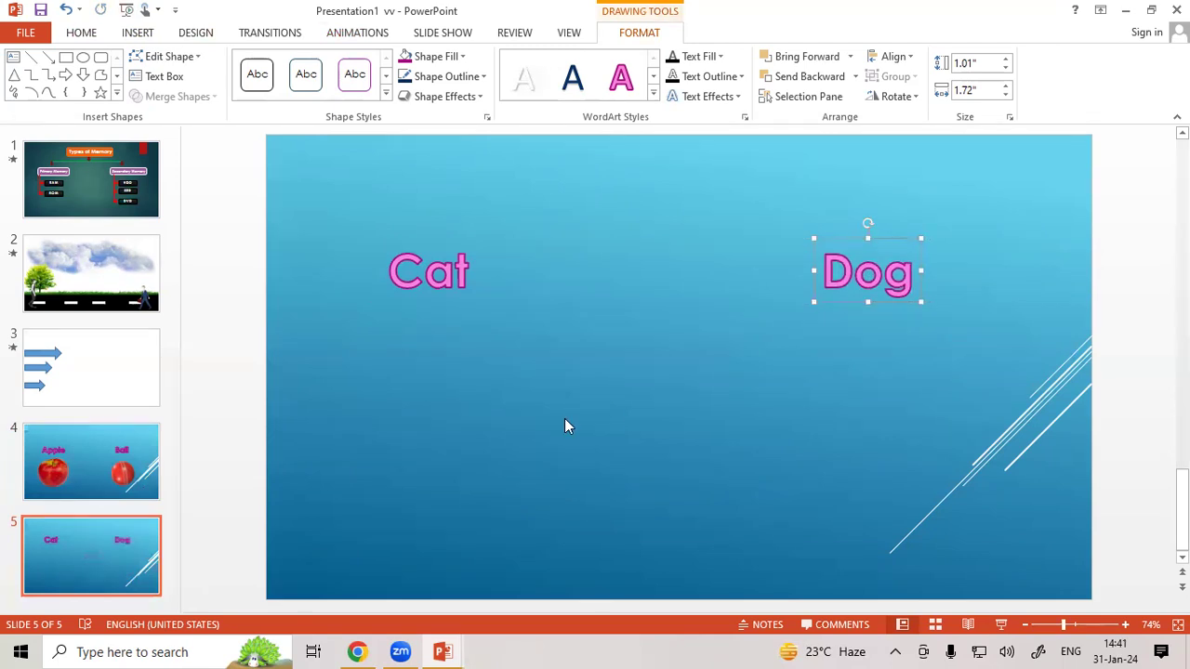
left_click(233, 237)
left_click(138, 32)
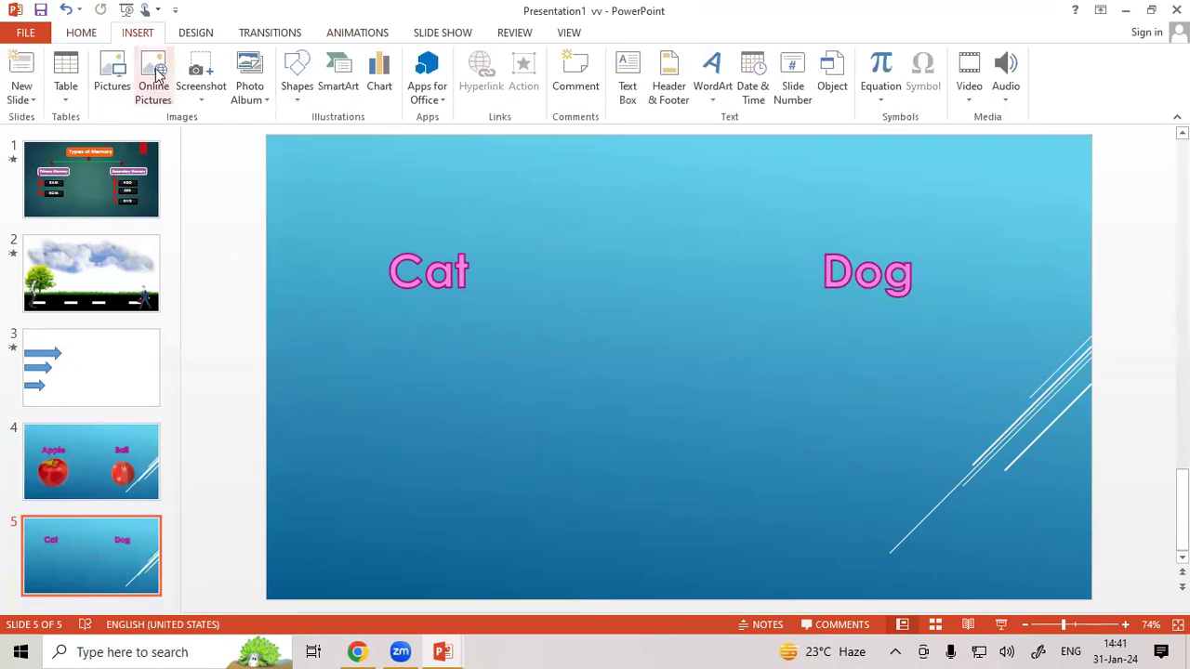
Step: Search online pictures for Cat and try inserting the white cat image, which fails to download
left_click(154, 73)
left_click(678, 228)
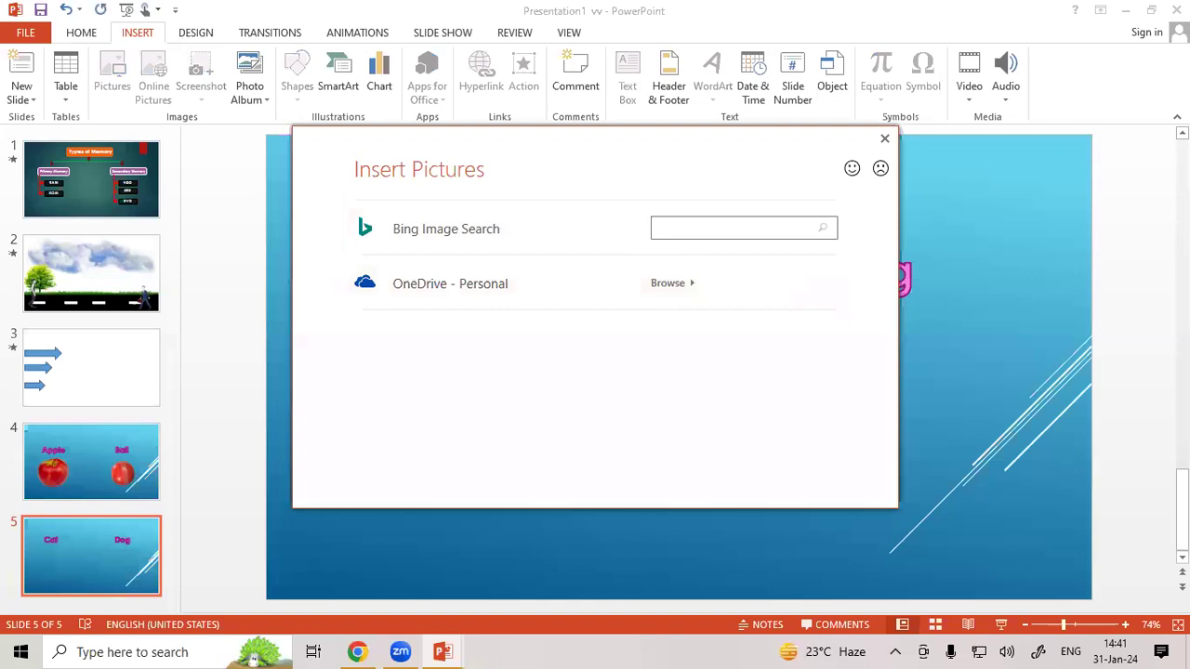
type("Cat")
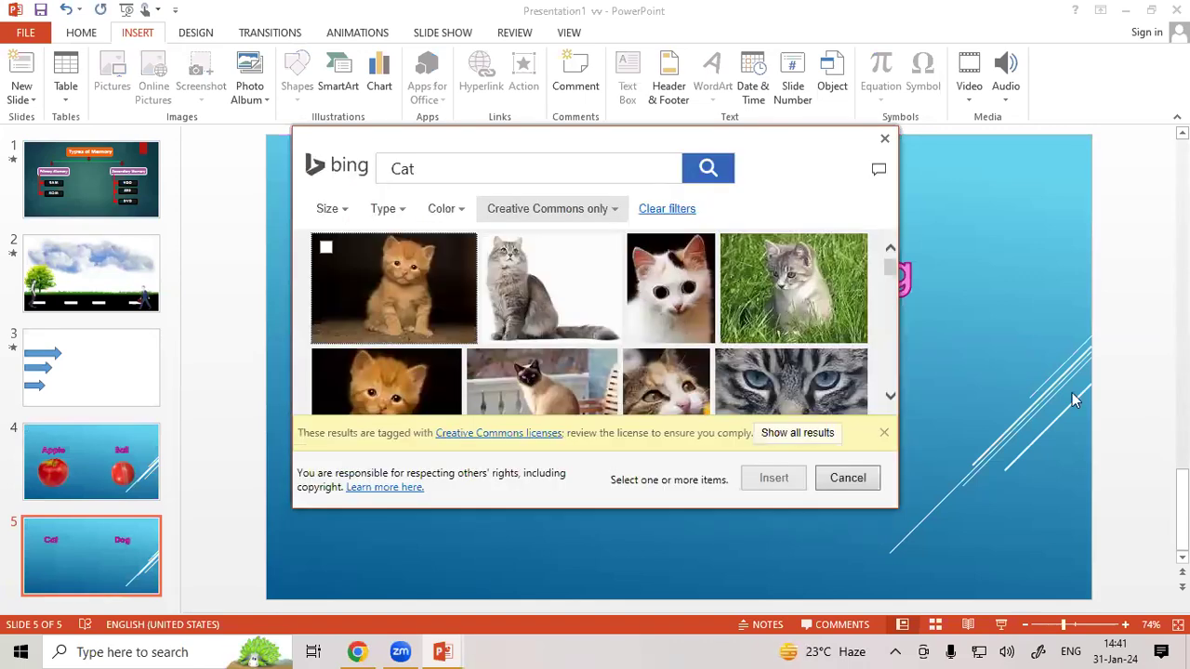
scroll(837, 344, "down", 2)
scroll(795, 369, "down", 1)
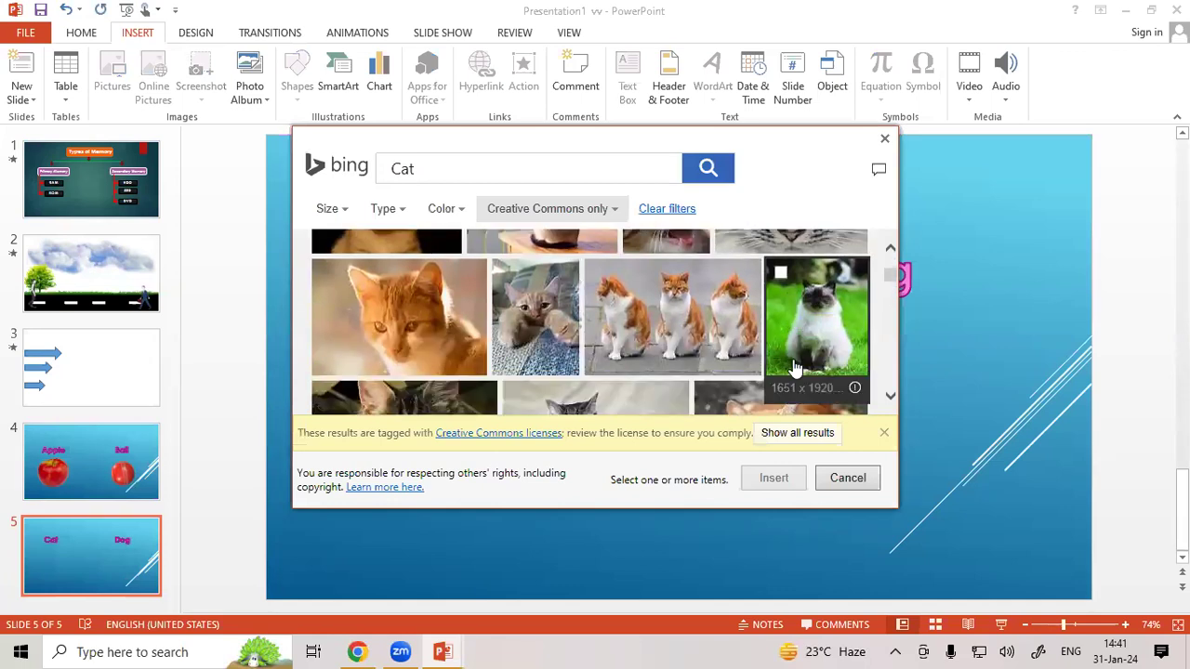
scroll(427, 321, "down", 1)
left_click(431, 309)
left_click(430, 308)
scroll(573, 348, "down", 1)
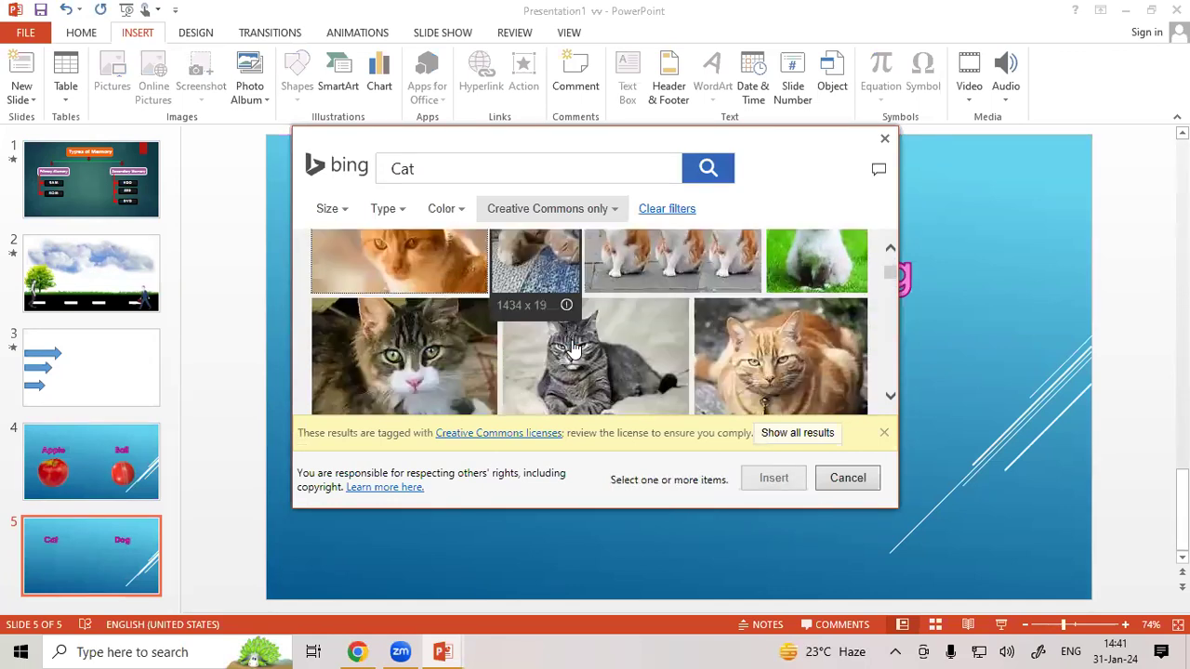
scroll(574, 349, "down", 1)
scroll(568, 346, "down", 5)
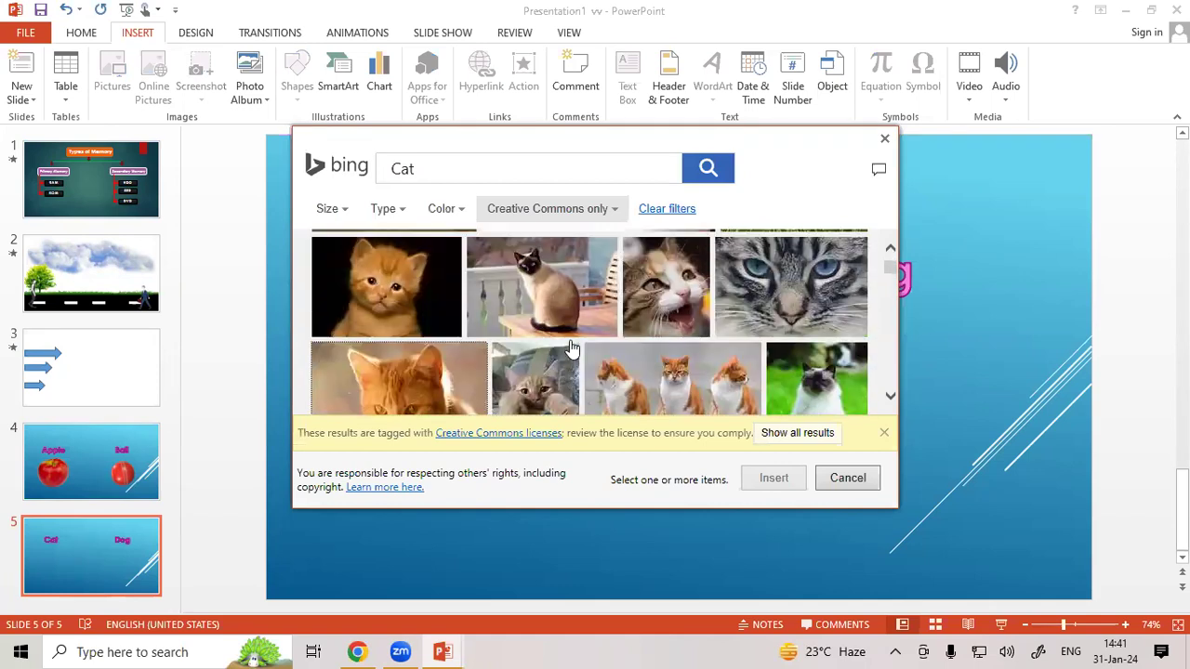
scroll(576, 345, "up", 1)
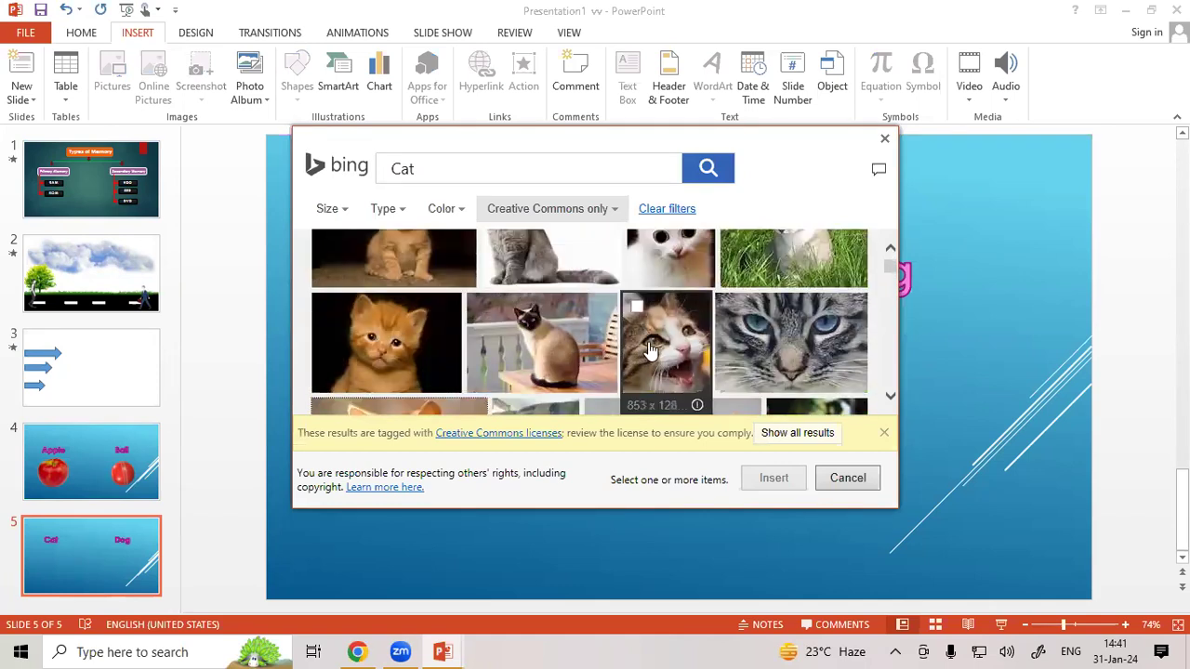
scroll(650, 350, "up", 1)
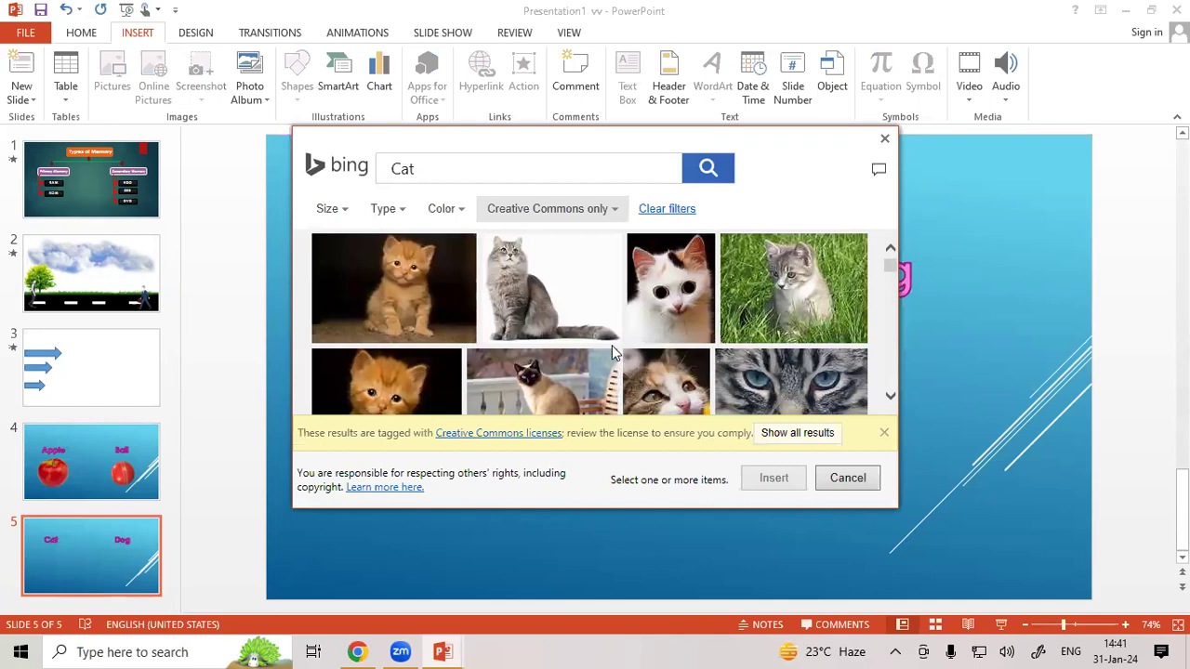
left_click(690, 279)
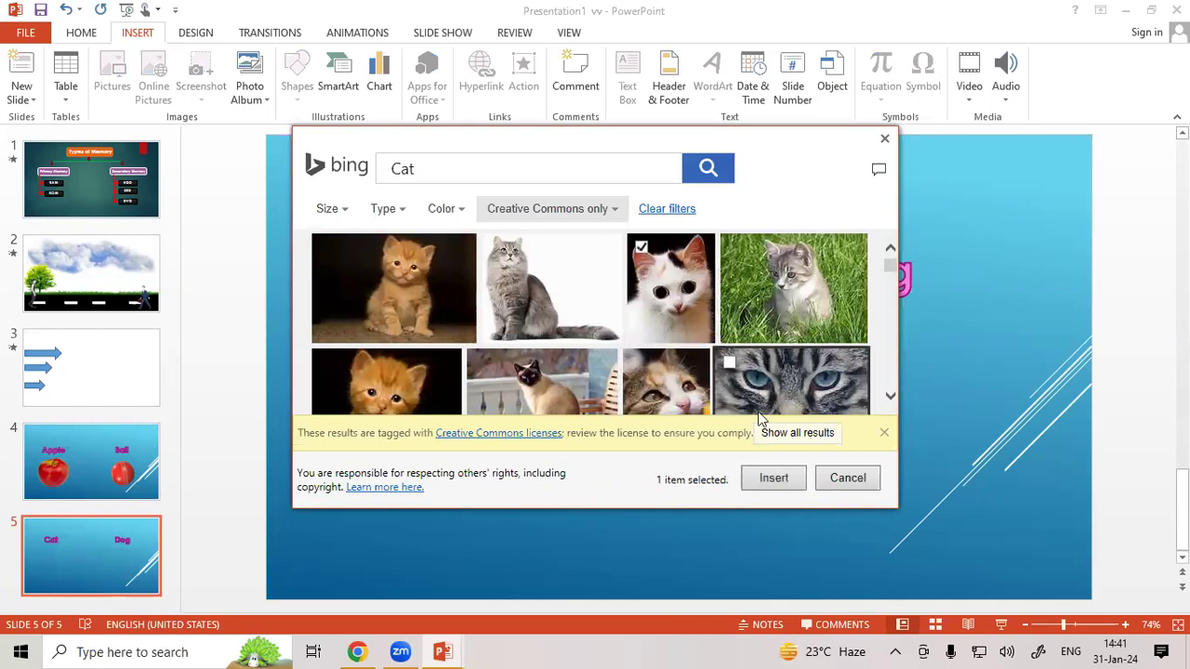
left_click(769, 478)
left_click(638, 374)
Step: Pick a kitten photo further down the results and insert it
scroll(732, 354, "down", 2)
scroll(732, 355, "down", 2)
scroll(732, 356, "down", 2)
scroll(732, 357, "down", 2)
scroll(731, 358, "down", 1)
scroll(730, 357, "down", 2)
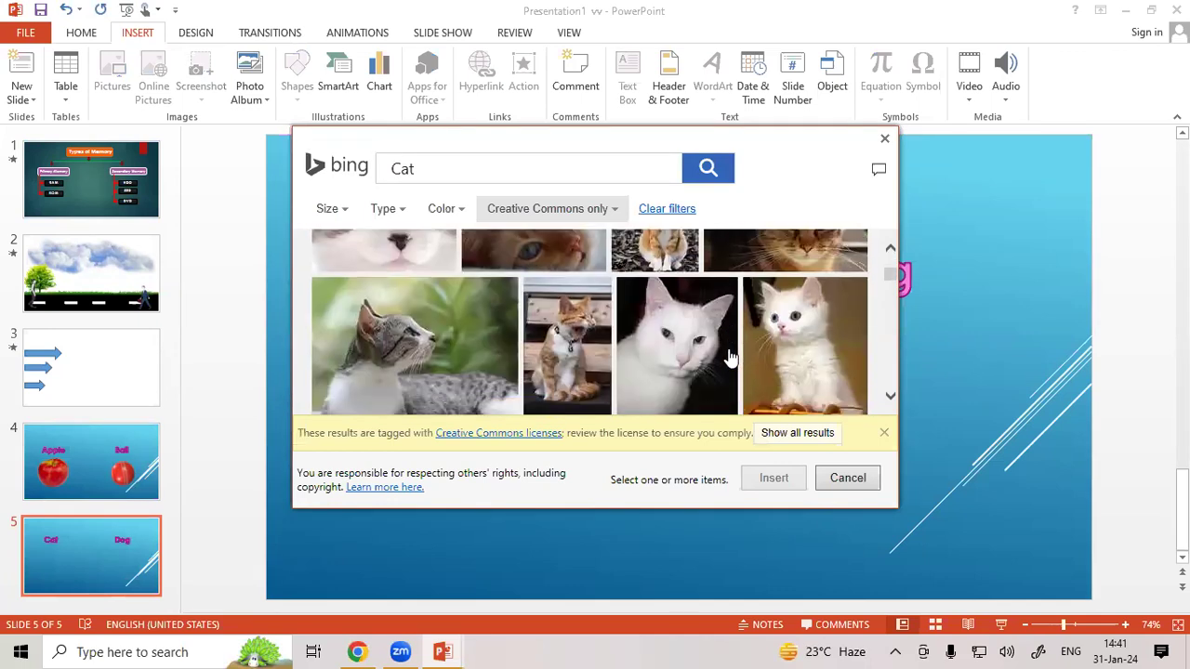
scroll(732, 357, "down", 1)
left_click(476, 323)
left_click(772, 479)
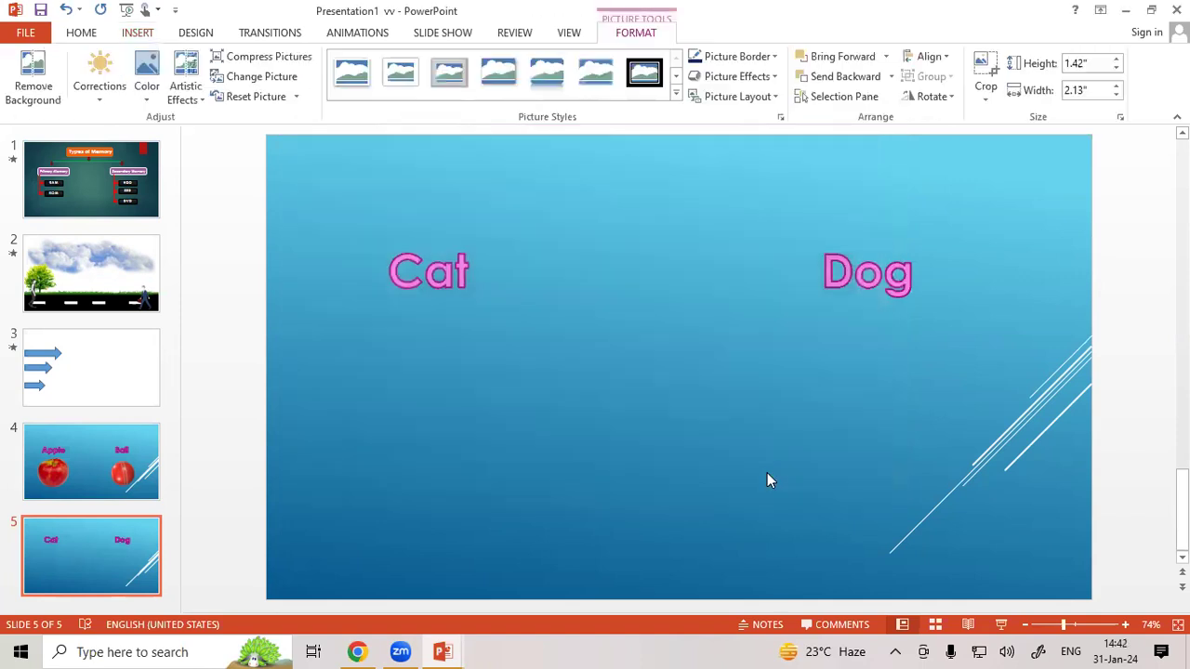
Step: Move the cat photo just under Cat and enlarge it to 4.72" x 3.15"
left_click_drag(667, 363, 417, 374)
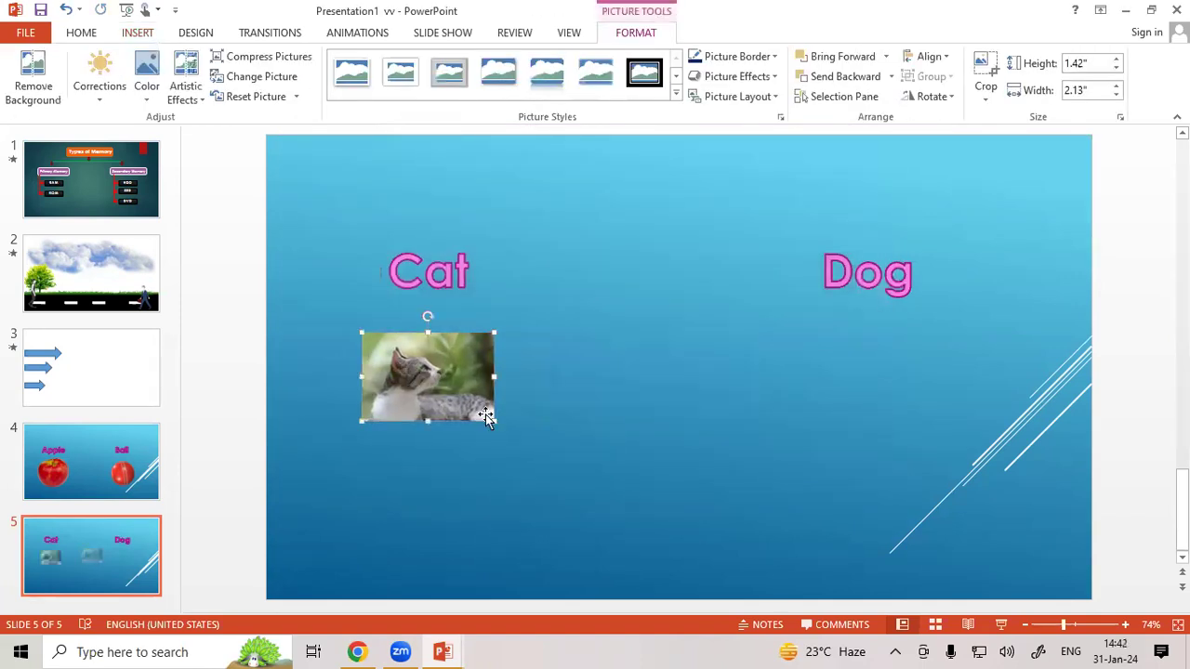
left_click_drag(494, 420, 654, 527)
left_click_drag(575, 487, 542, 455)
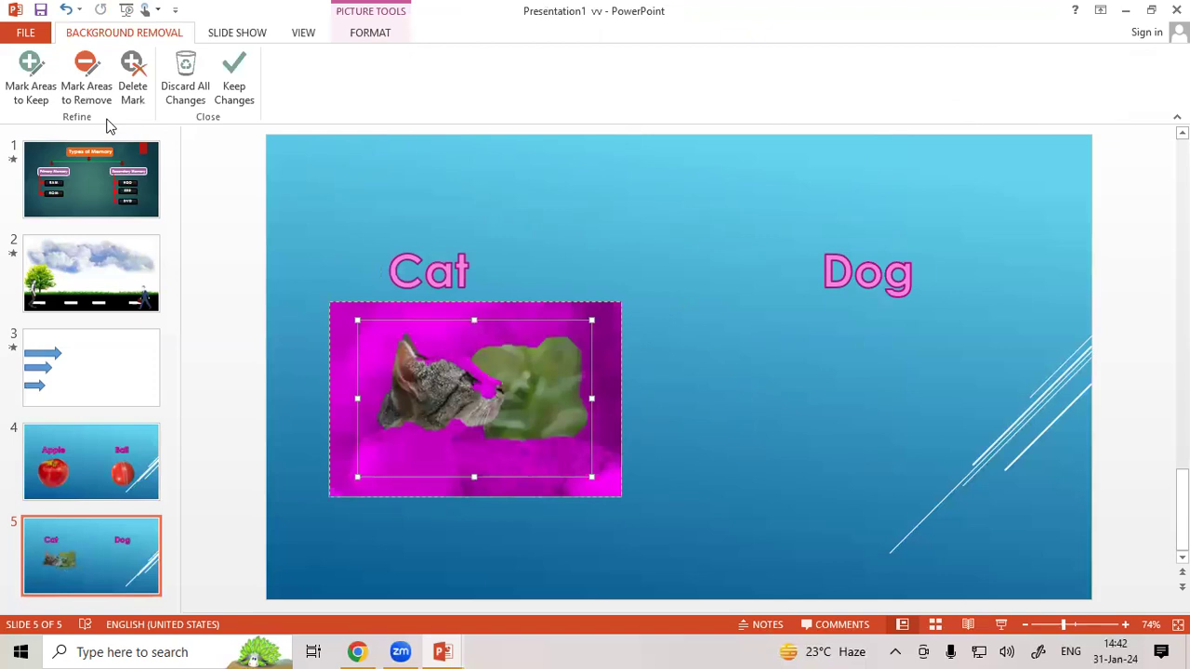
left_click_drag(473, 477, 473, 497)
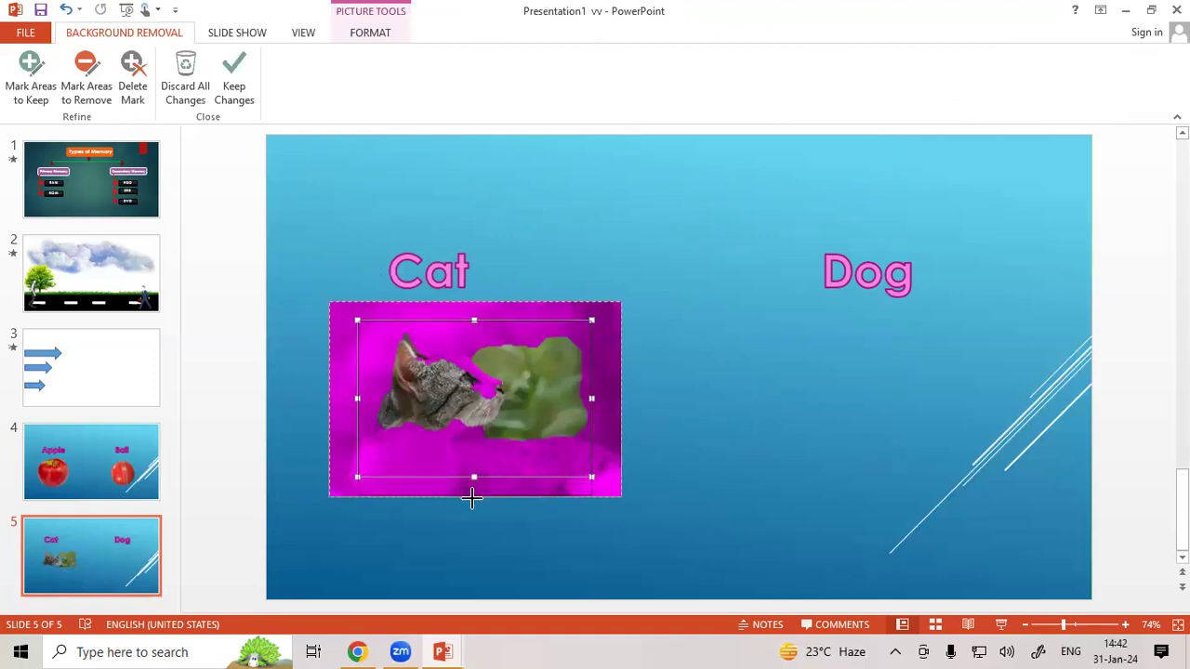
left_click_drag(469, 297, 473, 301)
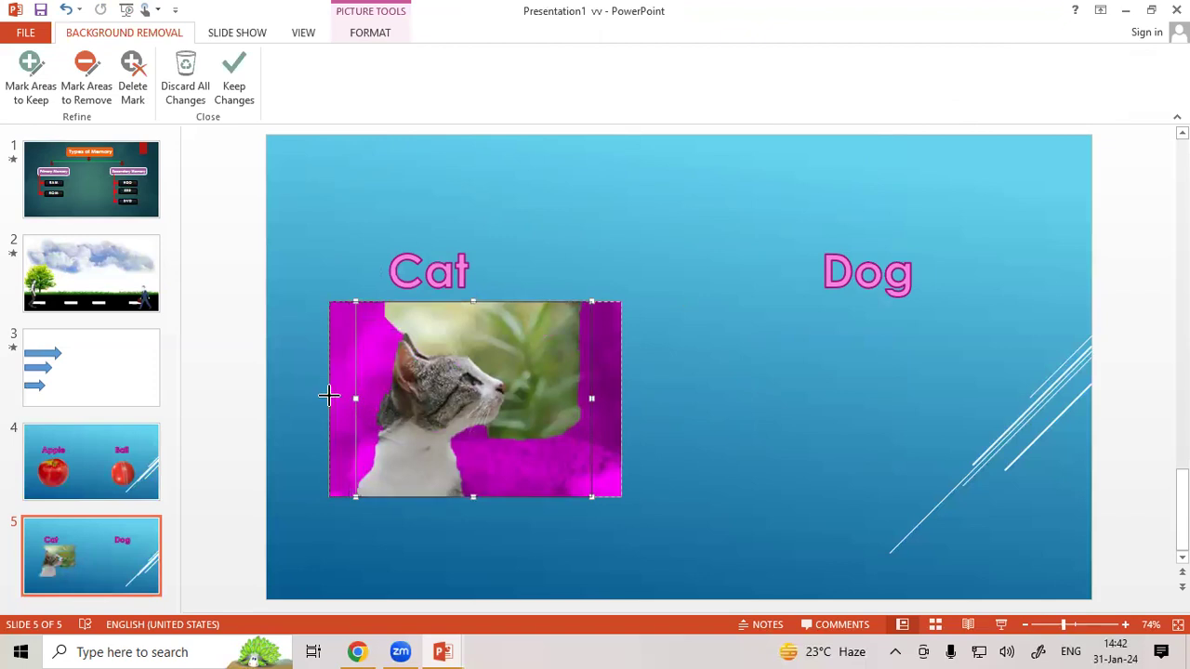
left_click_drag(348, 398, 329, 397)
left_click_drag(591, 400, 621, 400)
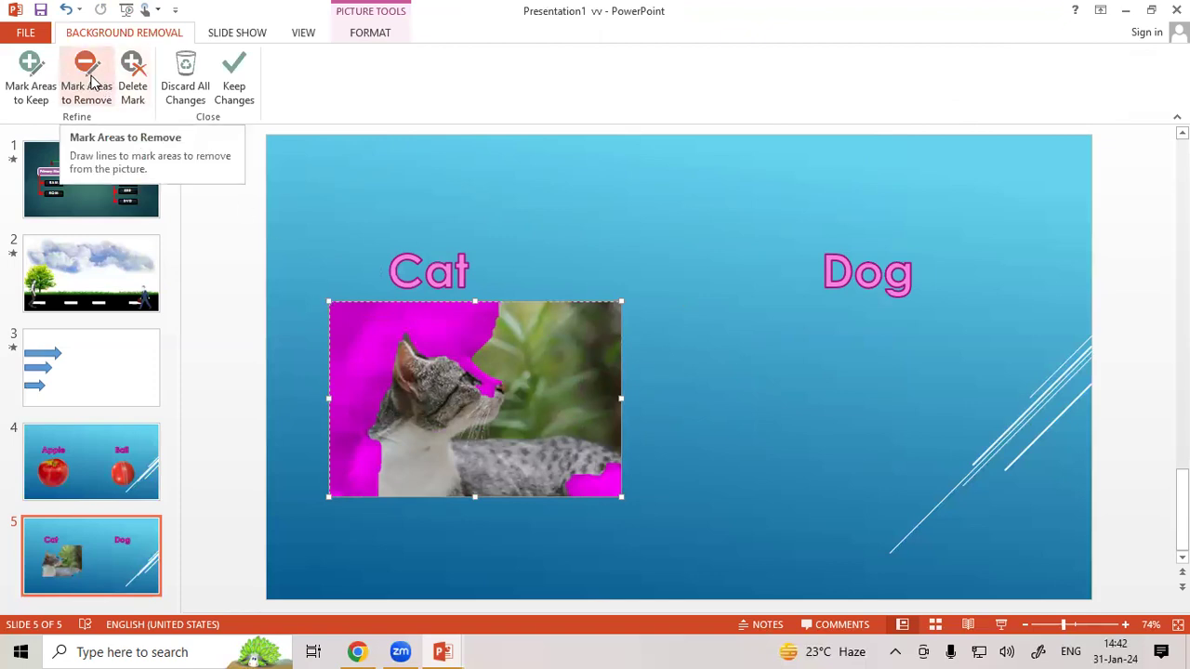
left_click(86, 76)
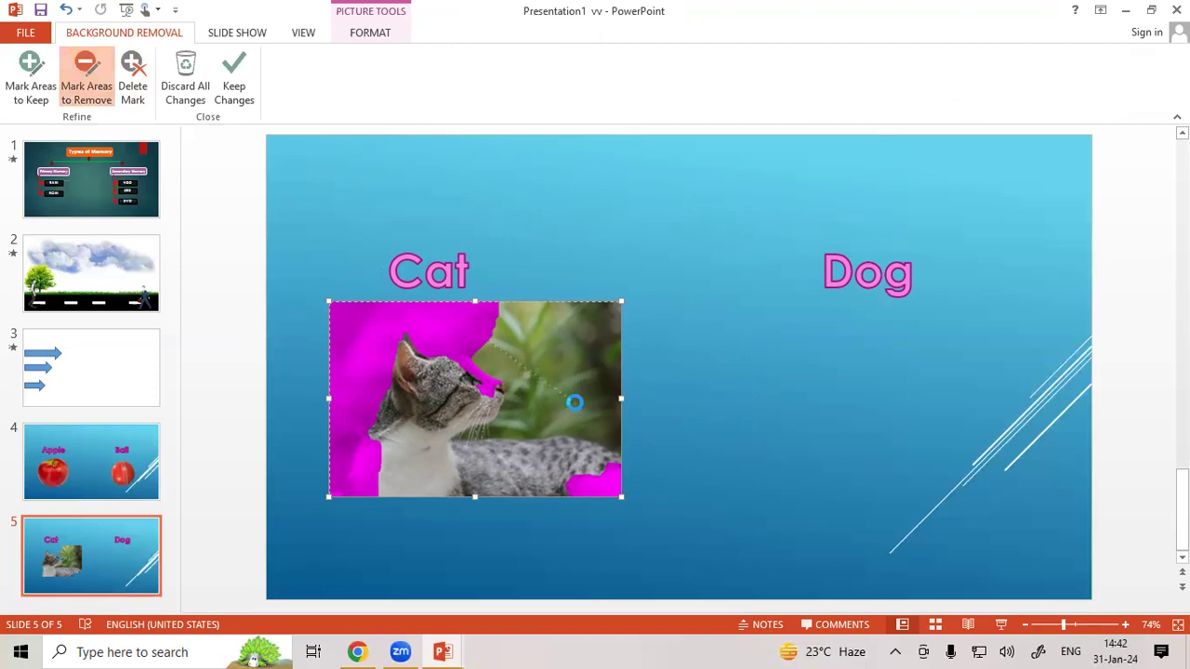
left_click_drag(490, 343, 576, 397)
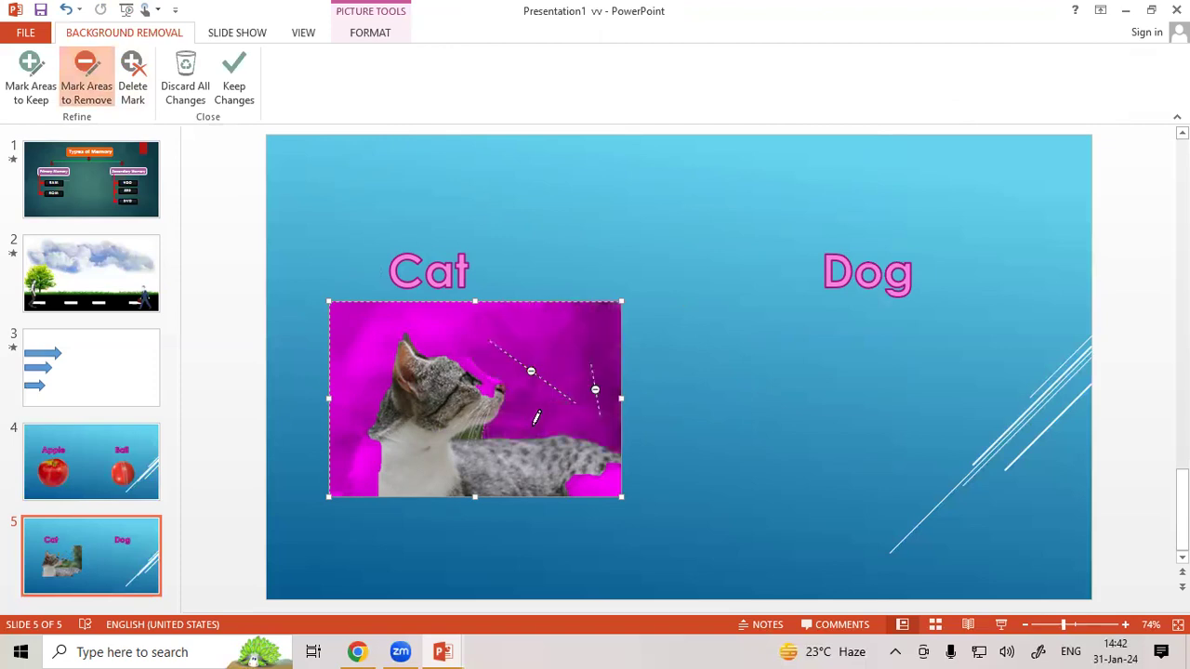
left_click(474, 434)
left_click(31, 72)
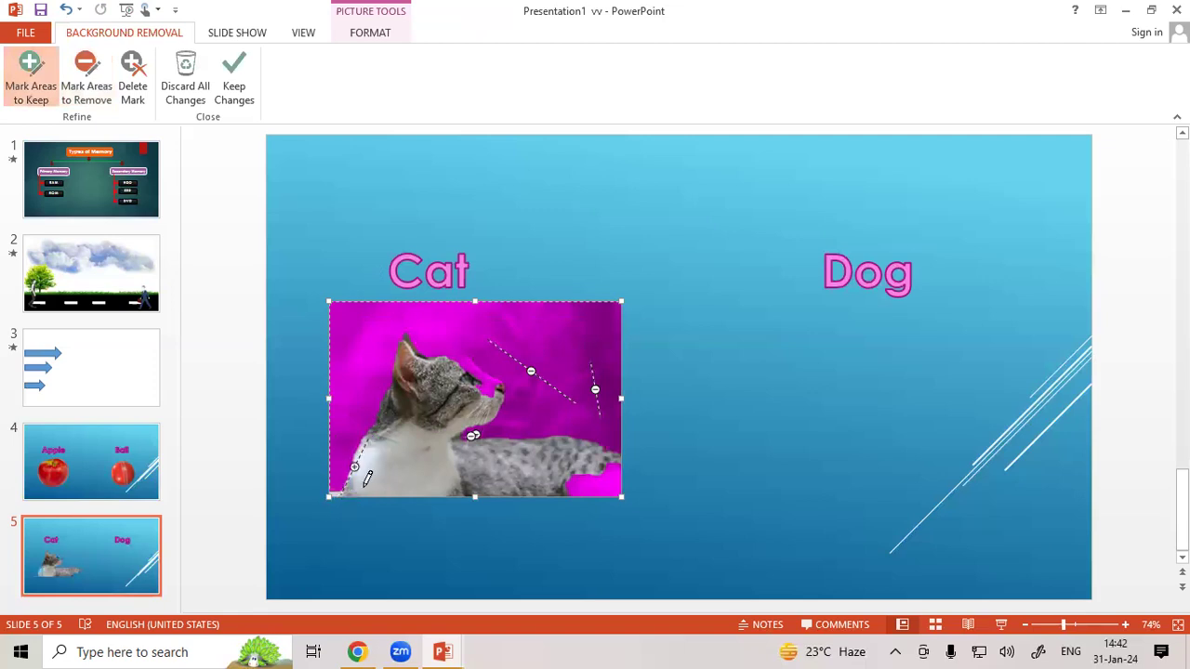
left_click(372, 427)
left_click(379, 396)
left_click(86, 79)
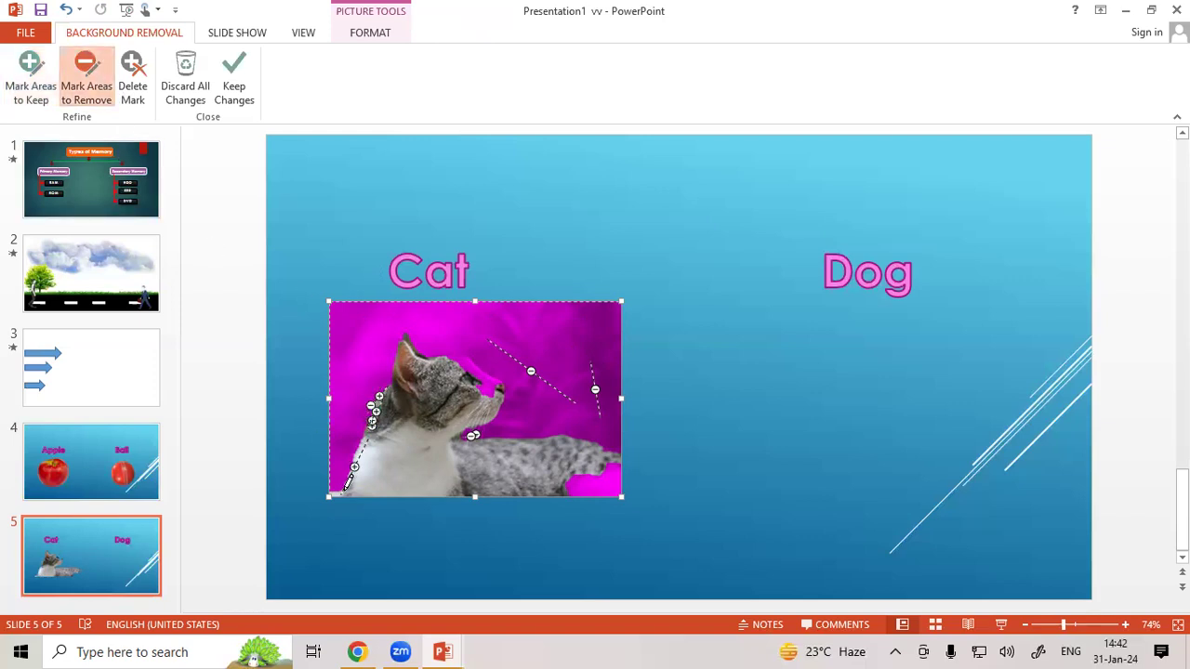
left_click(235, 74)
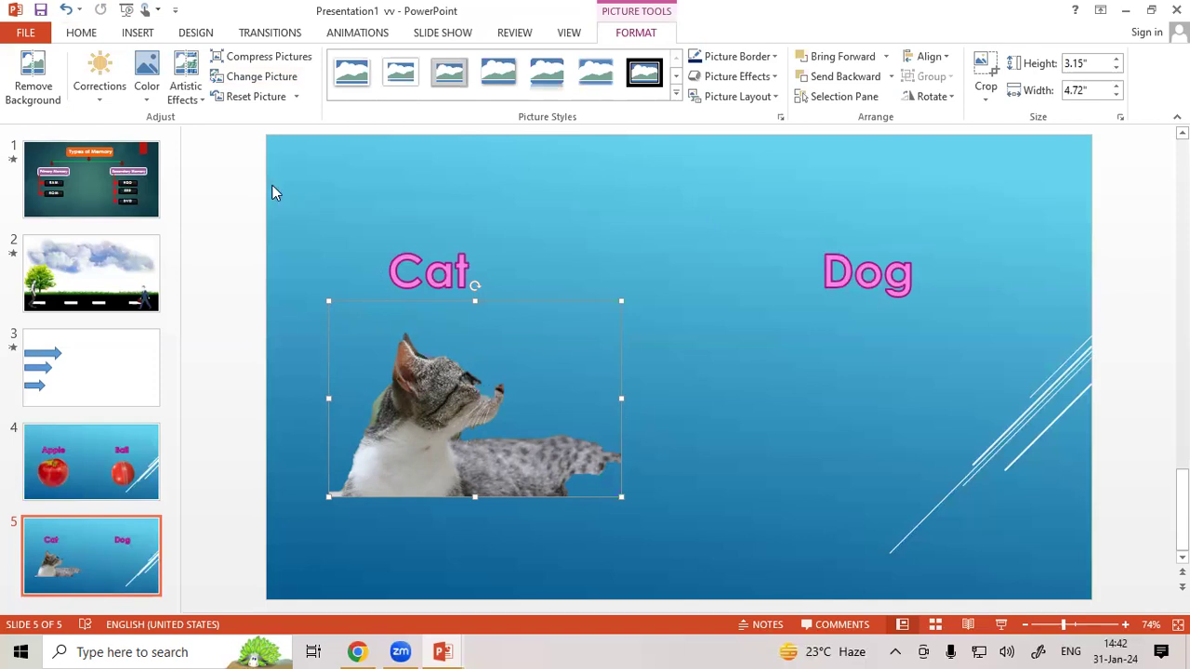
left_click(66, 9)
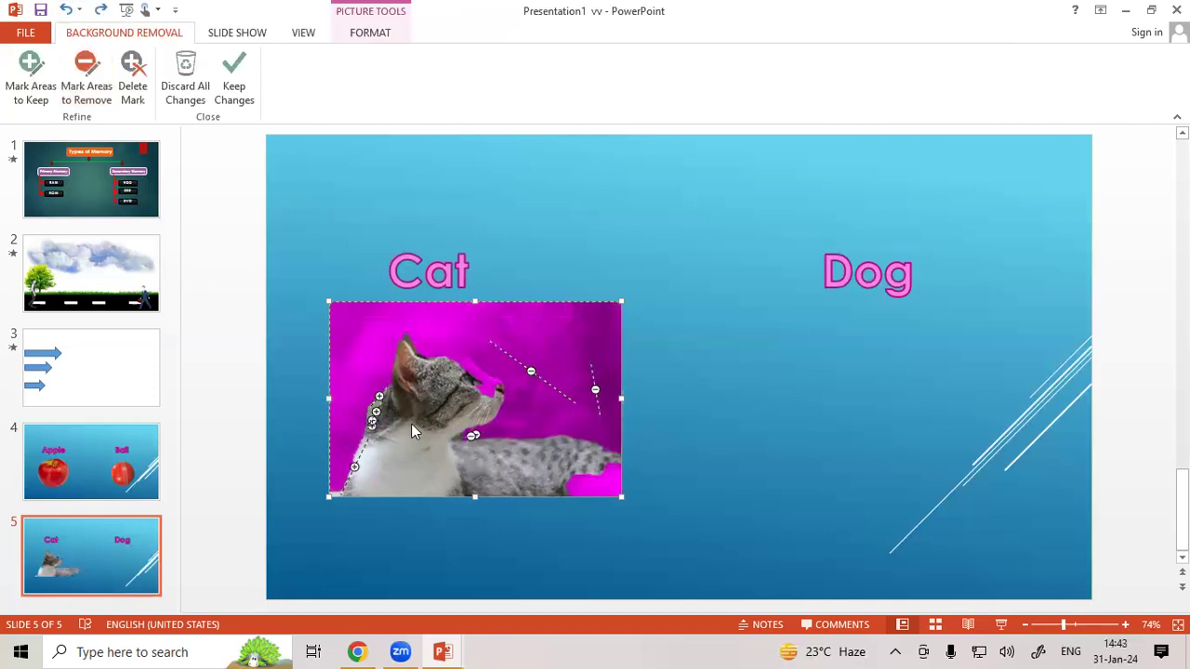
left_click(185, 93)
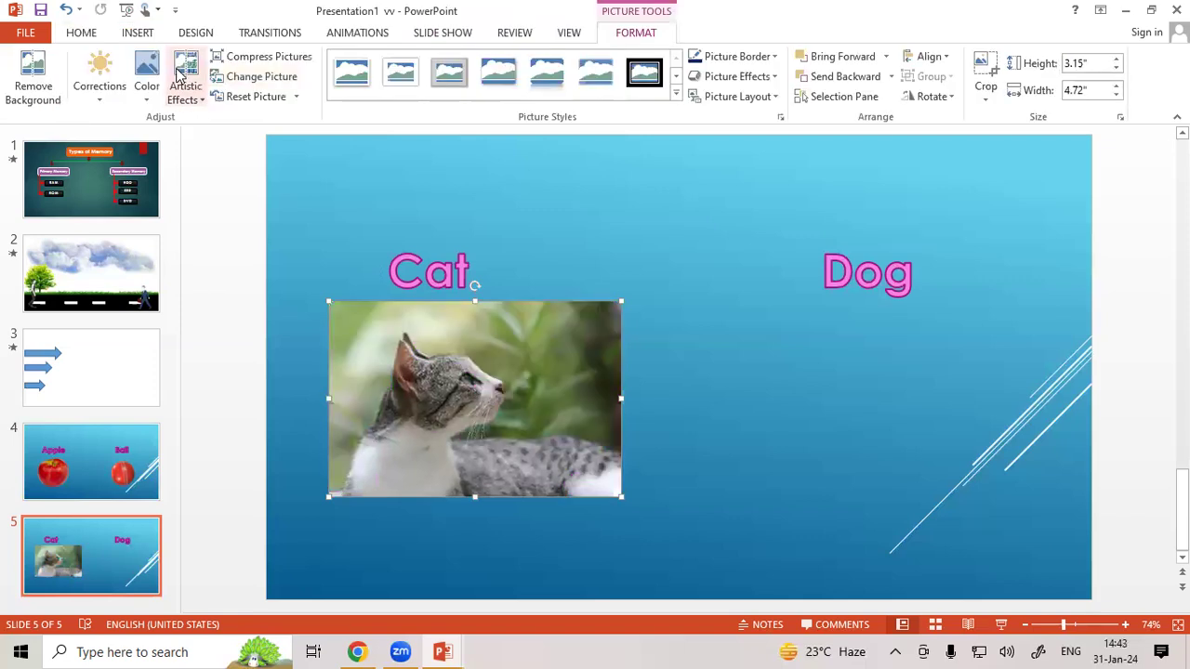
Step: Search online pictures for Dog and try the laptop dog and bulldog images, which fail to download
left_click(677, 400)
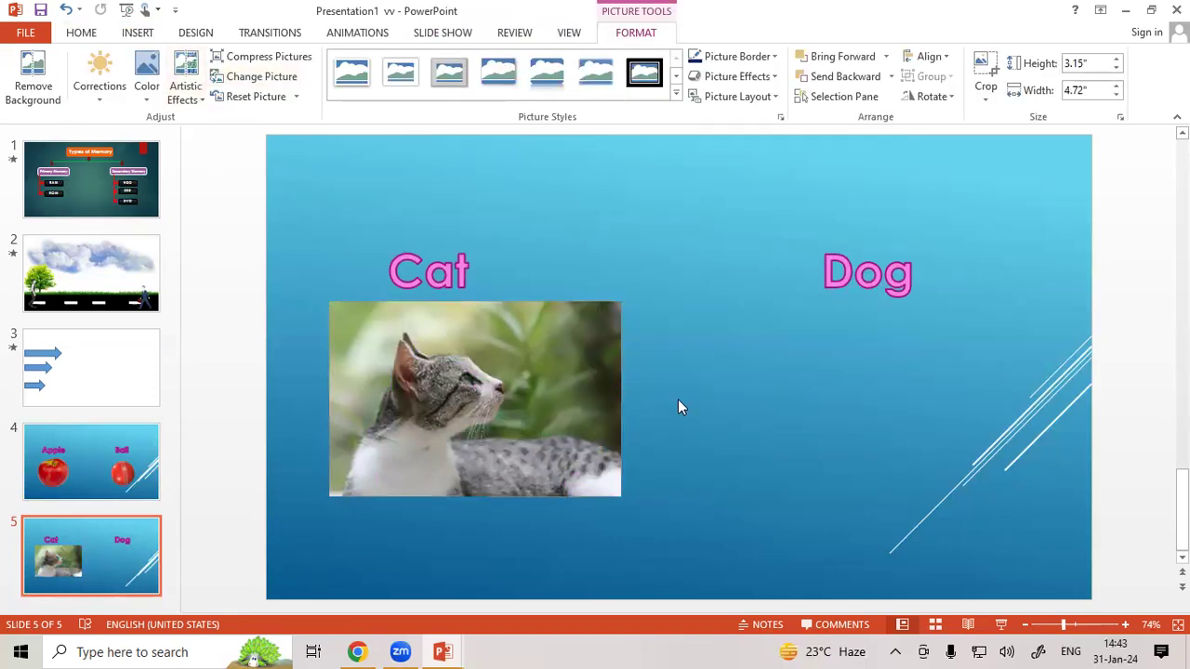
left_click(147, 34)
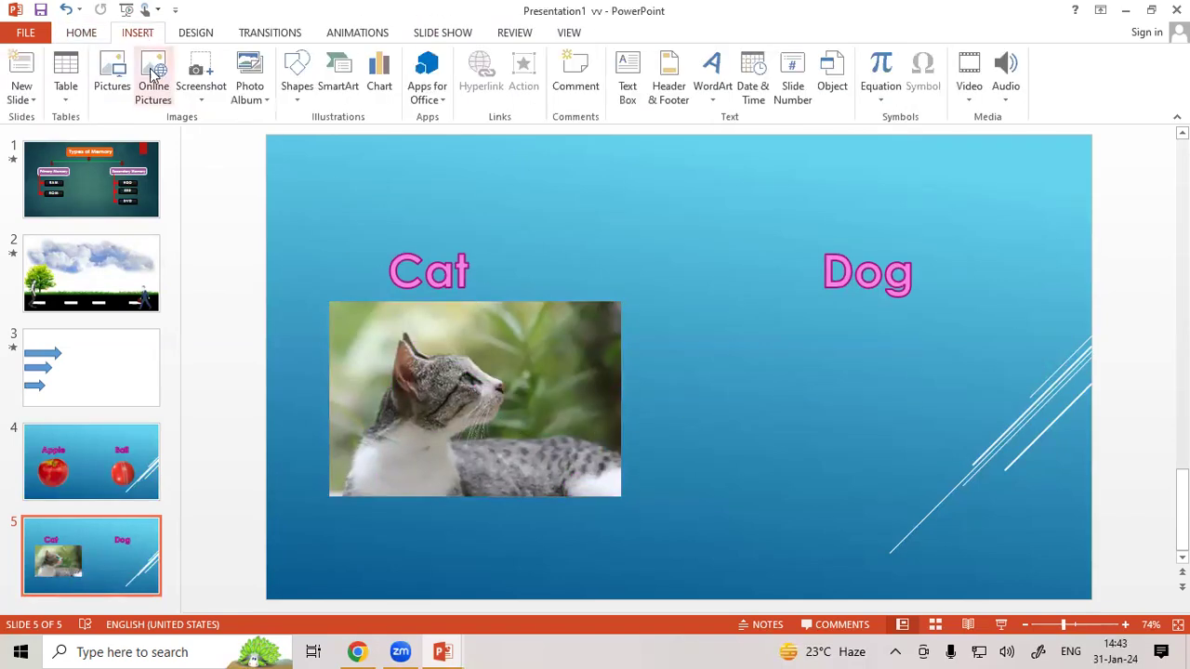
left_click(153, 73)
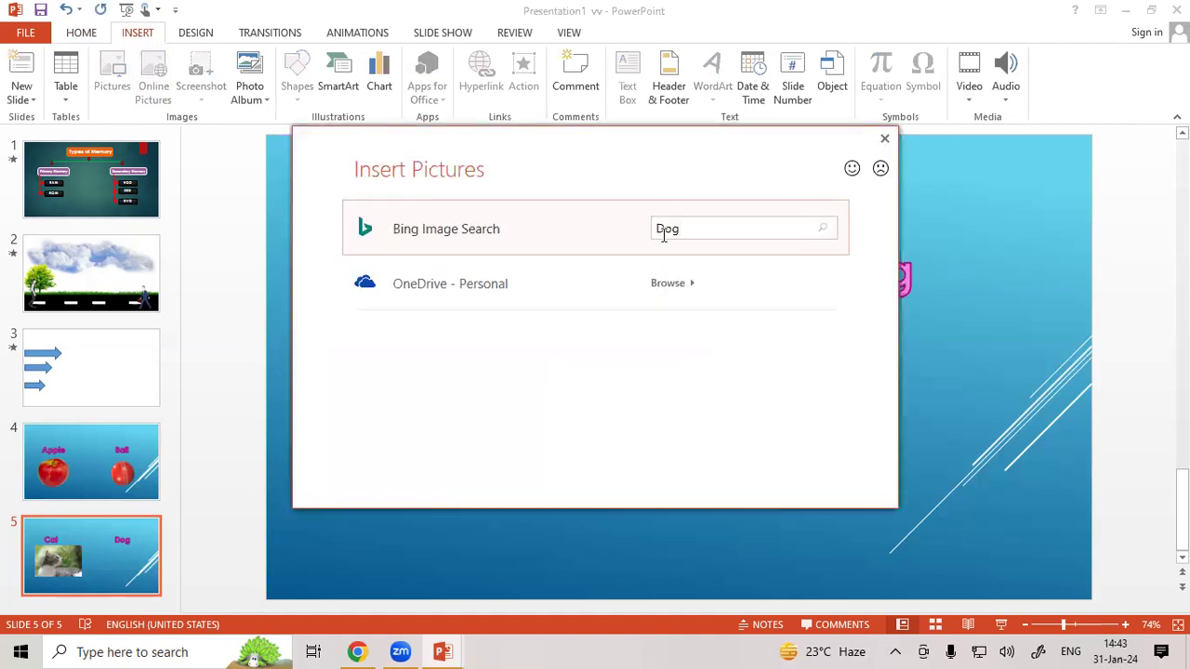
key("Return")
left_click(635, 267)
left_click(763, 478)
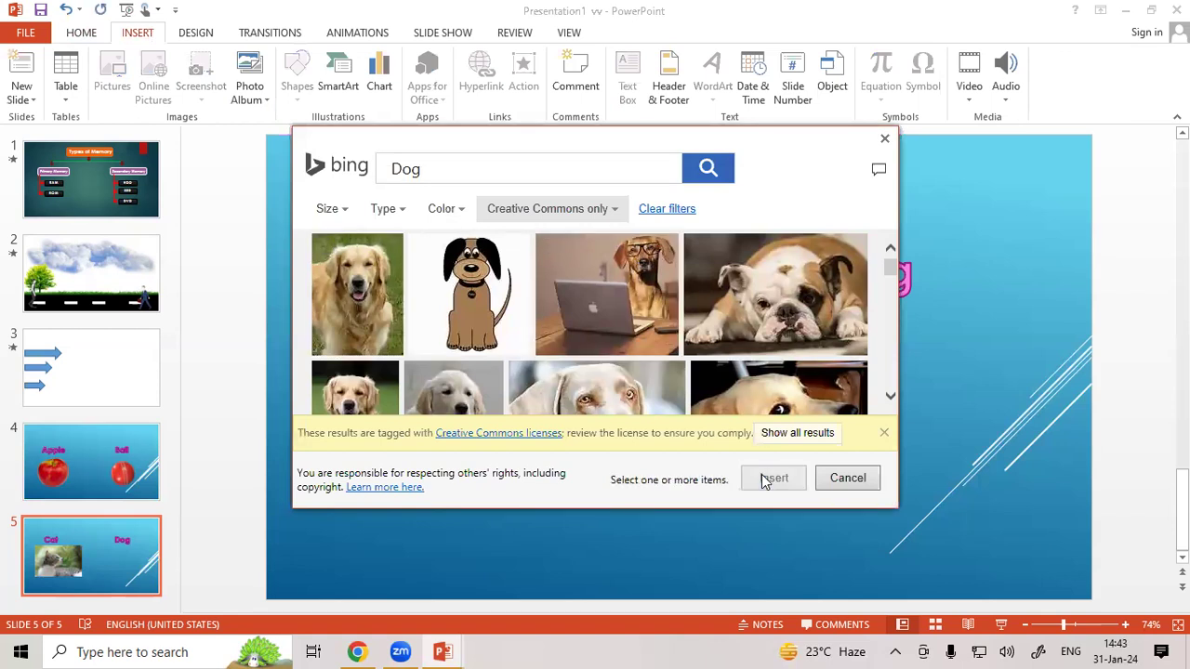
left_click(636, 377)
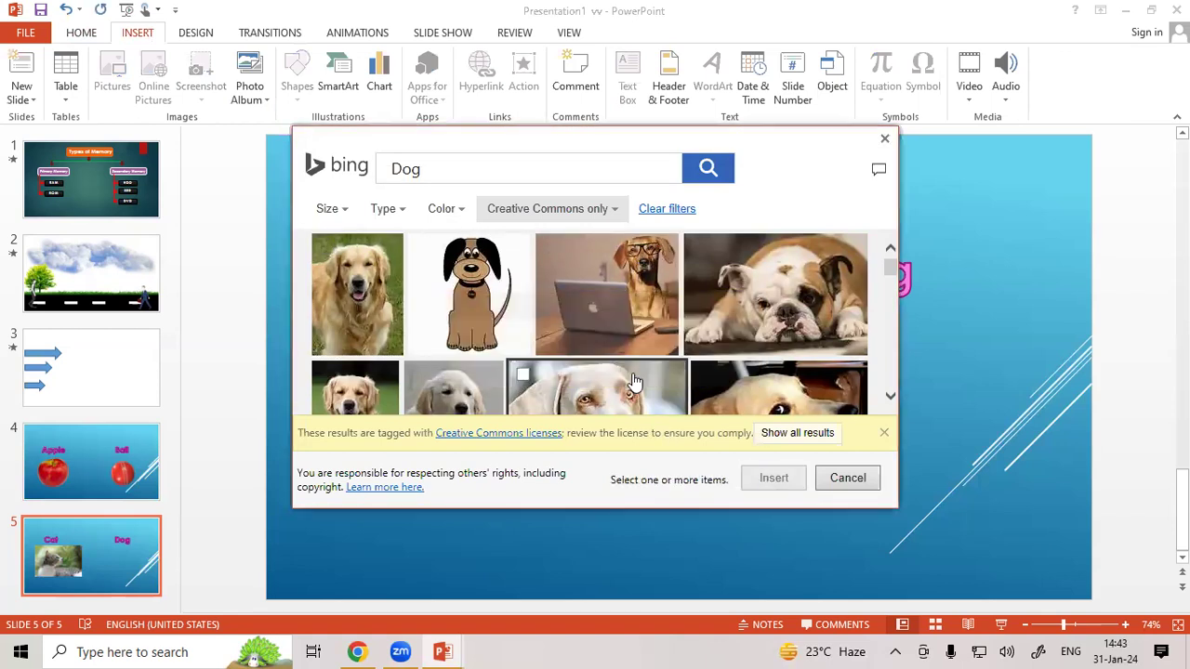
left_click(702, 312)
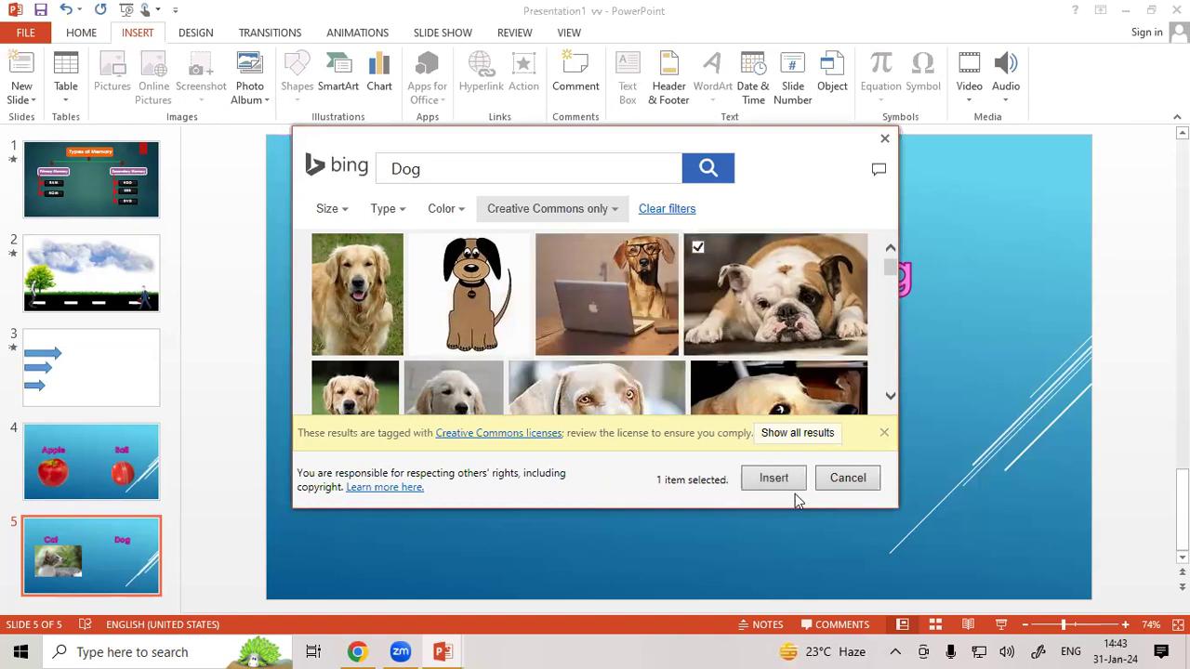
left_click(786, 479)
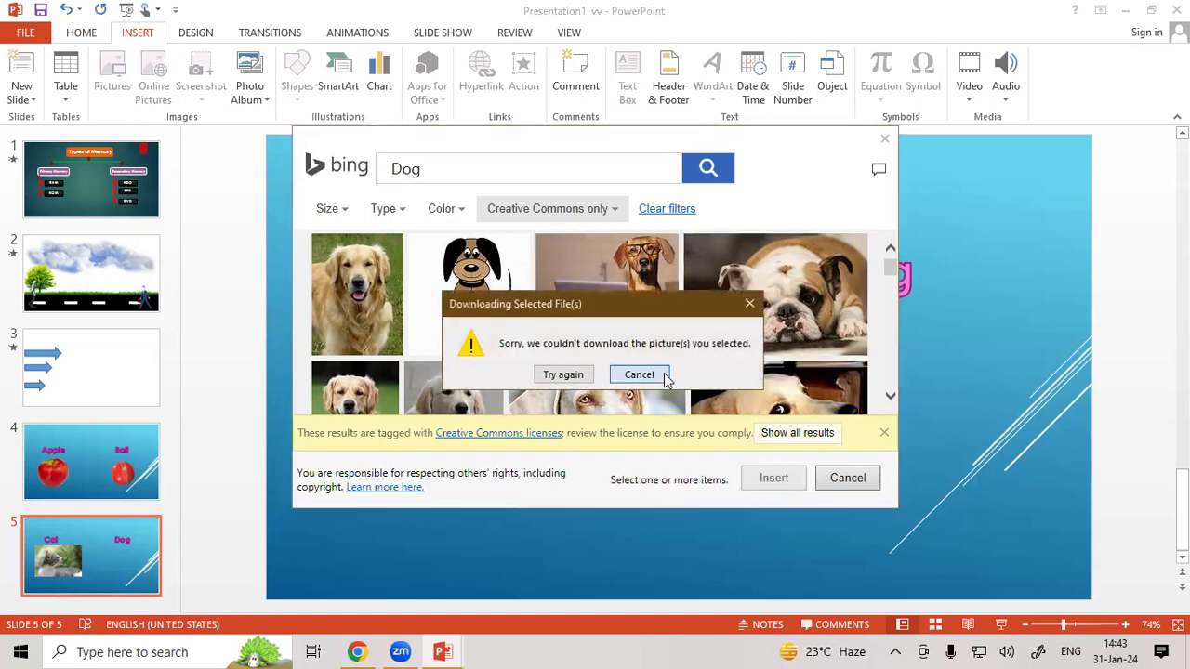
left_click(638, 375)
Step: Try inserting the golden retriever and Pomeranian images, both failing to download
scroll(668, 374, "down", 1)
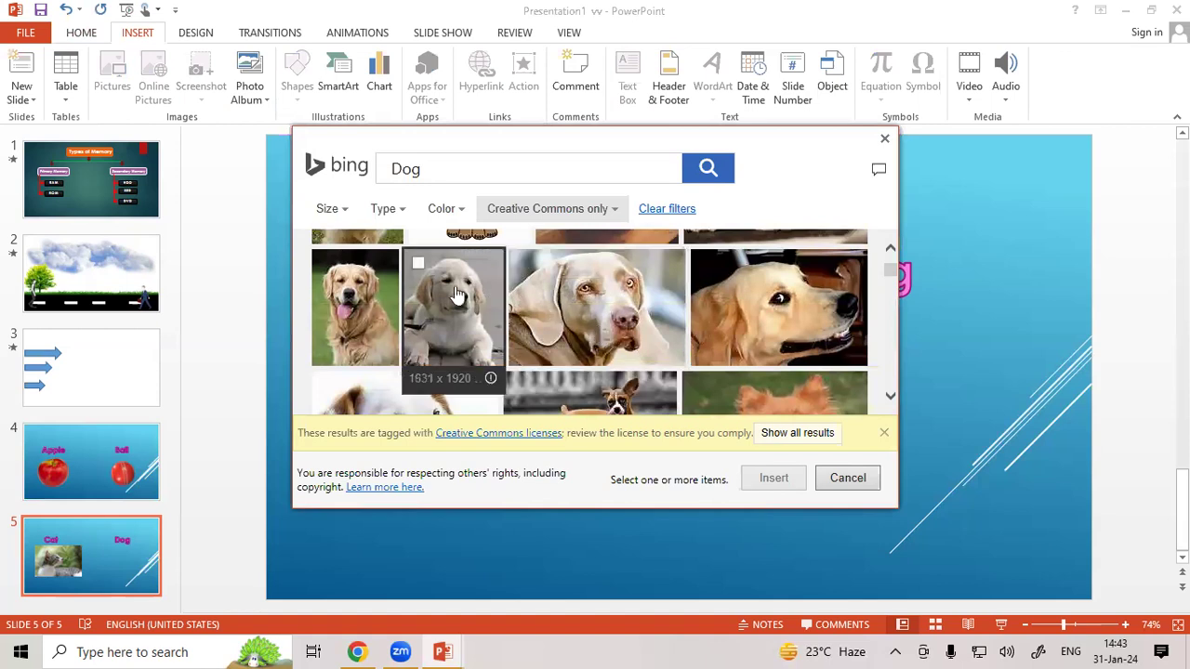
left_click(370, 291)
left_click(768, 480)
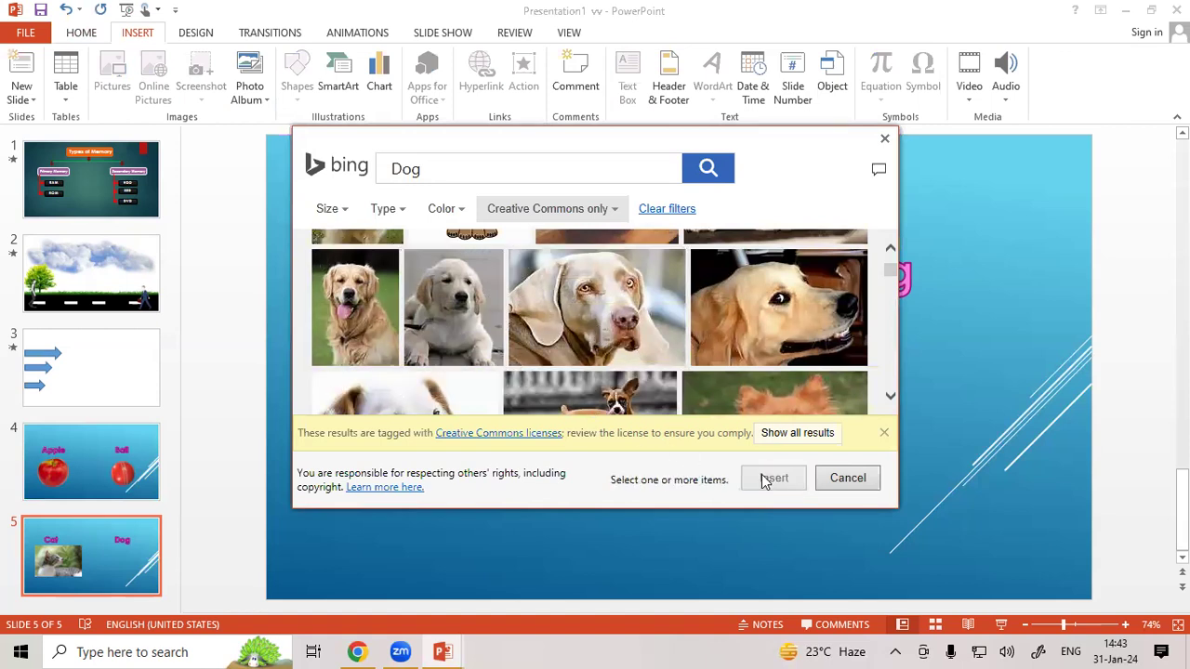
left_click(638, 375)
scroll(650, 353, "down", 1)
scroll(650, 350, "down", 1)
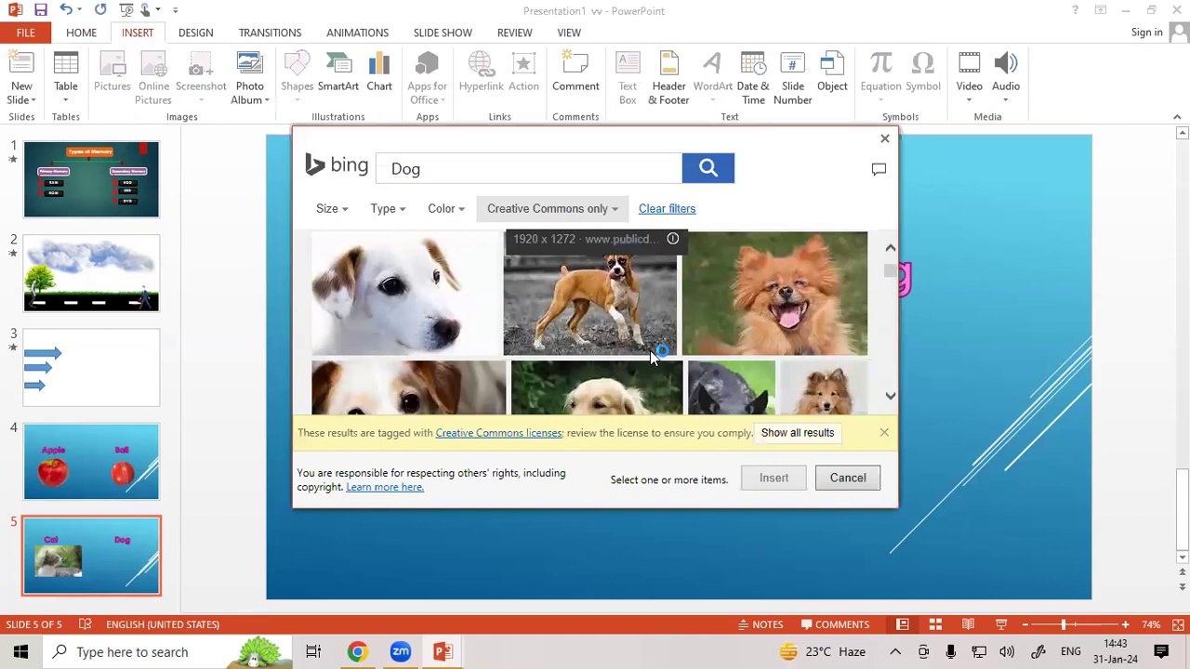
left_click(713, 308)
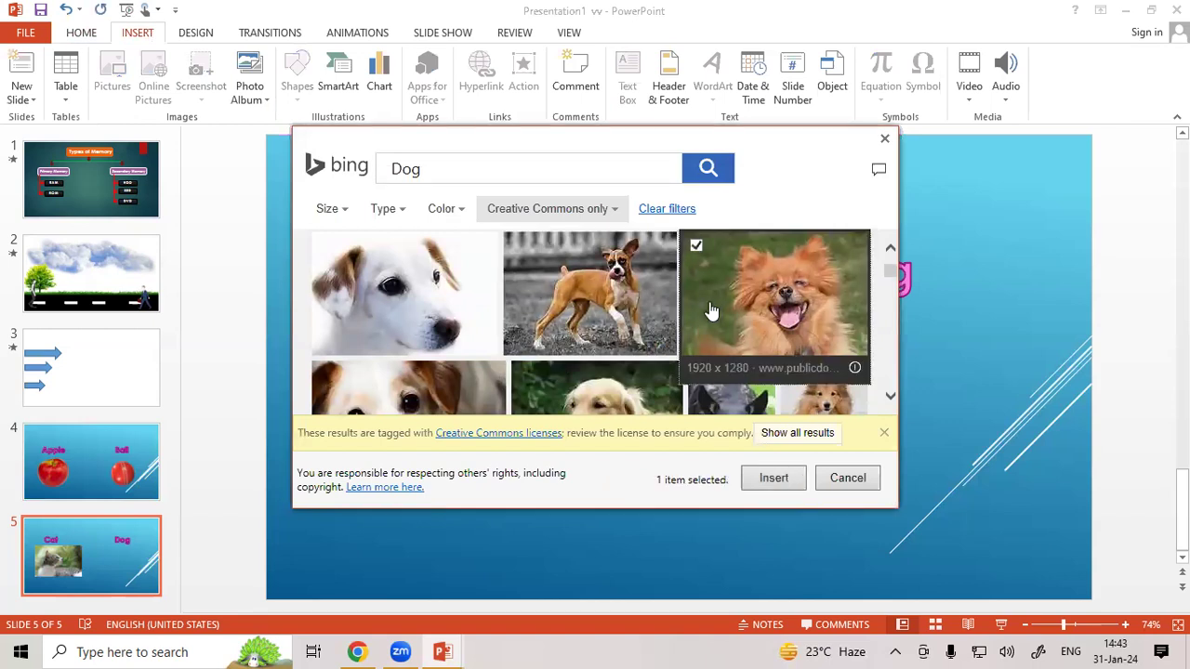
left_click(774, 480)
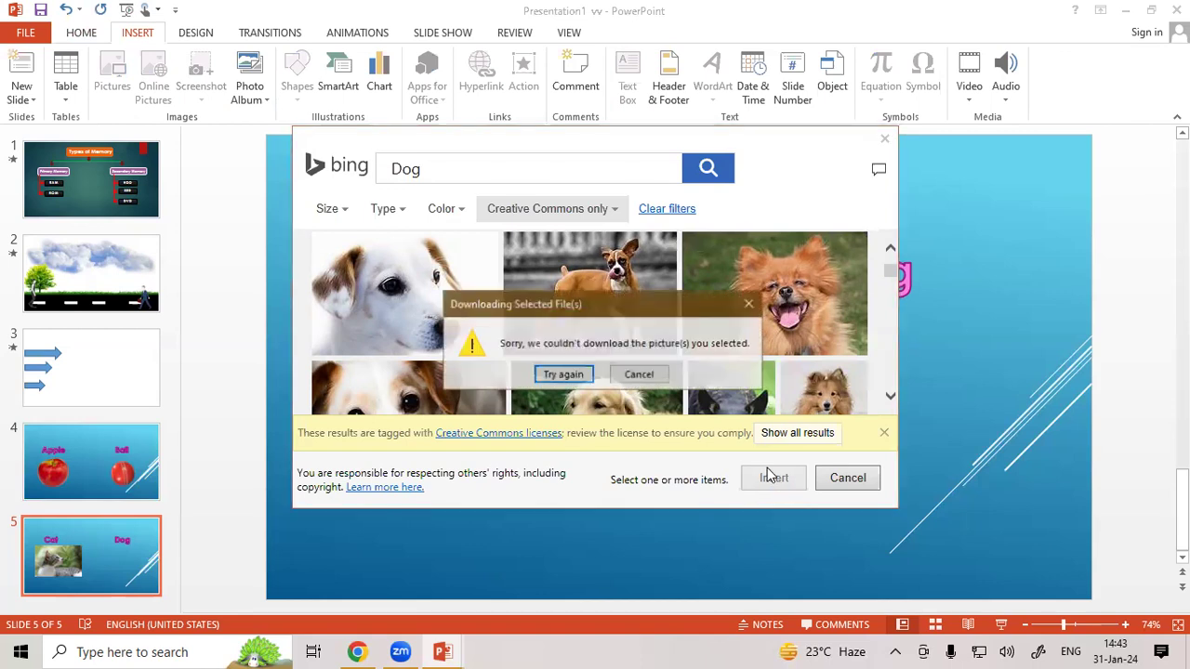
left_click(637, 374)
Step: Pick two dog images including the Pekingese and insert the dog photo onto slide 5
scroll(654, 316, "down", 2)
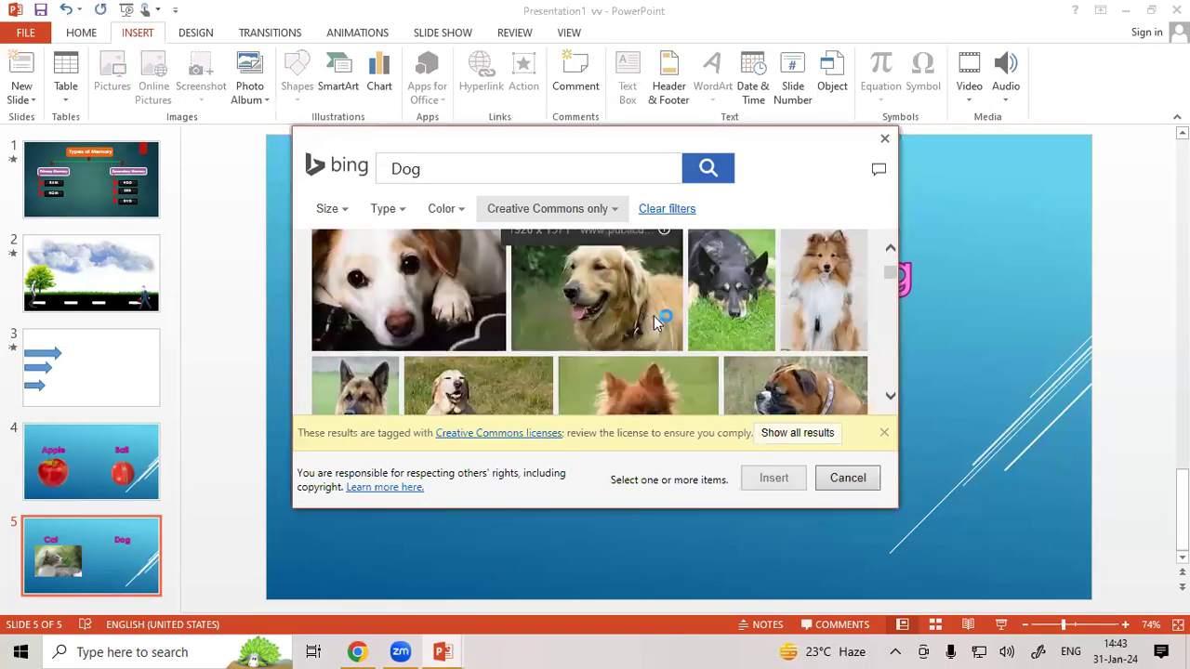
scroll(654, 315, "down", 2)
scroll(653, 318, "down", 1)
scroll(654, 322, "down", 1)
scroll(653, 321, "down", 1)
scroll(653, 322, "down", 1)
scroll(653, 322, "down", 1)
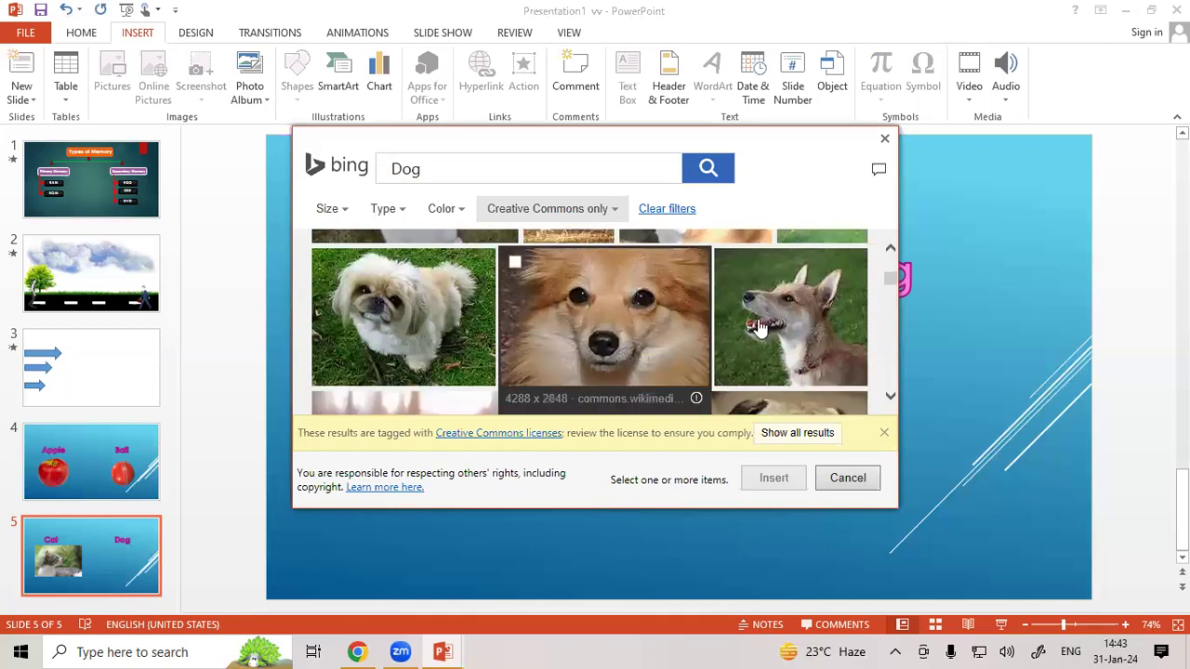
left_click(777, 281)
left_click(461, 308)
left_click(744, 478)
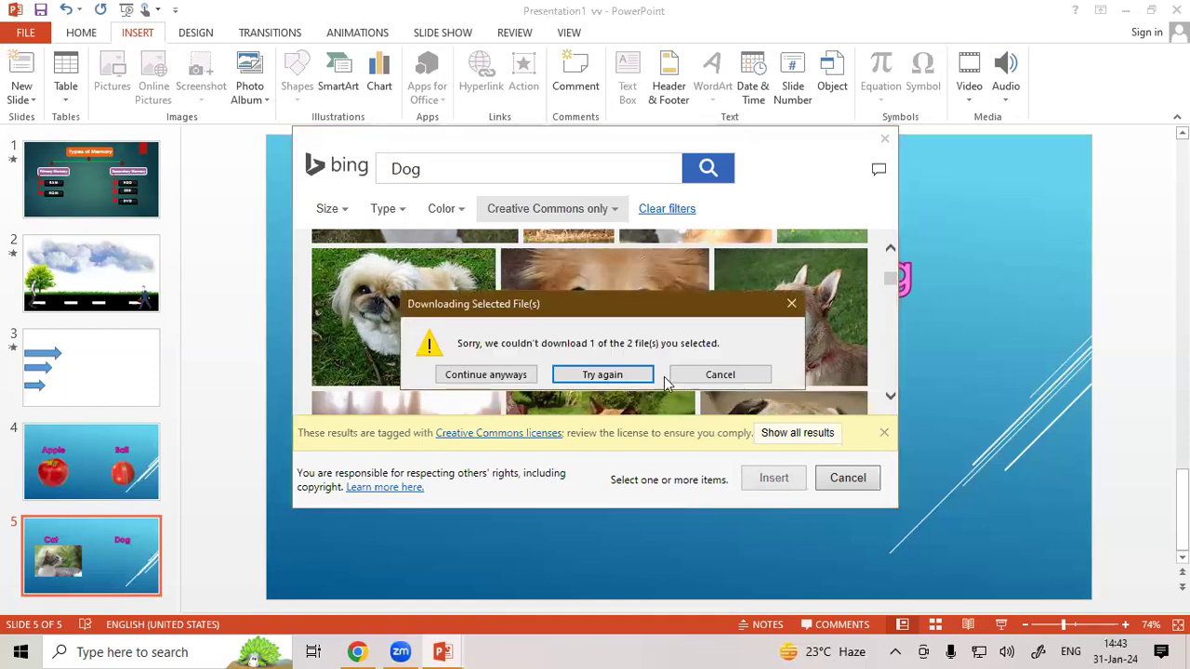
left_click(459, 378)
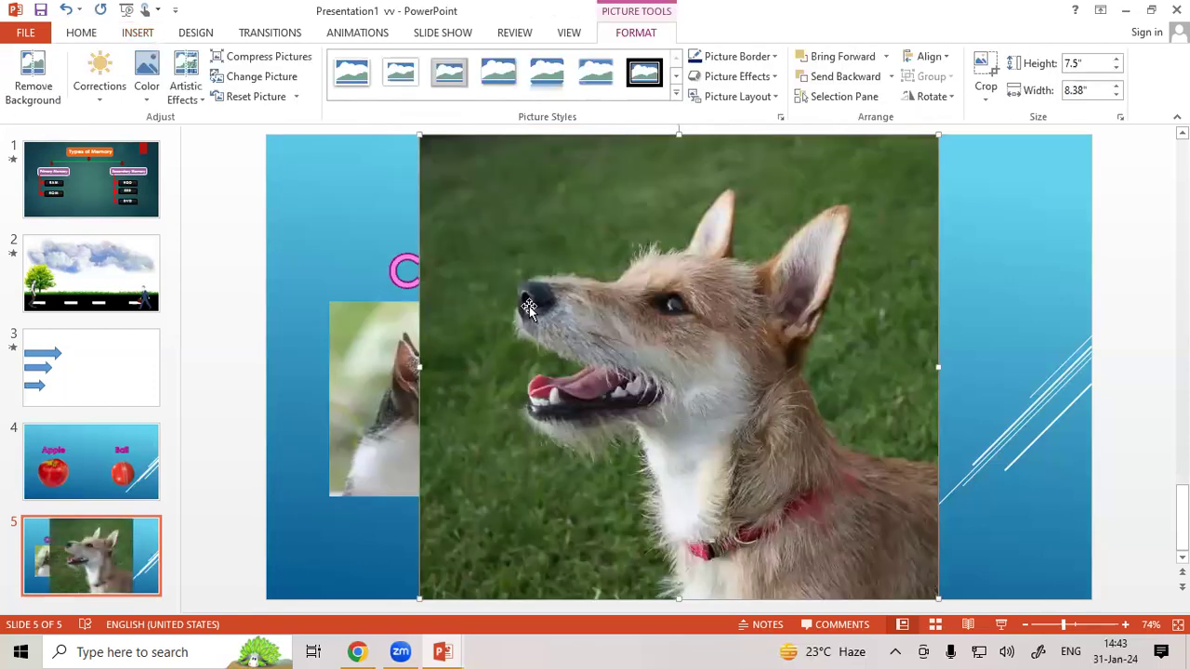
Step: Place the dog photo under the Dog label and resize it to about 3.51" x 3.93"
left_click_drag(467, 215, 530, 260)
left_click_drag(483, 179, 758, 423)
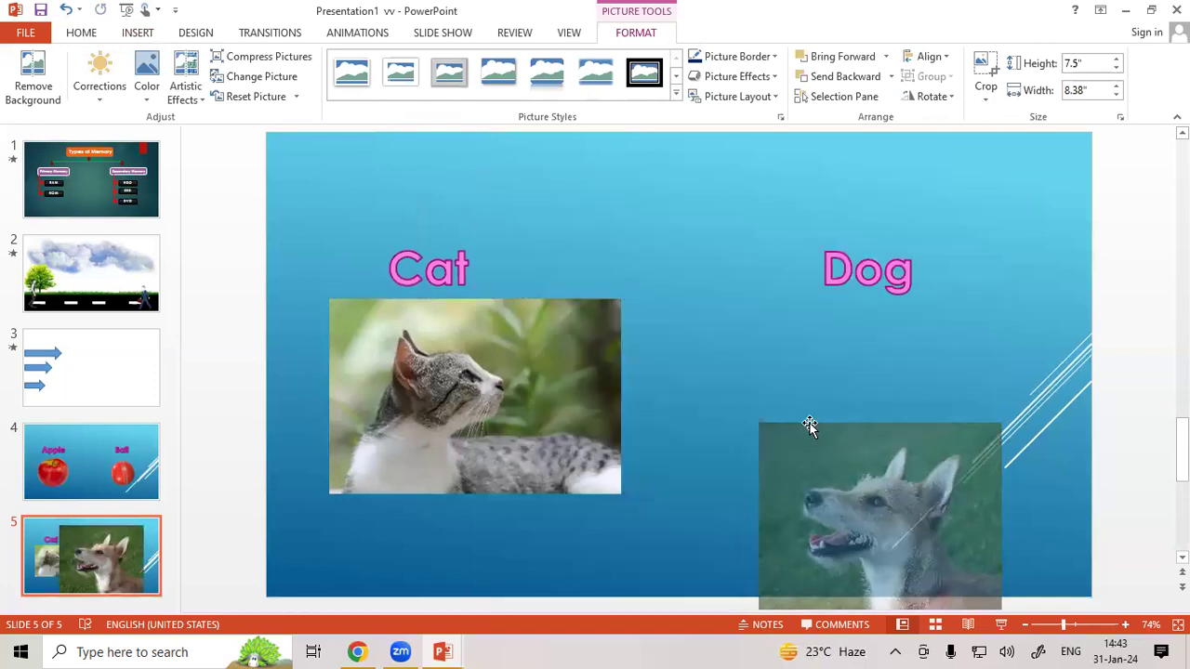
left_click_drag(831, 469, 818, 346)
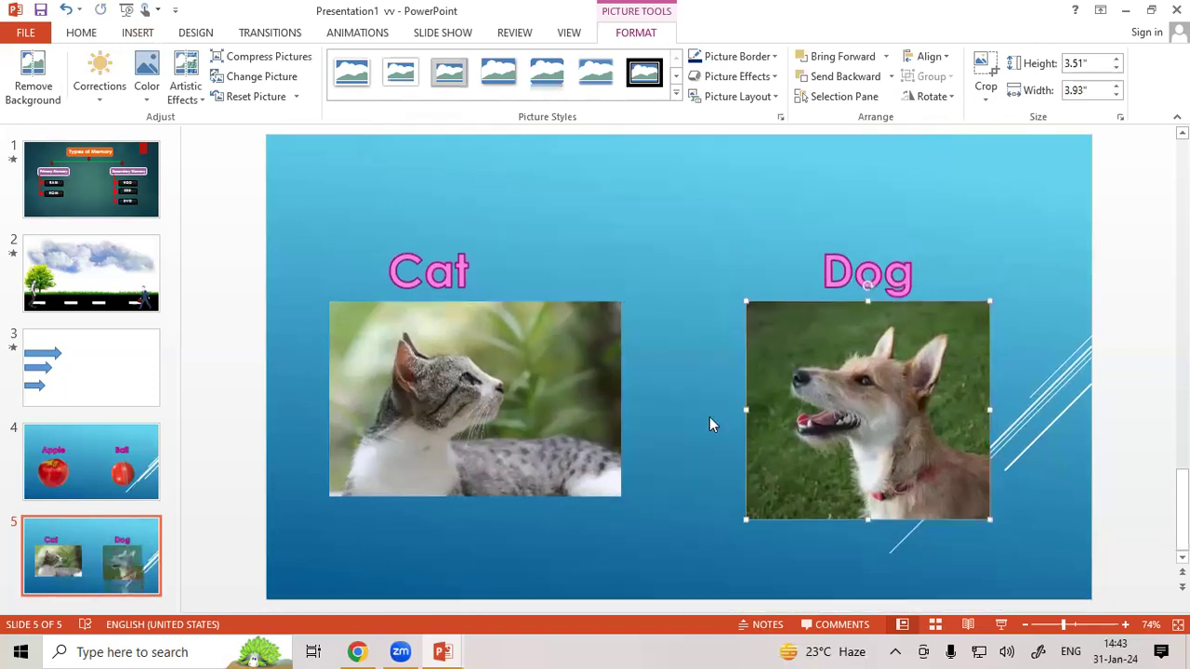
left_click_drag(859, 521, 859, 498)
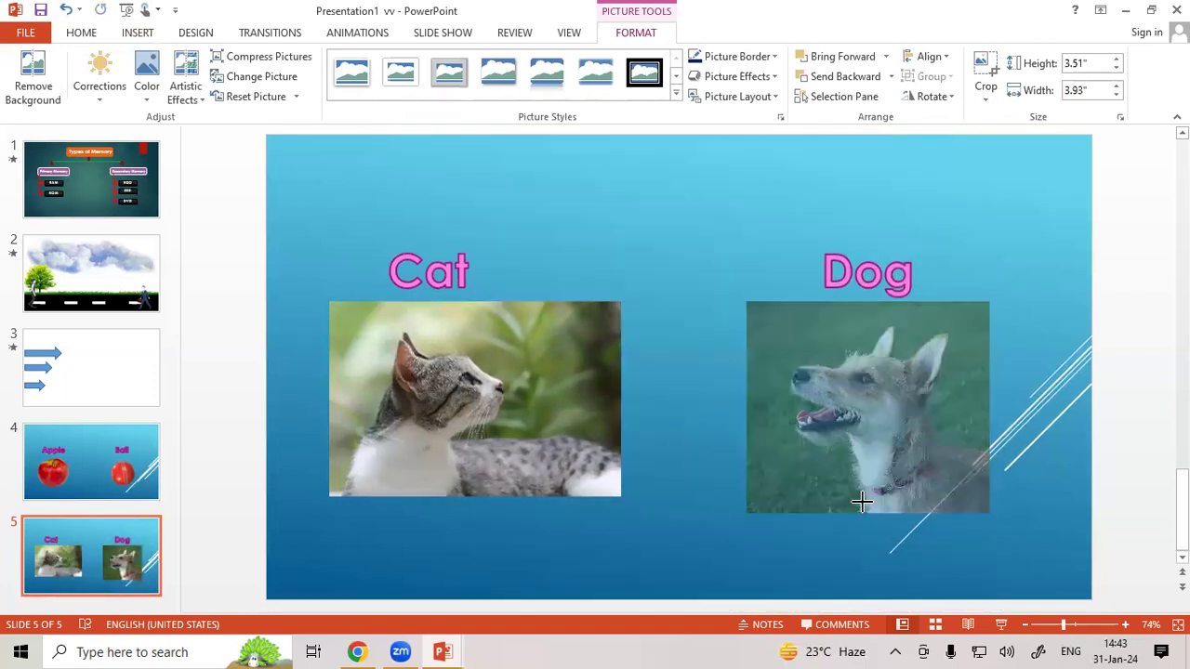
left_click(749, 537)
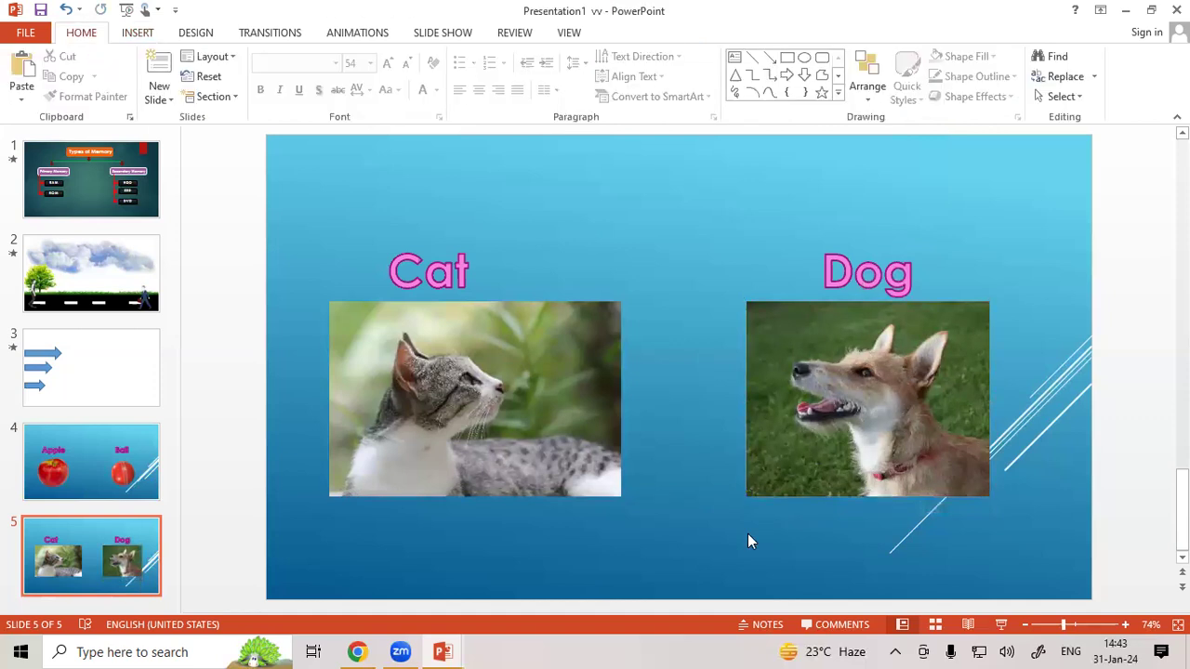
Step: Give the cat photo a Float In entrance with a 5-second duration
left_click(456, 372)
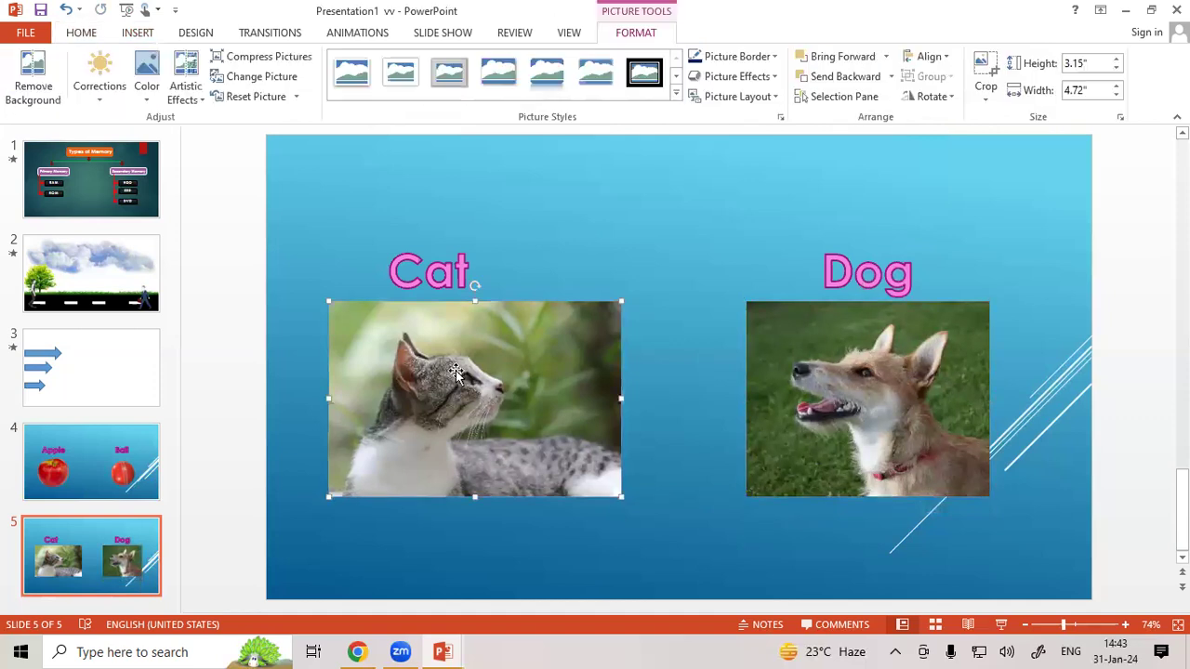
left_click(358, 36)
left_click(631, 93)
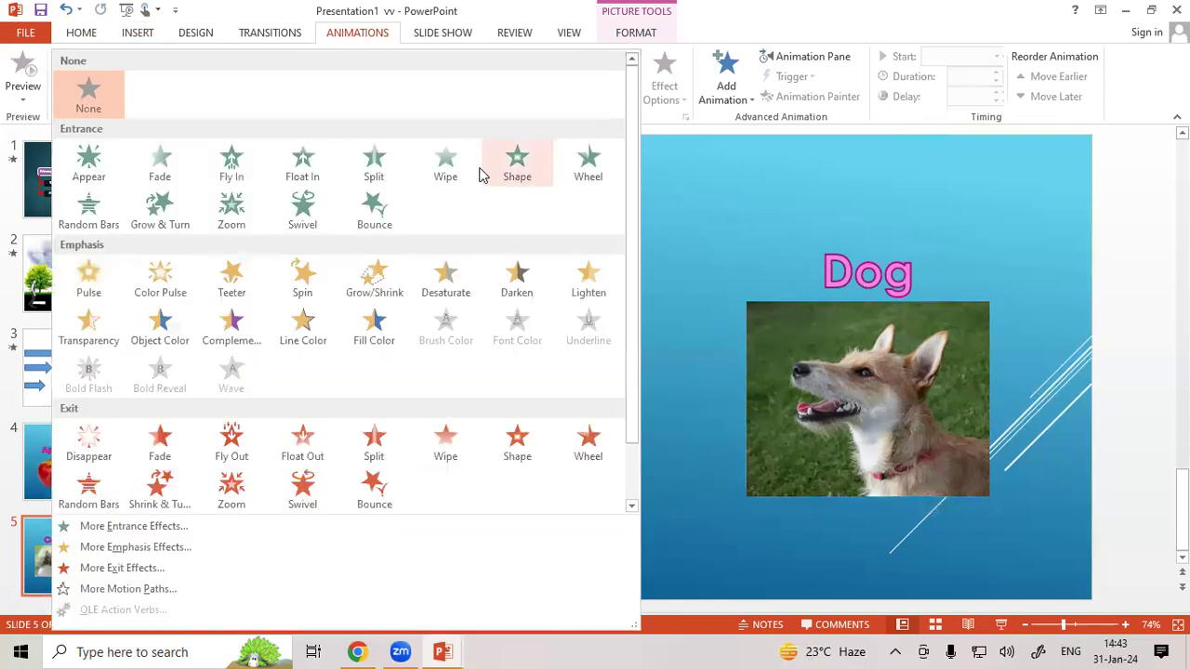
left_click(306, 167)
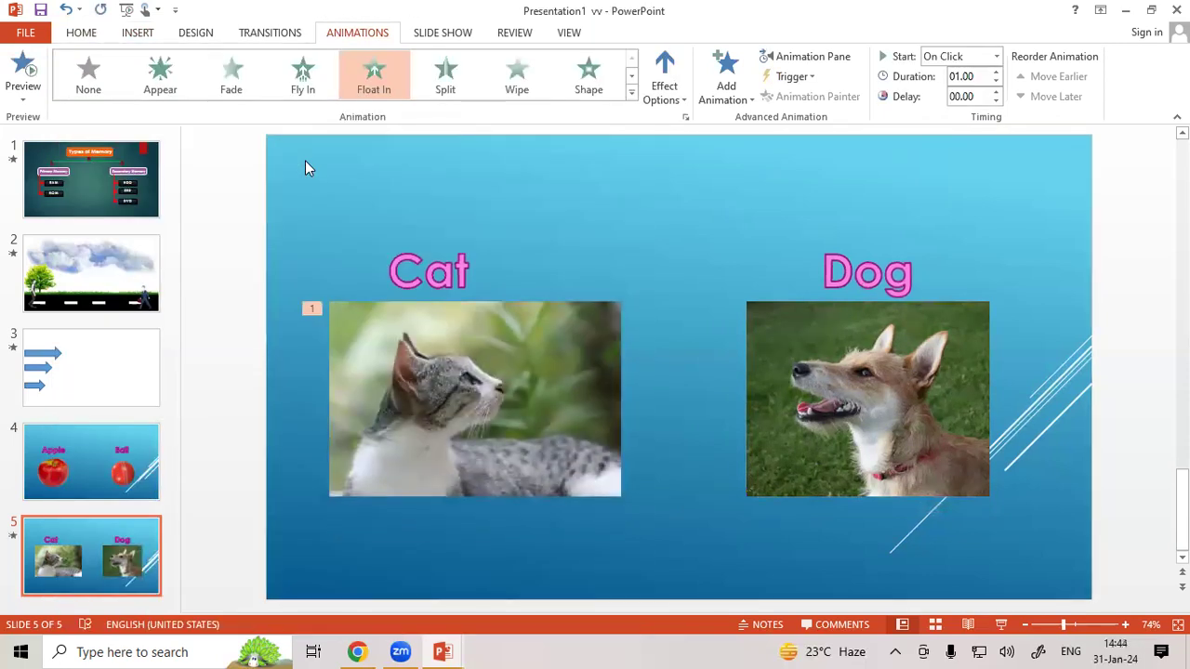
left_click(981, 77)
type("5")
key("Return")
Step: Give the dog photo a Shape entrance with a 5-second duration
left_click(861, 375)
left_click(632, 95)
left_click(517, 161)
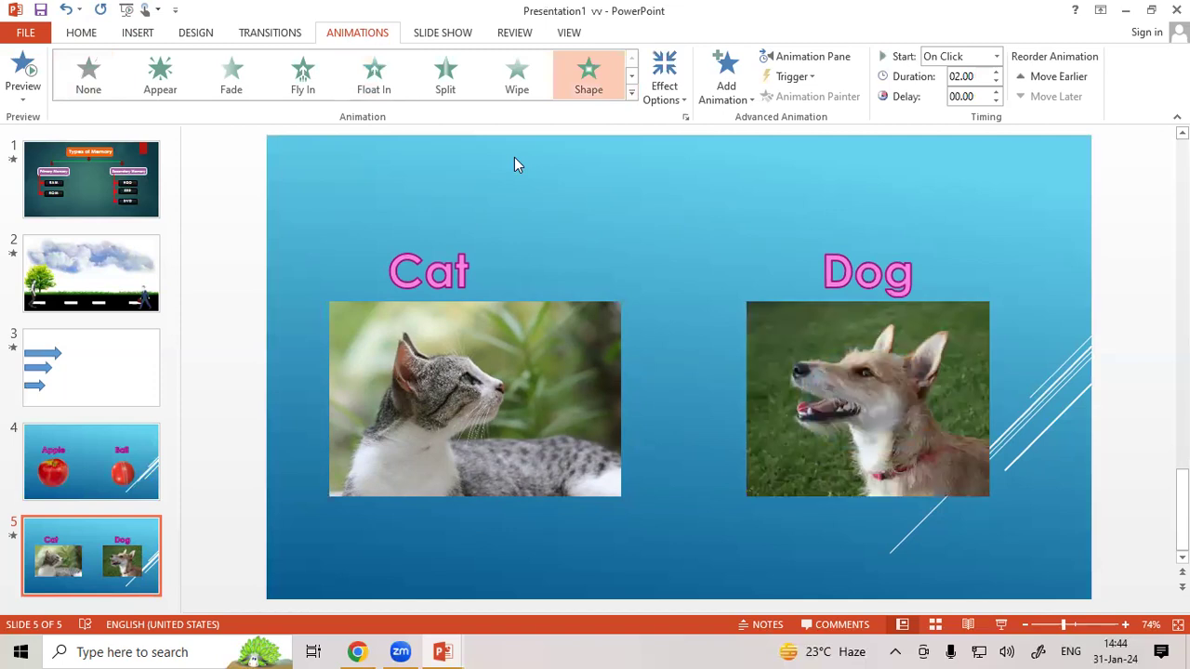
left_click(985, 79)
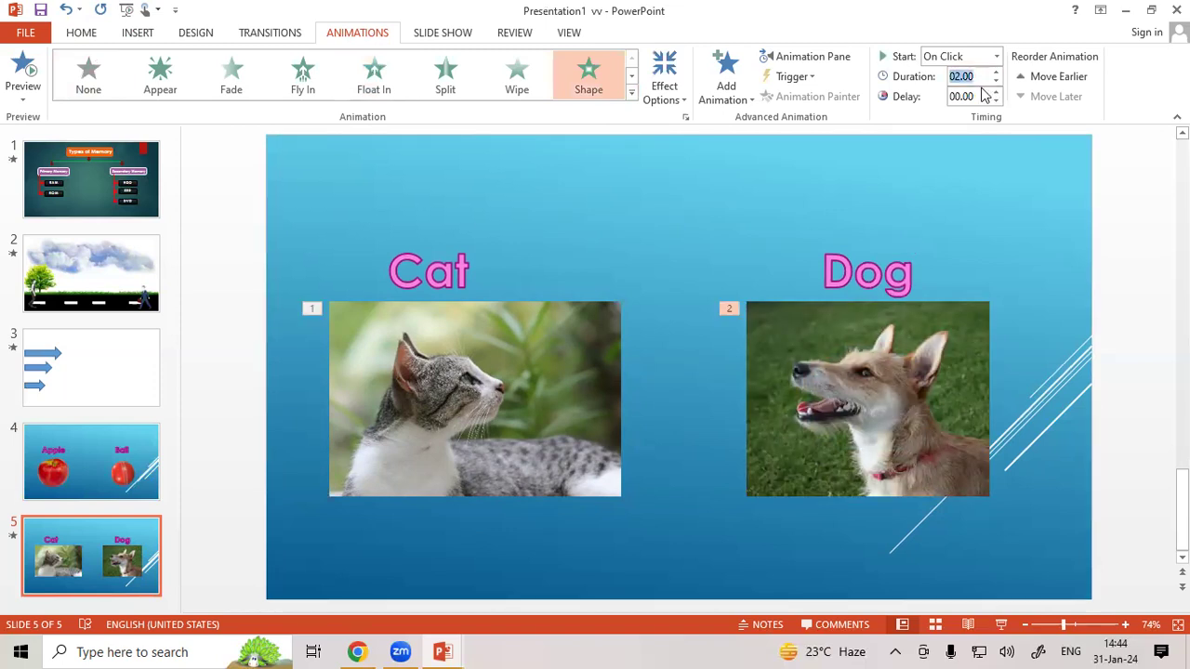
type("5")
key("Return")
left_click(488, 347)
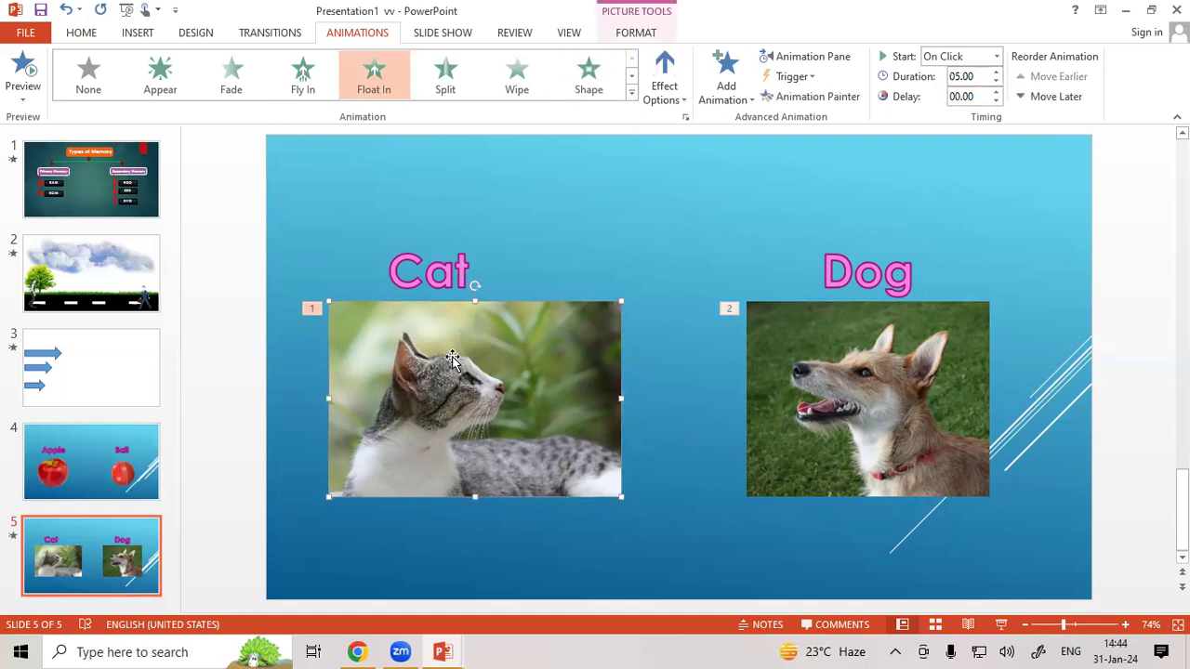
Step: Look at the cat animation's trigger options and close them without choosing one
left_click(790, 82)
mouse_move(792, 98)
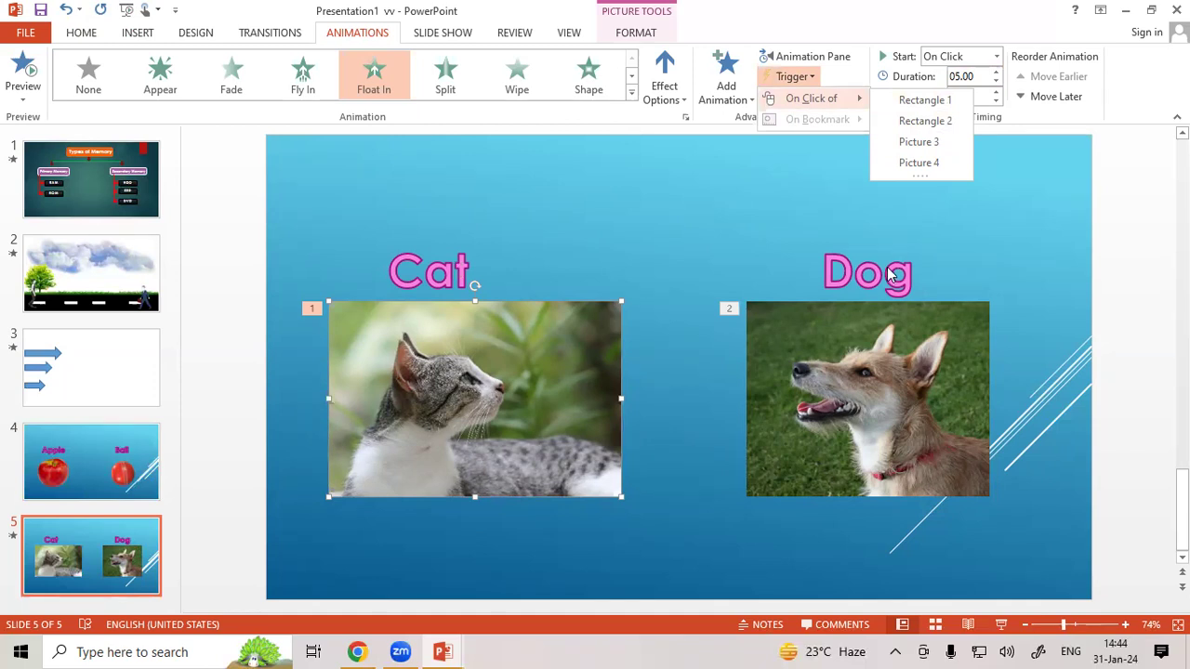
left_click(709, 334)
left_click(648, 238)
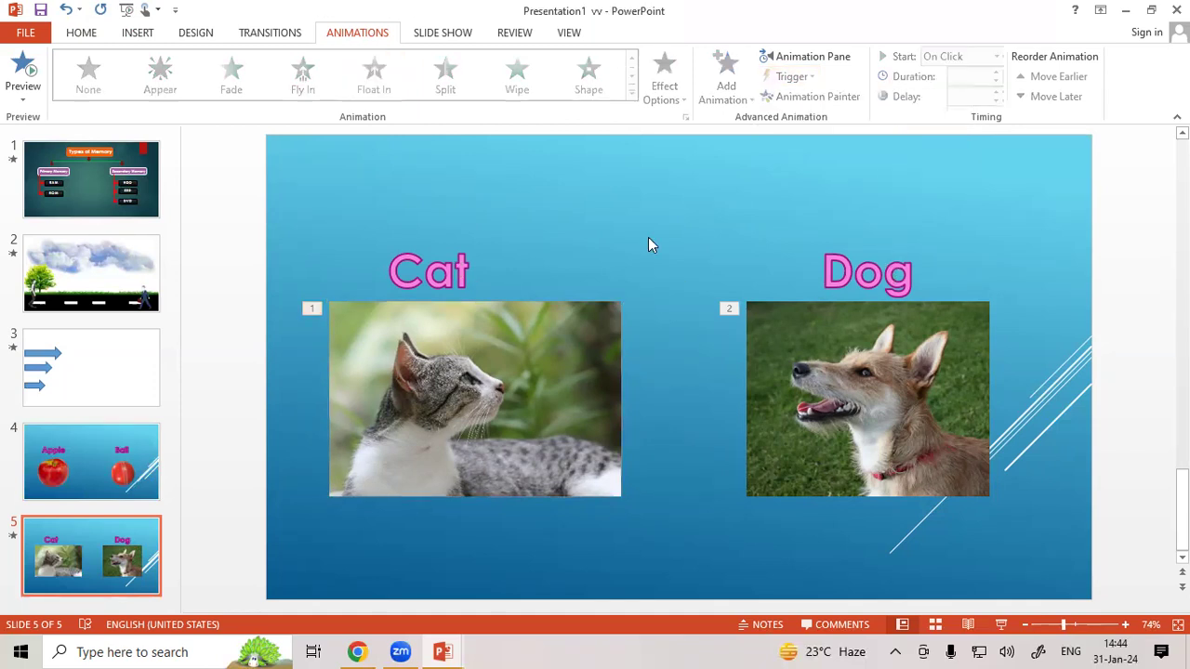
Step: Open the Selection Pane from Home > Select and select Rectangle 1
left_click(81, 32)
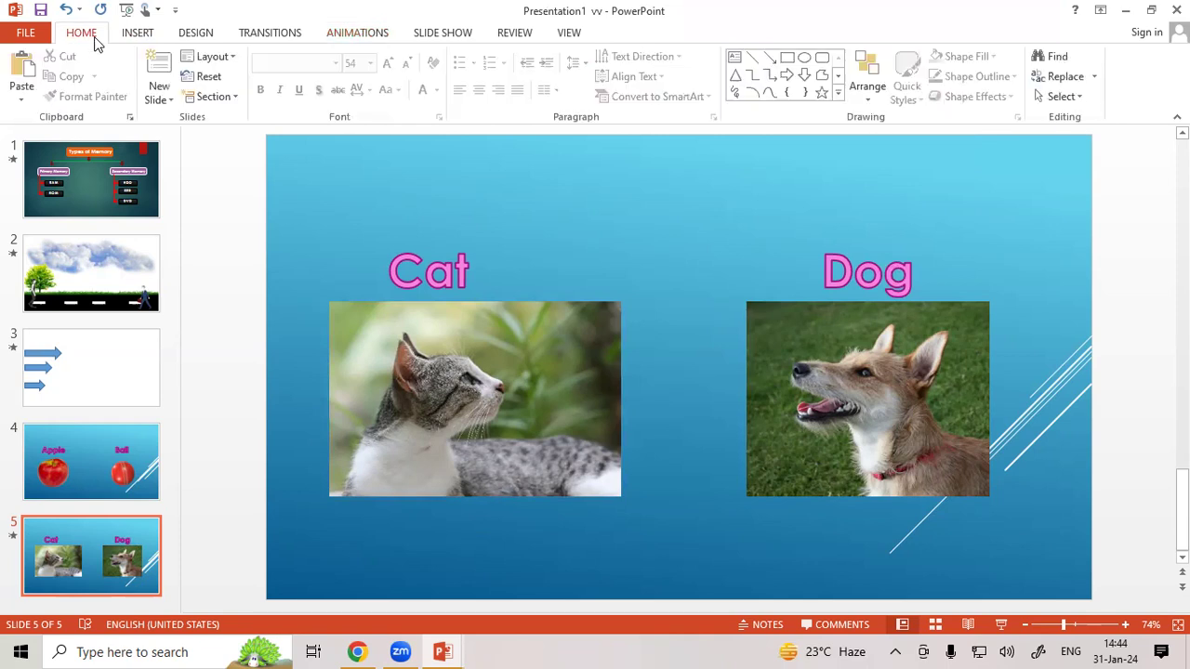
left_click(1039, 96)
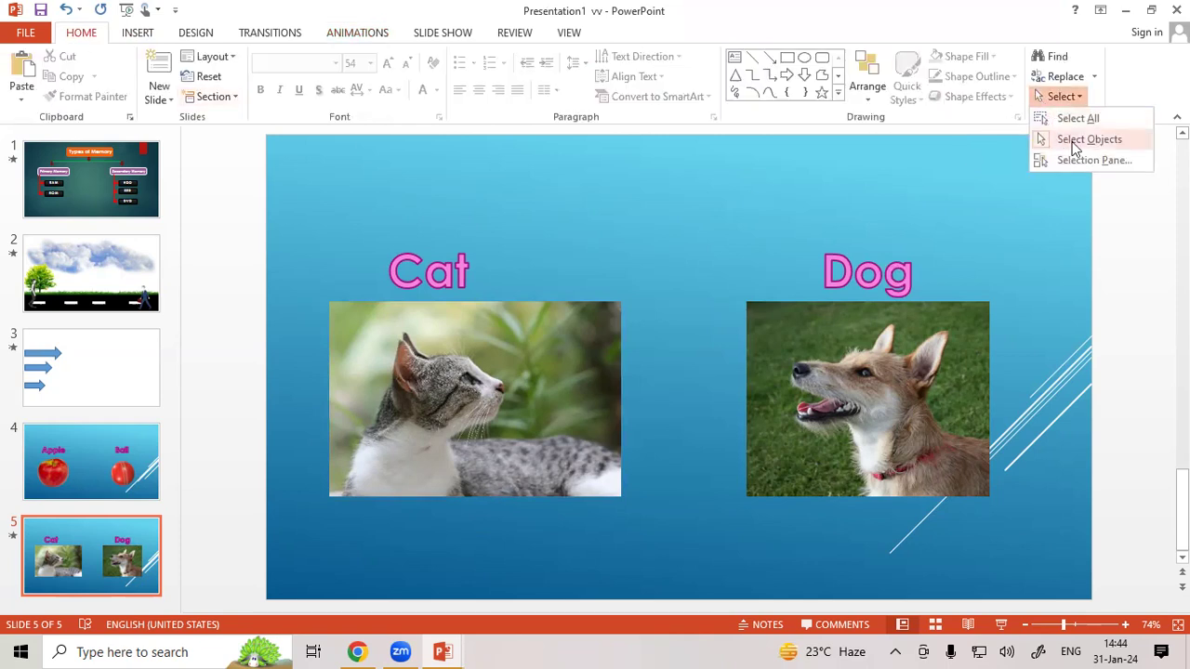
left_click(1078, 162)
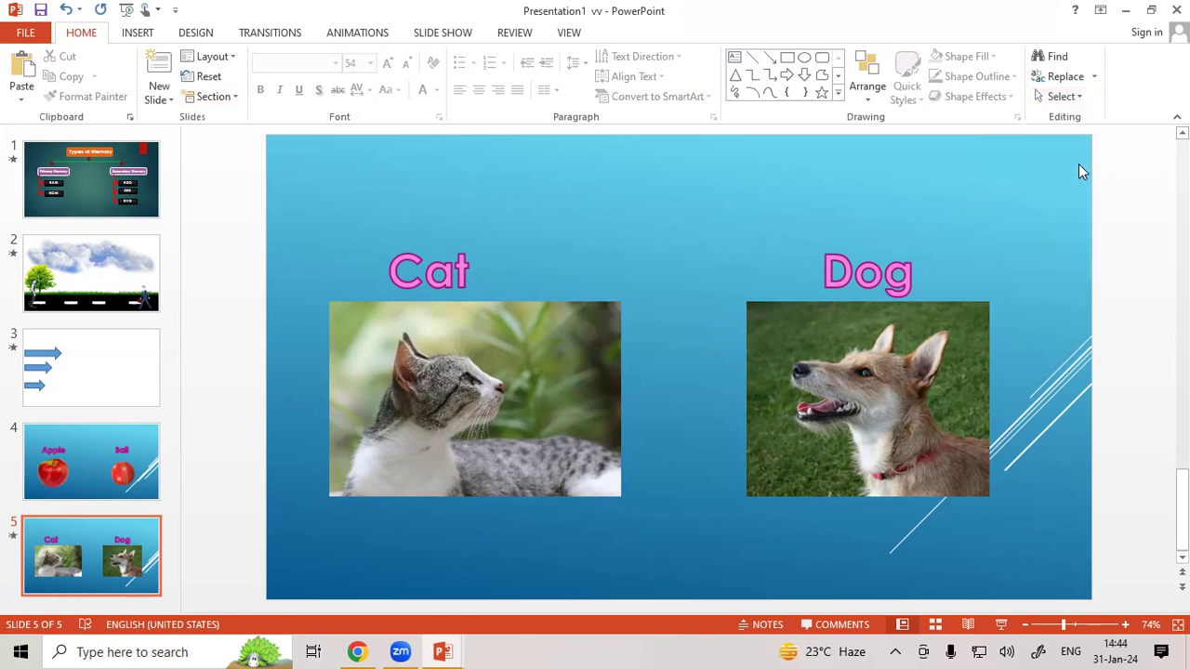
left_click(290, 277)
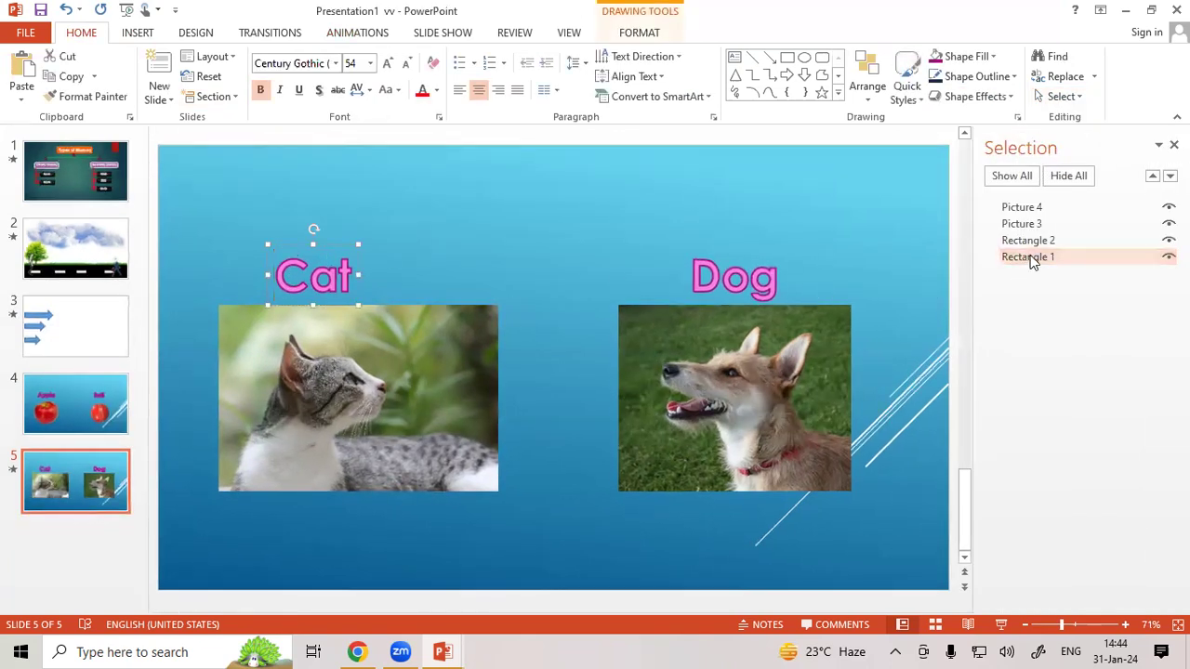
Step: Rename Rectangle 1 to Cat in the Selection Pane
left_click(1058, 257)
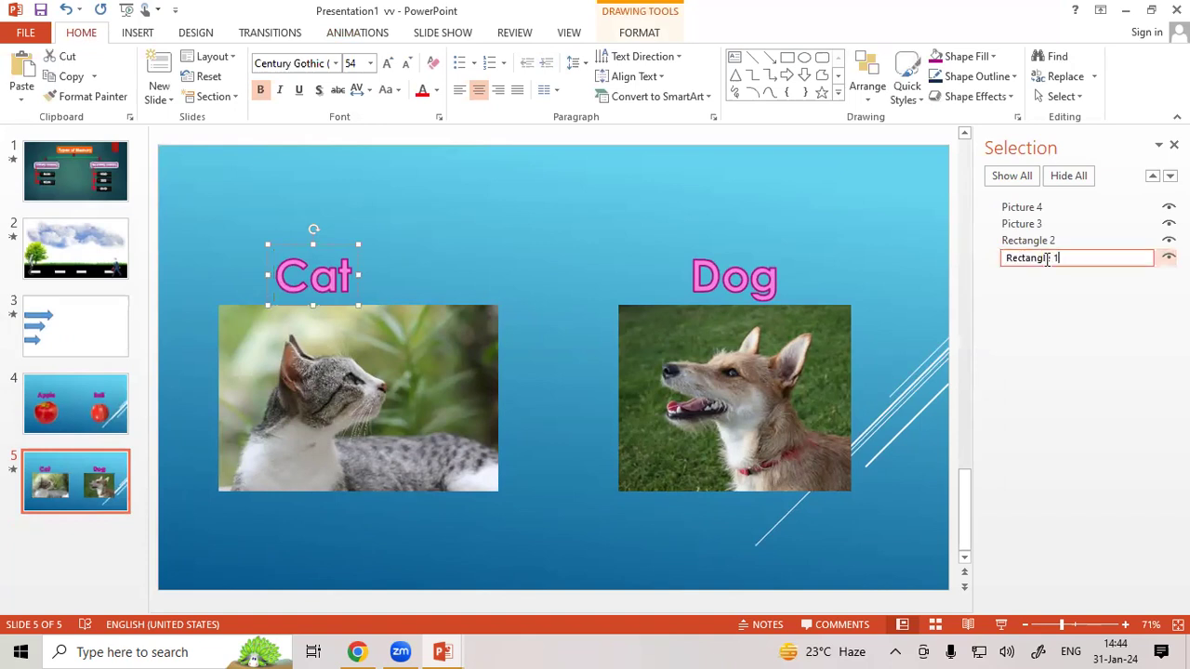
key("ctrl+a")
type("Ca")
type("t")
left_click(758, 250)
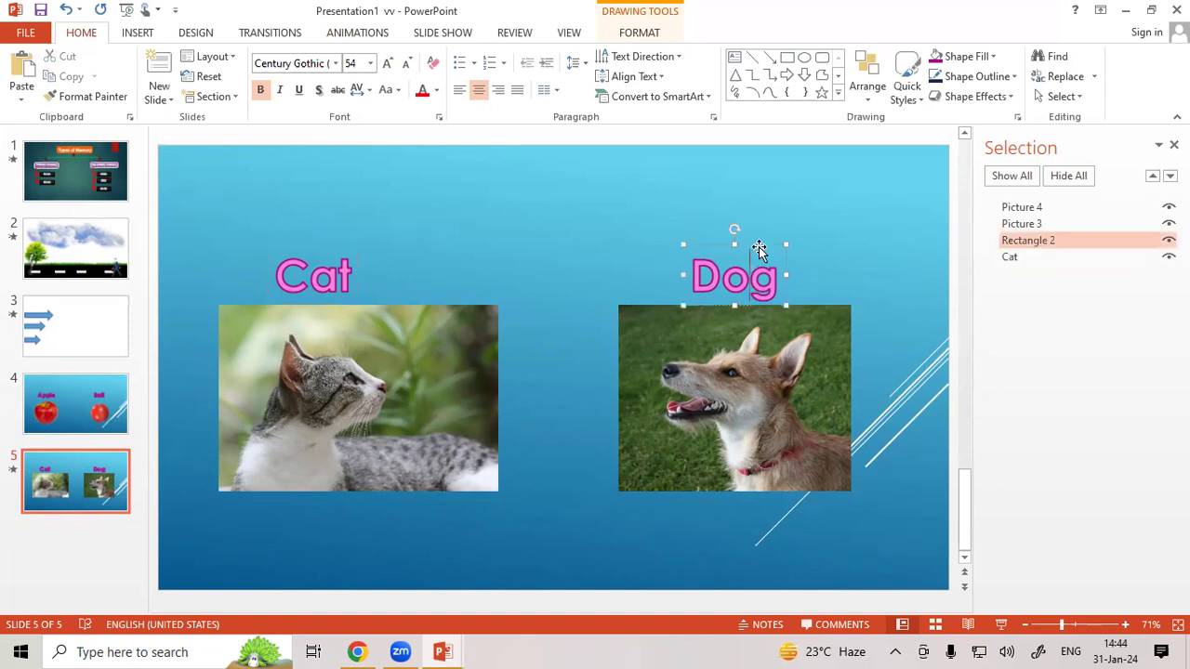
left_click(1065, 243)
Step: Rename Rectangle 2 to Dog and move the Dog label slightly upward
left_click(1063, 240)
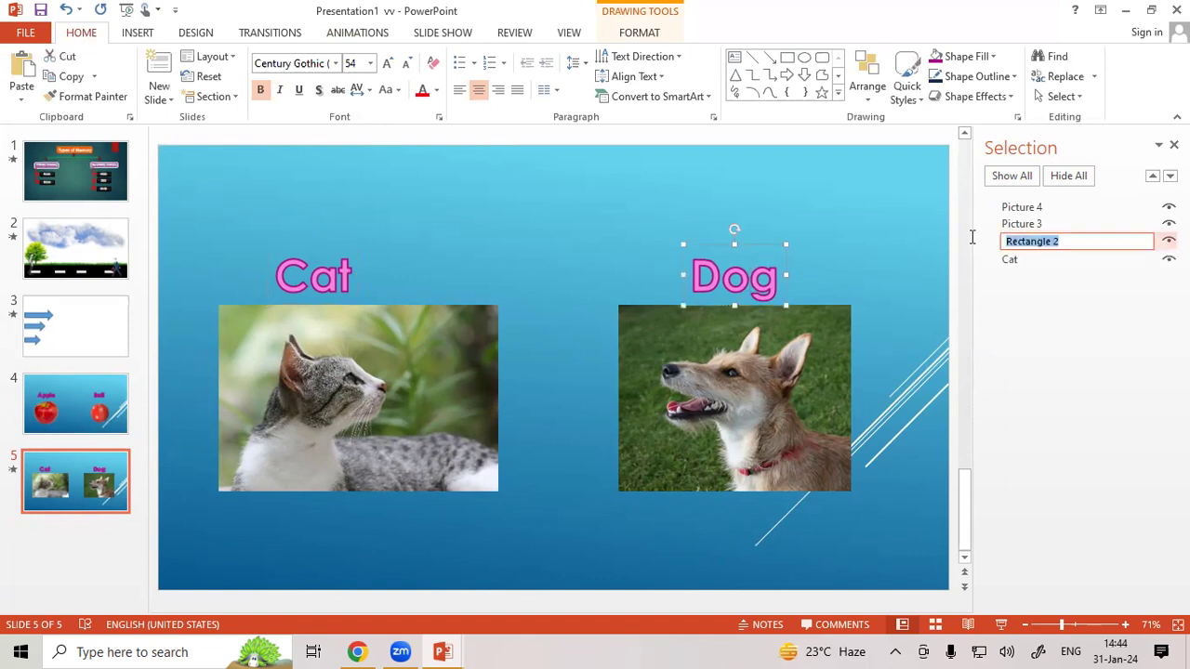
type("Dog")
left_click(939, 257)
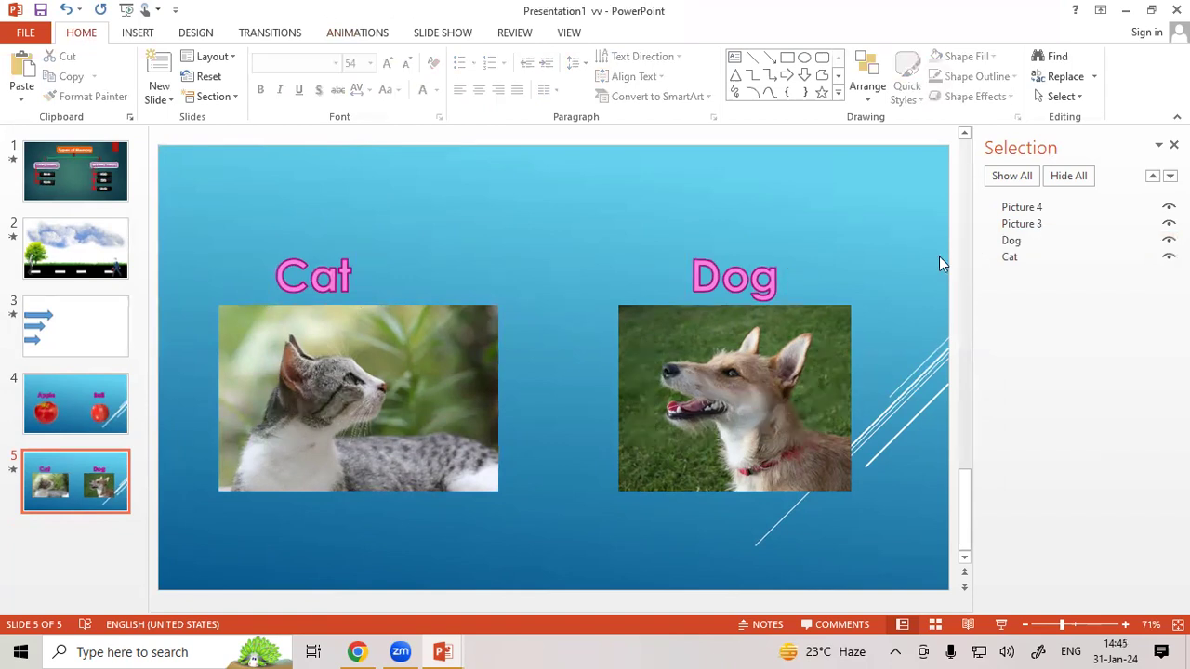
left_click_drag(774, 273, 761, 237)
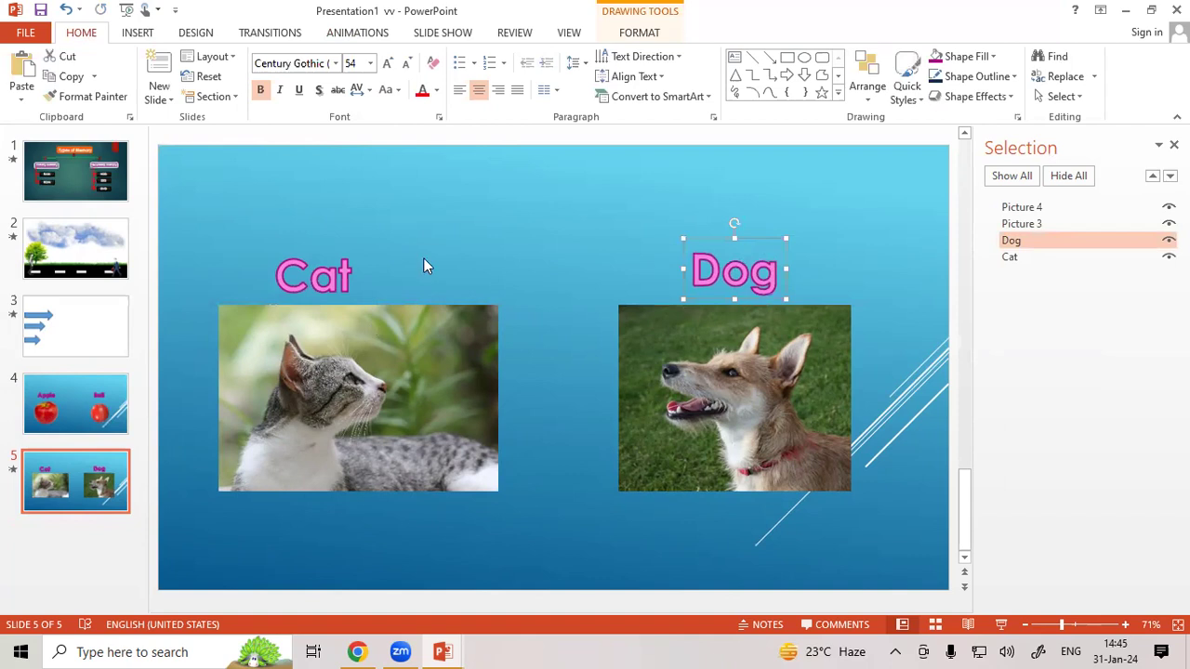
left_click(373, 332)
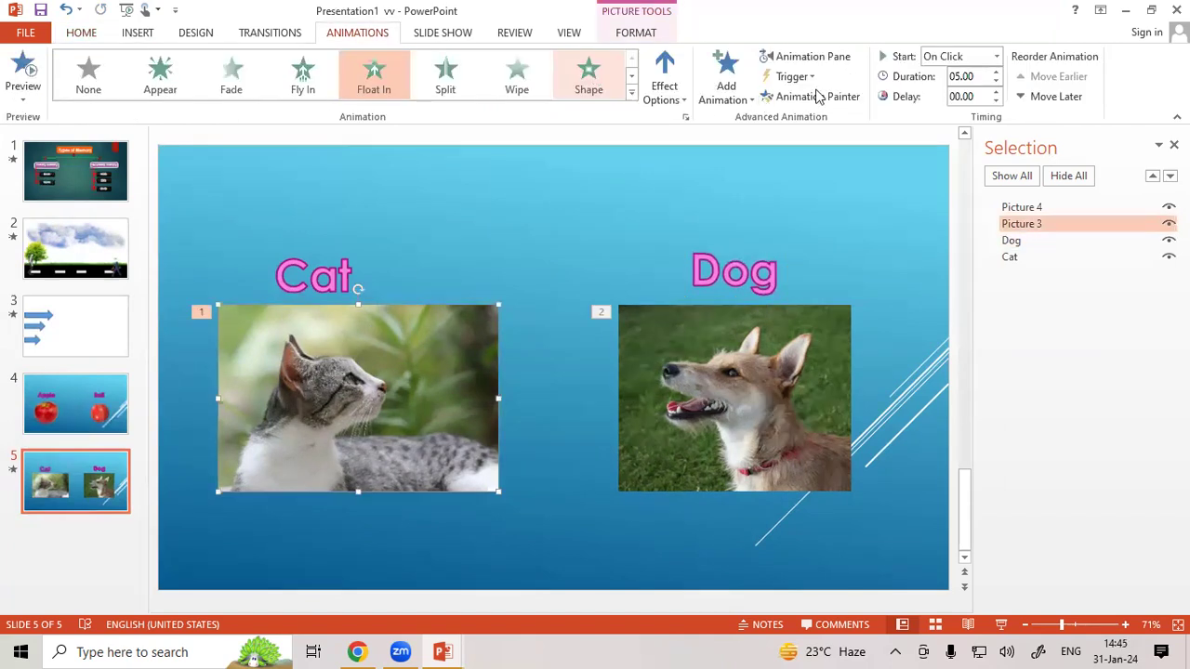
Step: Set the cat photo's animation to trigger on click of Cat
left_click(792, 76)
mouse_move(842, 105)
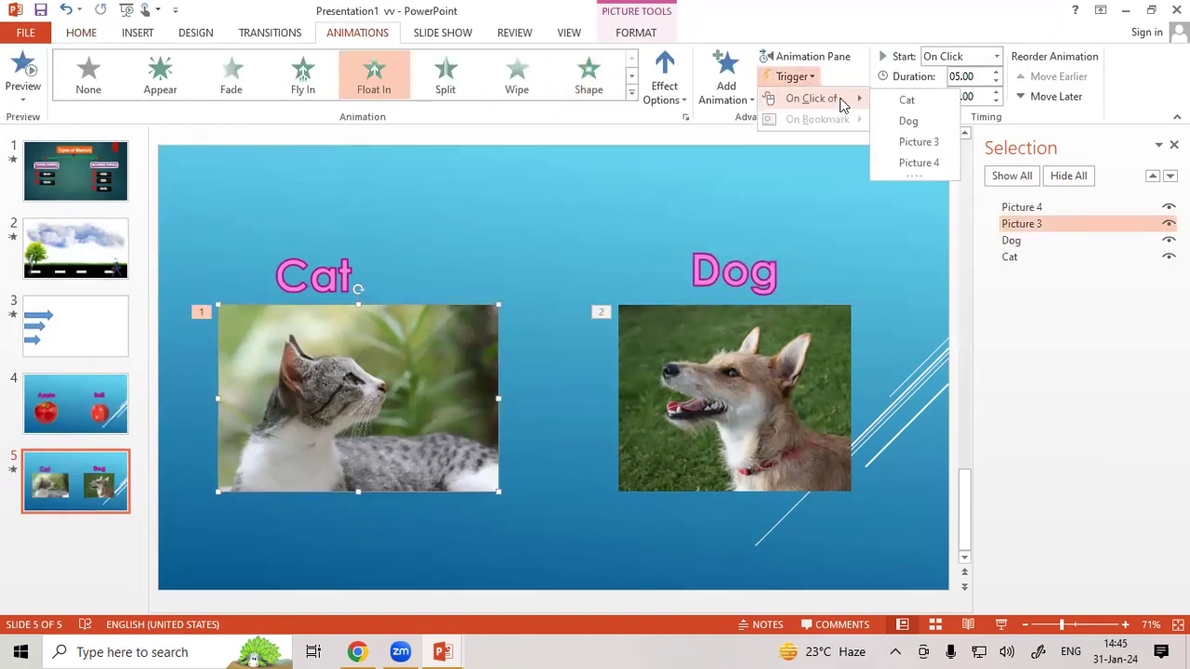
left_click(905, 100)
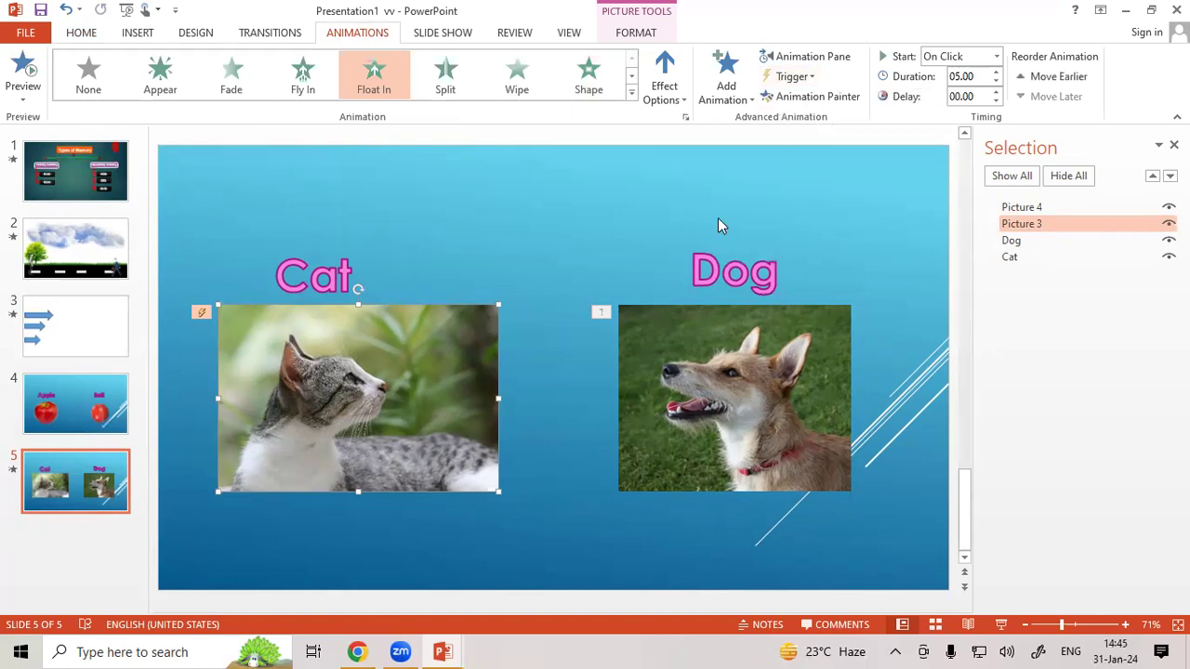
Step: Set the dog photo's animation to trigger on click of Dog
left_click(669, 354)
left_click(807, 82)
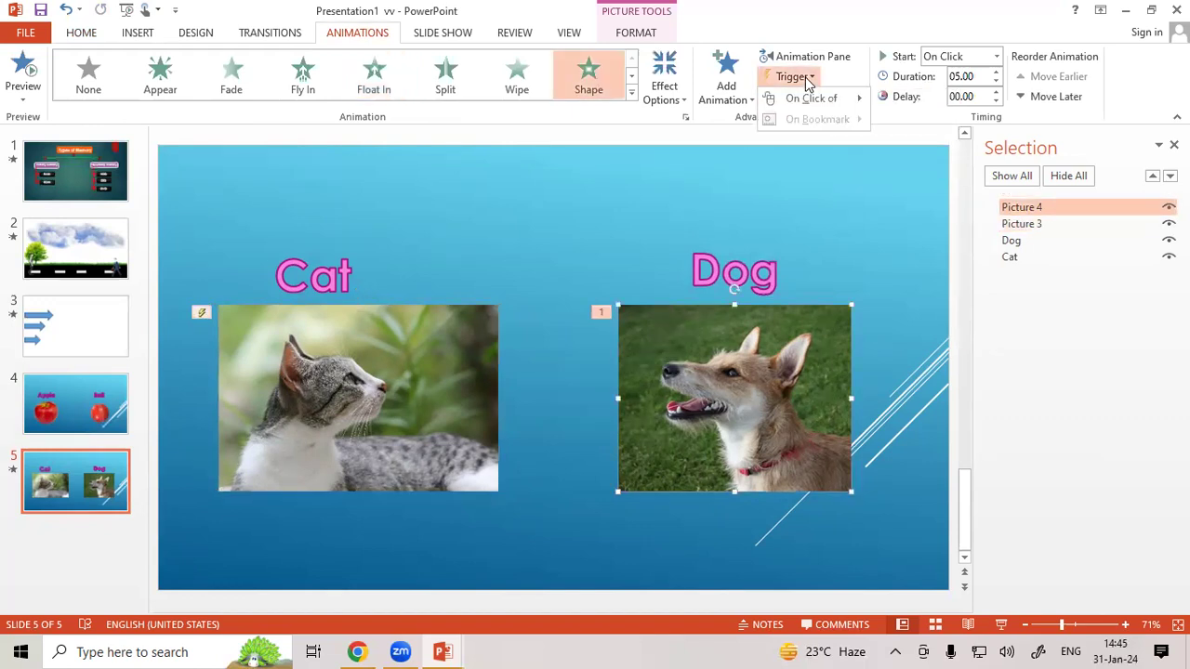
mouse_move(818, 98)
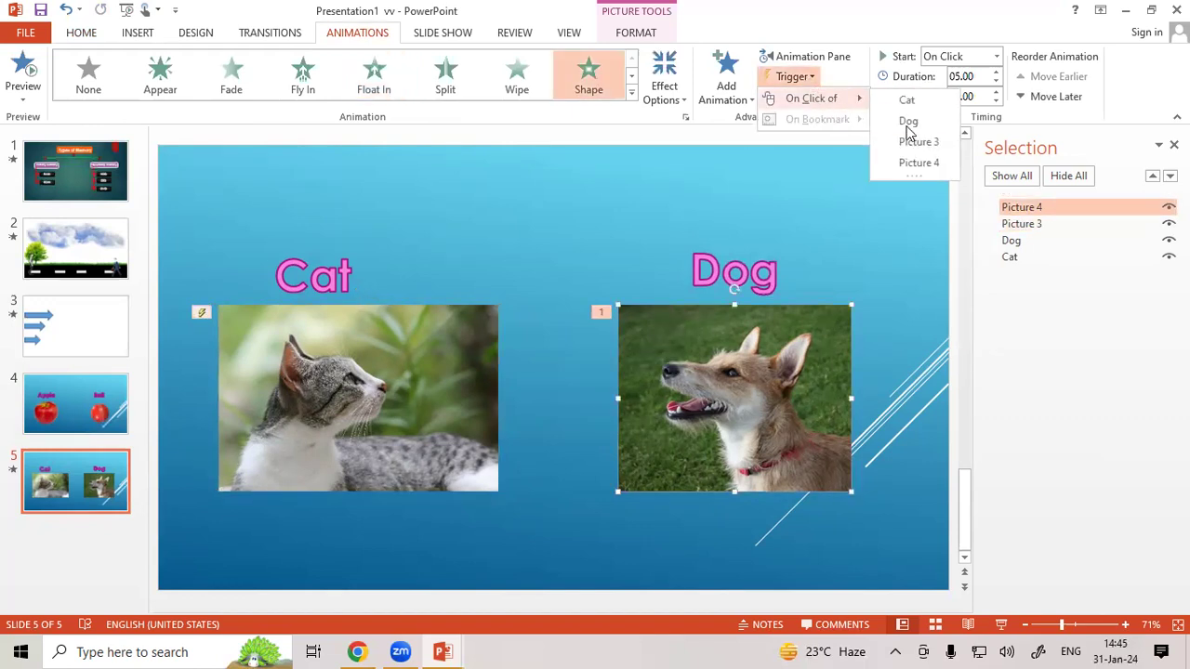
left_click(908, 121)
left_click(892, 249)
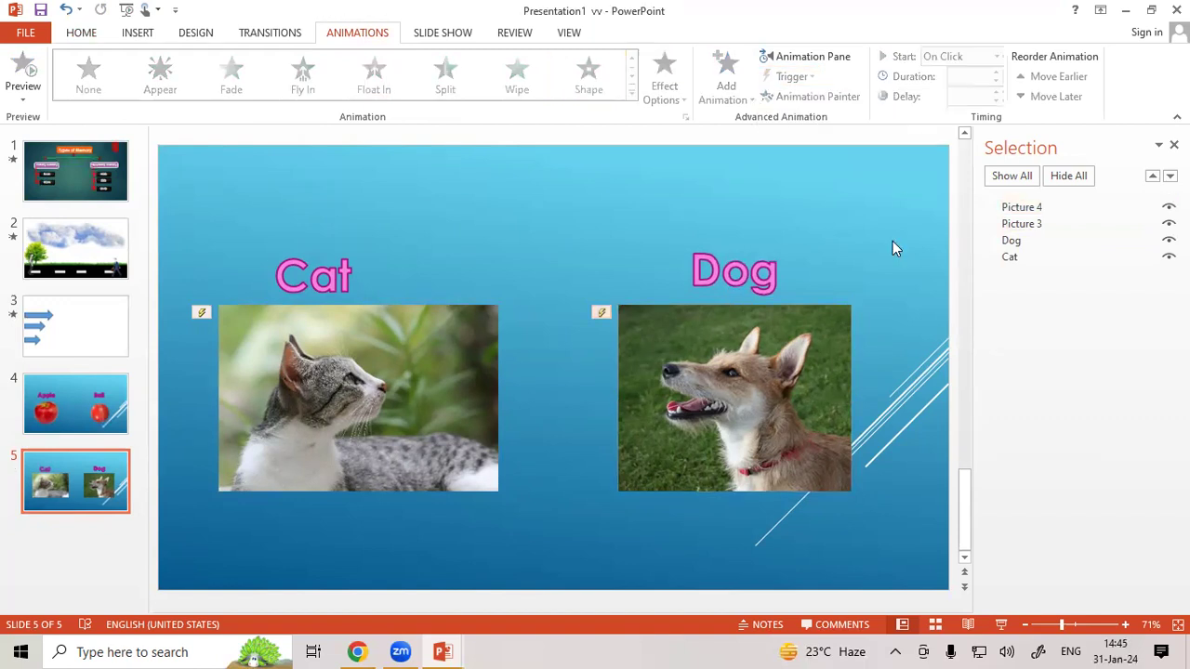
Step: Run the slide show and click Apple and Ball to reveal their pictures
key("shift+F5")
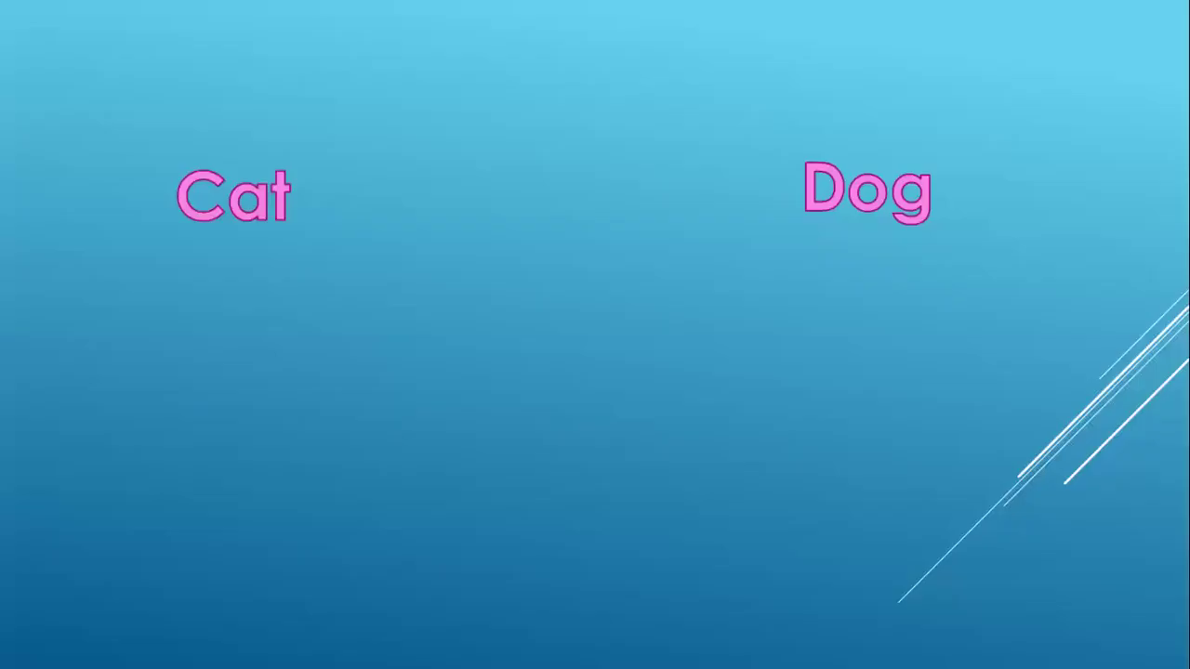
key("Right")
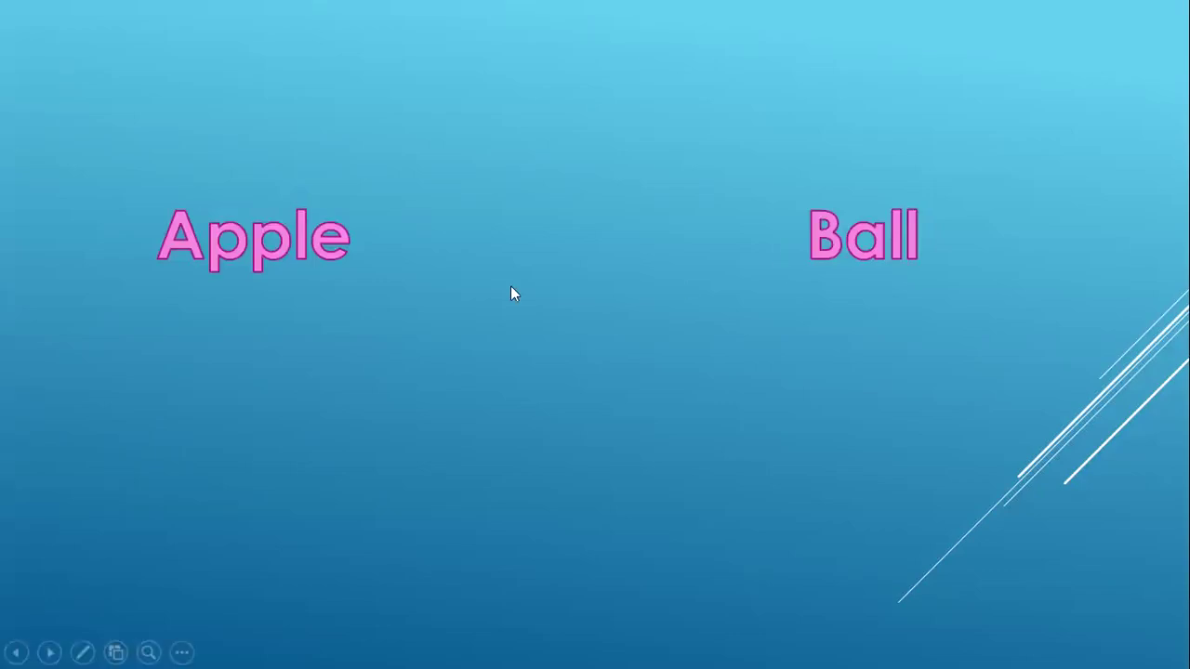
left_click(342, 256)
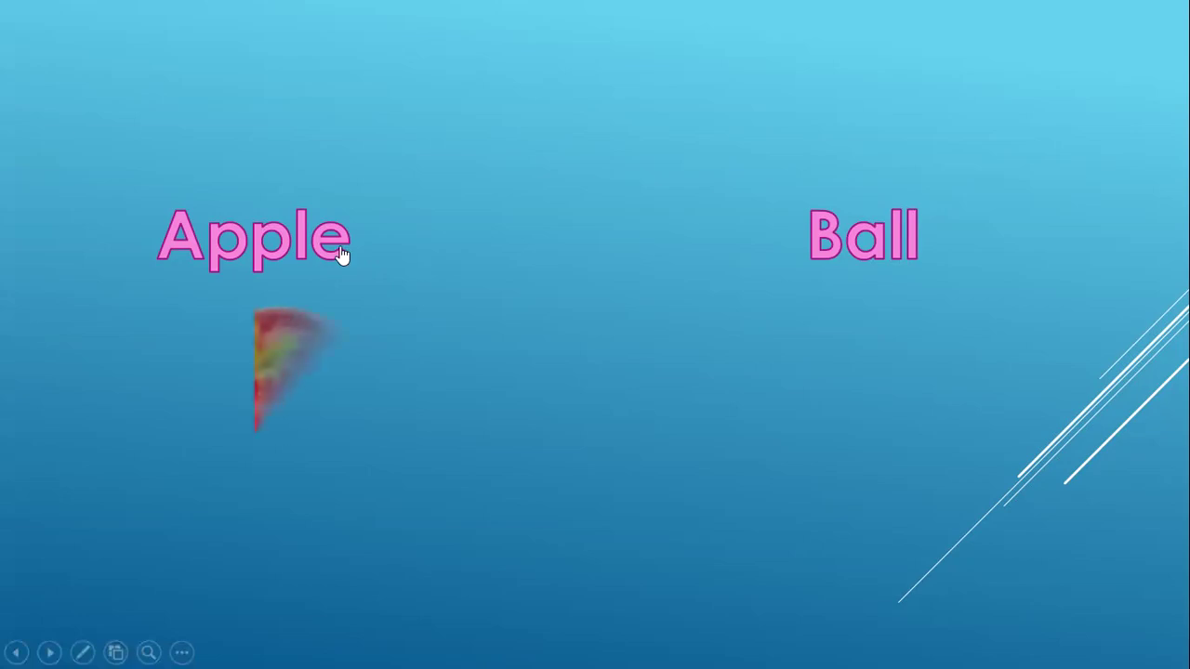
left_click(906, 251)
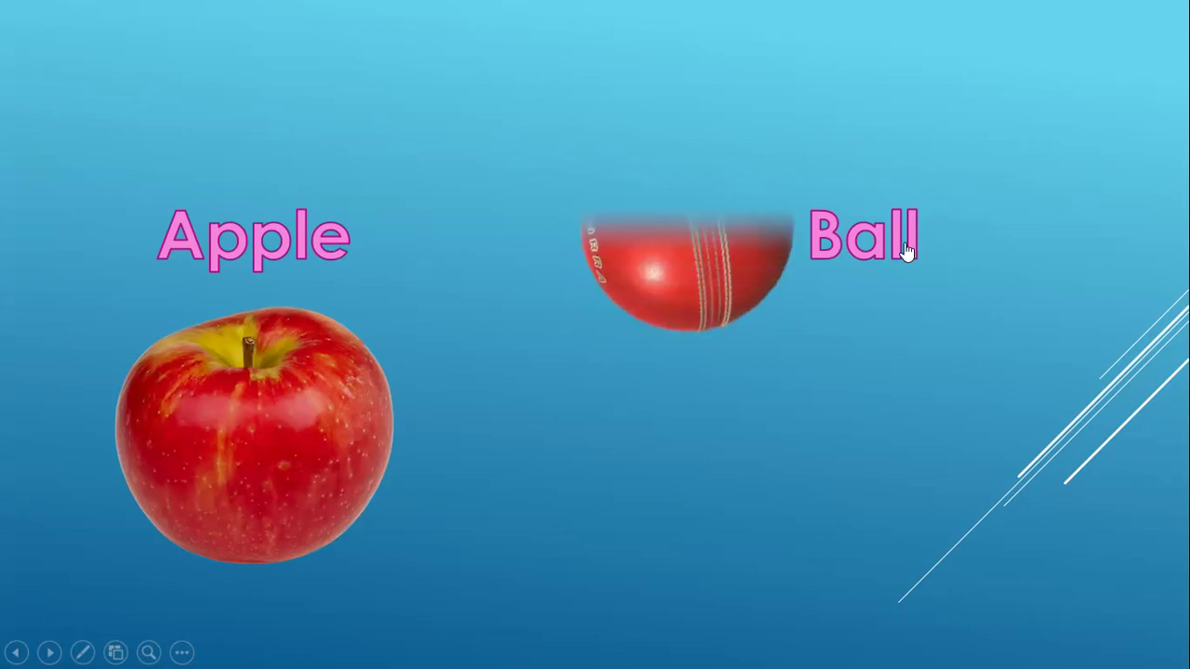
Step: Advance to the Cat and Dog slide, reveal the photos, then end the show
left_click(1039, 265)
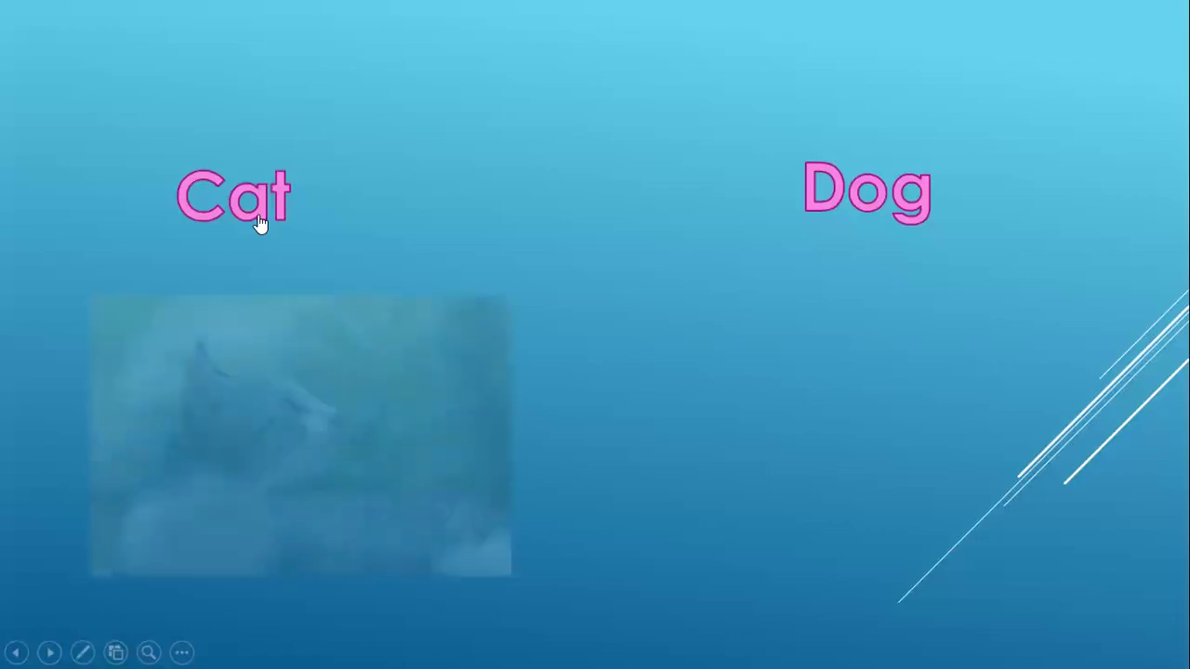
left_click(882, 217)
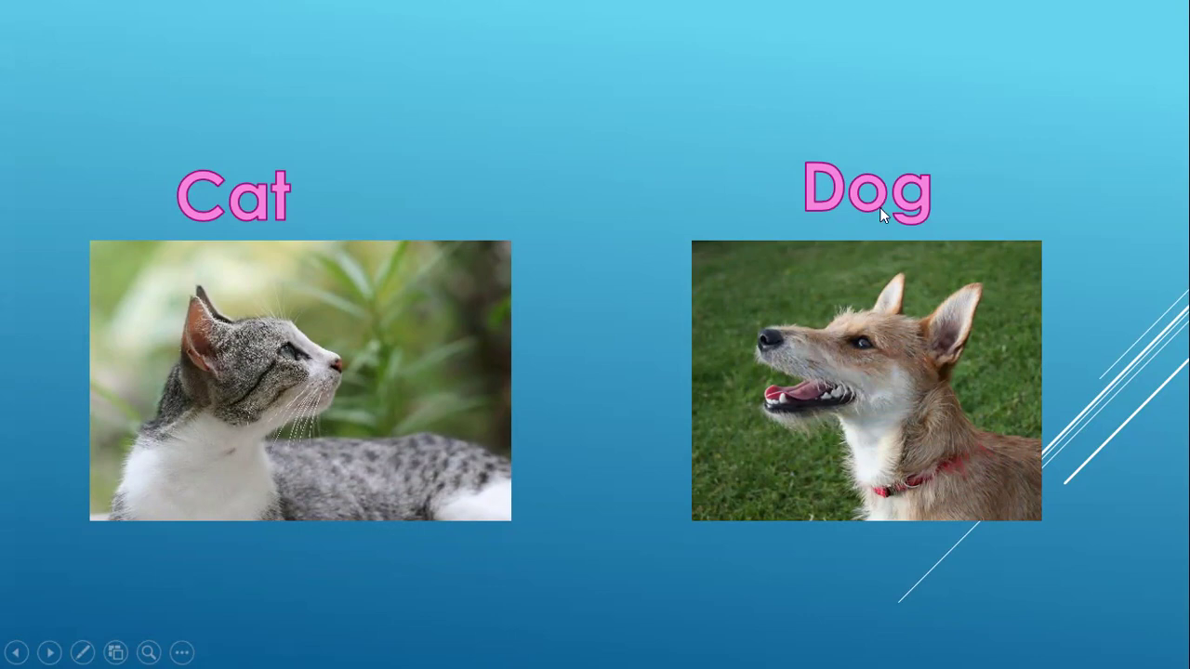
key("Escape")
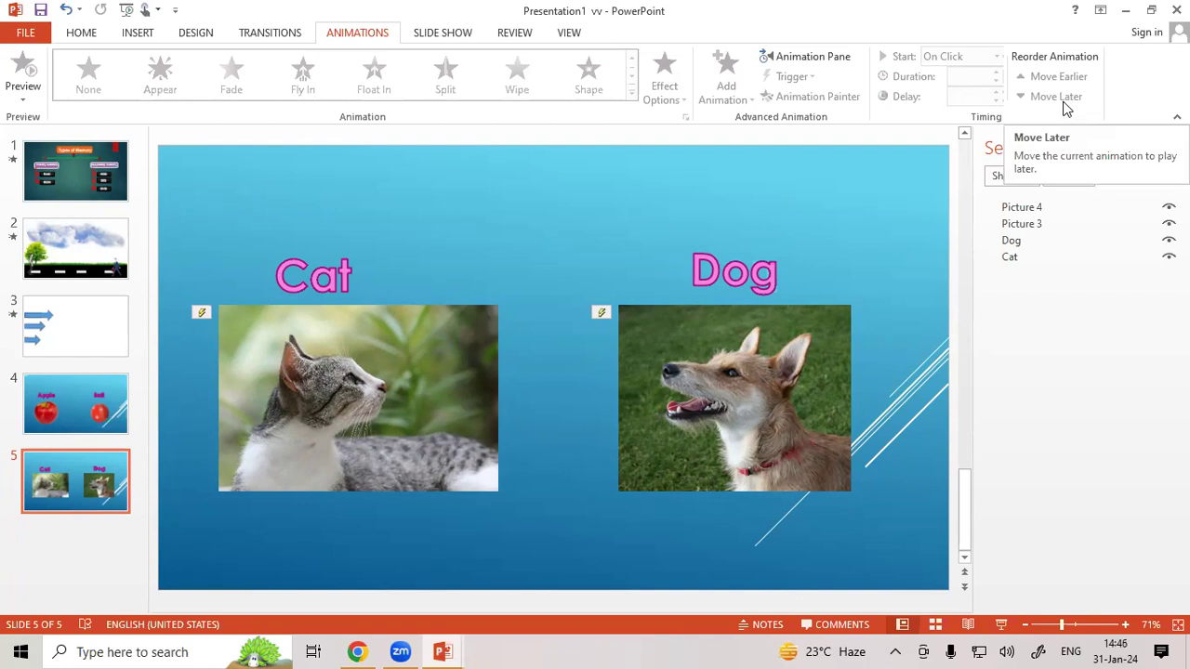
Step: Change the top, middle and bottom arrows on slide 3 to start On Click
left_click(64, 317)
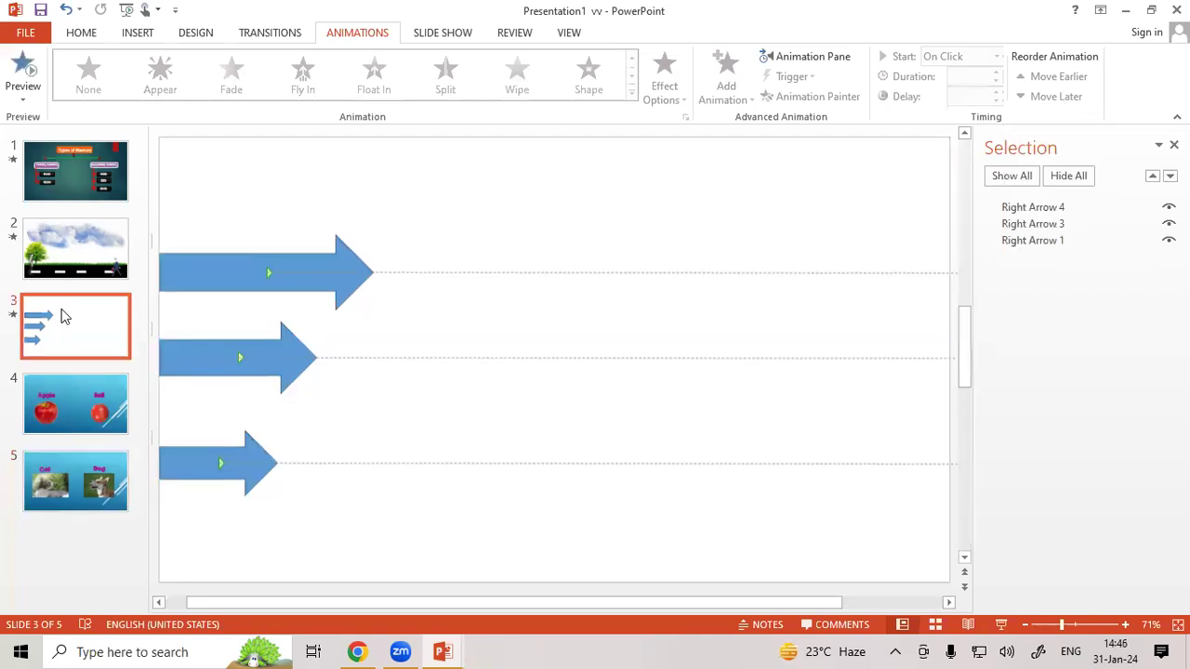
left_click(291, 270)
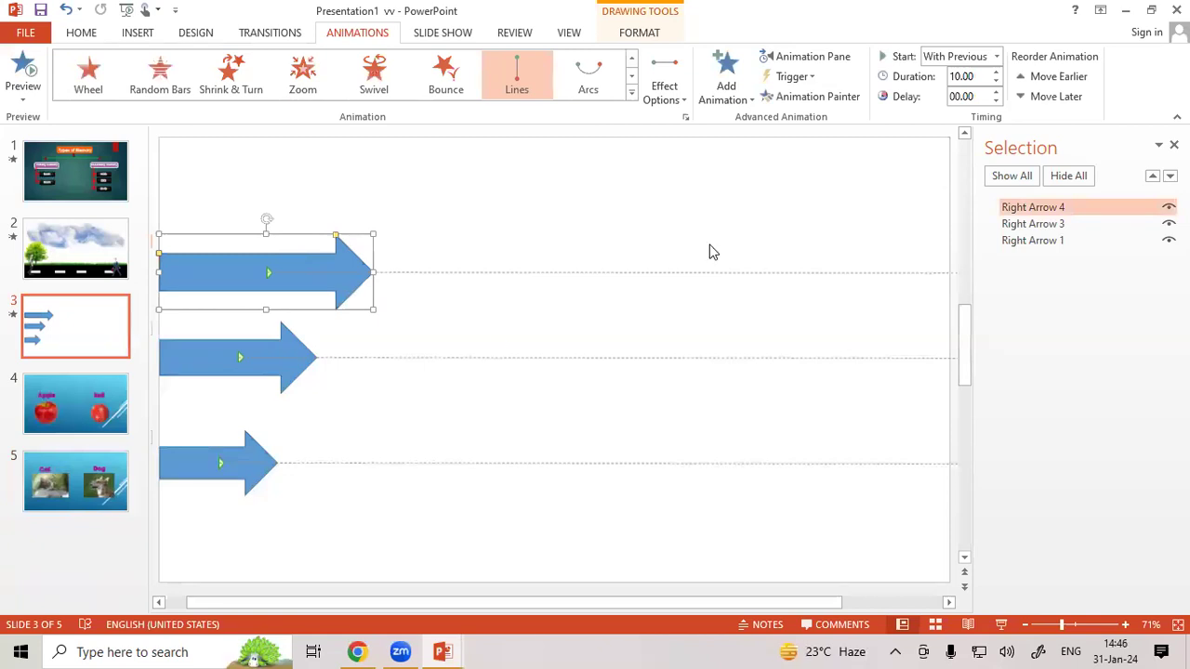
left_click(996, 57)
left_click(970, 78)
left_click(269, 357)
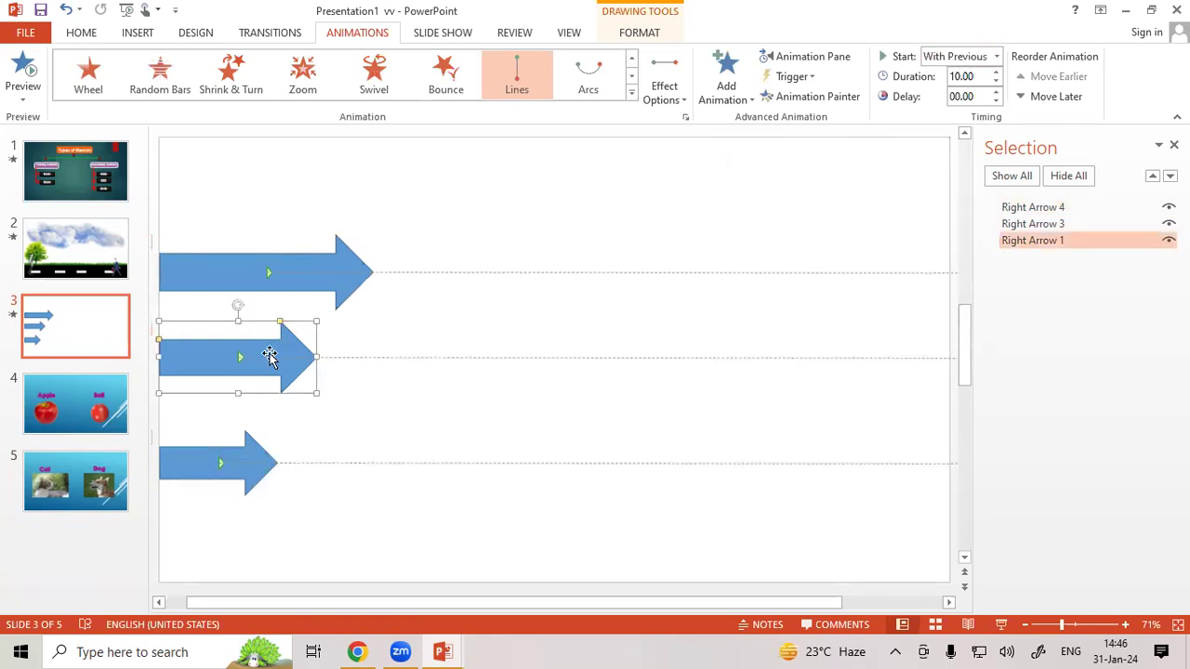
left_click(996, 57)
left_click(970, 76)
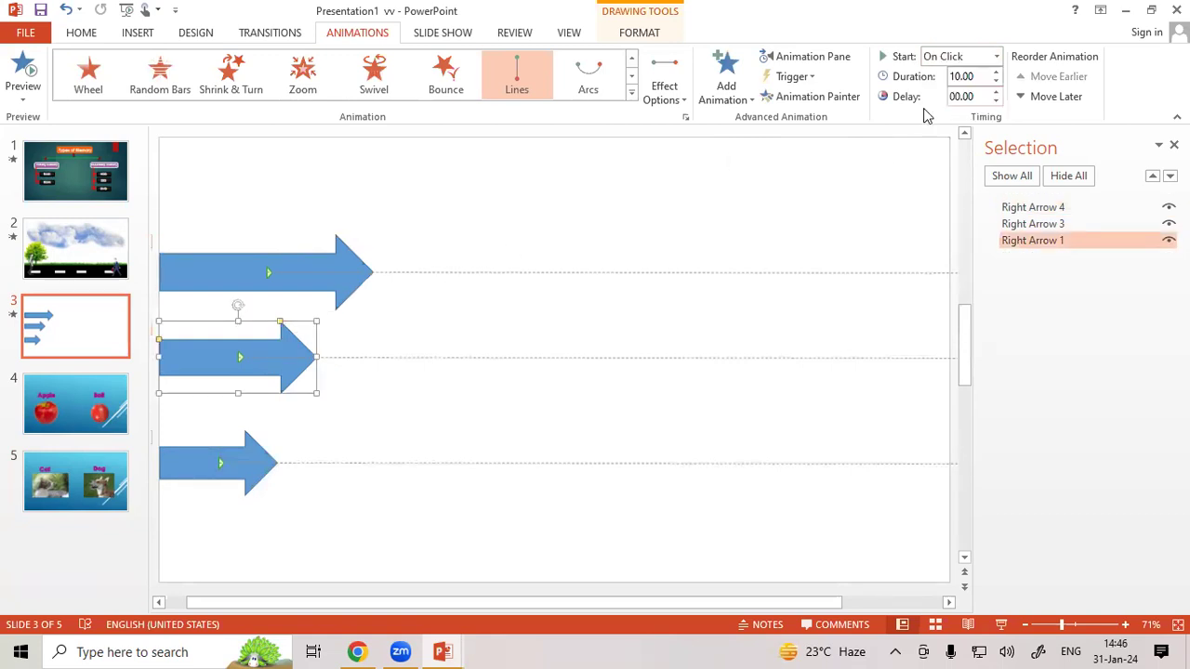
left_click(226, 470)
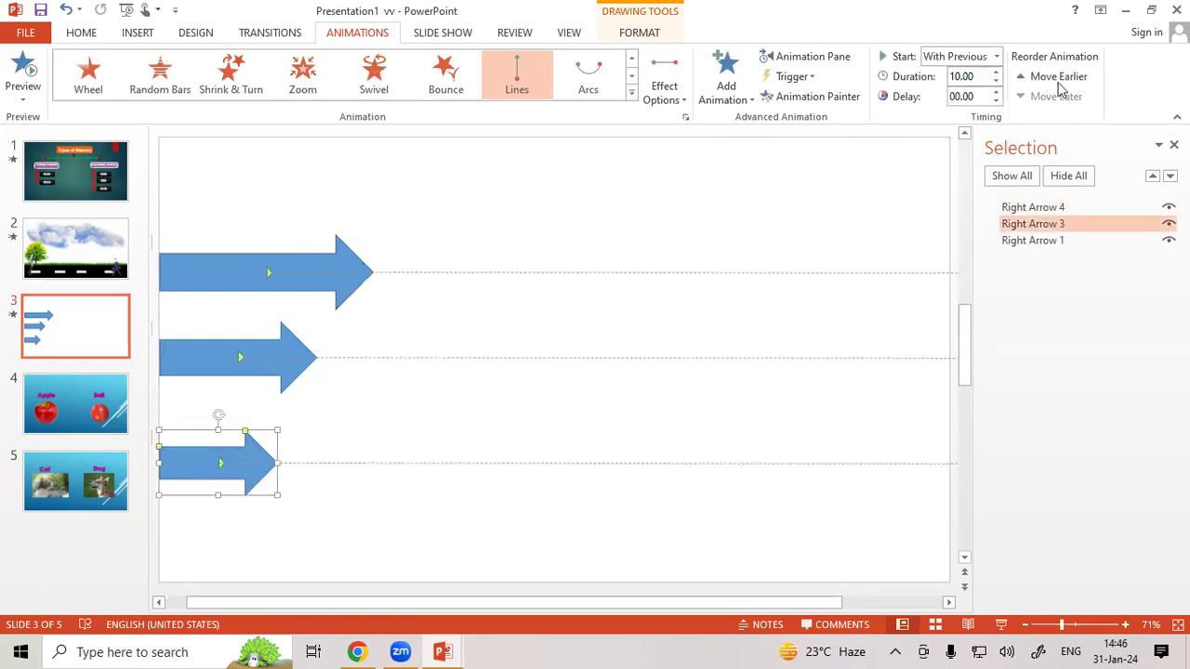
left_click(996, 57)
left_click(957, 76)
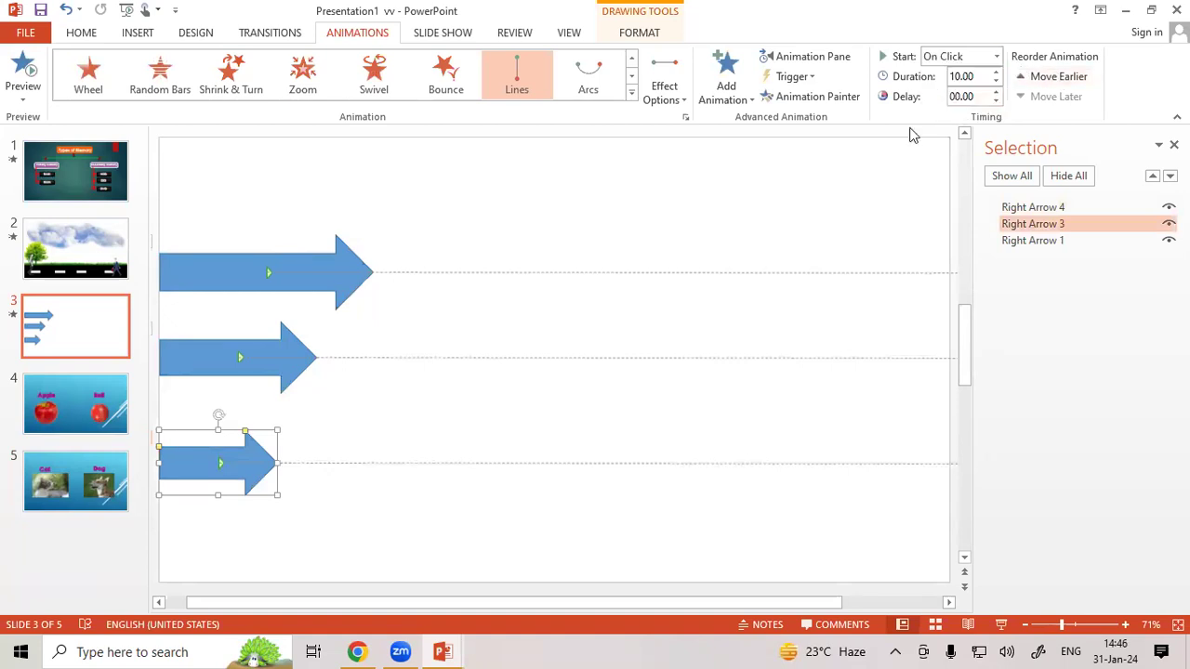
left_click(834, 173)
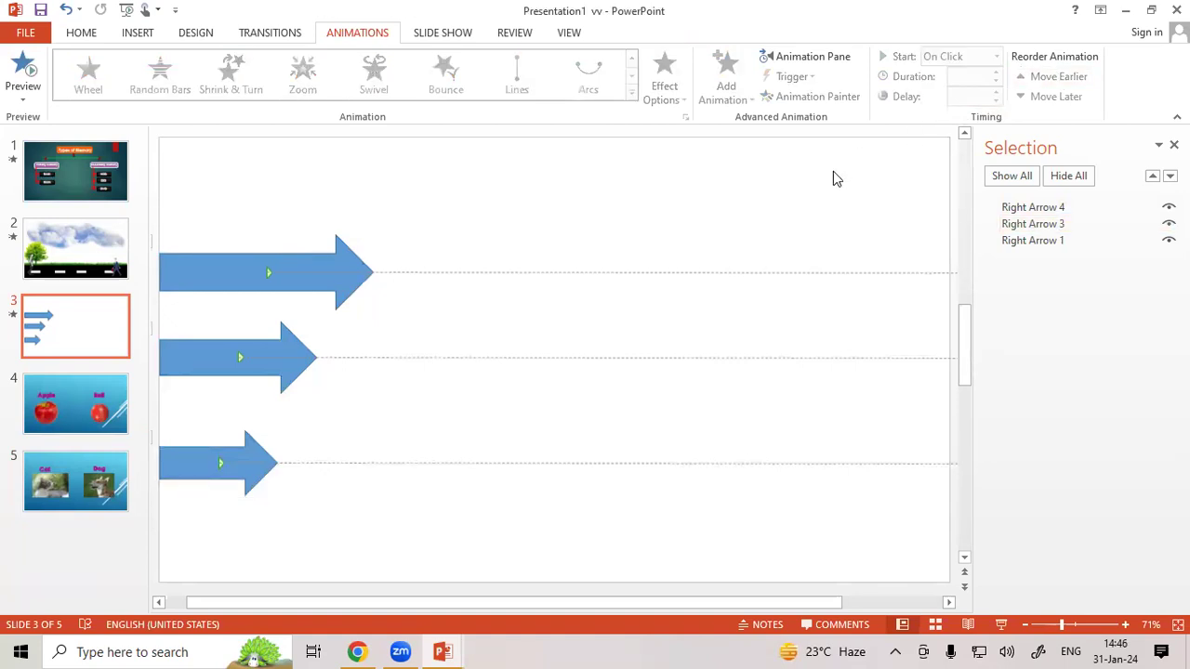
Step: Preview slide 3, move the top arrow's animation earlier, and preview the order again
key("shift+F5")
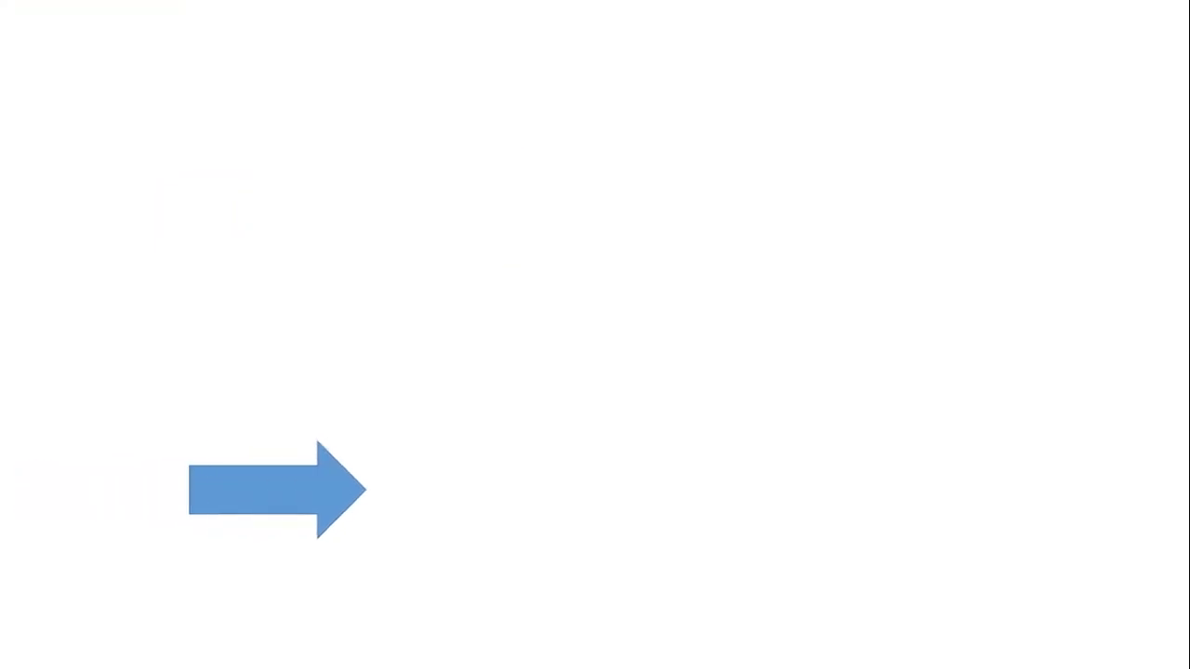
key("Escape")
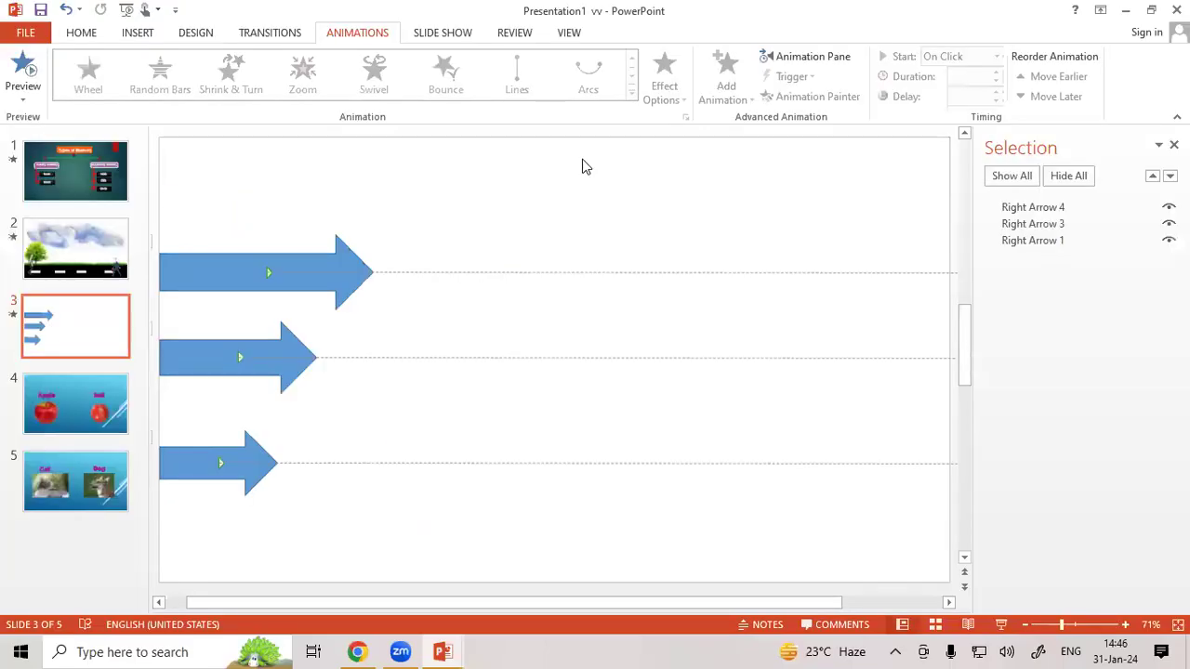
left_click(360, 267)
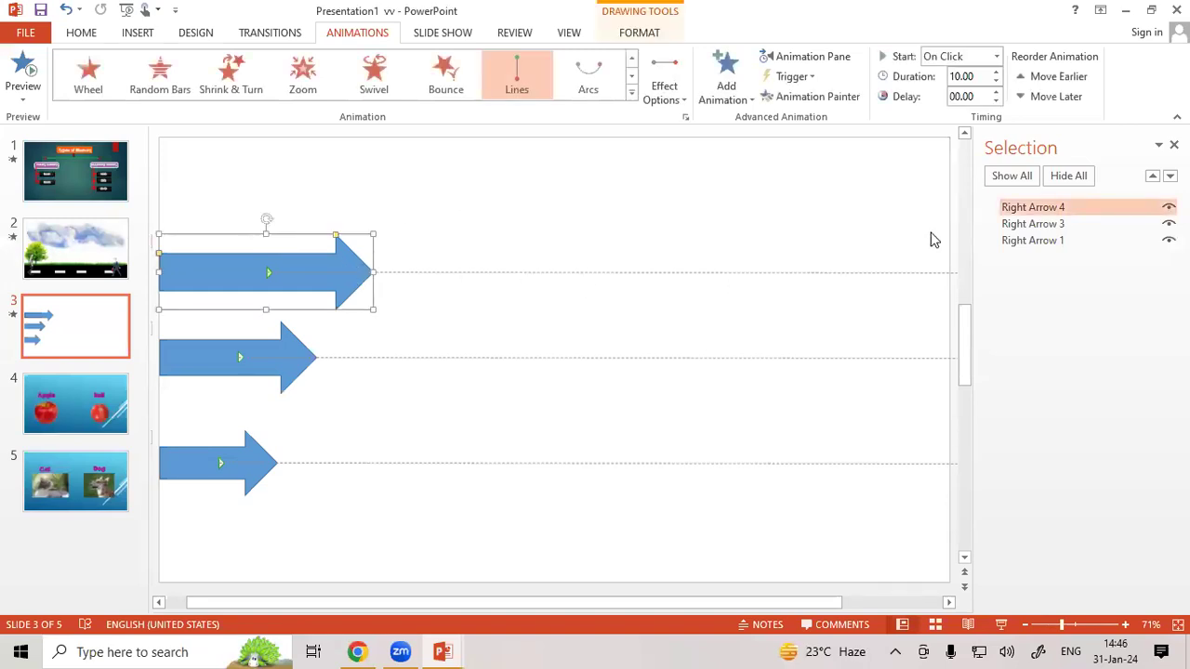
left_click(1051, 78)
key("shift+F5")
key("shift+F5")
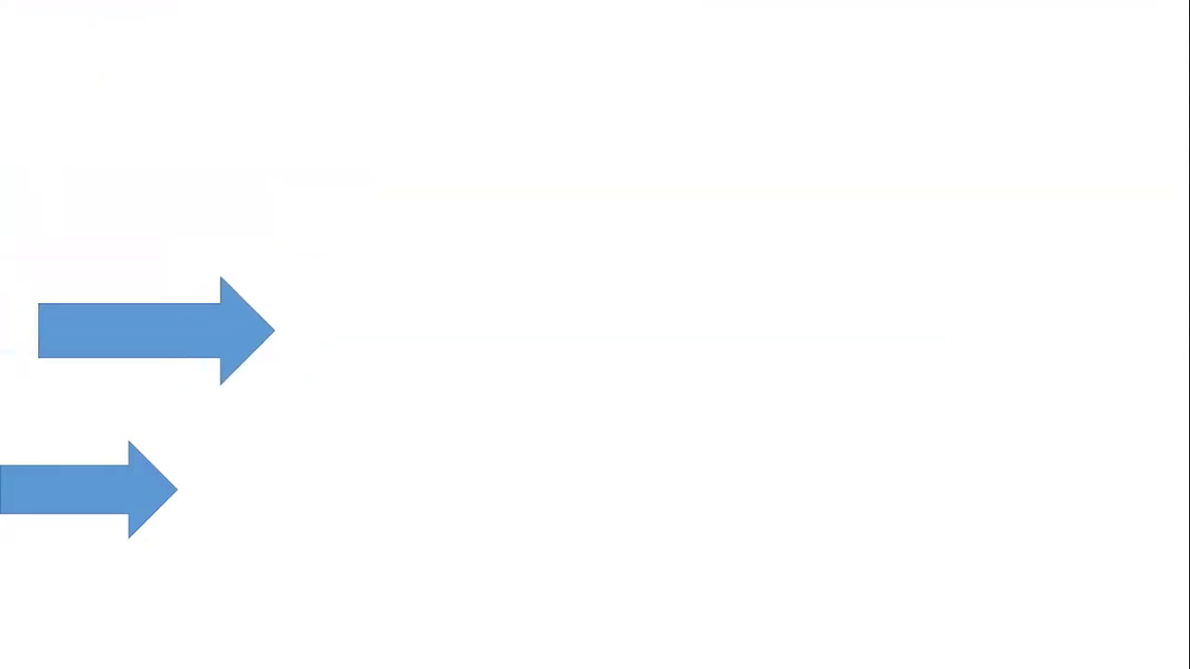
key("Escape")
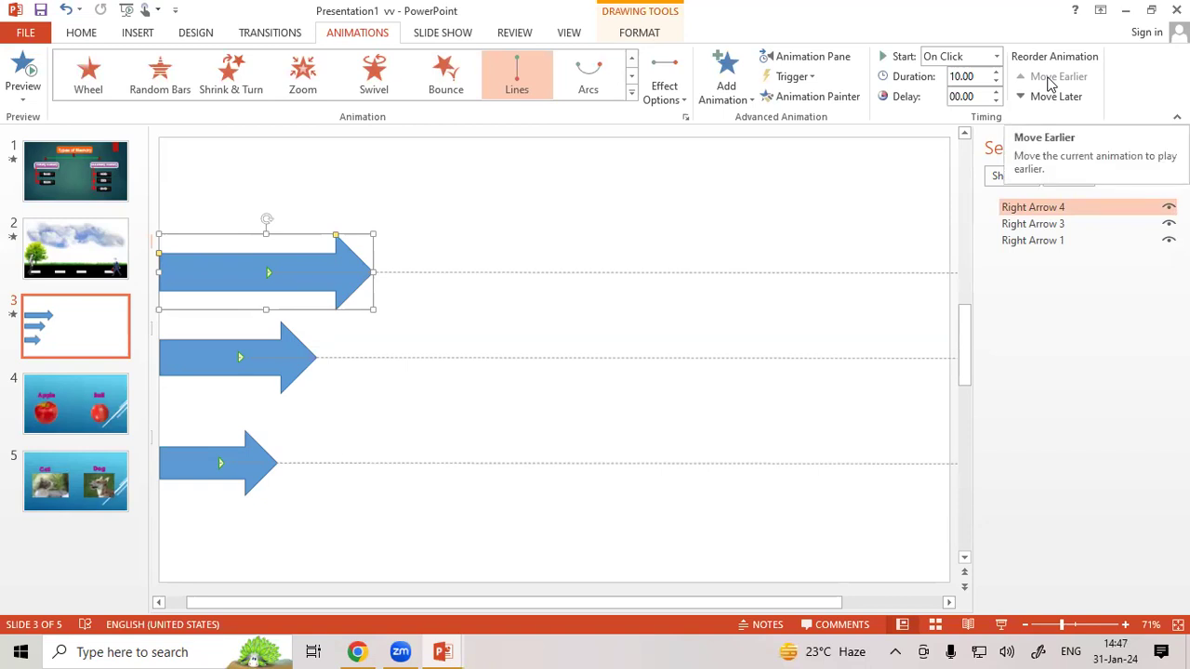
Step: On slide 1, select the title, connector group, Primary Memory and RAM boxes to inspect animations
left_click(32, 178)
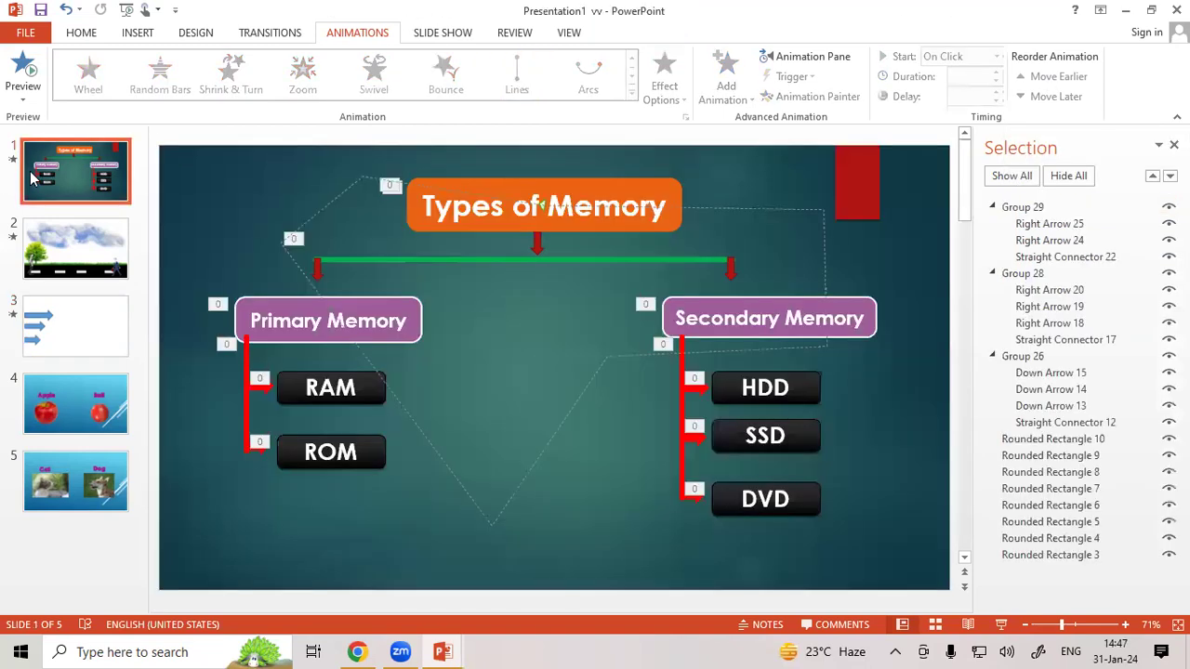
left_click(409, 227)
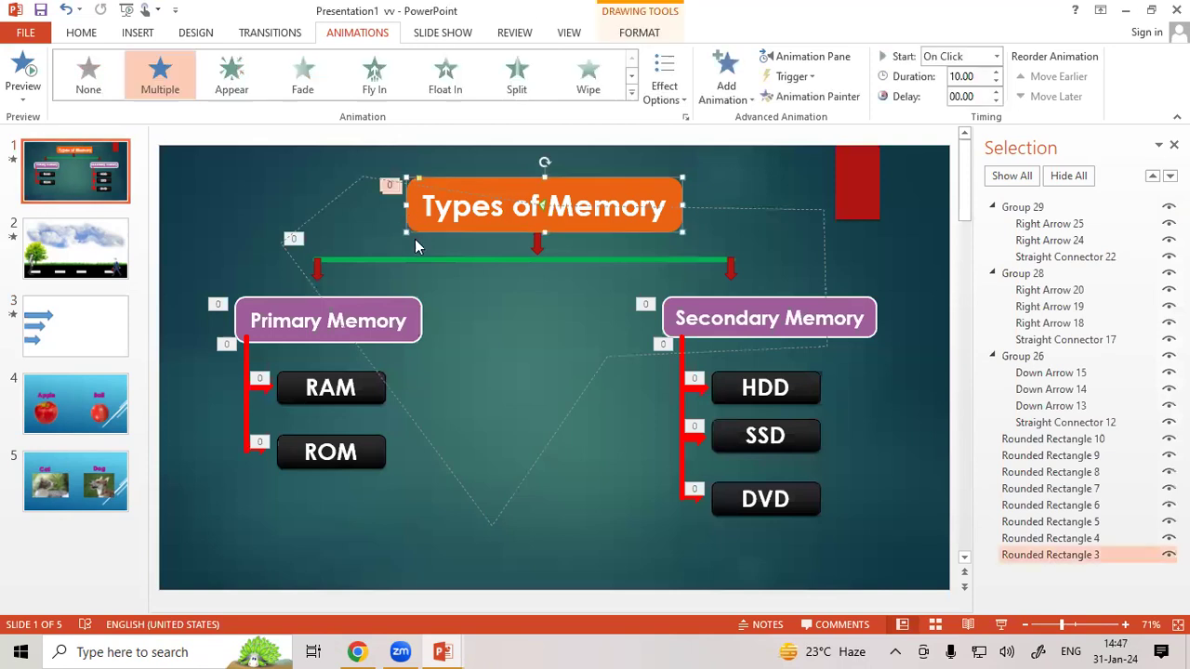
left_click(423, 258)
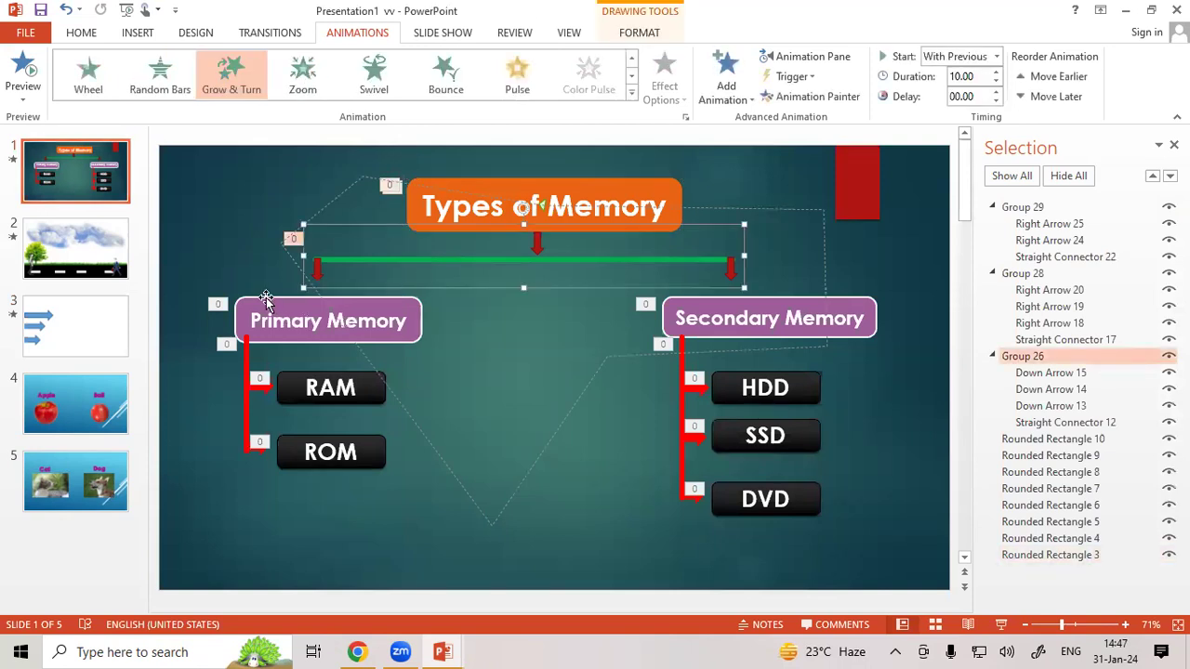
left_click(267, 320)
left_click(279, 383)
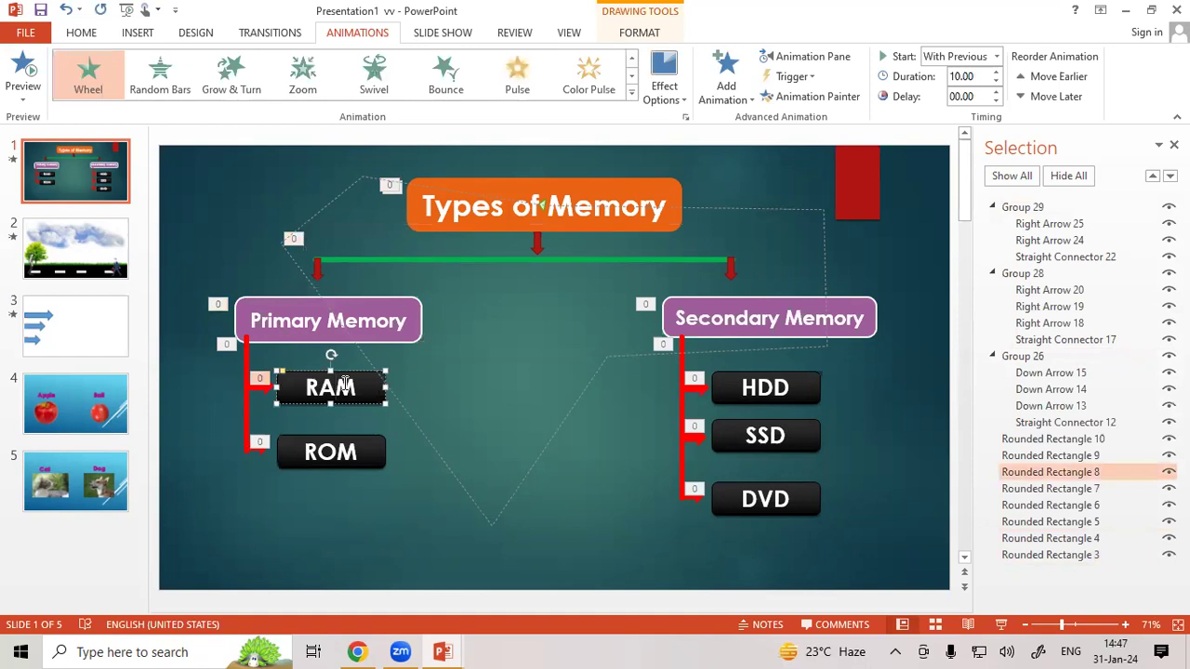
left_click(381, 371)
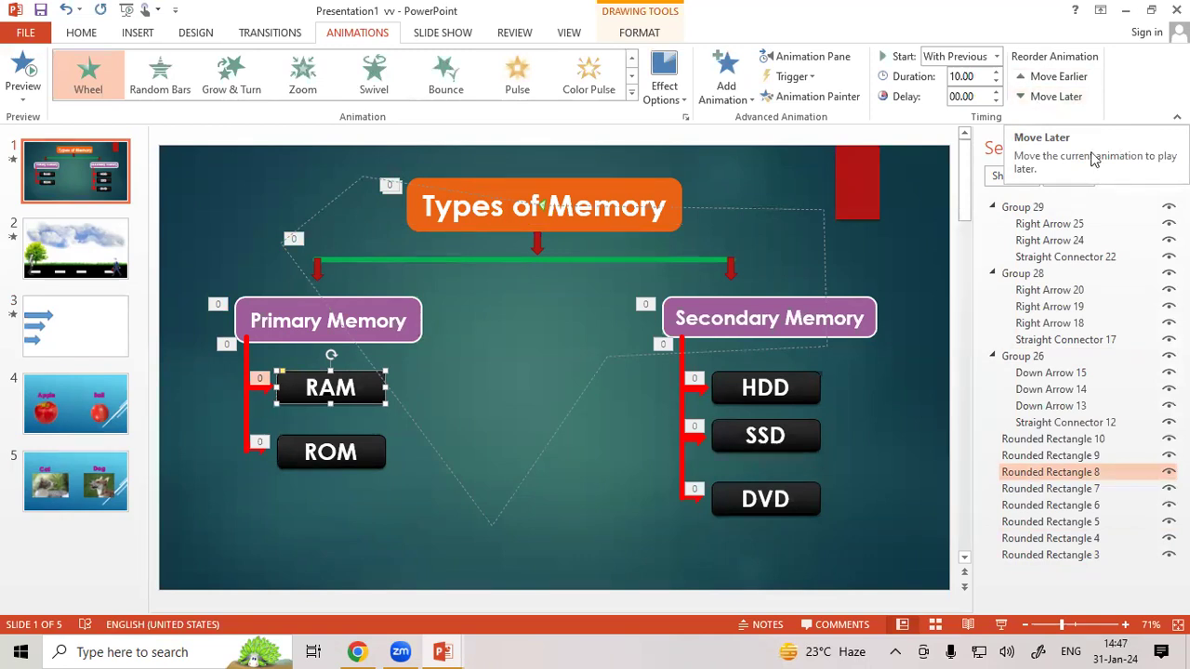
left_click(739, 173)
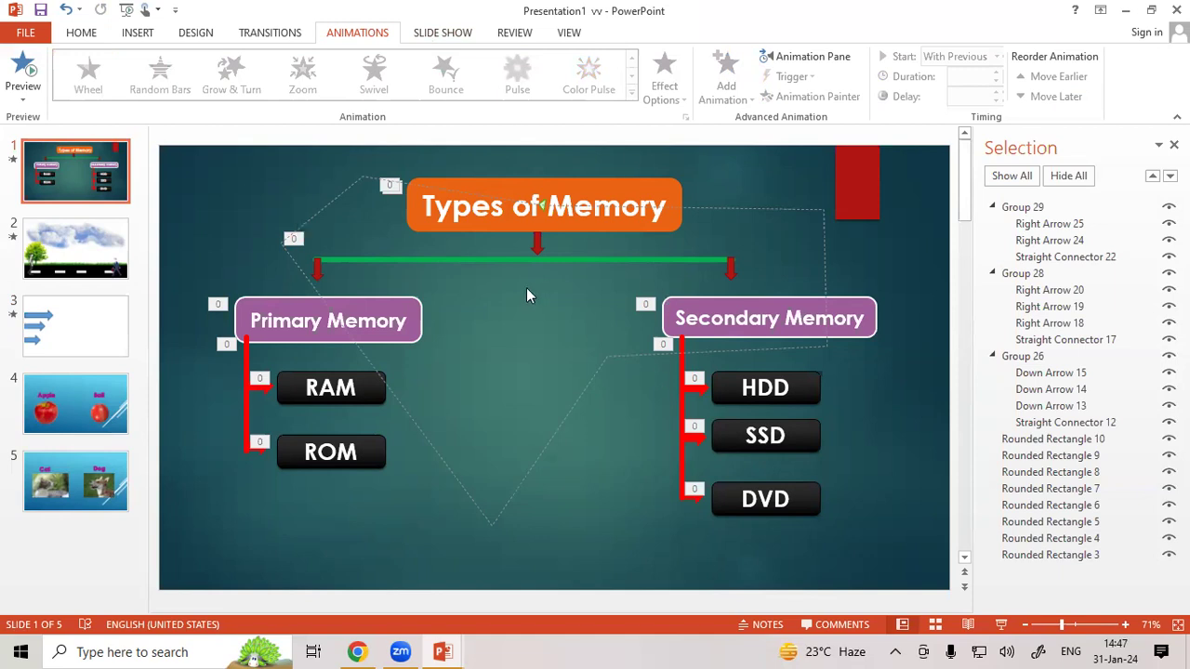
Step: Close the Selection pane, go to slide 5 with the Cat and Dog photos, and show the Slide Show ribbon
left_click(1174, 145)
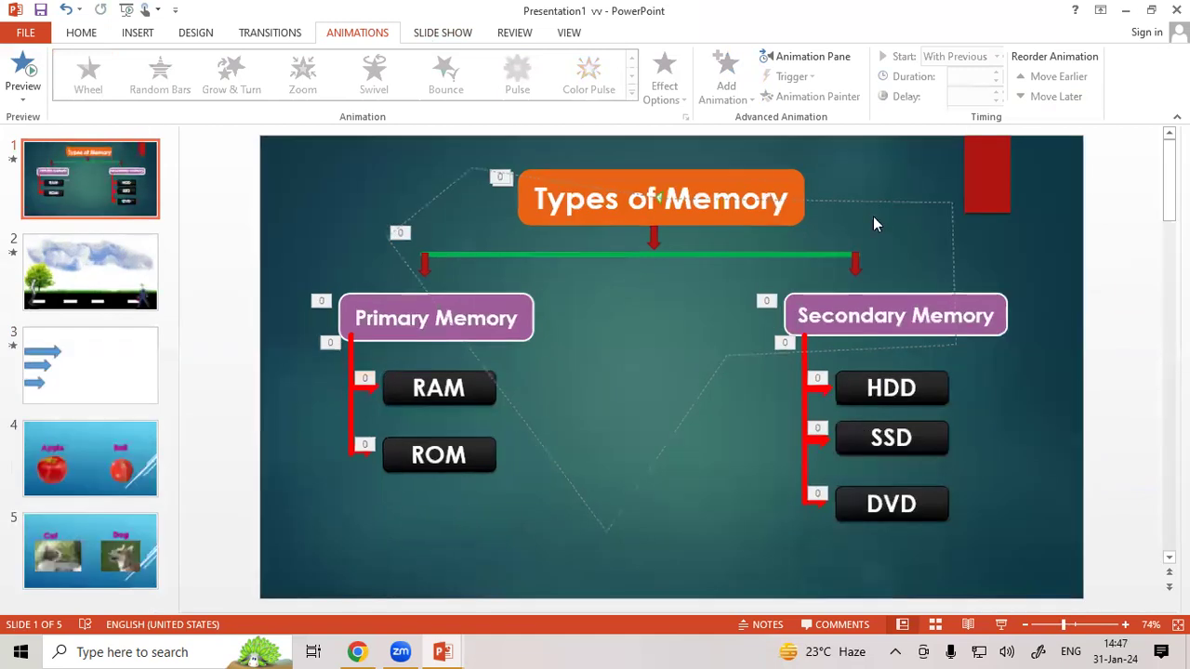
left_click(121, 541)
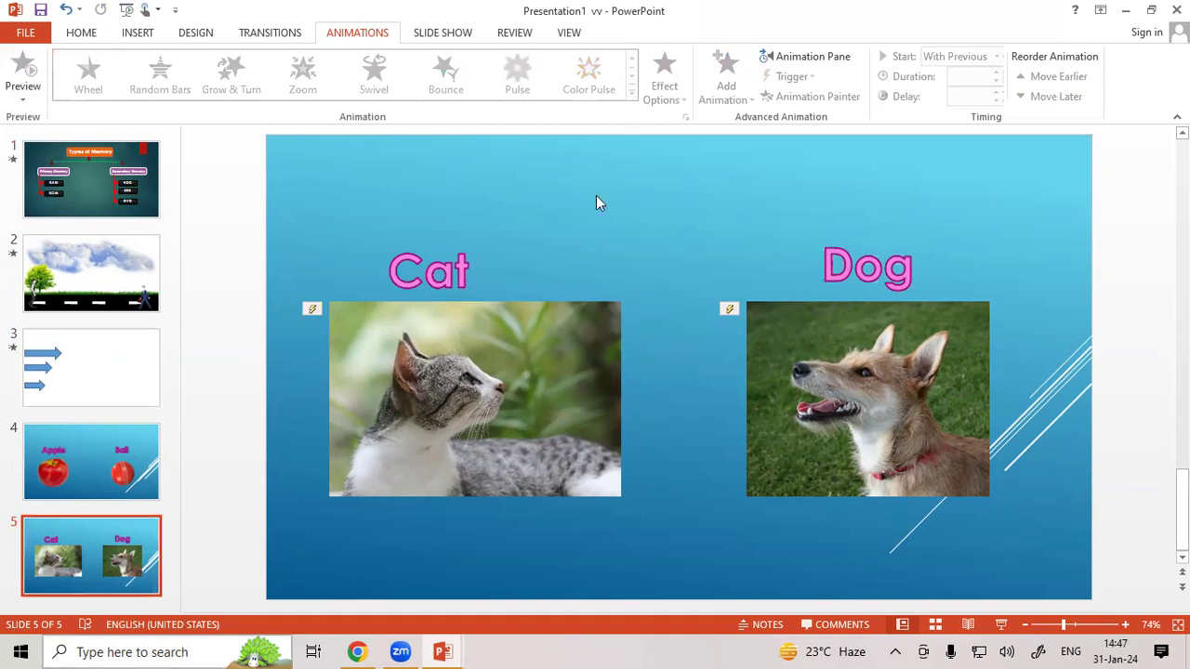
left_click(441, 35)
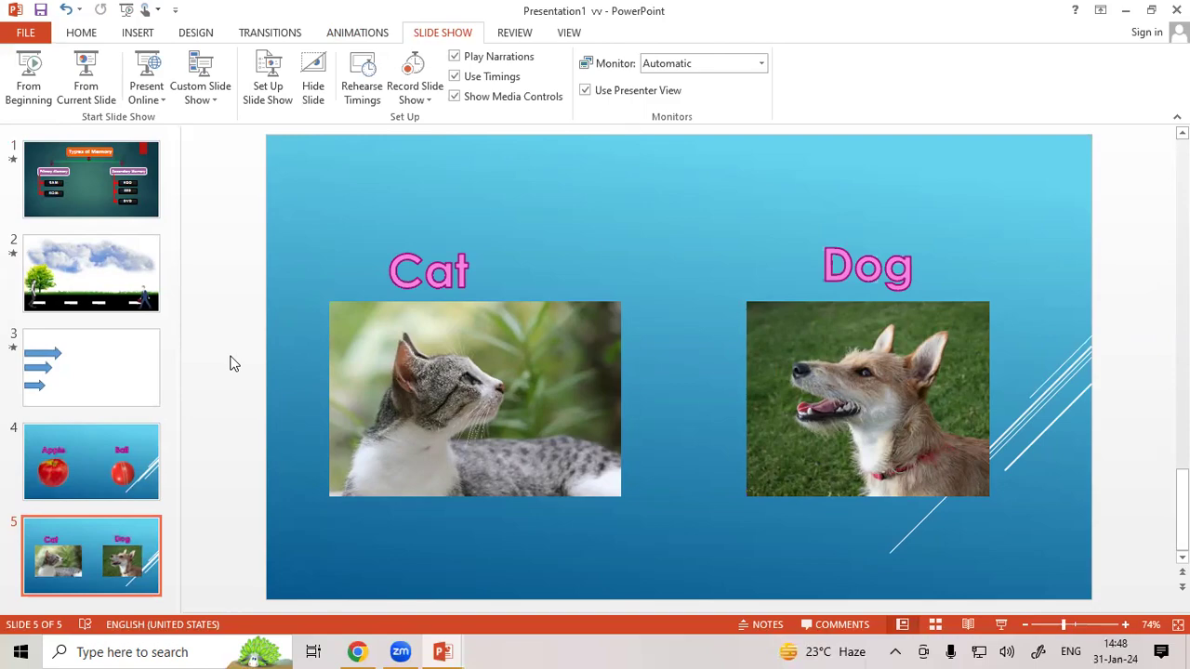
Step: Run the slide show from the start, from the Apple and Ball slide, then from the start again
key("F5")
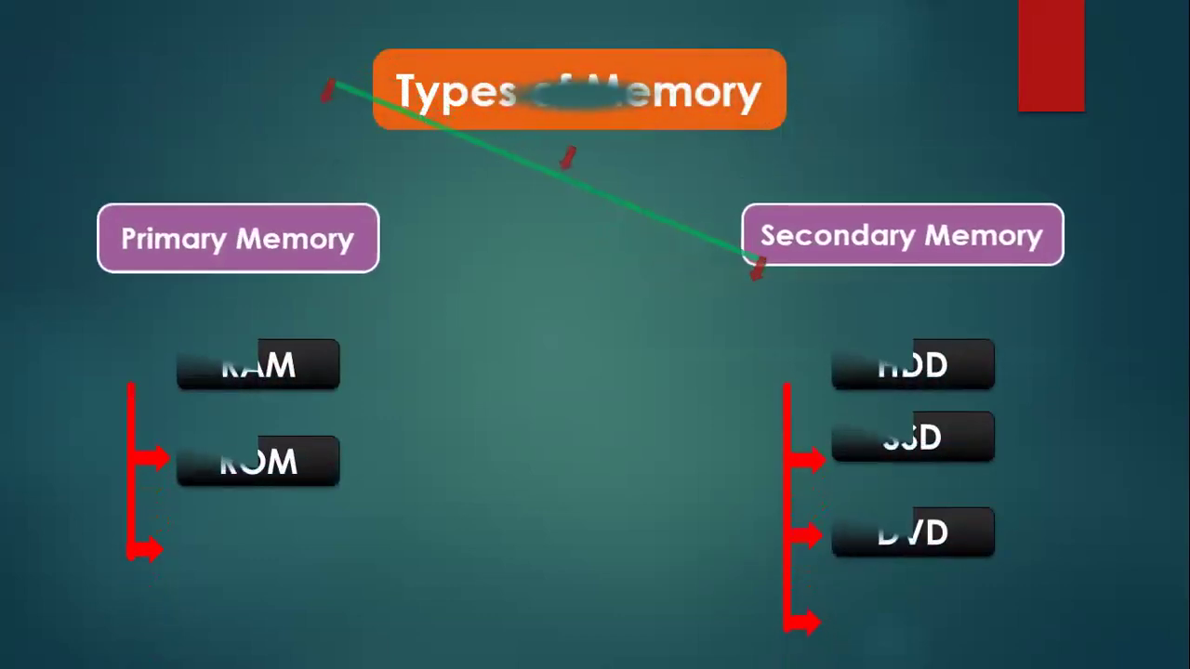
key("Escape")
left_click(110, 449)
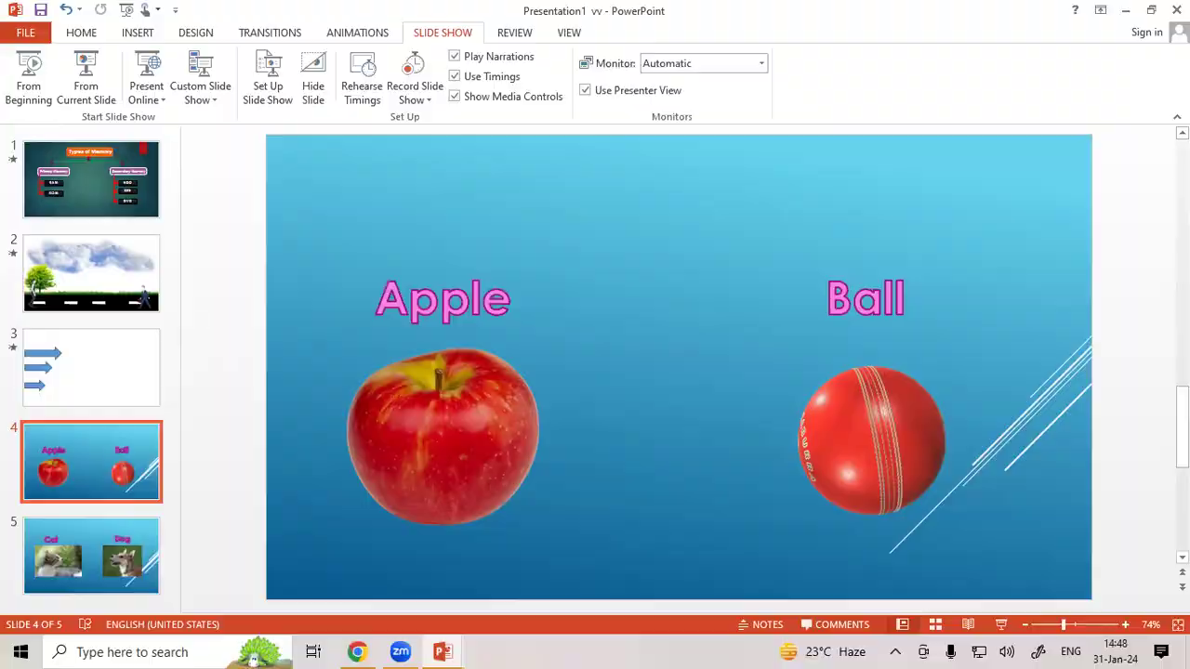
key("shift+F5")
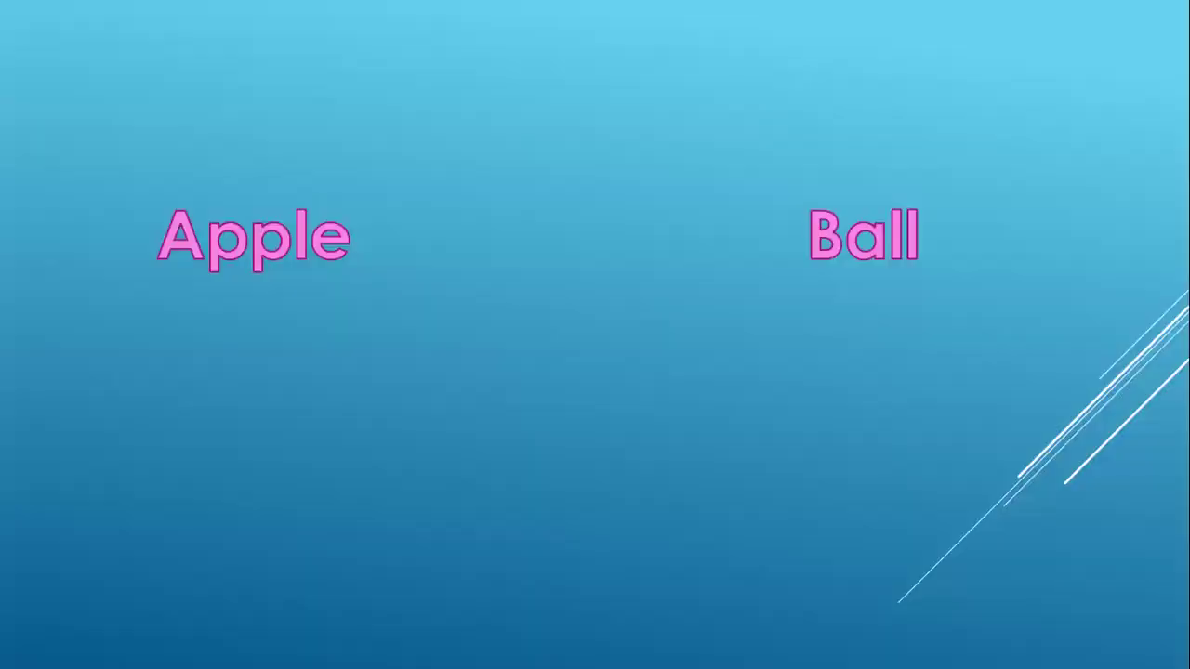
key("Escape")
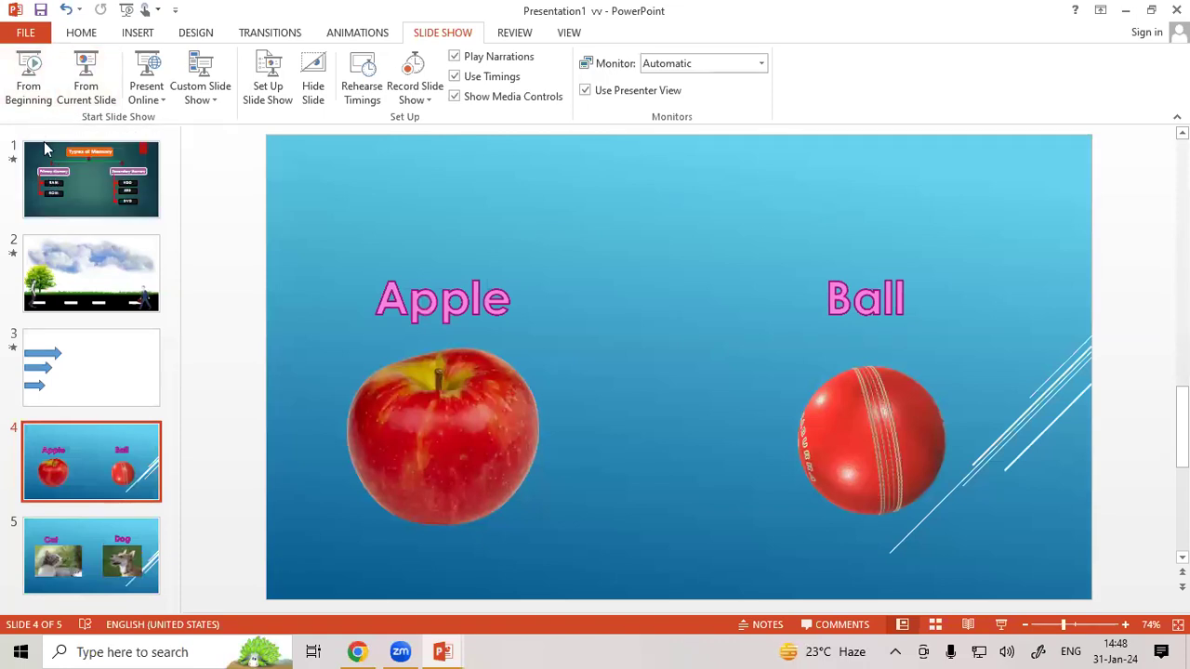
left_click(29, 70)
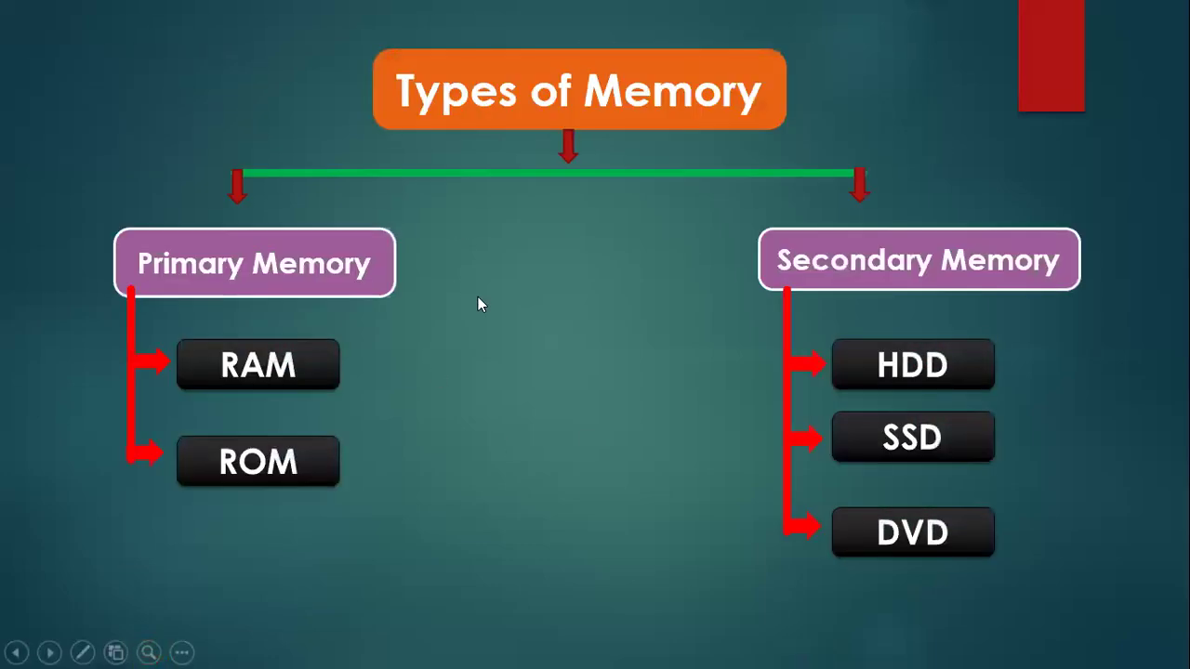
key("Escape")
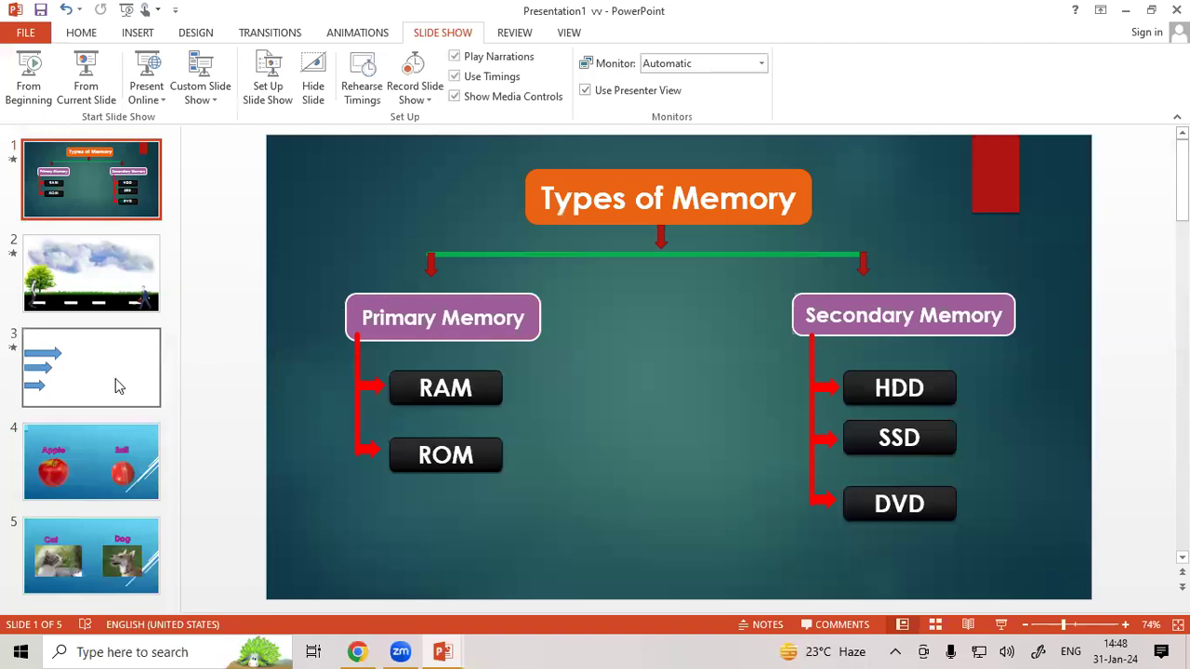
Step: Play the slide show from the three-arrows slide and exit it
left_click(116, 378)
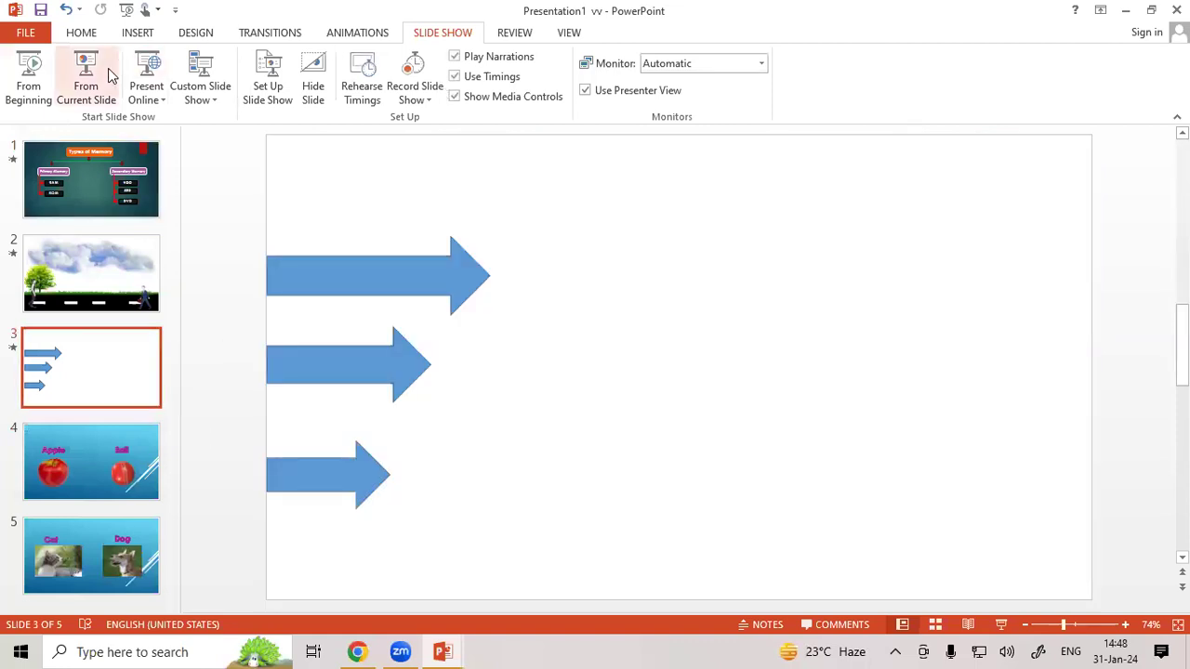
left_click(110, 75)
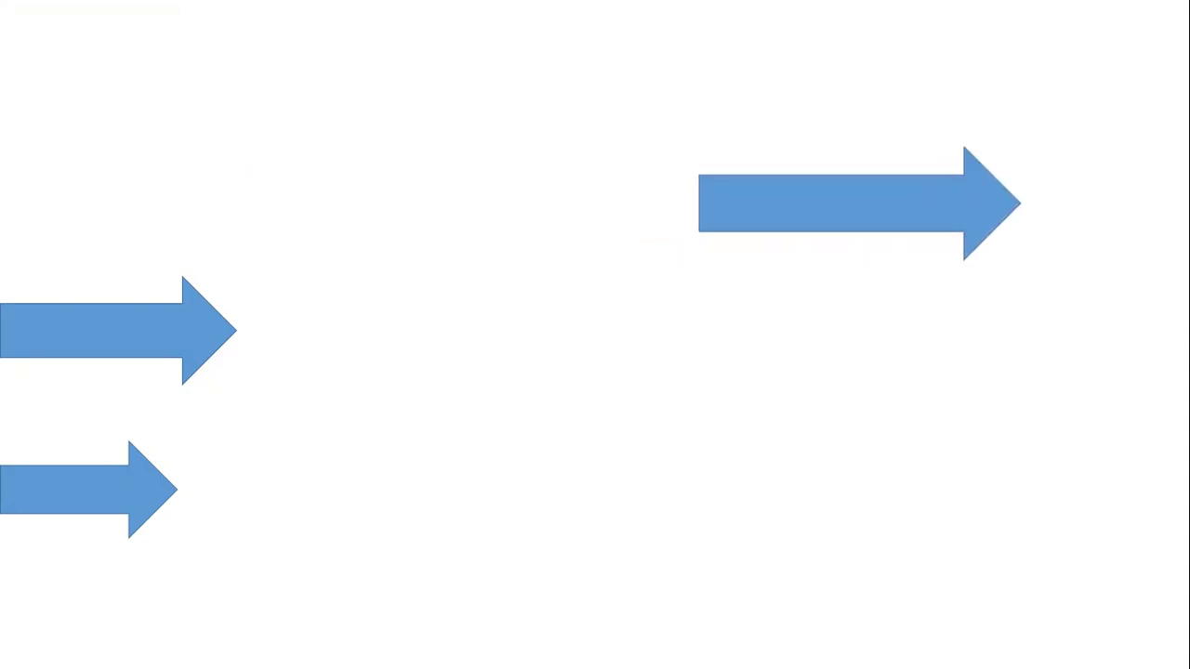
key("Escape")
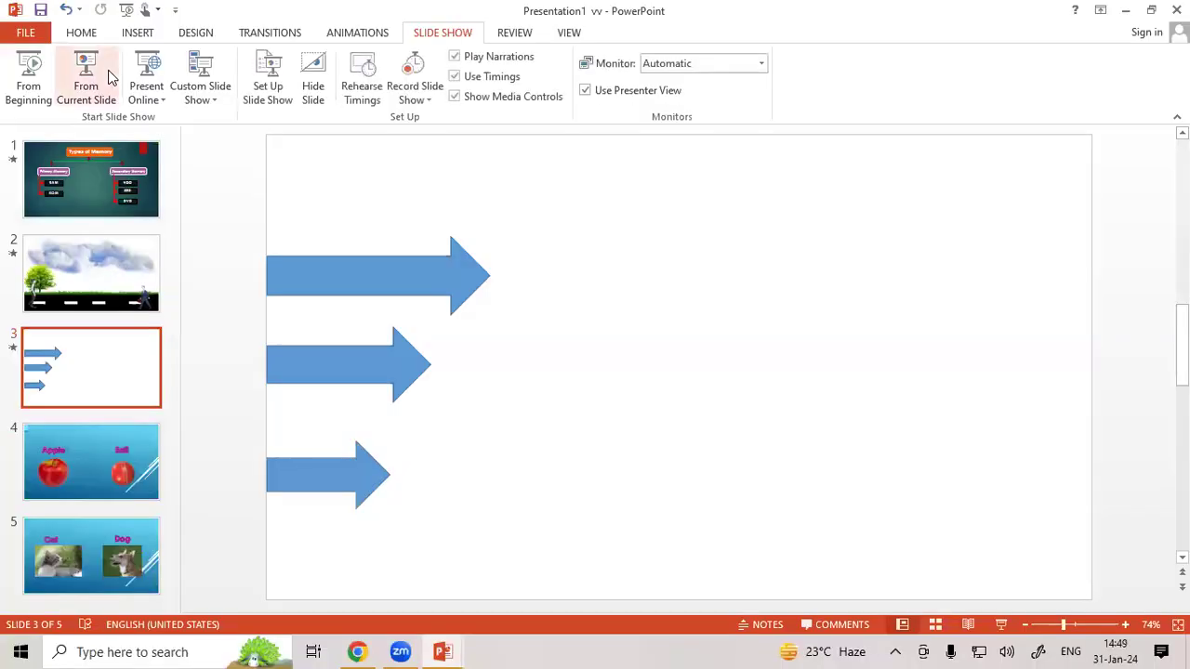
Step: Switch between the Animations and Slide Show tabs, then open the Types of Memory slide
left_click(335, 35)
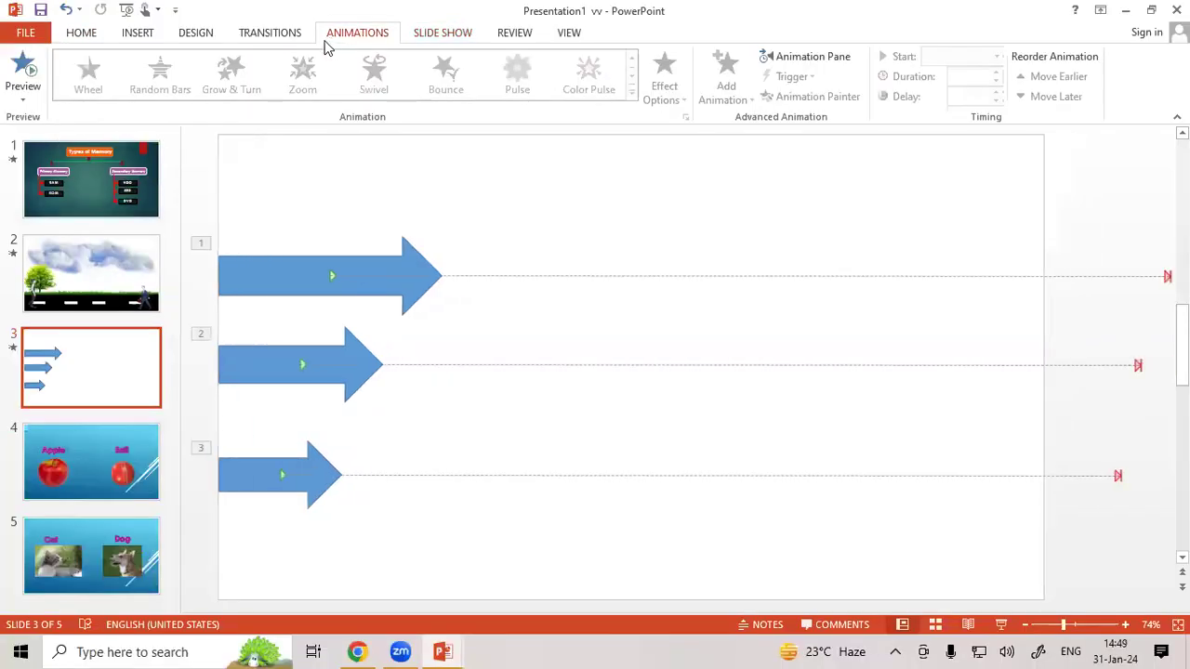
left_click(442, 35)
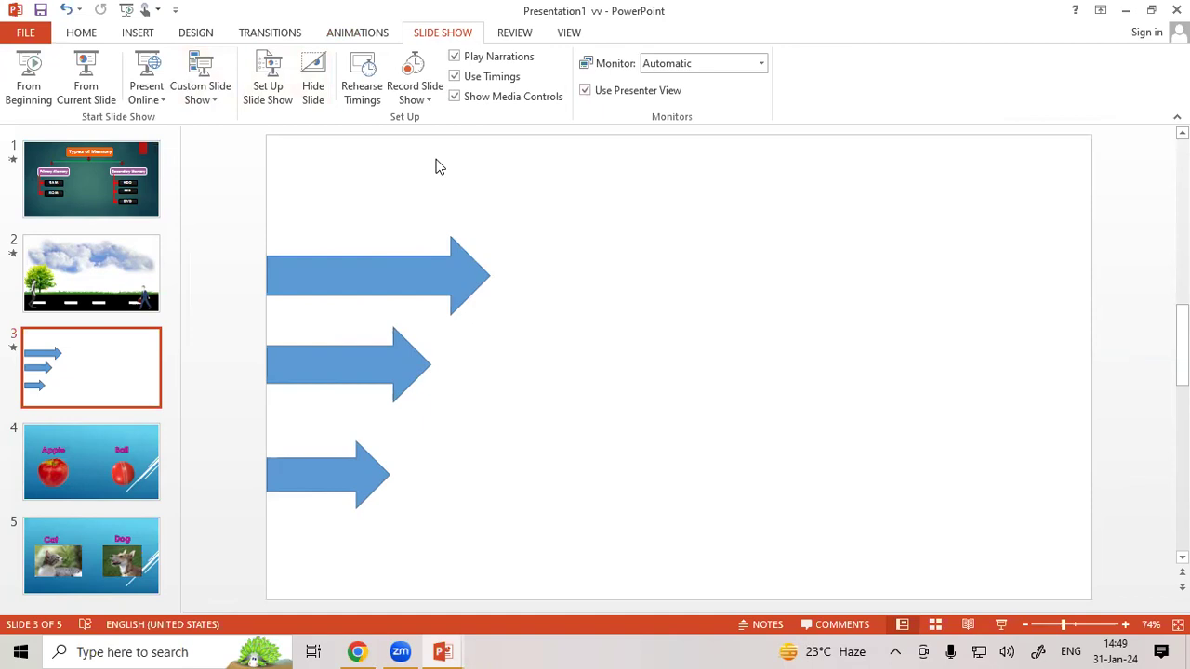
left_click(335, 34)
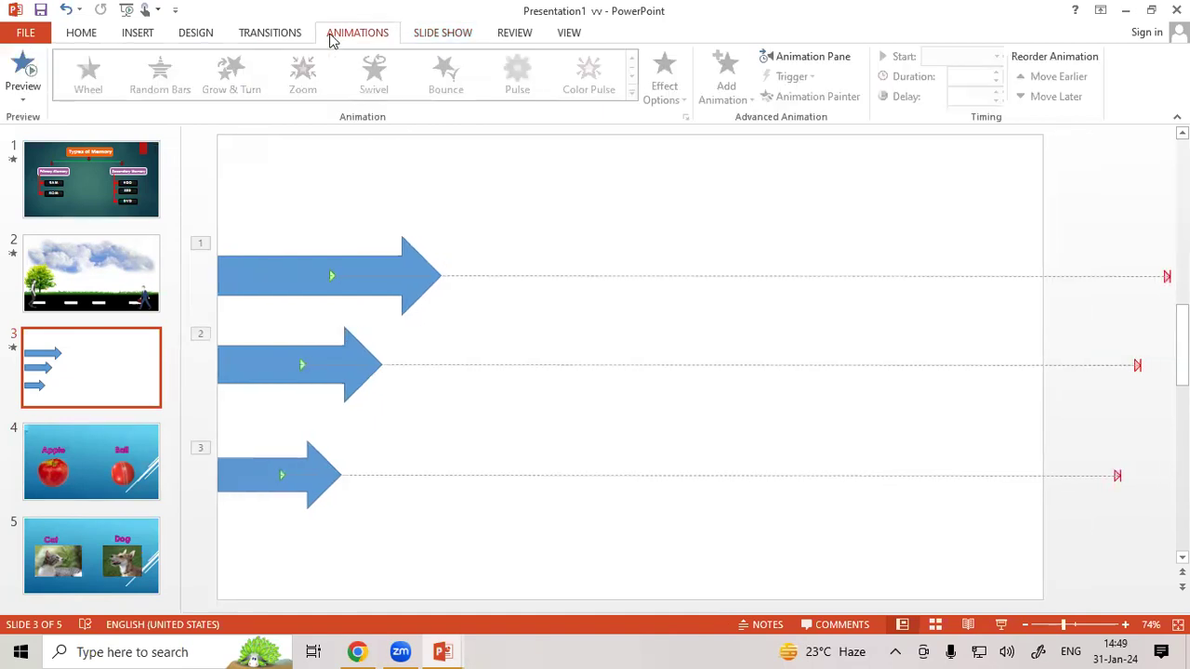
left_click(130, 194)
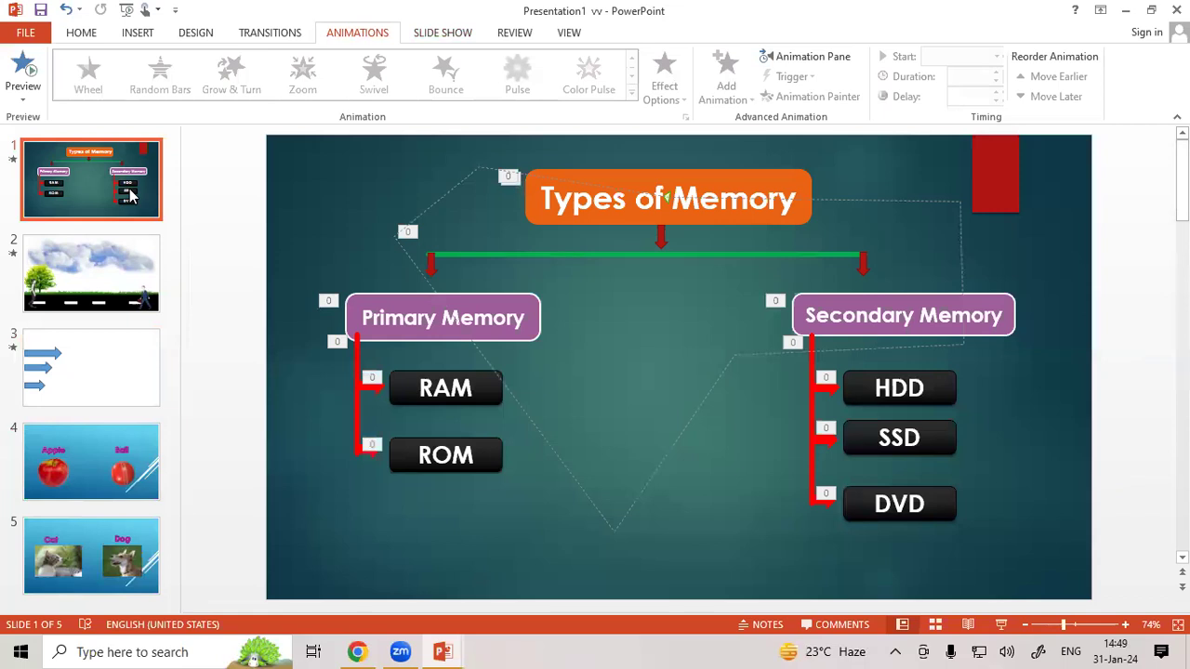
left_click(395, 453)
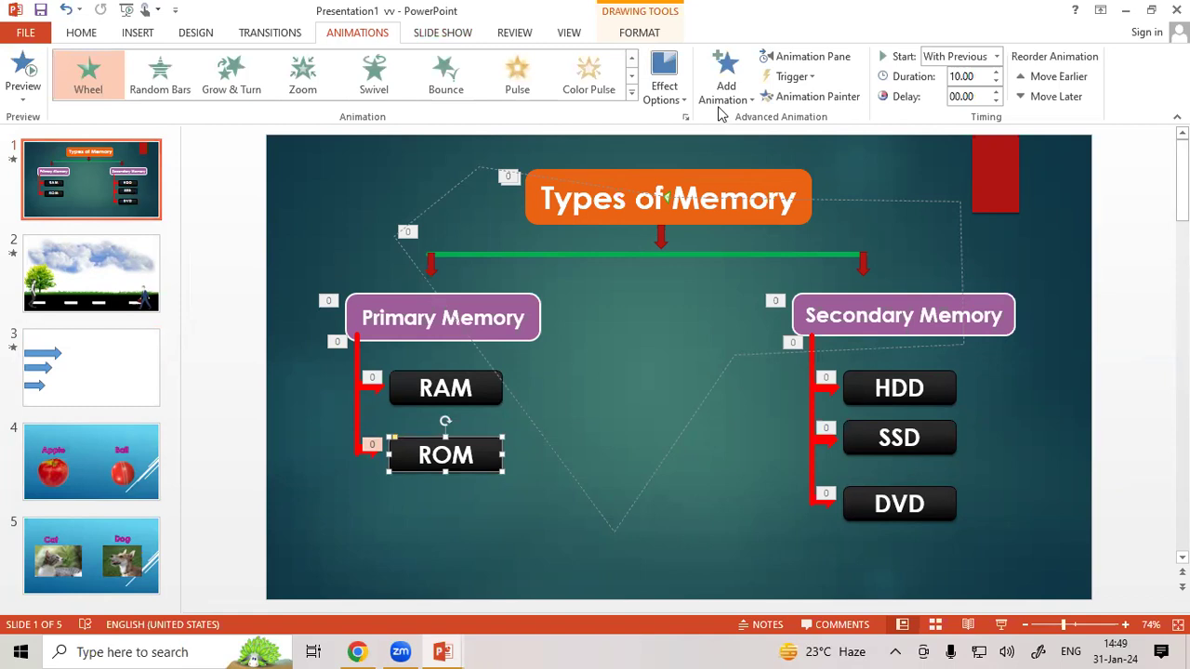
left_click(724, 93)
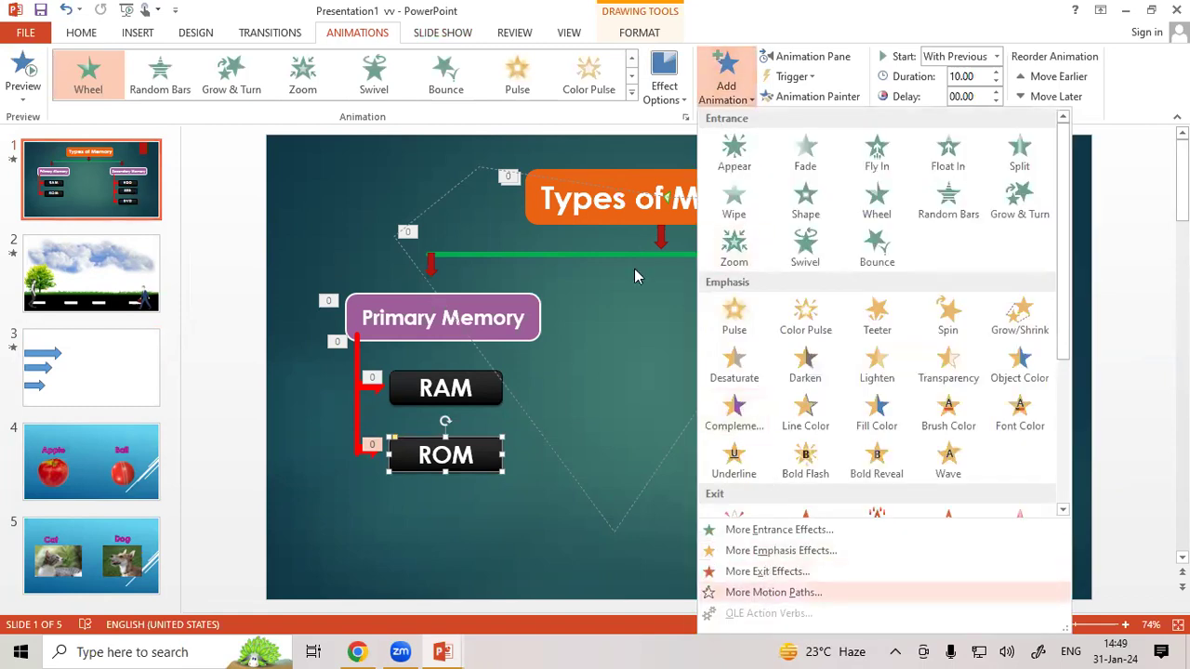
key("Return")
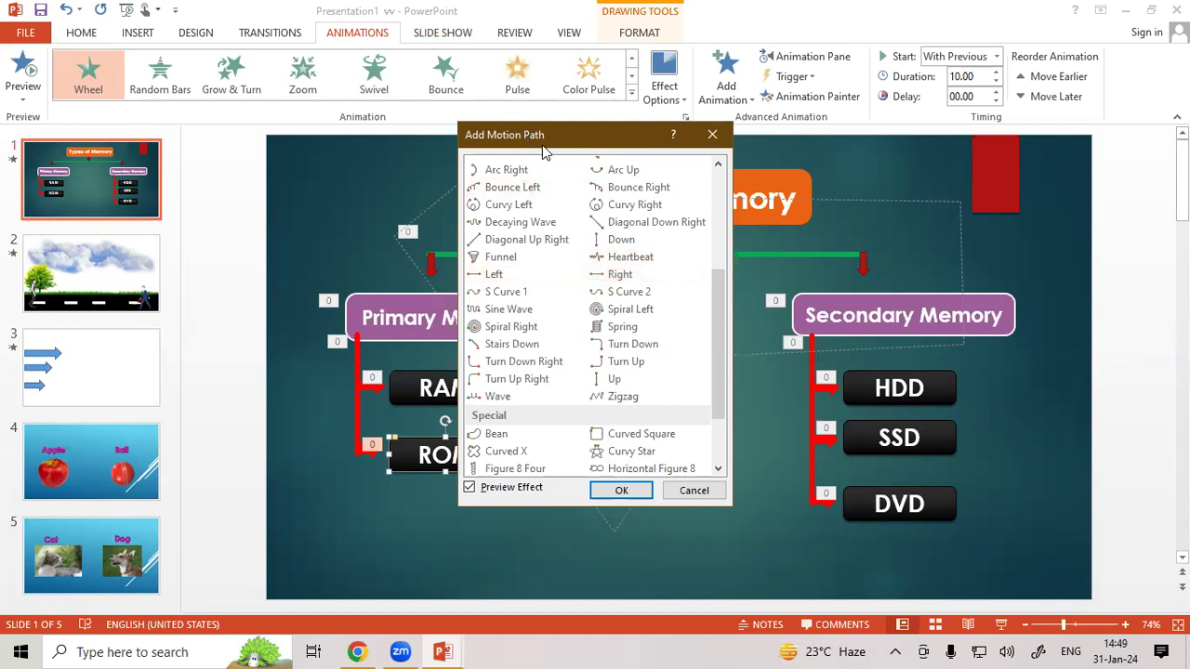
left_click_drag(542, 146, 717, 125)
left_click(687, 153)
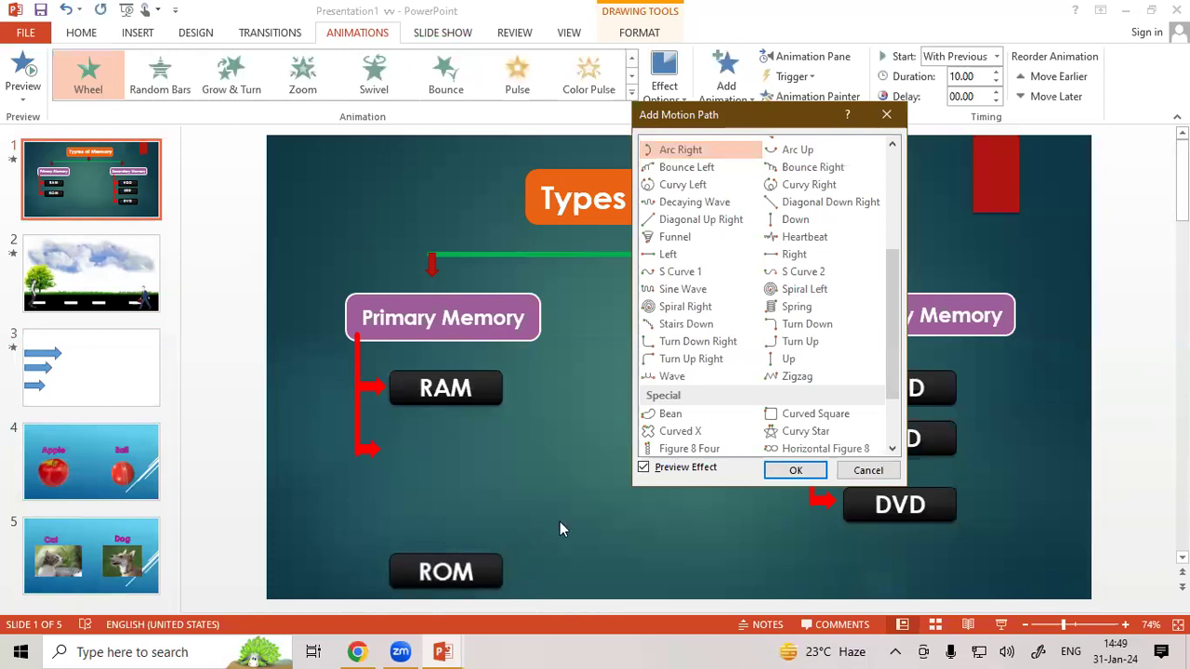
left_click(684, 185)
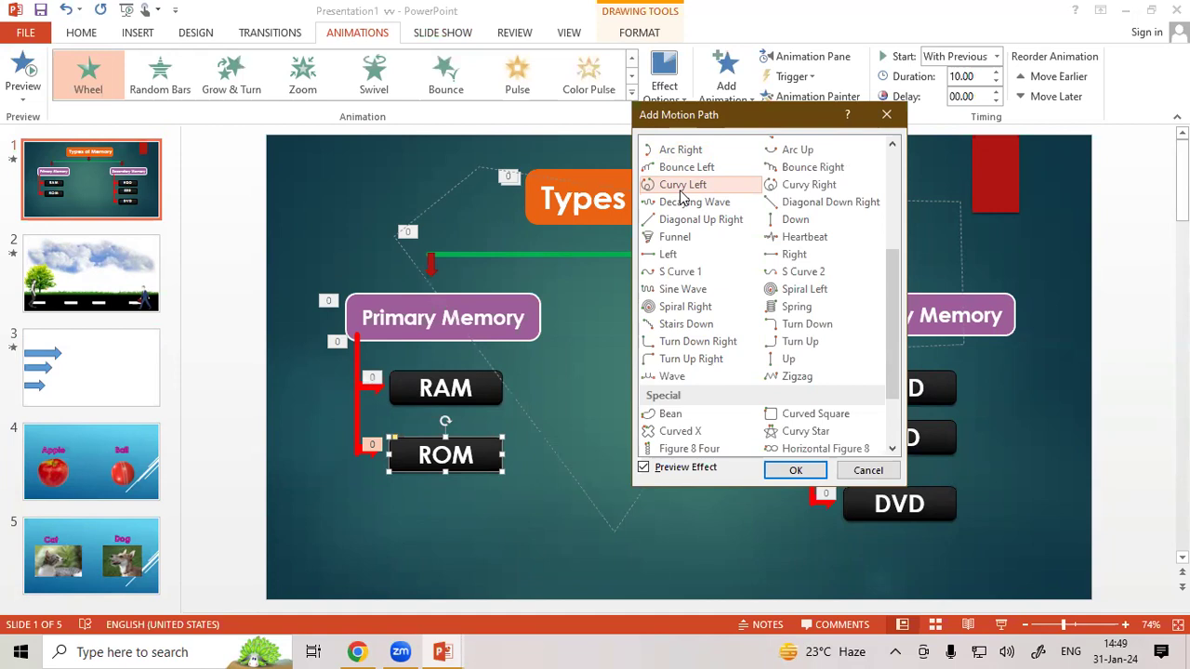
left_click(886, 114)
left_click(150, 414)
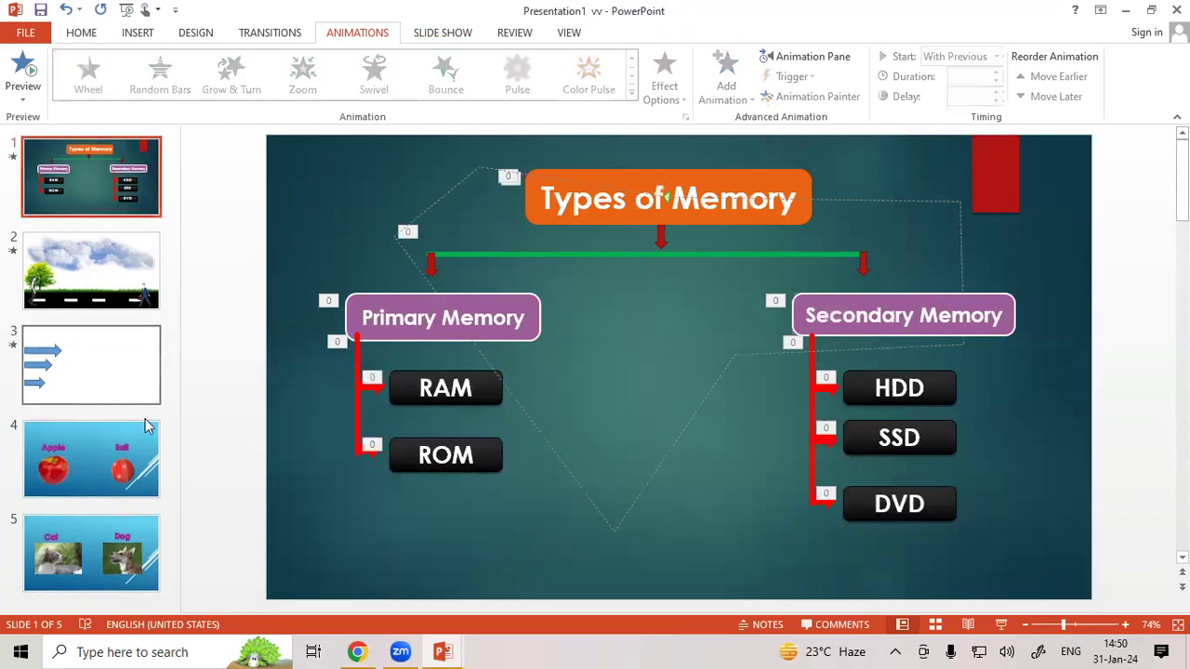
Step: Add a new slide after the Cat and Dog slide and insert a WordArt text box
left_click(106, 602)
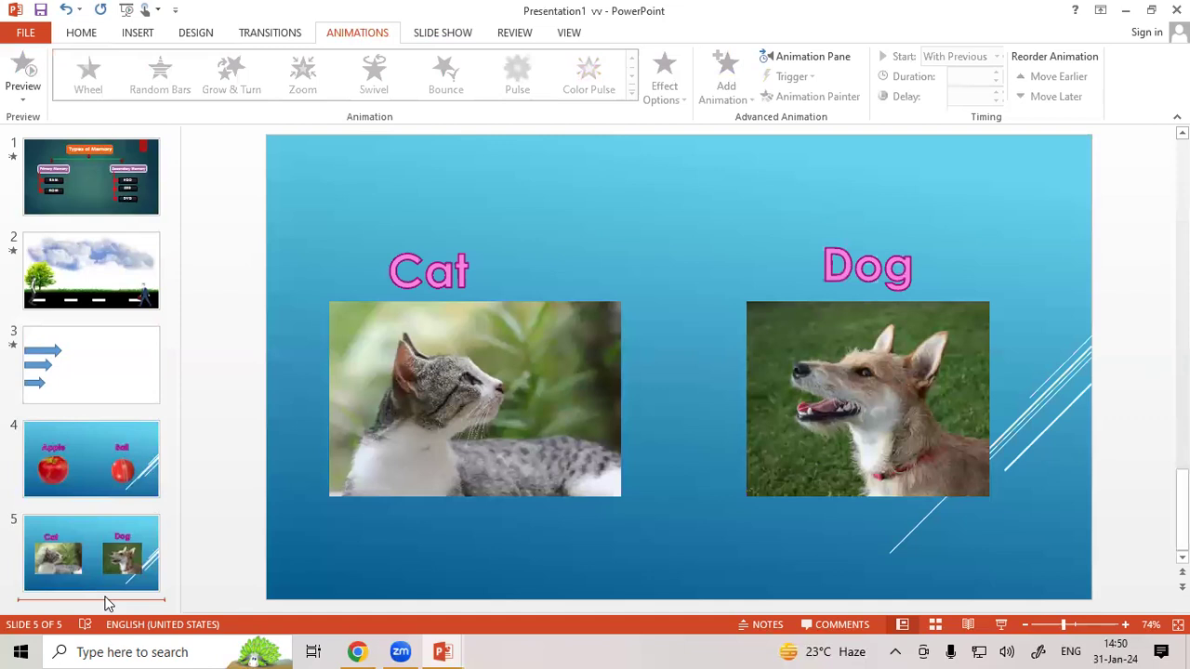
key("Return")
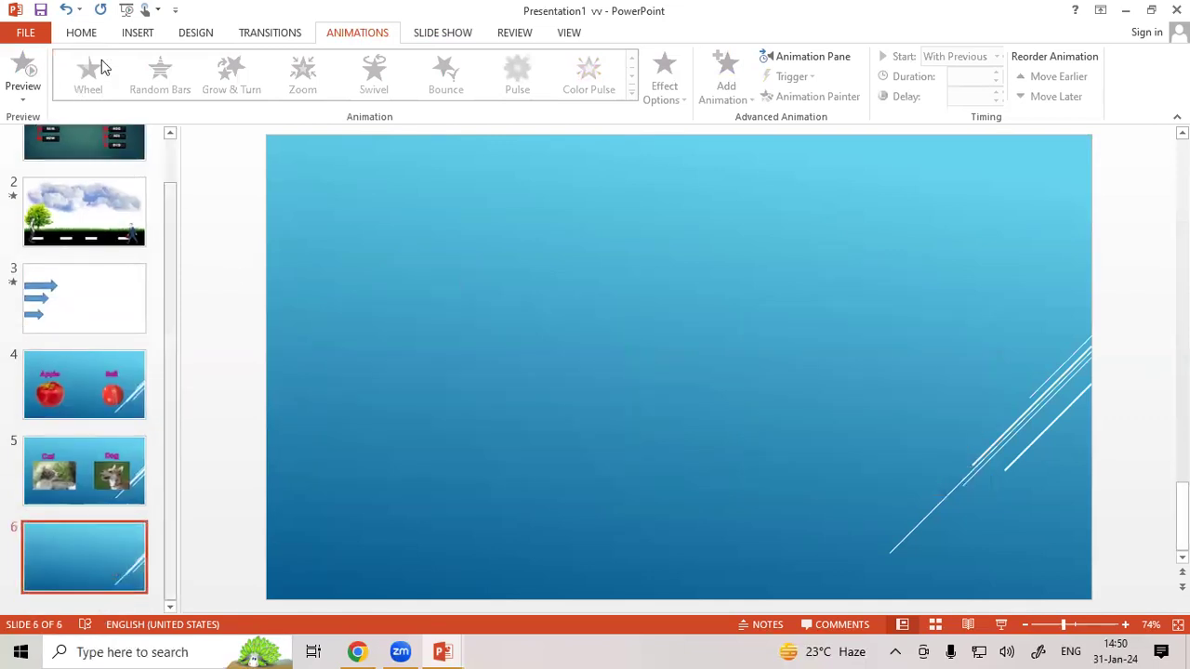
left_click(127, 36)
left_click(712, 74)
left_click(734, 174)
Step: Type 'Gayatri Institute of Technology' into the WordArt, fixing typos, and move it near the top
type("H")
key("BackSpace")
type("Gayatri Insr")
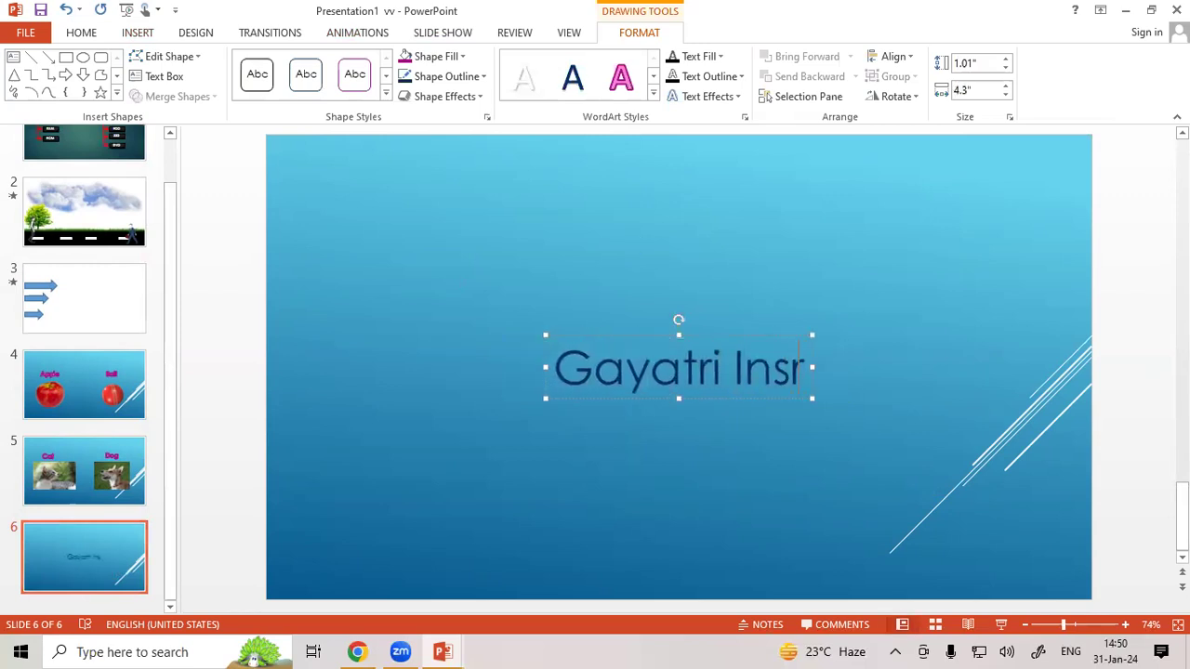
key("BackSpace")
type("titute of Technolgy")
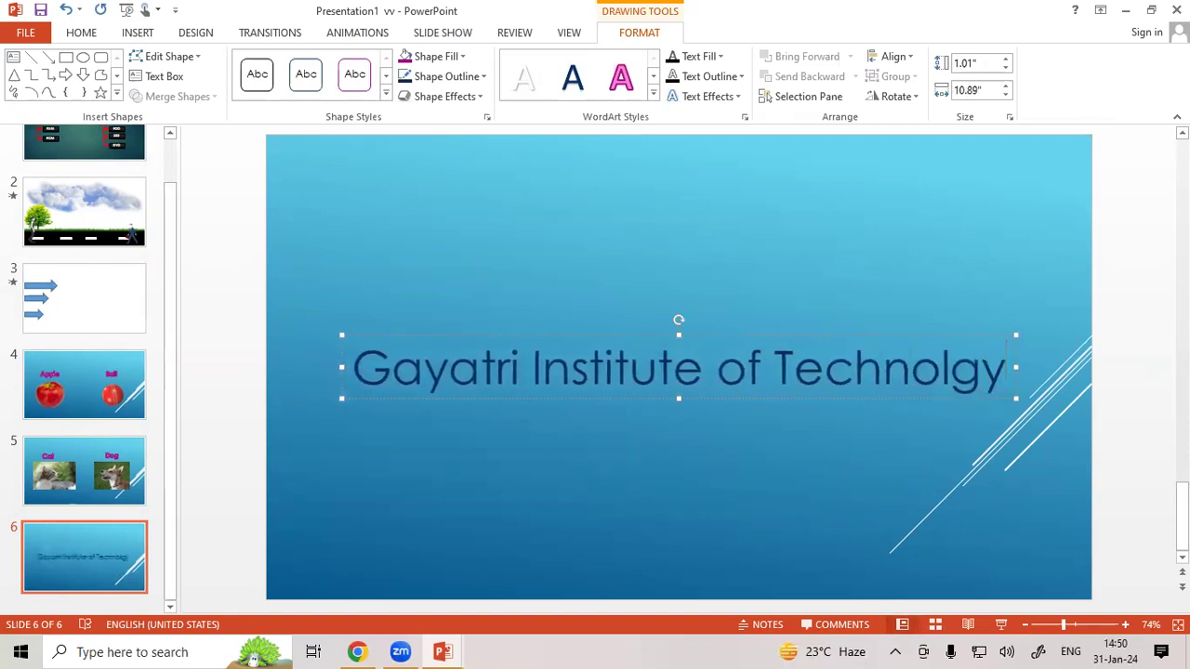
left_click(955, 366)
type("o")
left_click_drag(929, 337, 930, 201)
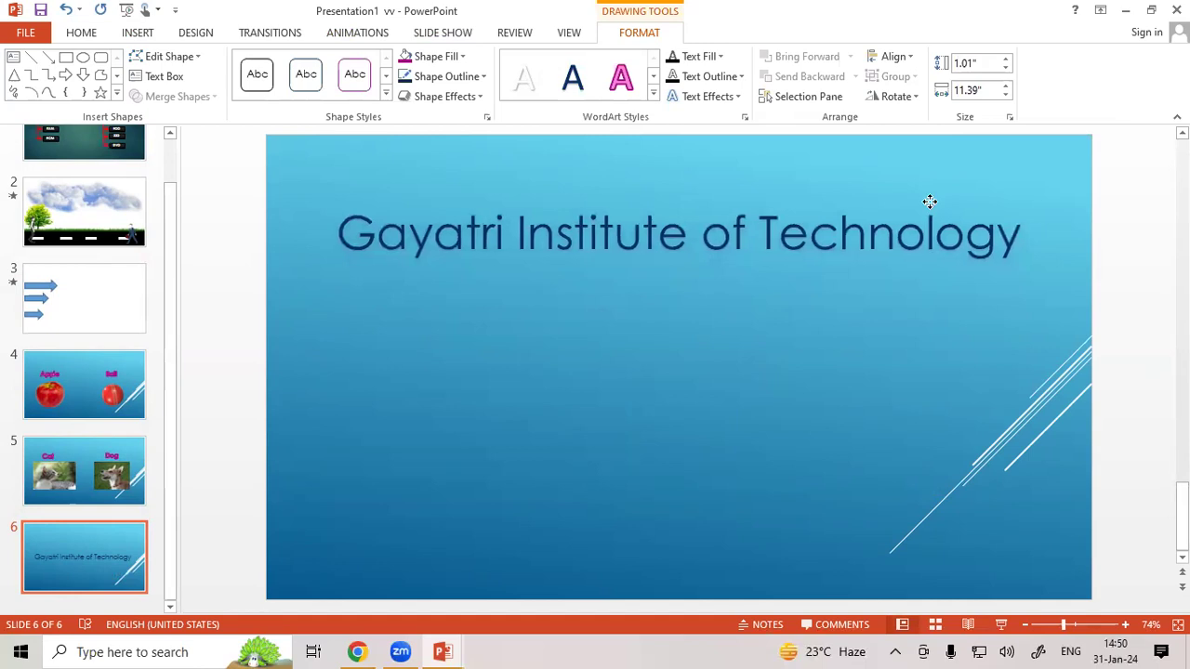
Step: Try the Teeter, Lighten, Line Color and Bold Reveal emphasis effects on the title
left_click(389, 34)
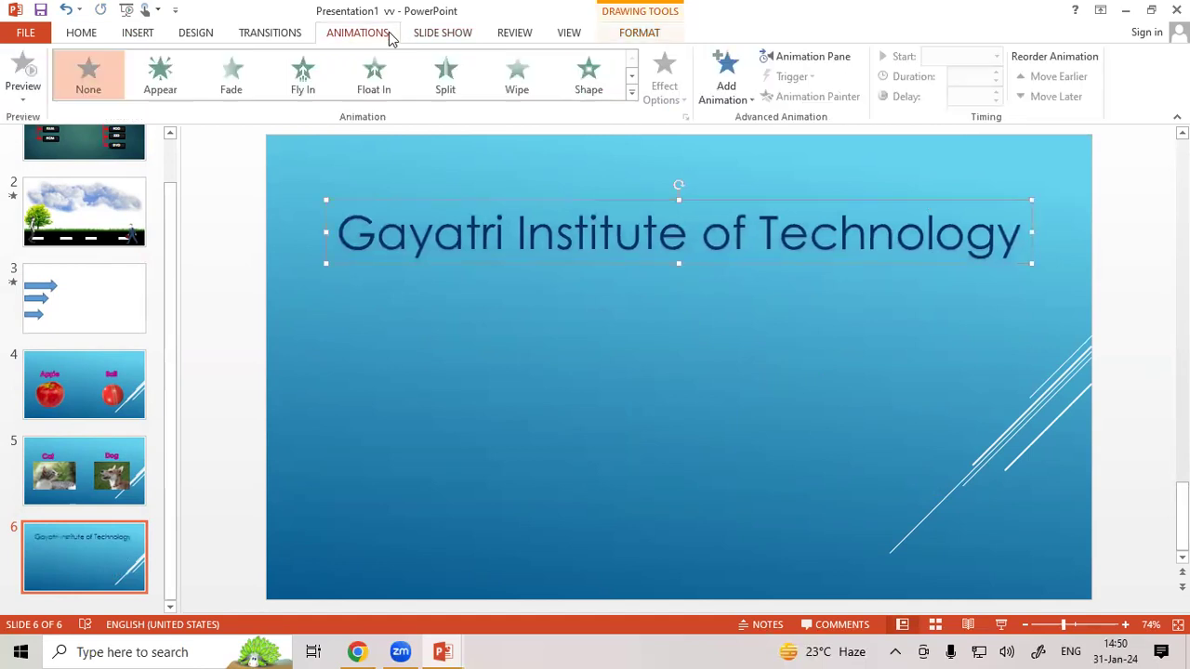
left_click(631, 99)
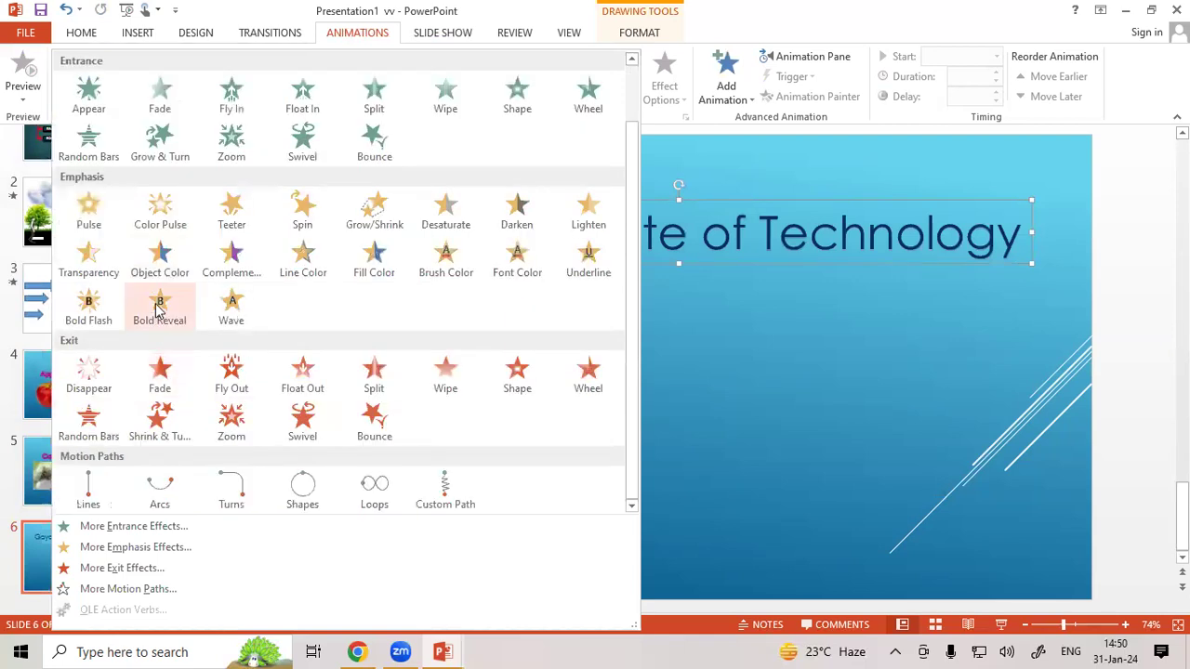
left_click(232, 219)
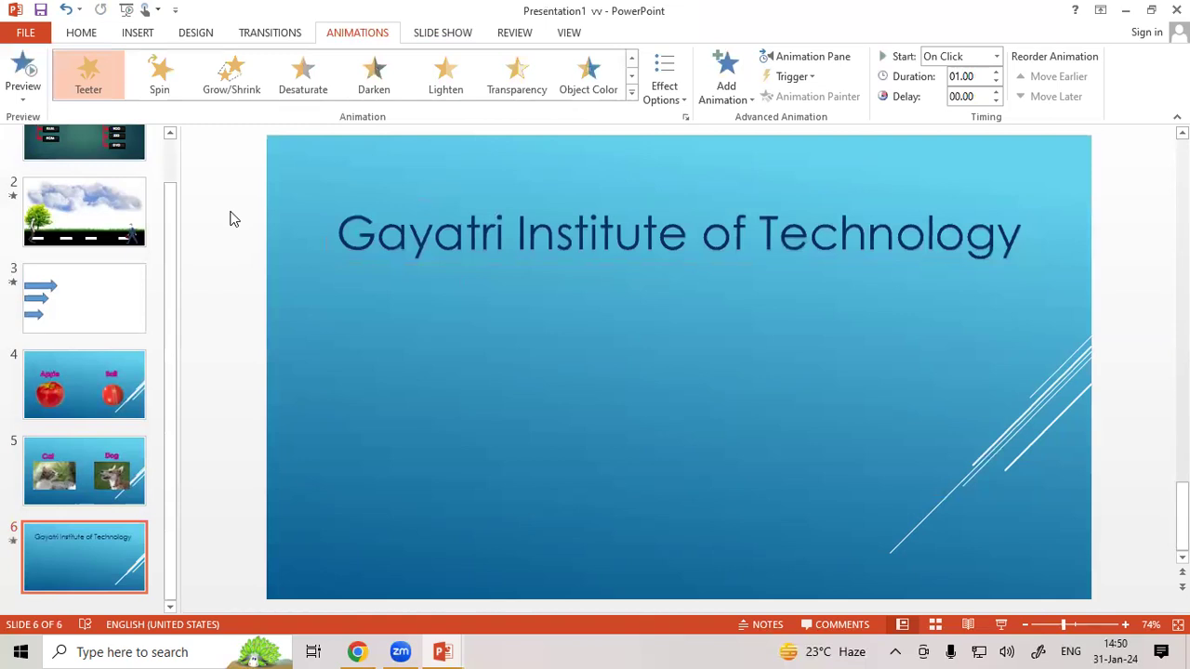
left_click(631, 92)
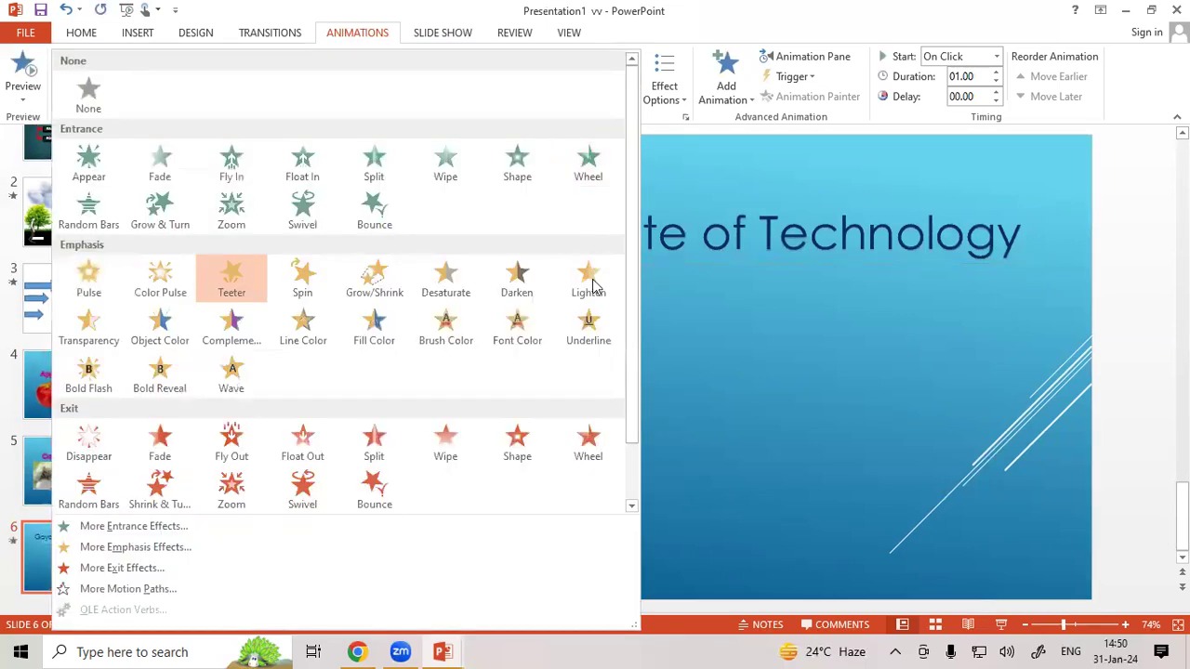
left_click(595, 287)
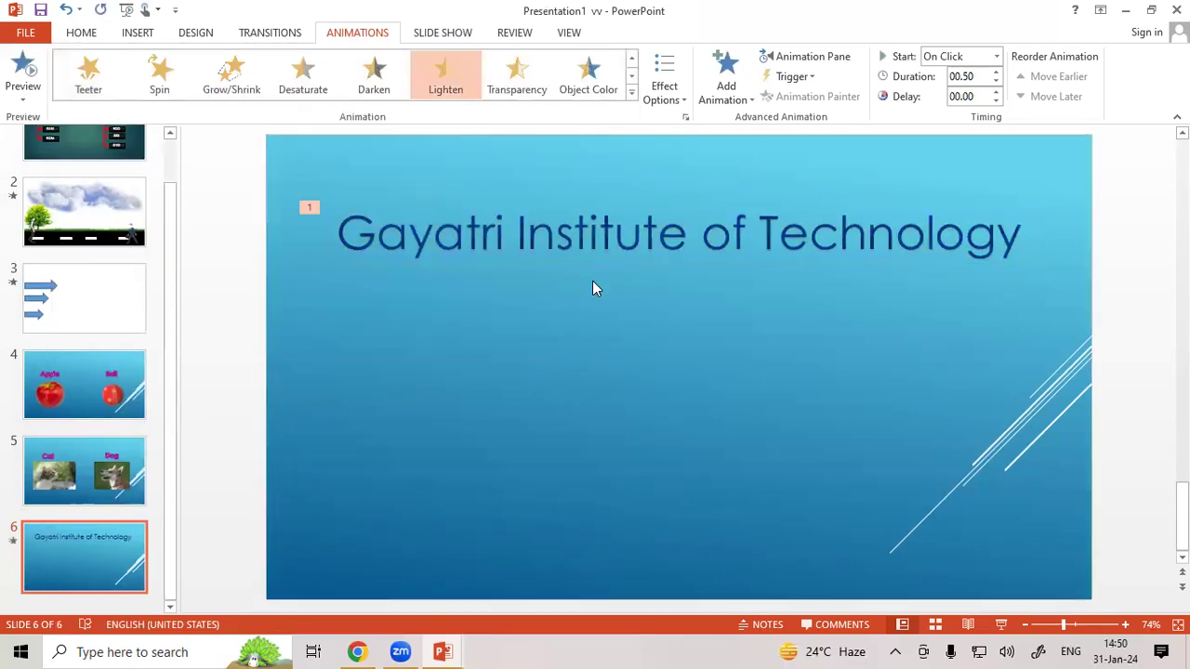
left_click(631, 92)
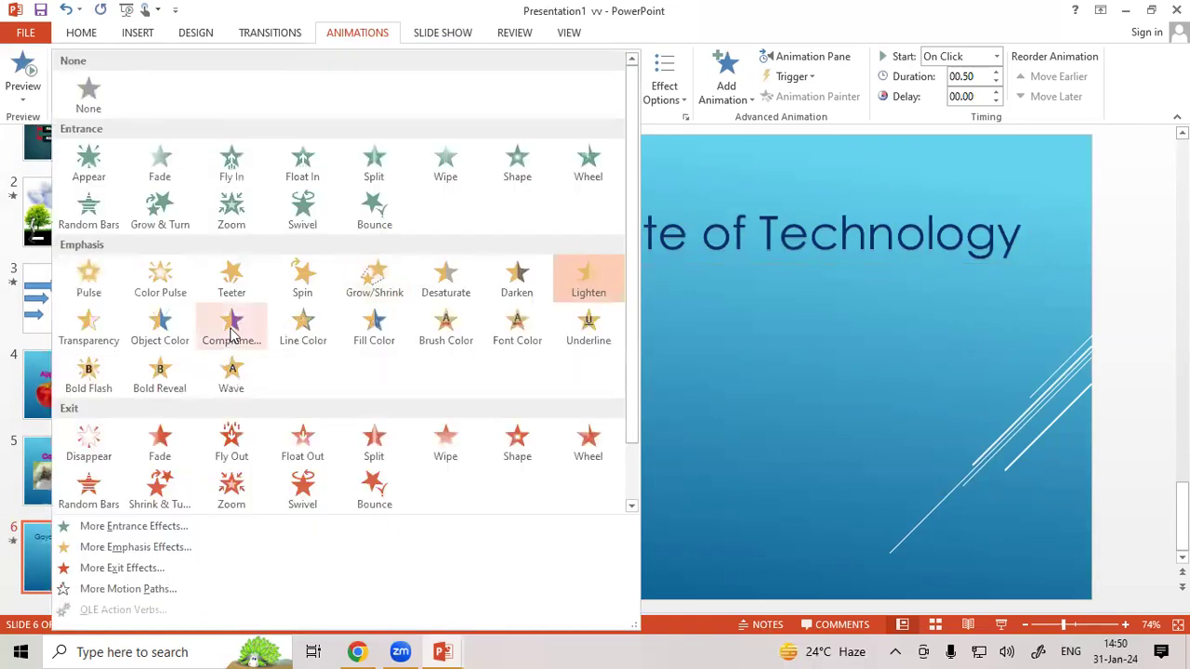
left_click(310, 337)
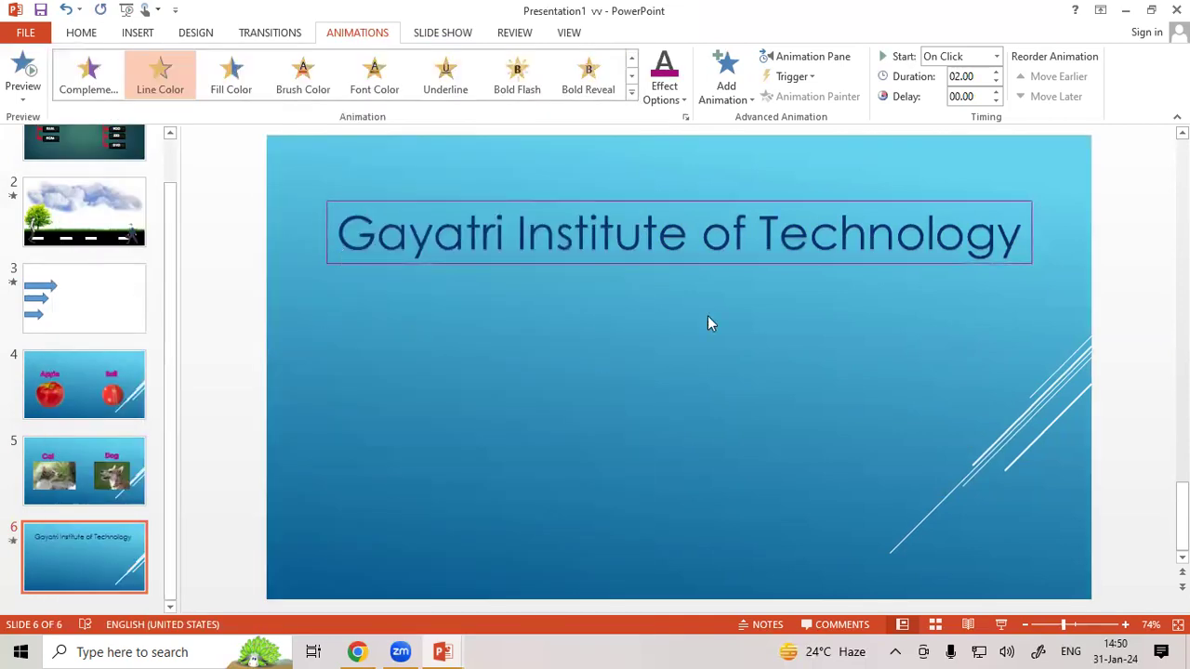
left_click(590, 82)
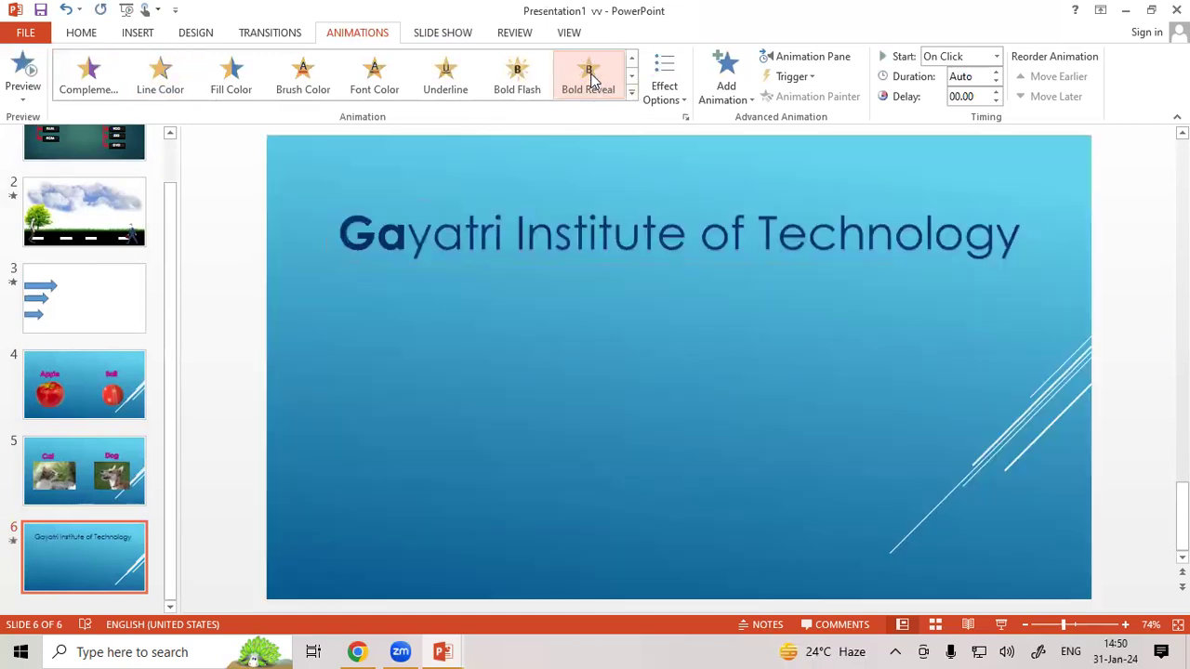
Step: Try Bold Flash, Underline, Font Color, Brush Color and Wave on the title, ending with Disappear
left_click(517, 74)
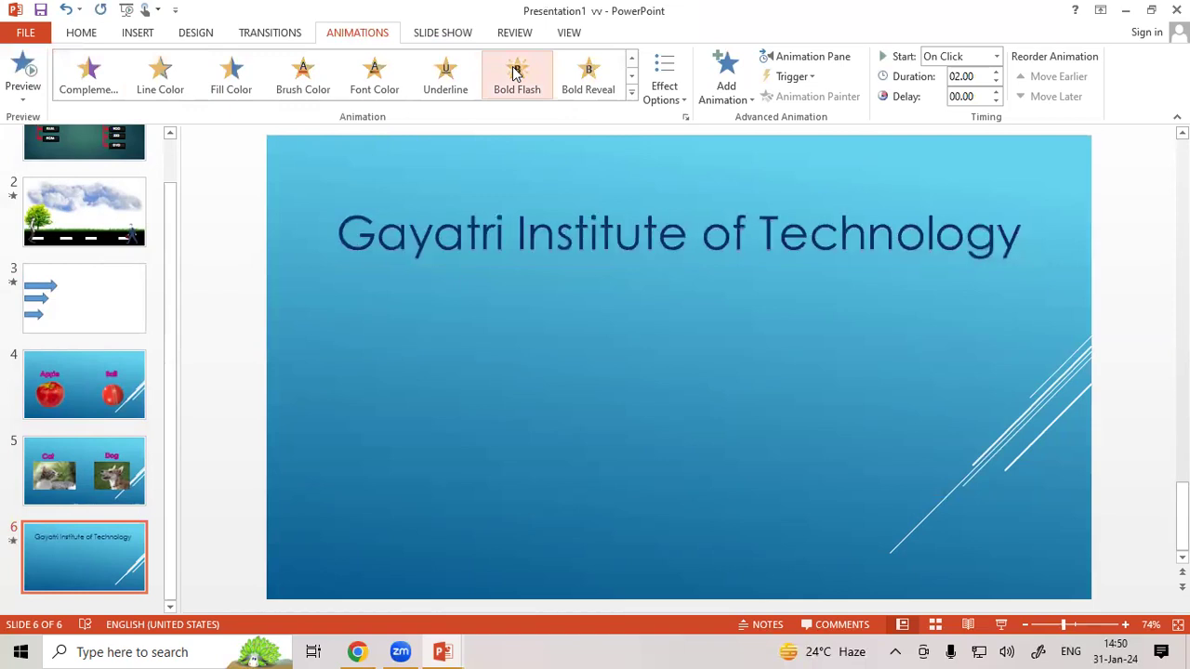
left_click(446, 73)
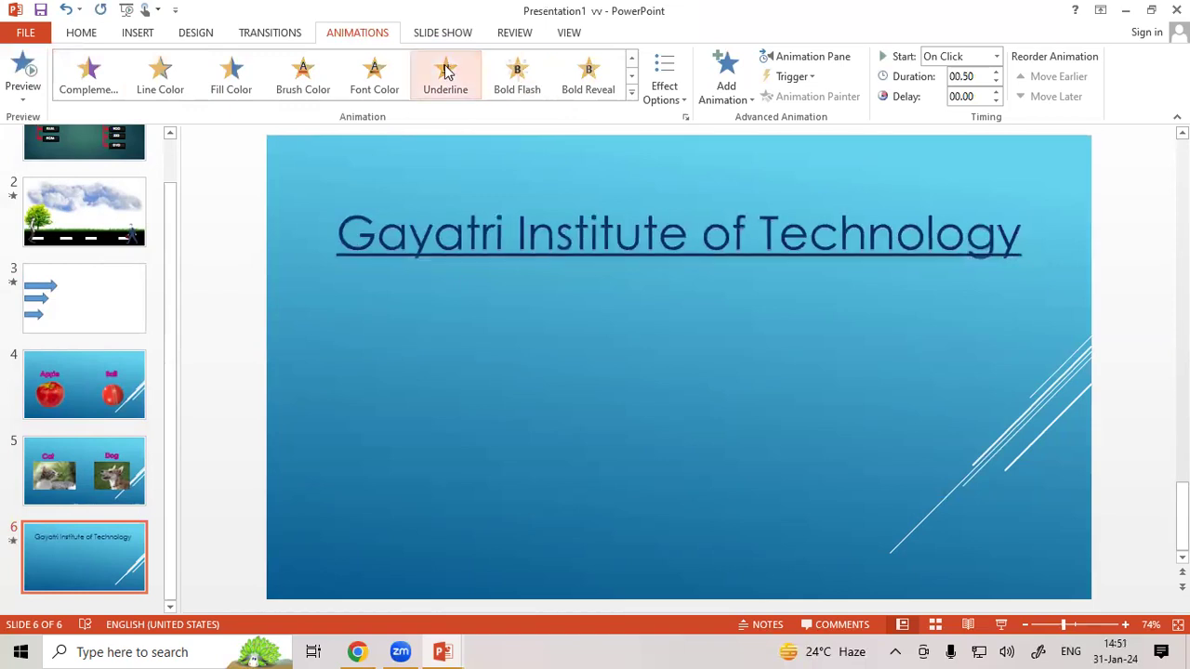
left_click(383, 75)
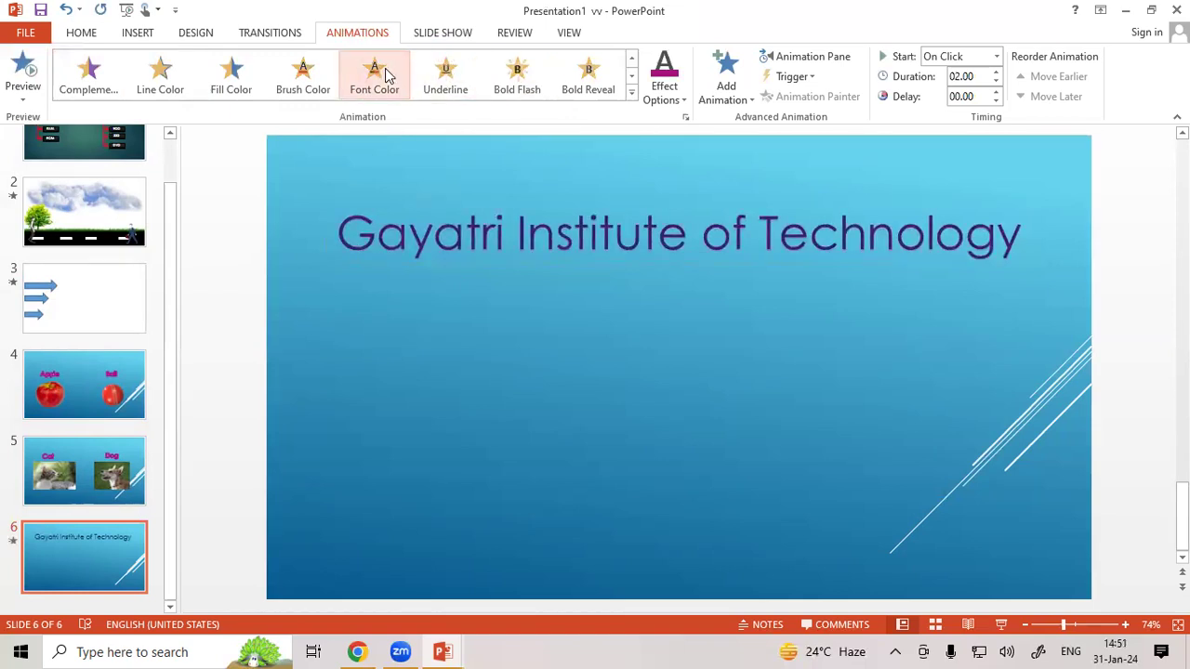
left_click(308, 78)
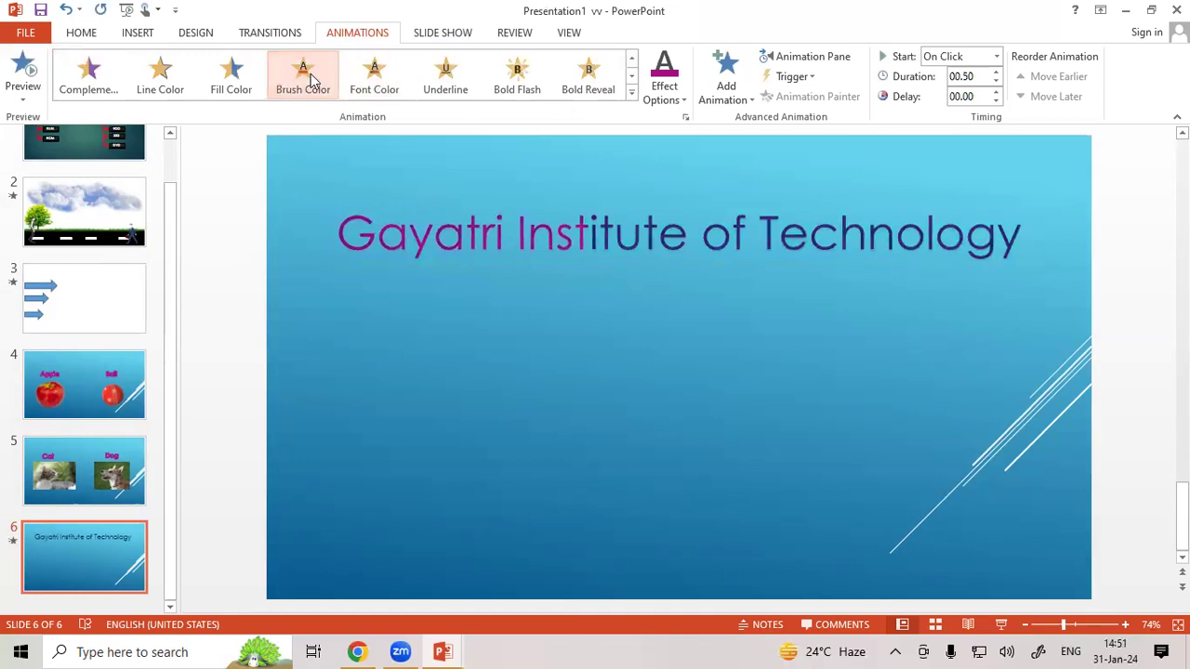
left_click(632, 93)
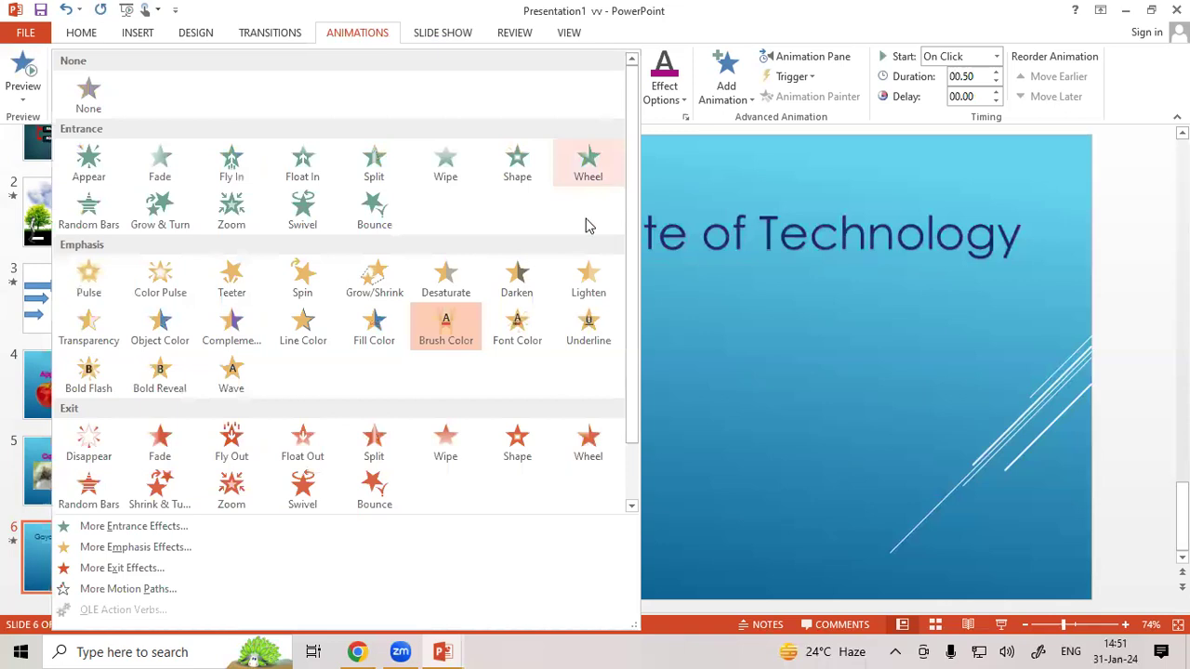
left_click(586, 335)
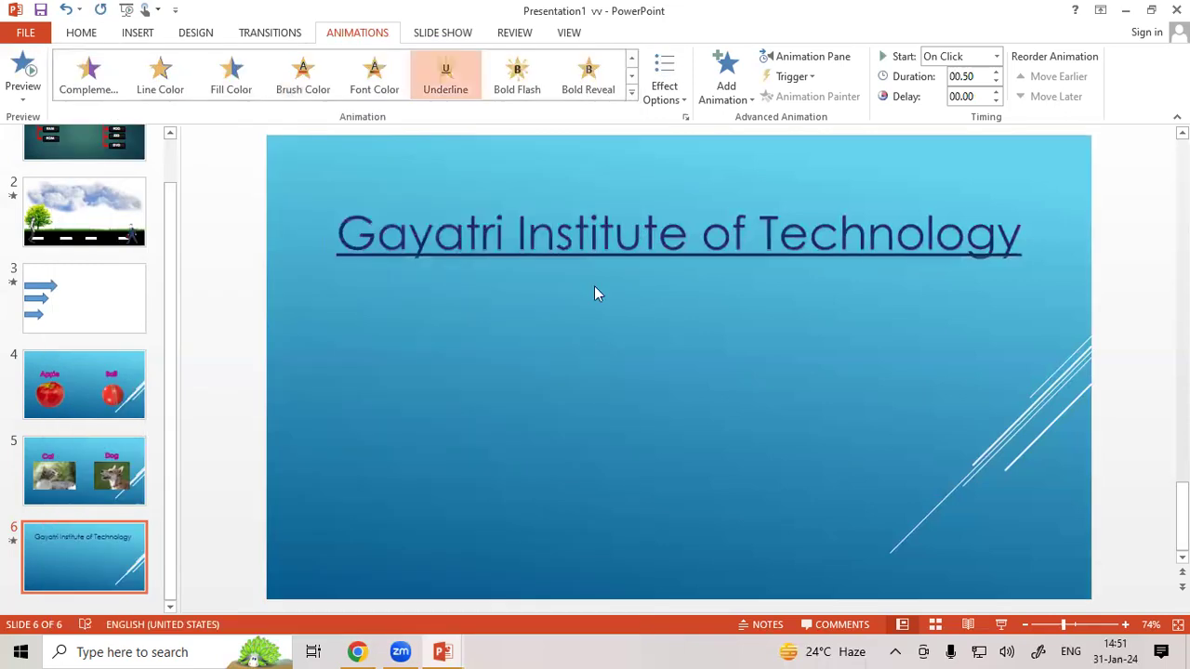
left_click(632, 93)
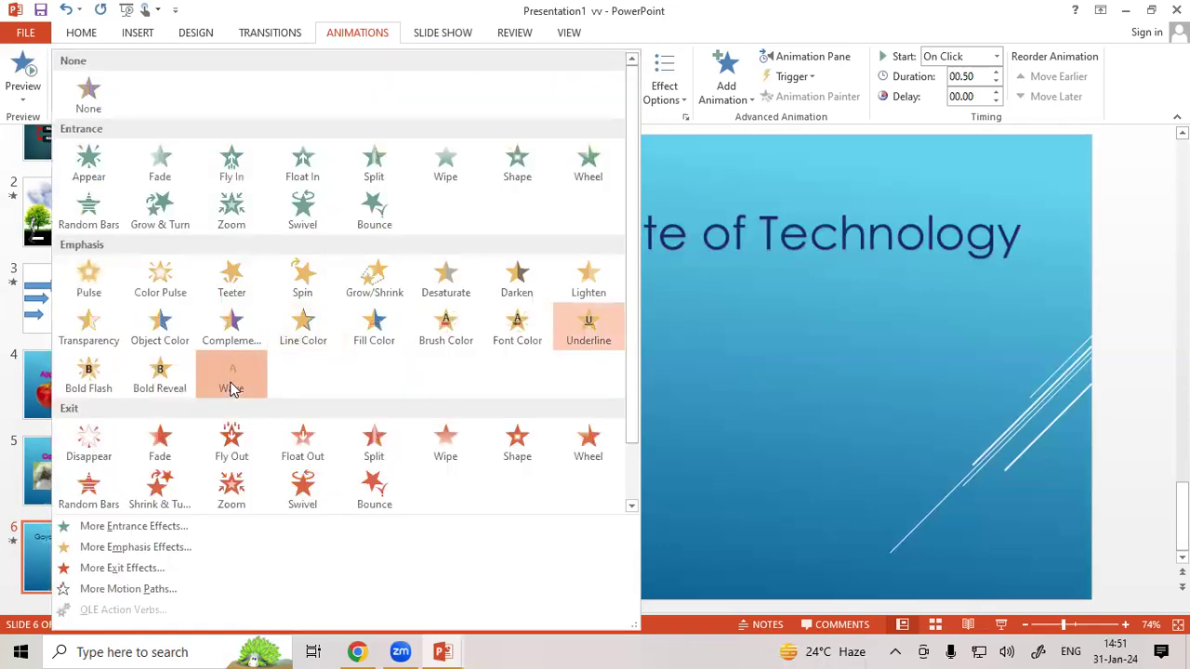
left_click(232, 388)
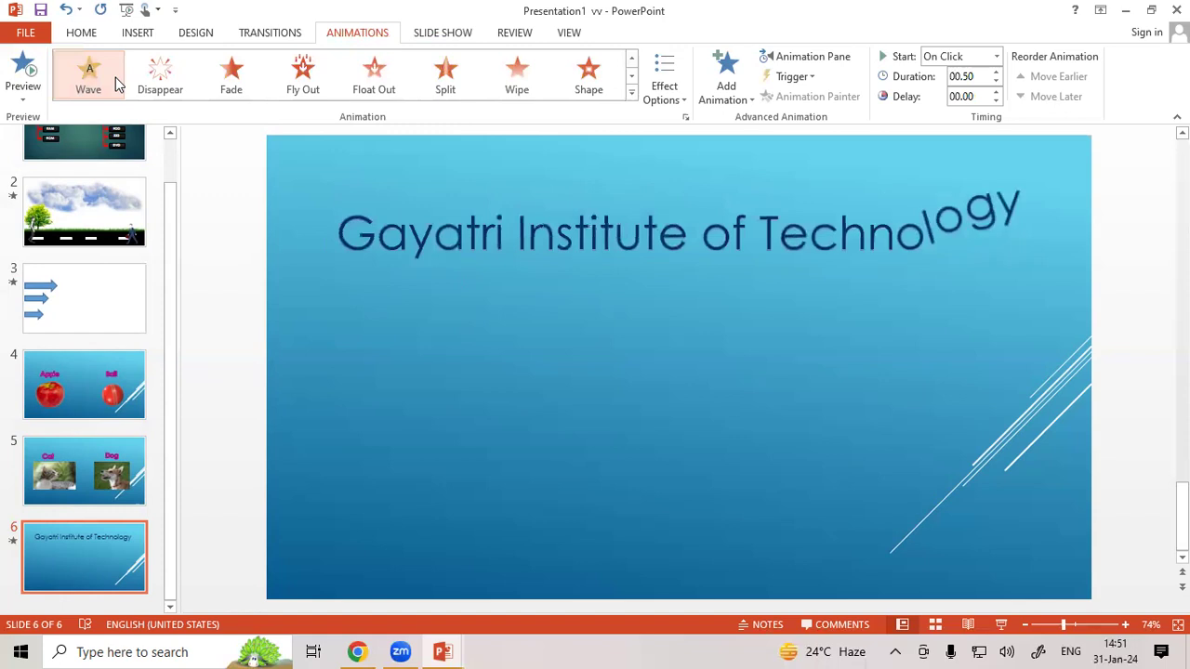
left_click(156, 78)
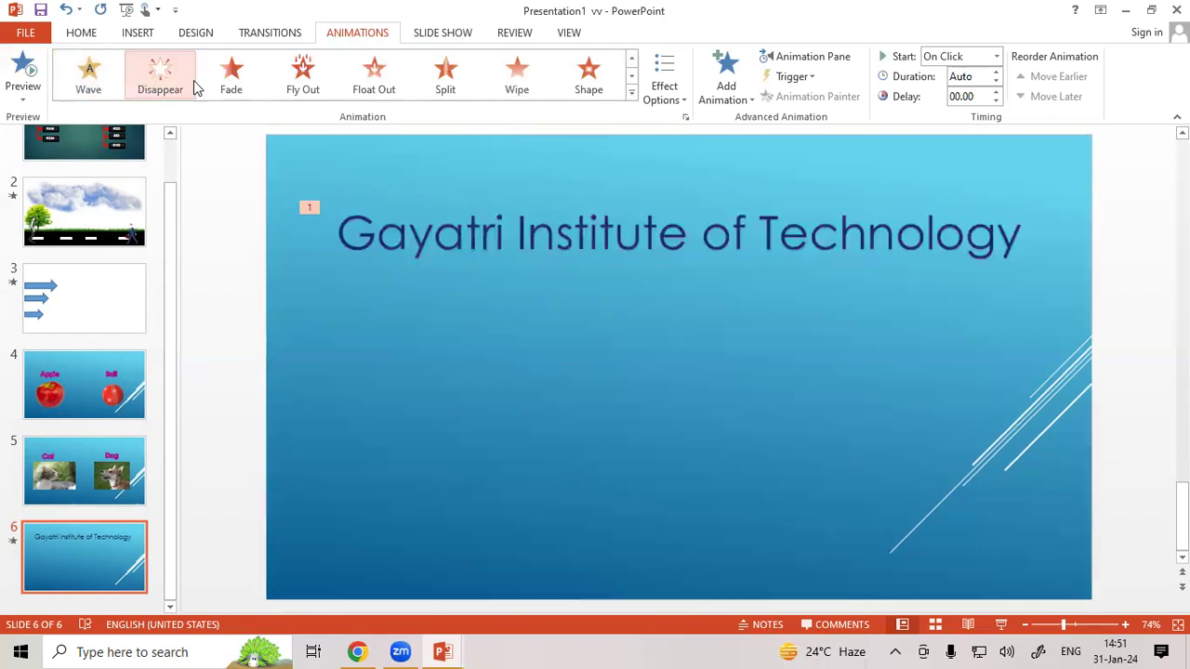
Step: Reapply the Wave emphasis to the title and set its sequence to As One Object
left_click(631, 93)
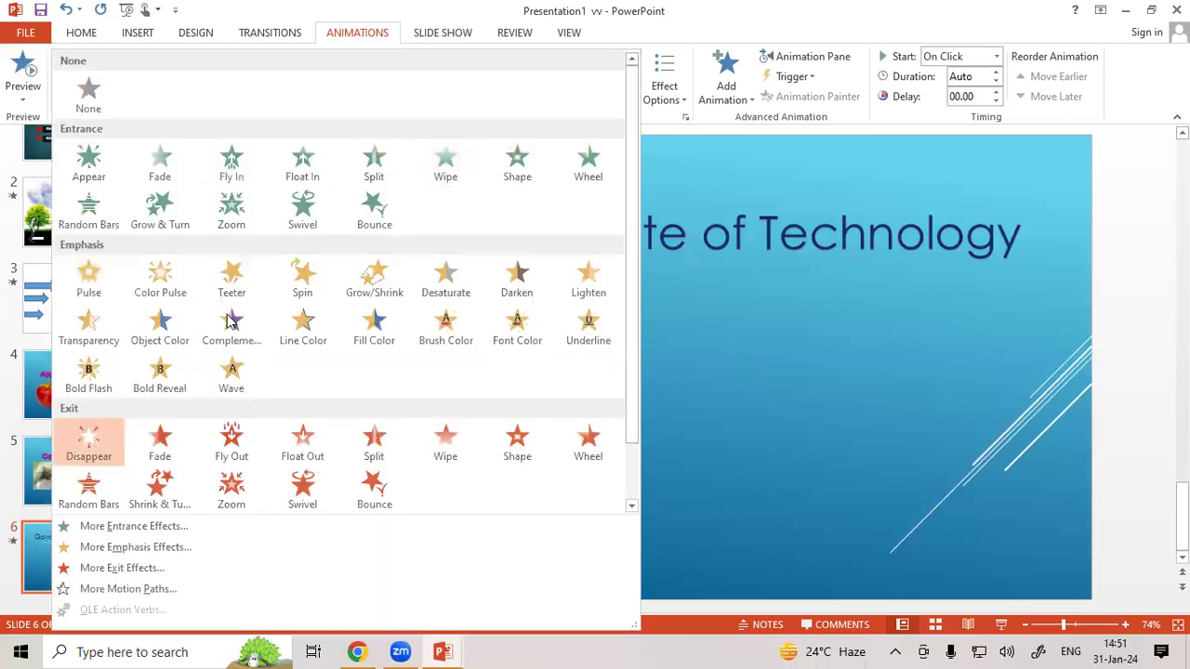
left_click(229, 381)
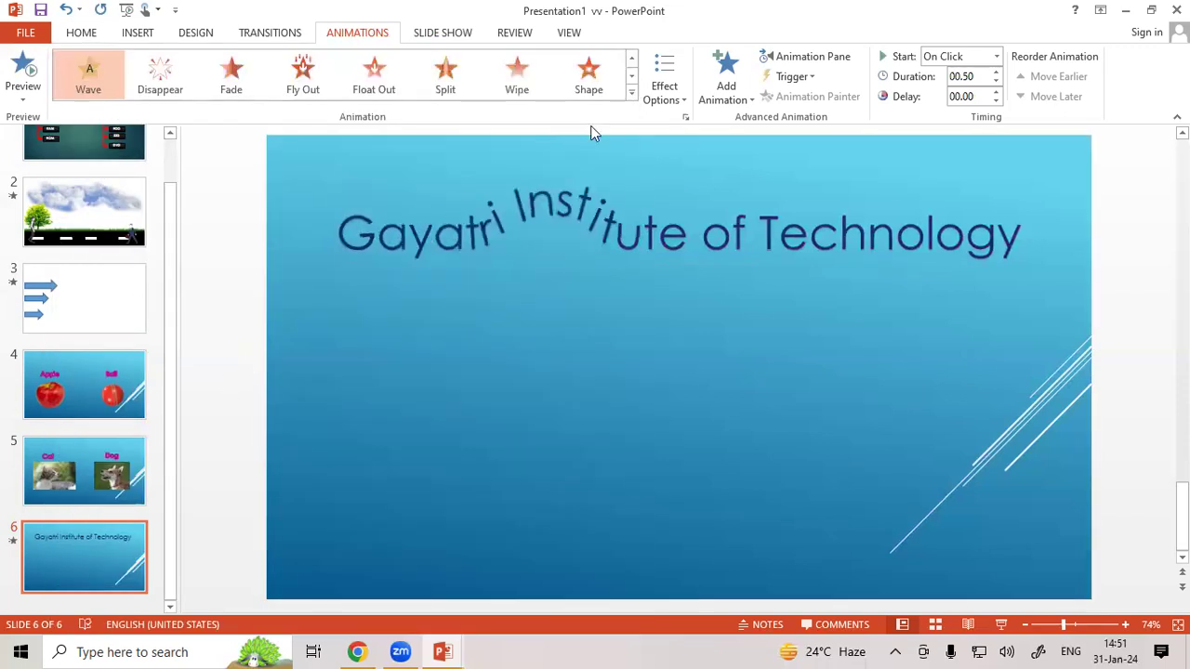
left_click(631, 93)
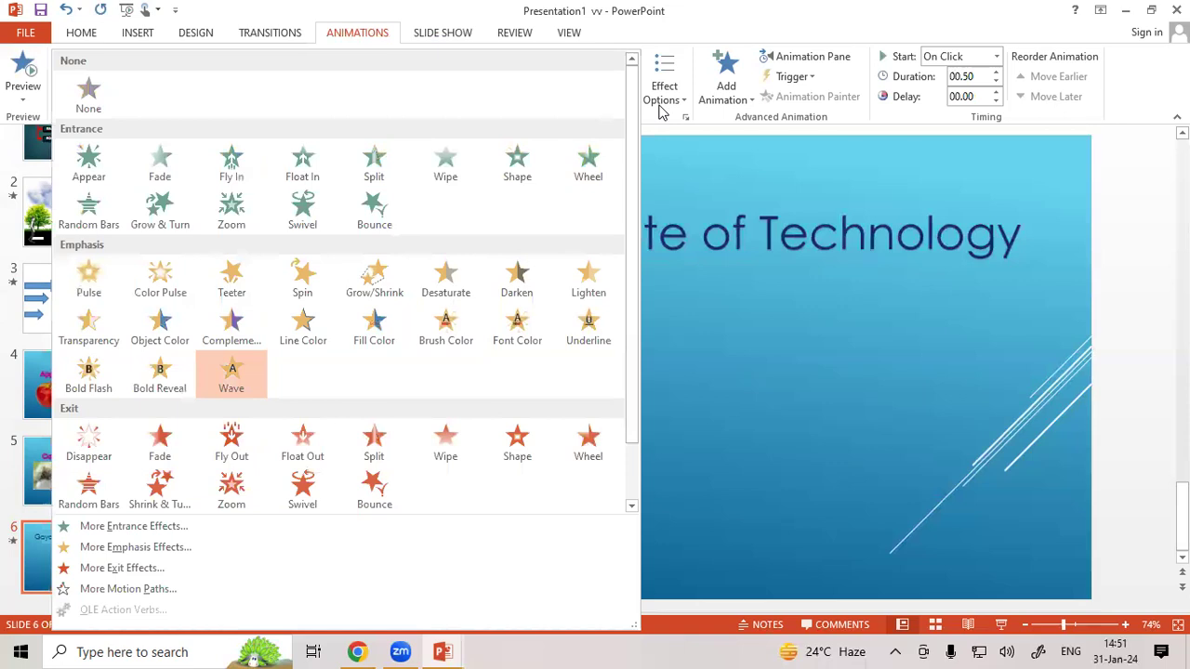
left_click(661, 107)
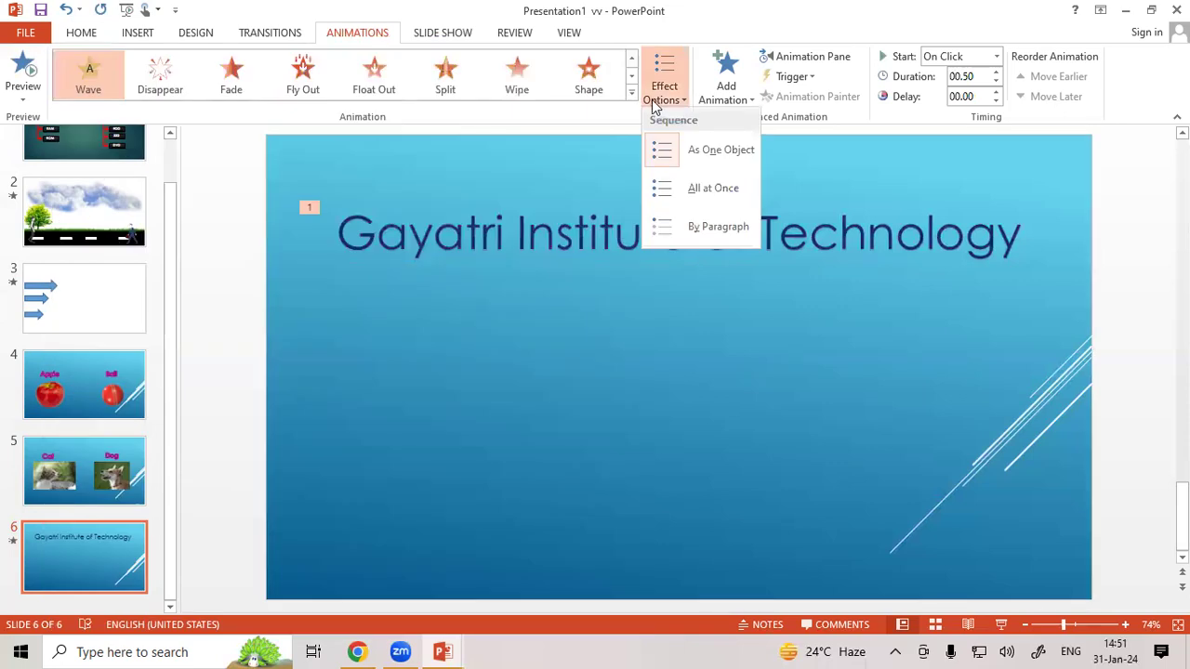
left_click(101, 79)
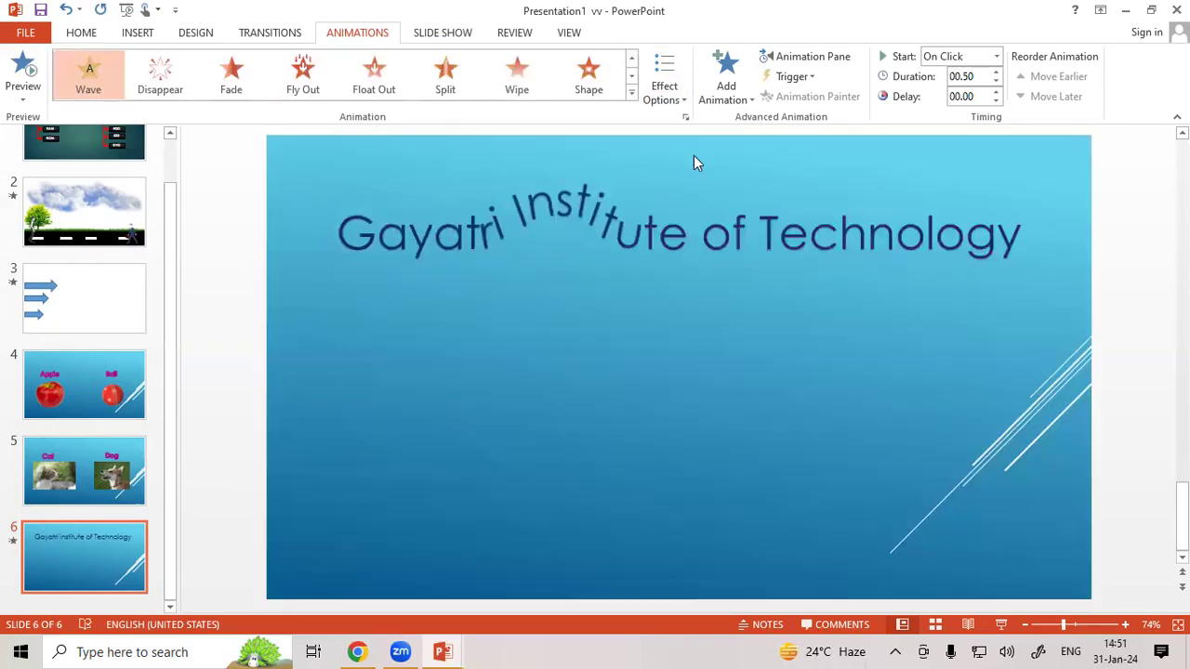
Step: Switch the Wave sequence through All at Once and As One Object, ending on By Paragraph
left_click(676, 104)
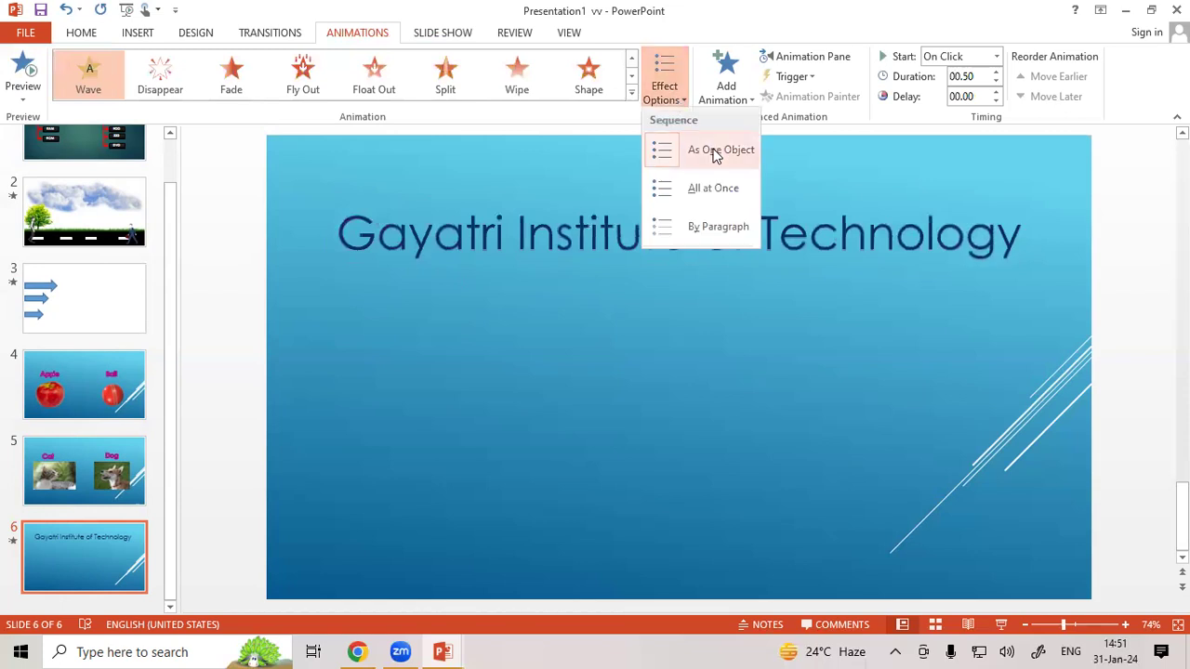
left_click(701, 189)
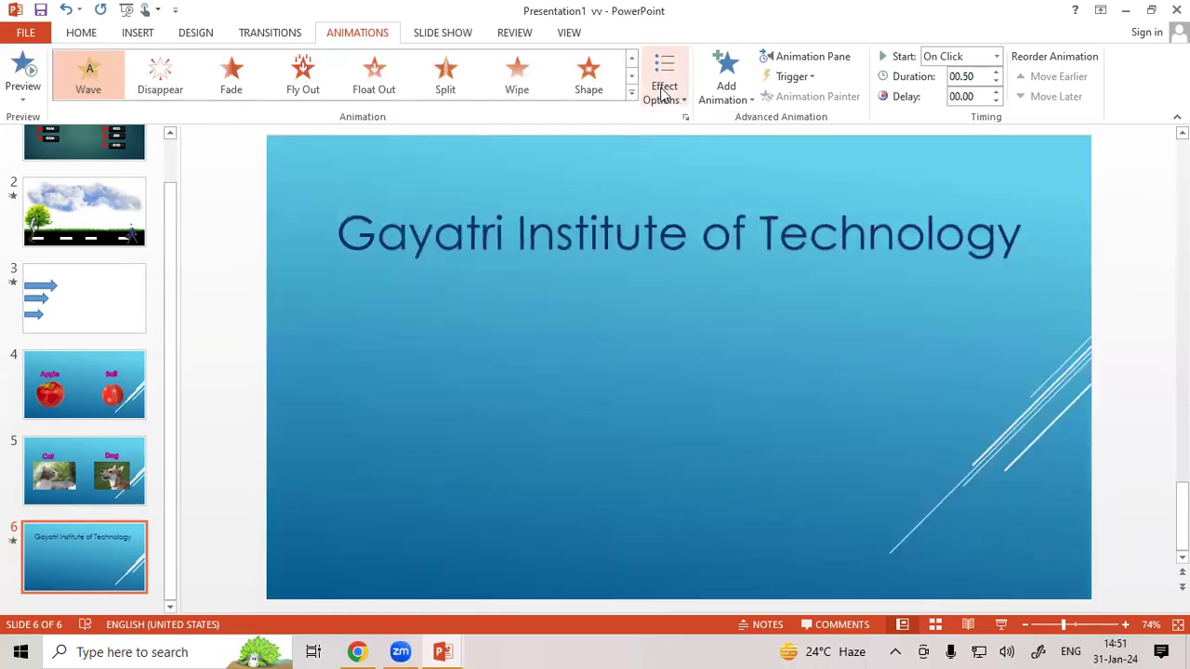
left_click(664, 93)
left_click(683, 155)
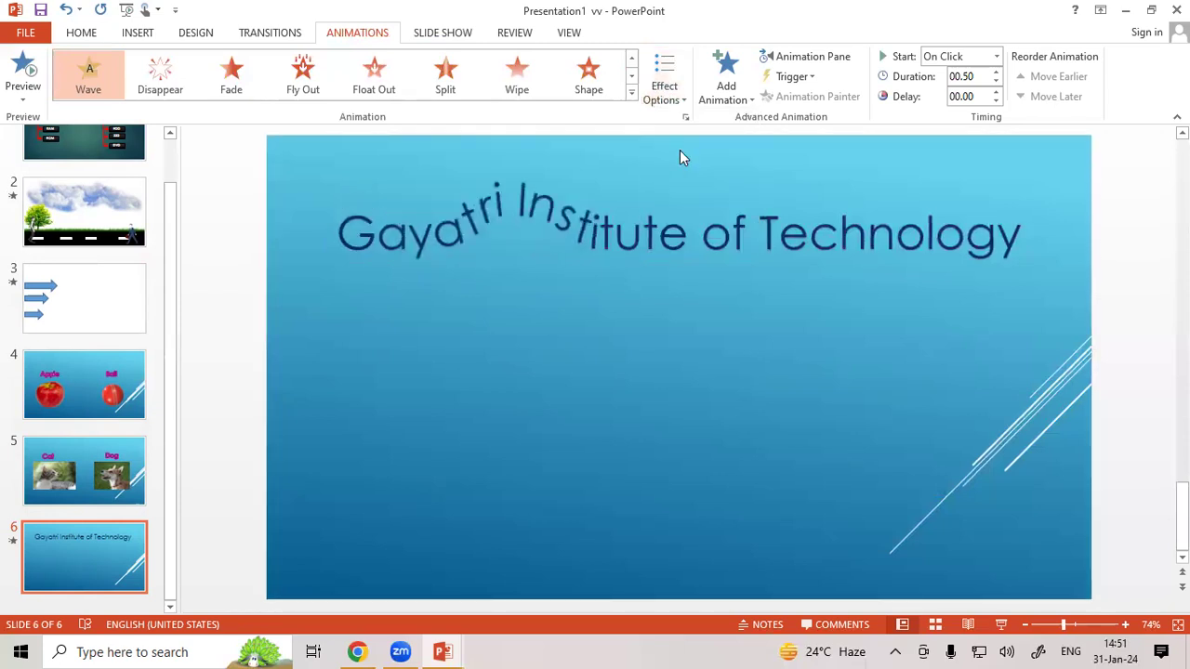
left_click(659, 96)
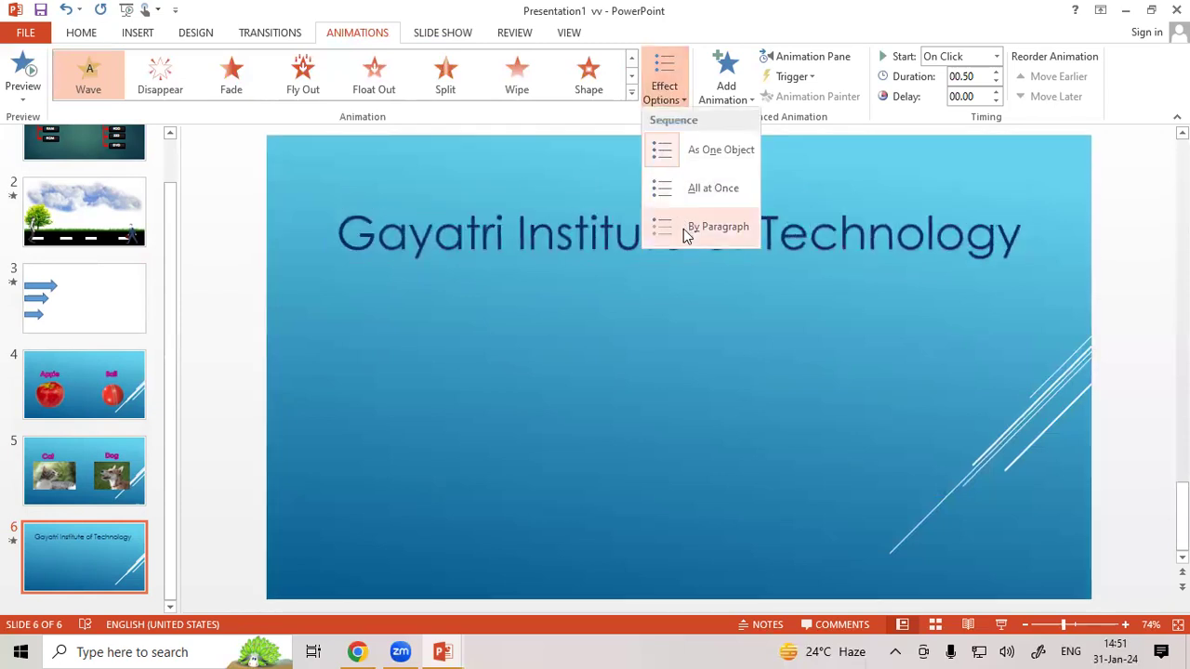
left_click(685, 229)
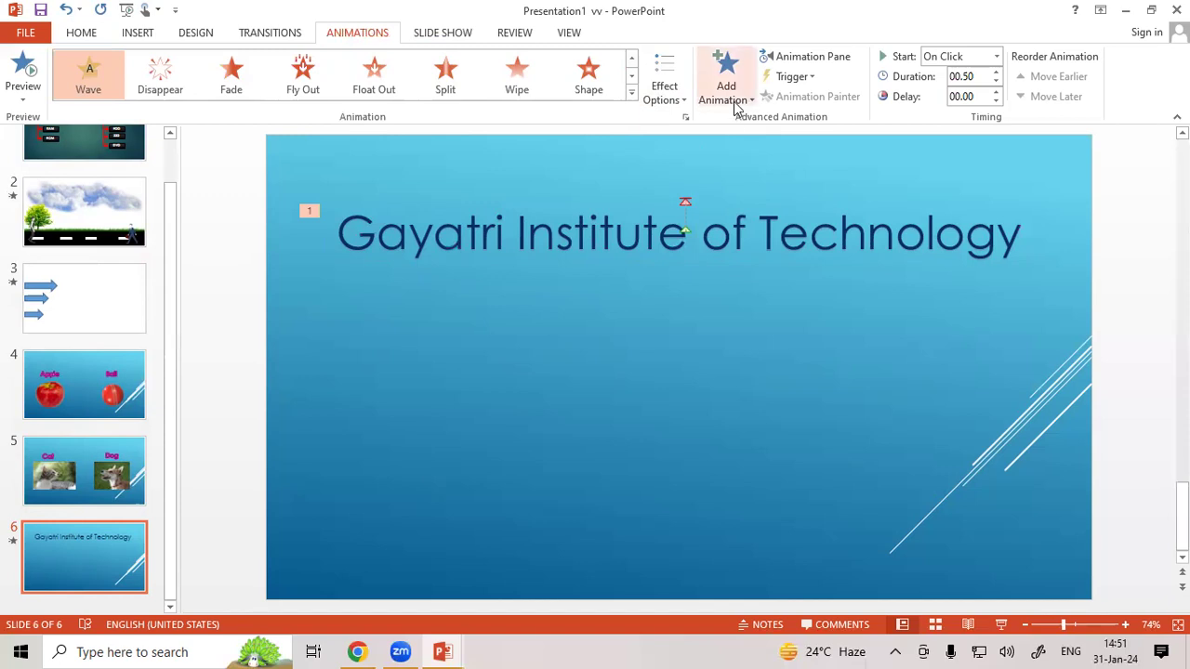
left_click(631, 92)
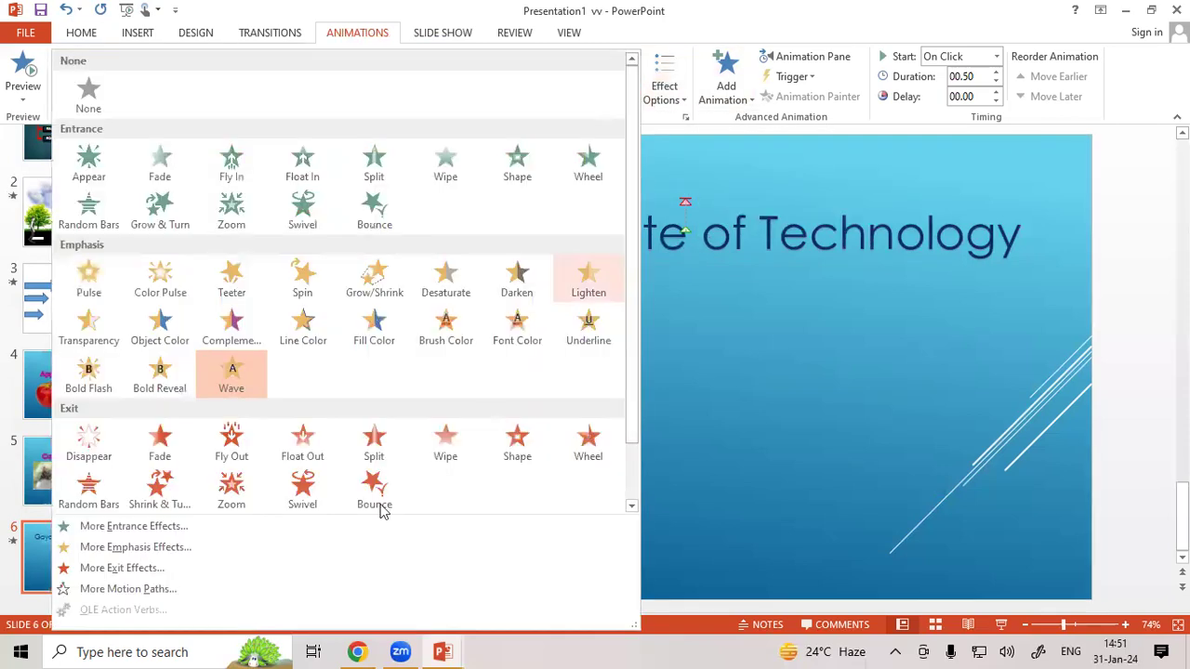
left_click(149, 550)
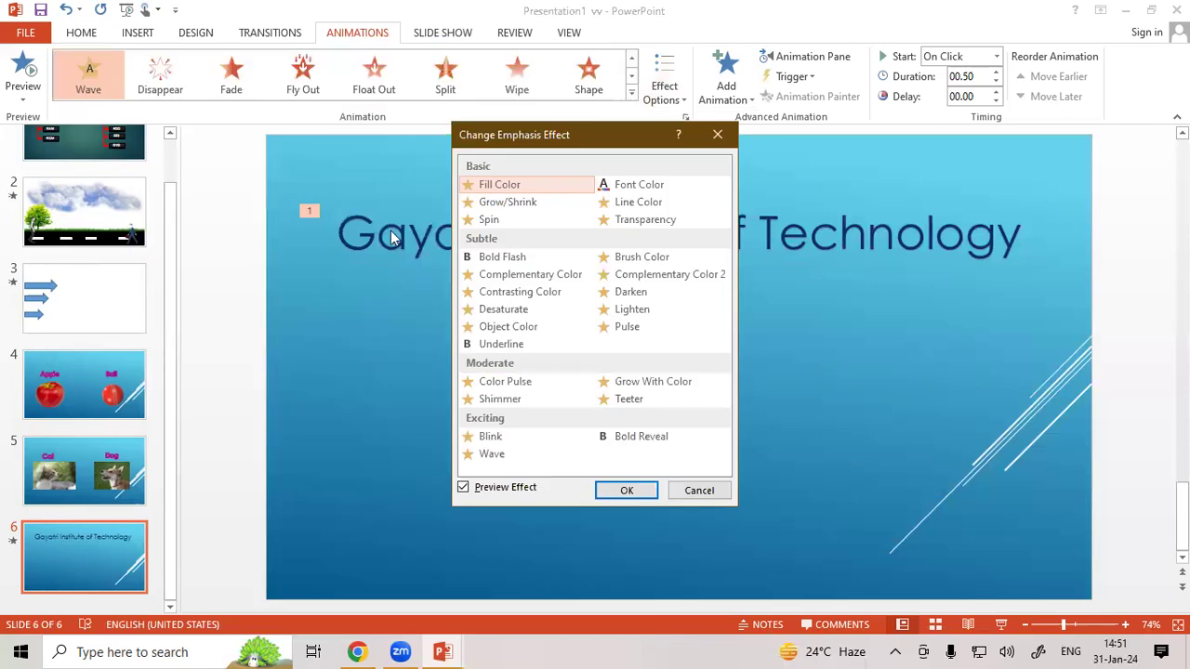
left_click_drag(511, 149, 238, 47)
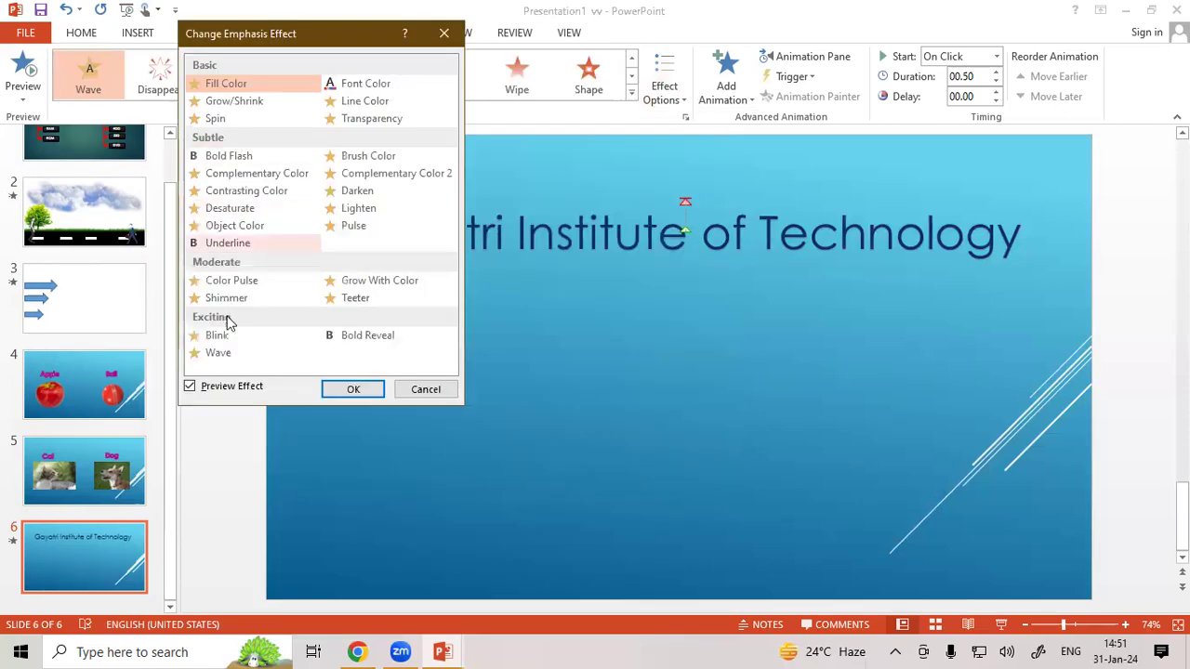
left_click(365, 339)
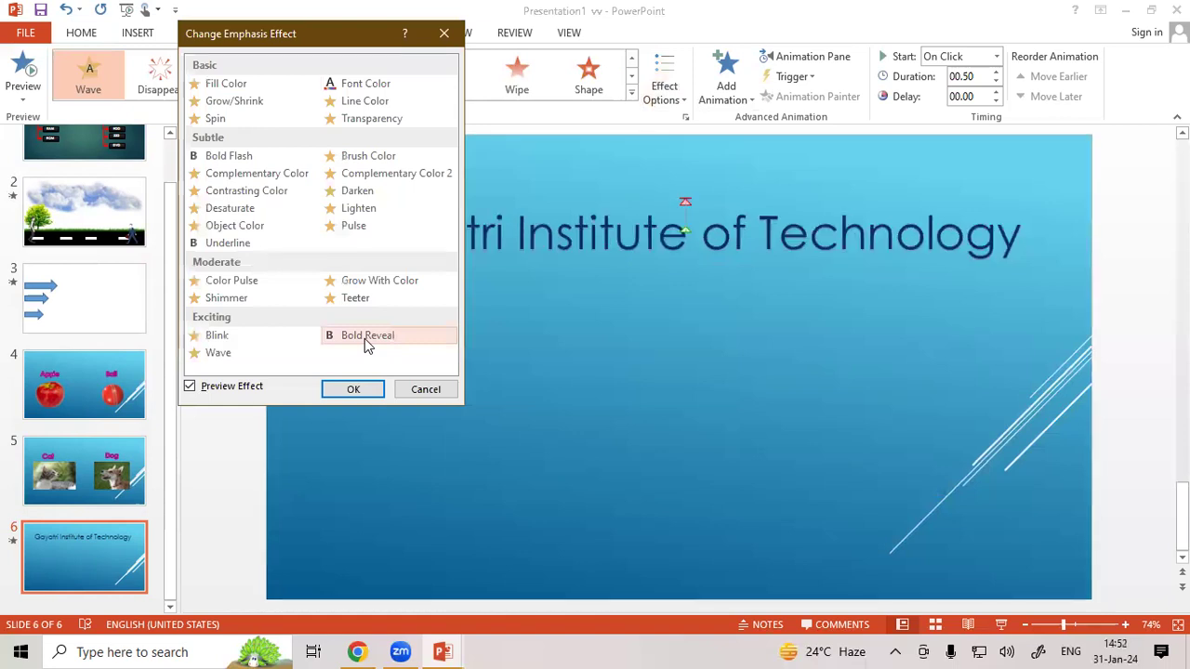
left_click(225, 161)
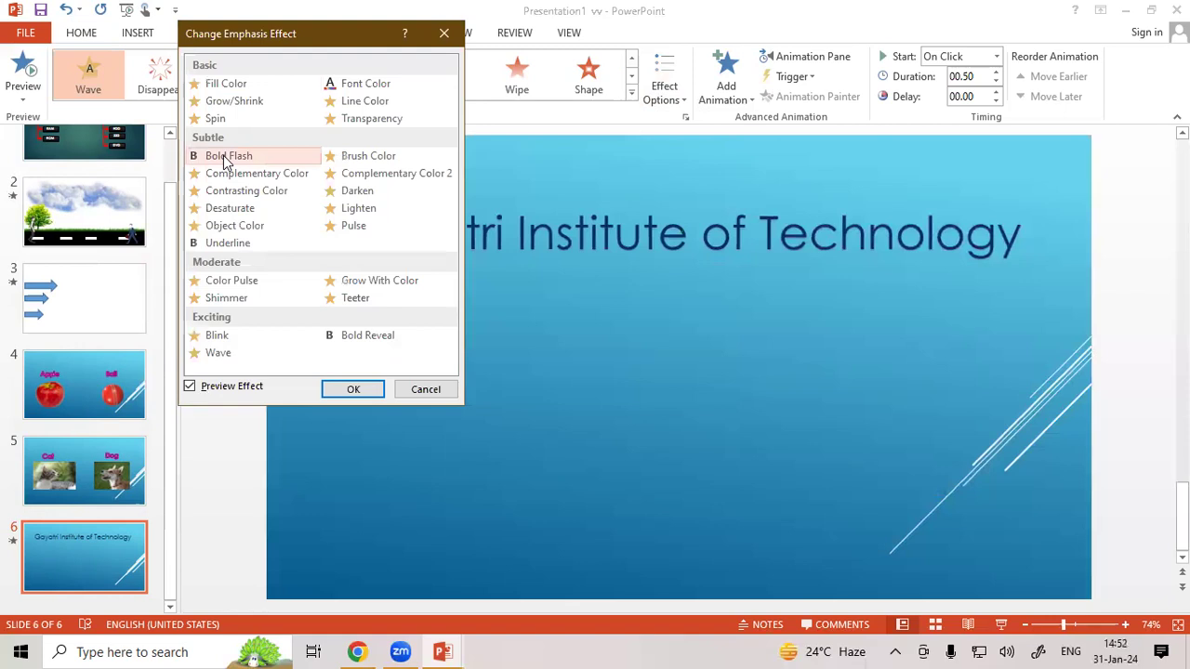
left_click(378, 158)
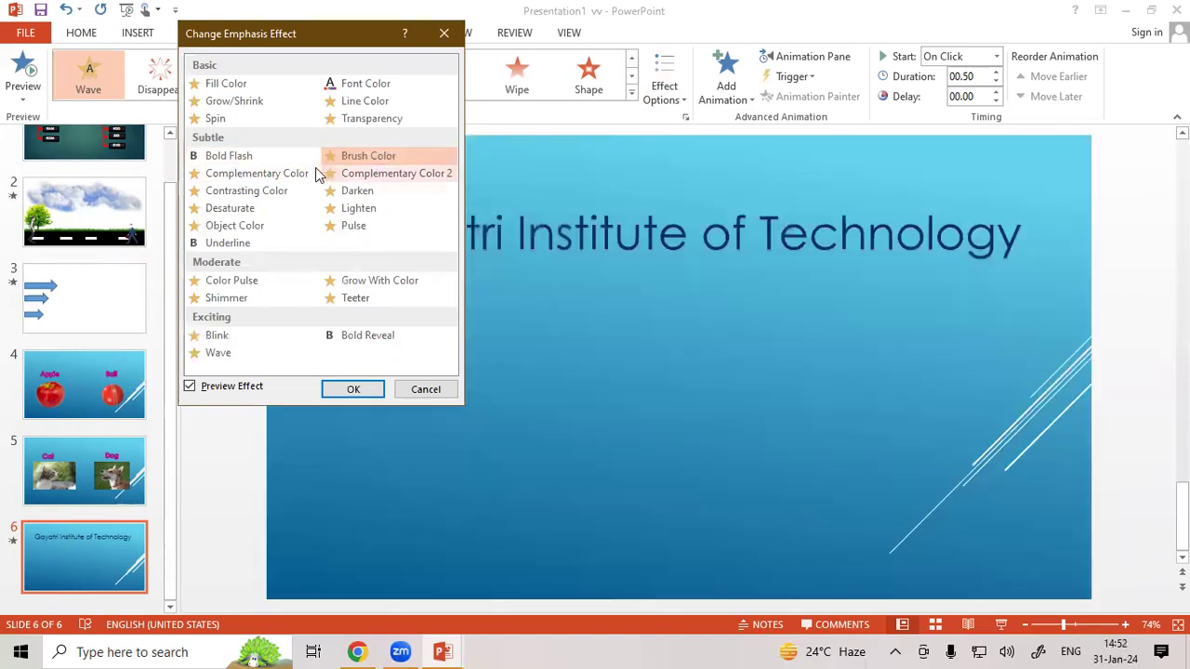
left_click(252, 176)
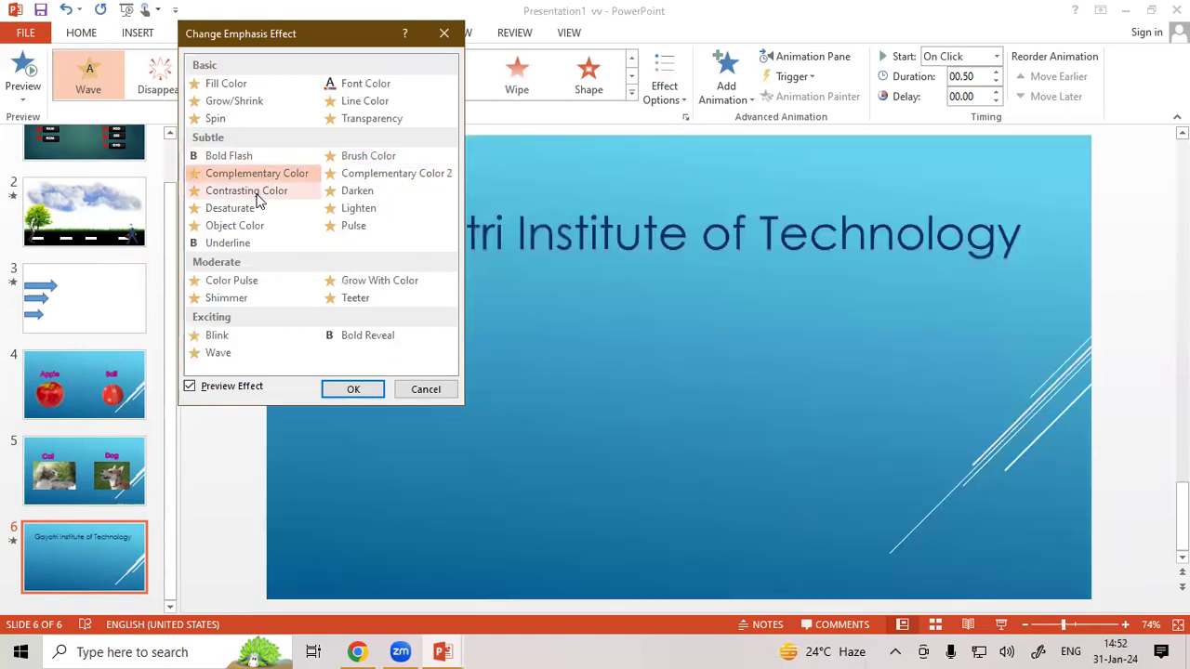
left_click(247, 212)
left_click(246, 225)
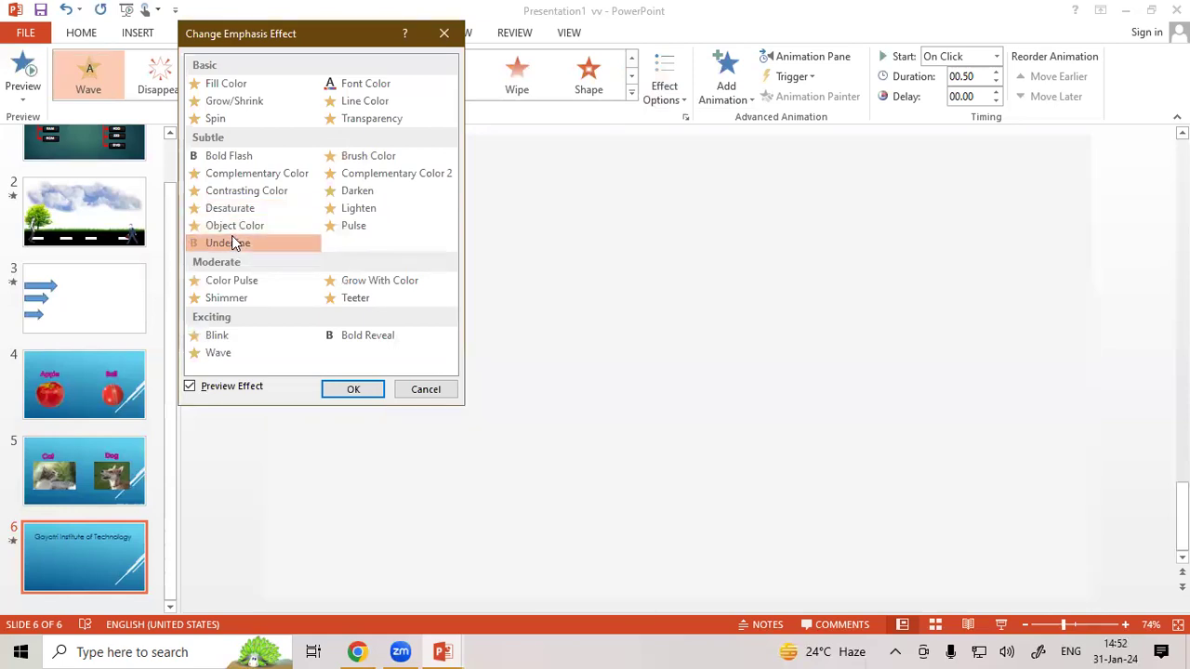
left_click(234, 242)
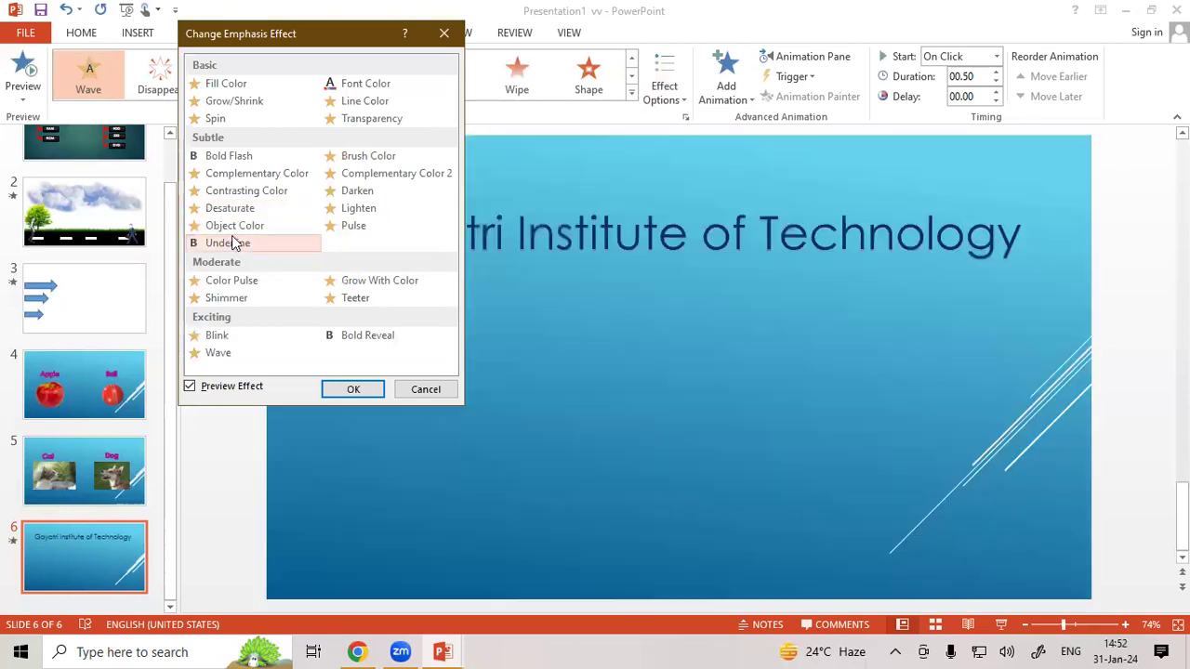
left_click(368, 127)
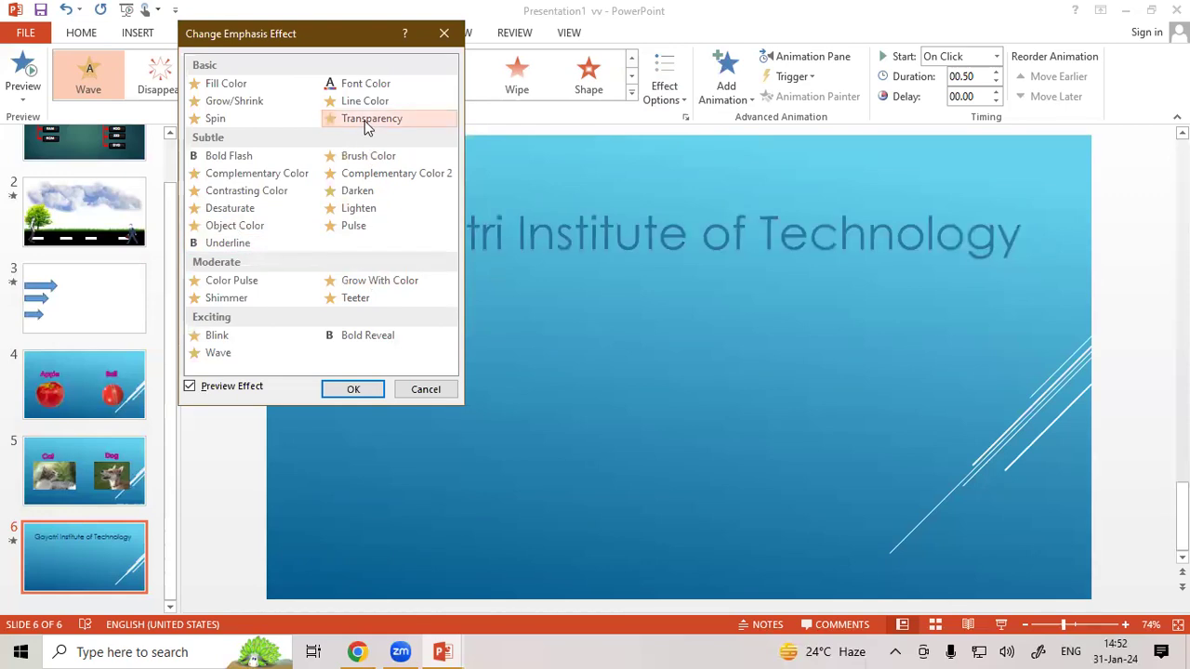
left_click(425, 389)
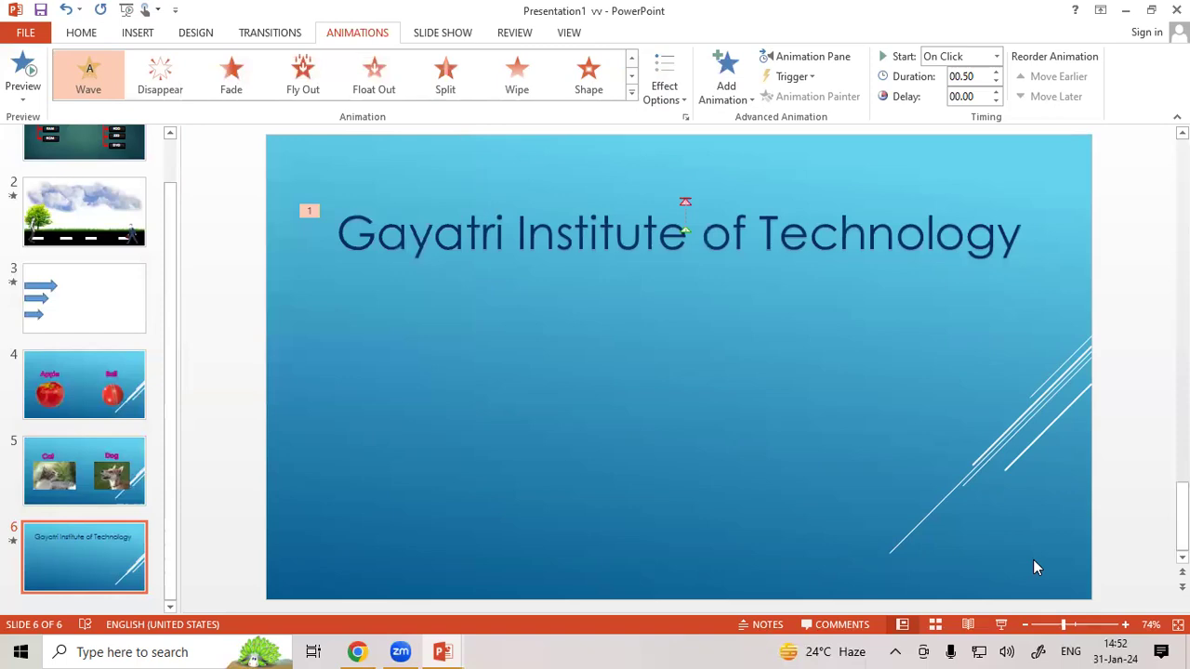